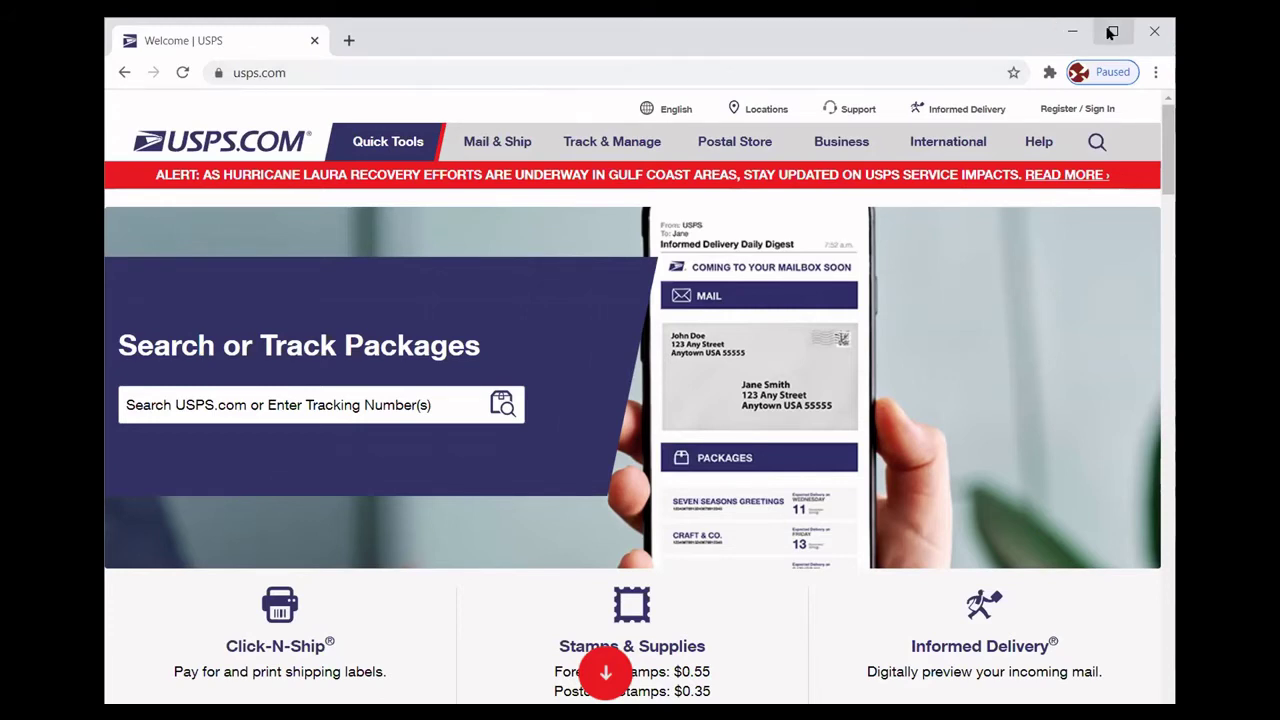
From the USPS.com footer, go through Careers and Career Opportunities to the Search Jobs page.
{"action": "mouse_move", "coordinate": [834, 151]}
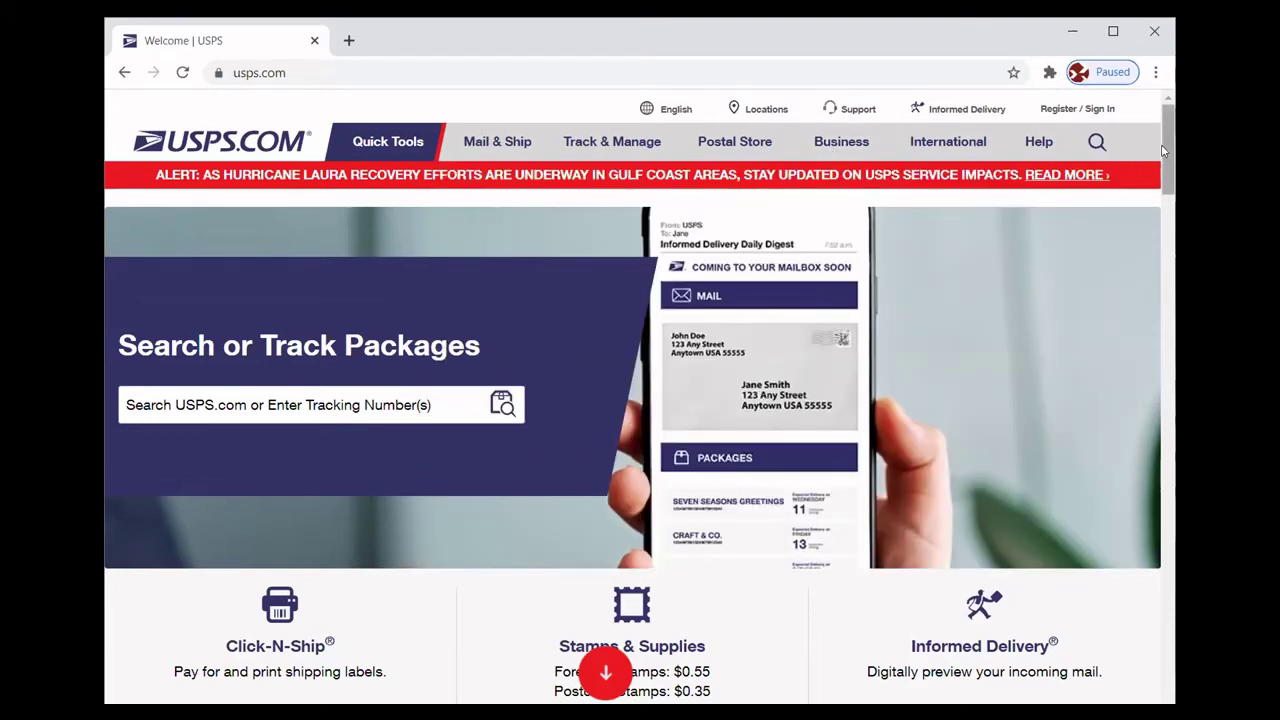
{"action": "left_click_drag", "start_coordinate": [1163, 150], "coordinate": [1170, 703]}
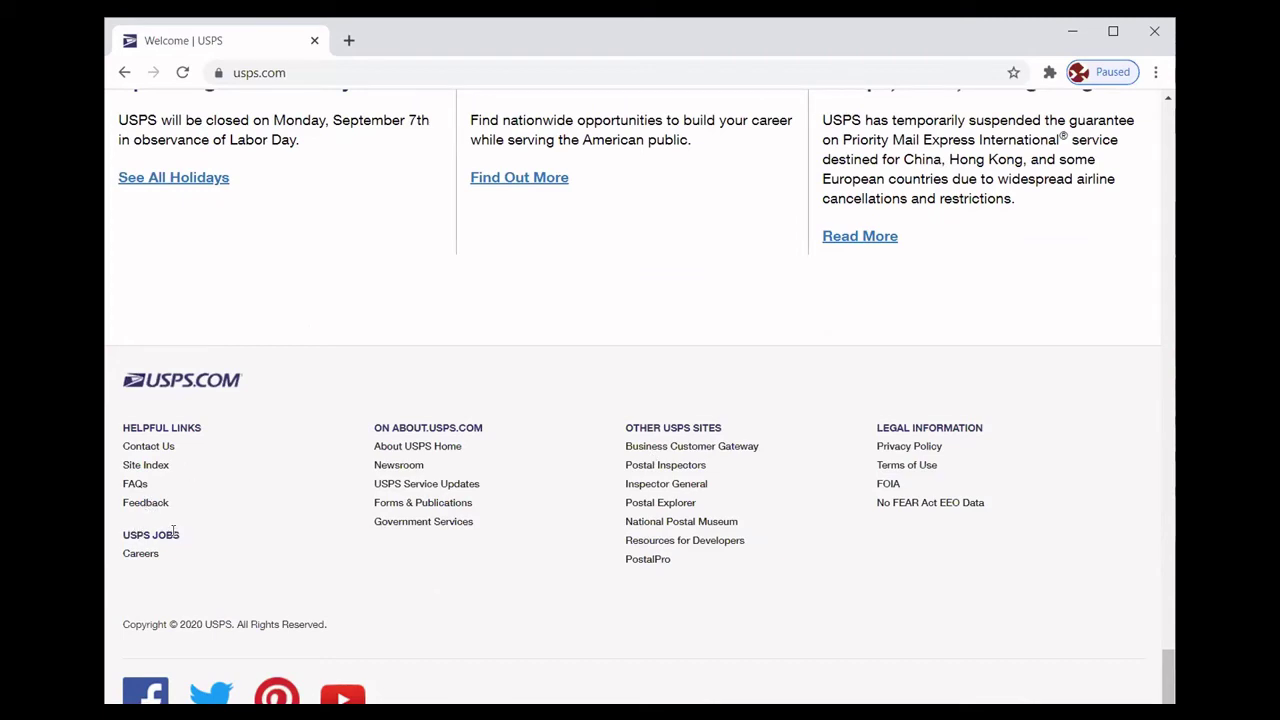
{"action": "left_click", "coordinate": [141, 555]}
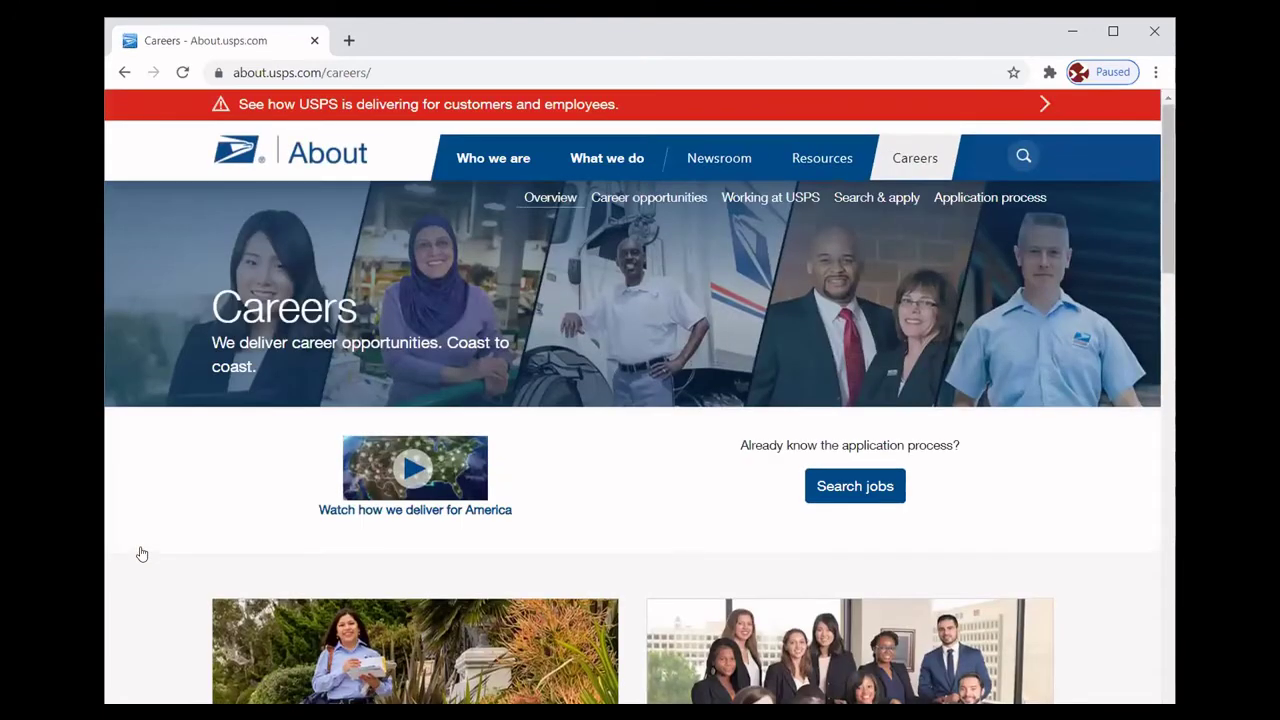
{"action": "left_click", "coordinate": [636, 200]}
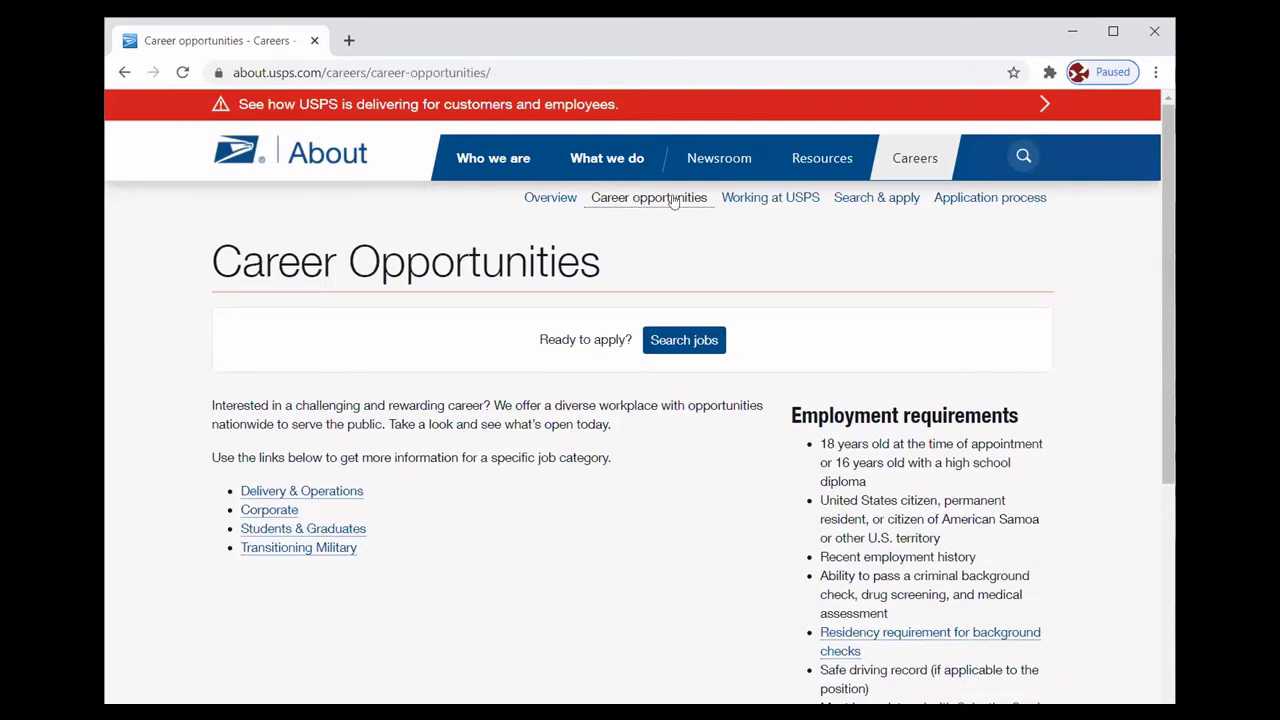
{"action": "left_click", "coordinate": [668, 338]}
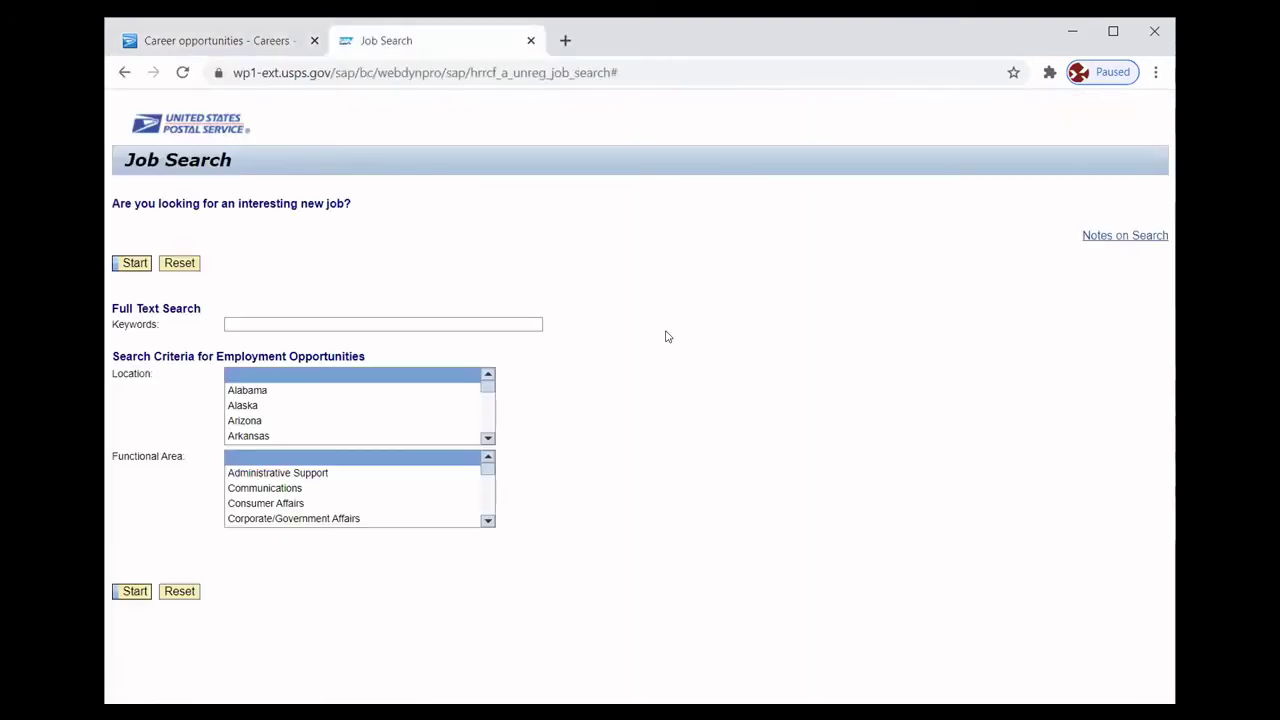
Run a USPS job search with Louisiana selected as the location.
{"action": "left_click", "coordinate": [488, 438]}
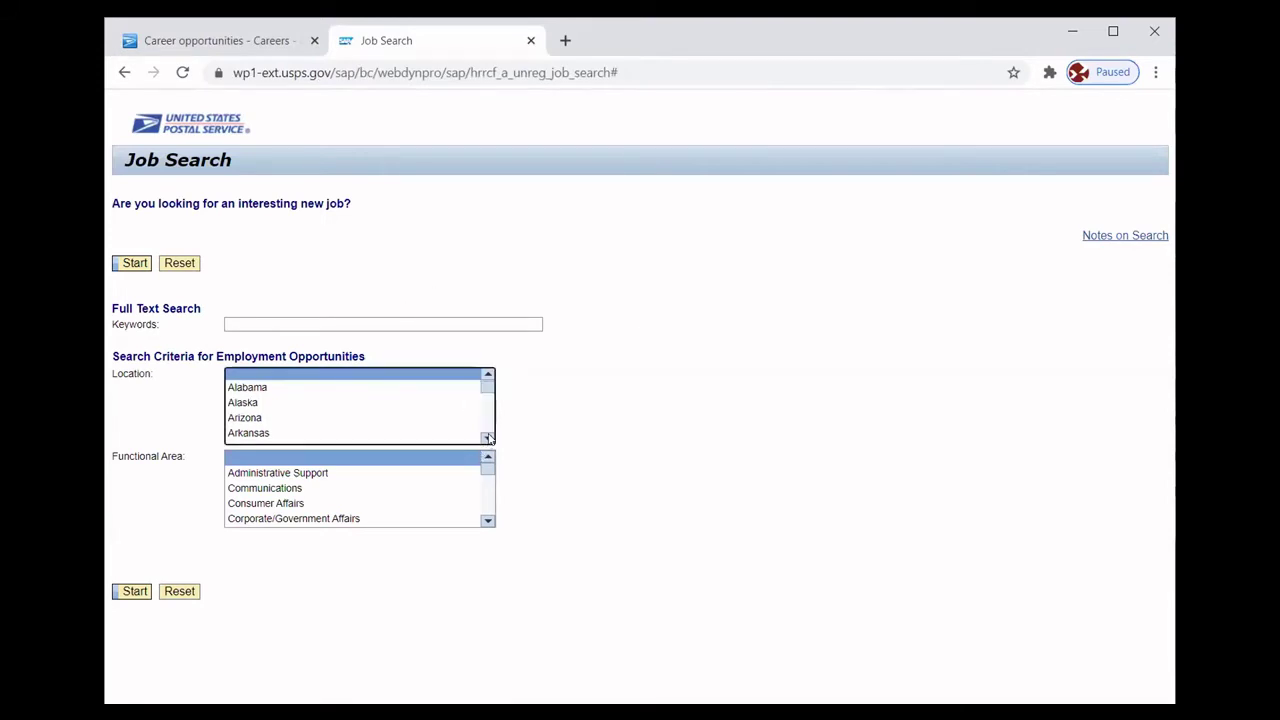
{"action": "left_click", "coordinate": [489, 439]}
{"action": "left_click", "coordinate": [489, 439]}
{"action": "left_click", "coordinate": [489, 439]}
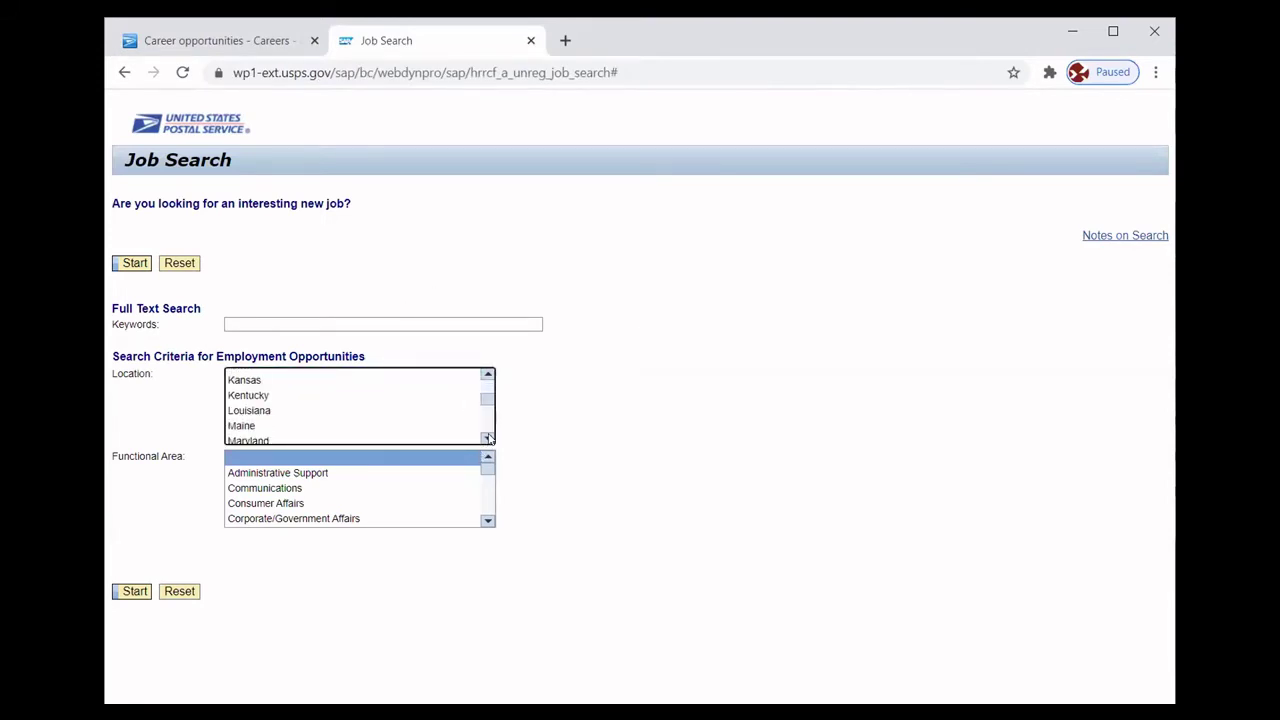
{"action": "left_click", "coordinate": [258, 410]}
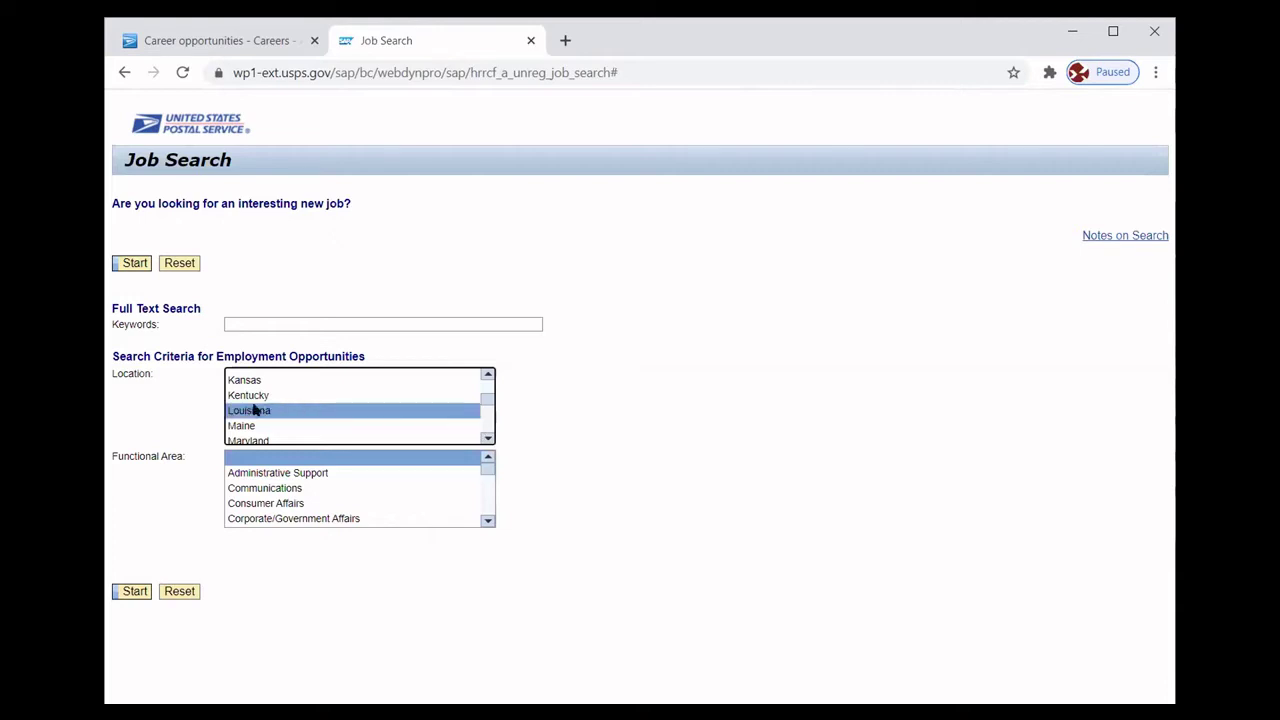
{"action": "left_click", "coordinate": [127, 592]}
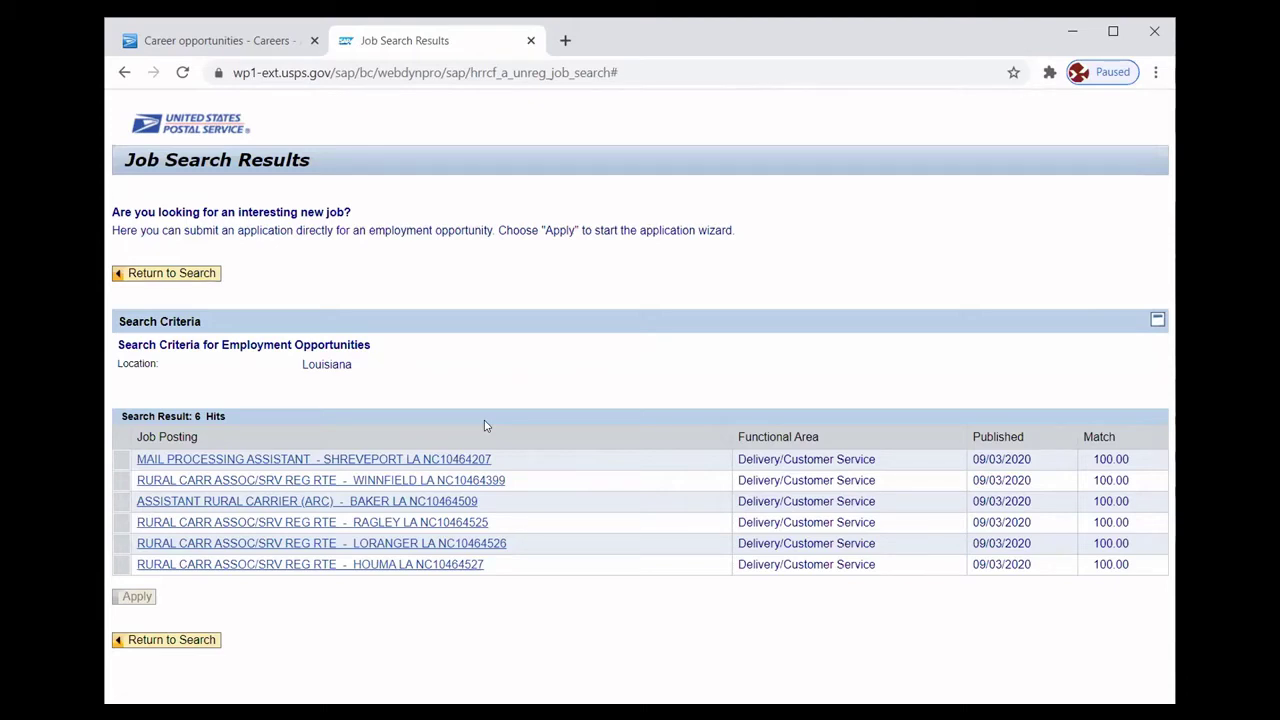
Open the ASSISTANT RURAL CARRIER (ARC) - BAKER LA posting, scroll its description, and maximize the window.
{"action": "left_click", "coordinate": [337, 502]}
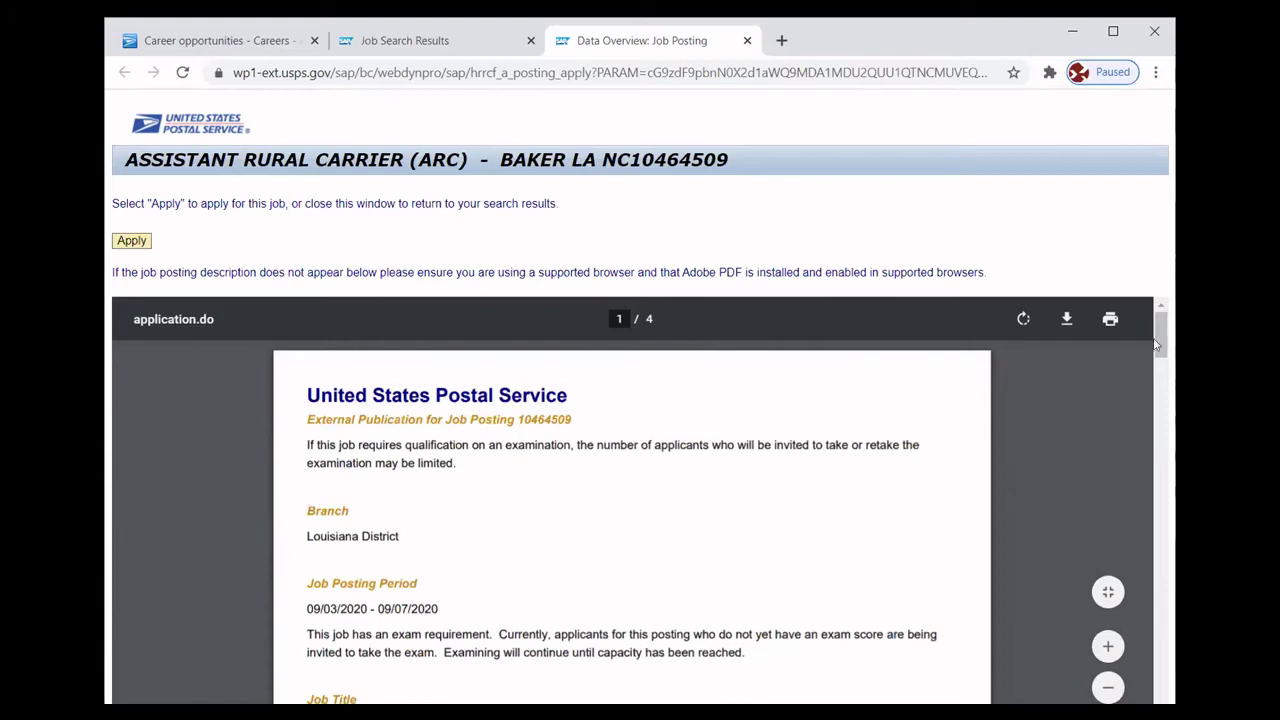
{"action": "left_click_drag", "start_coordinate": [1155, 344], "coordinate": [1160, 685]}
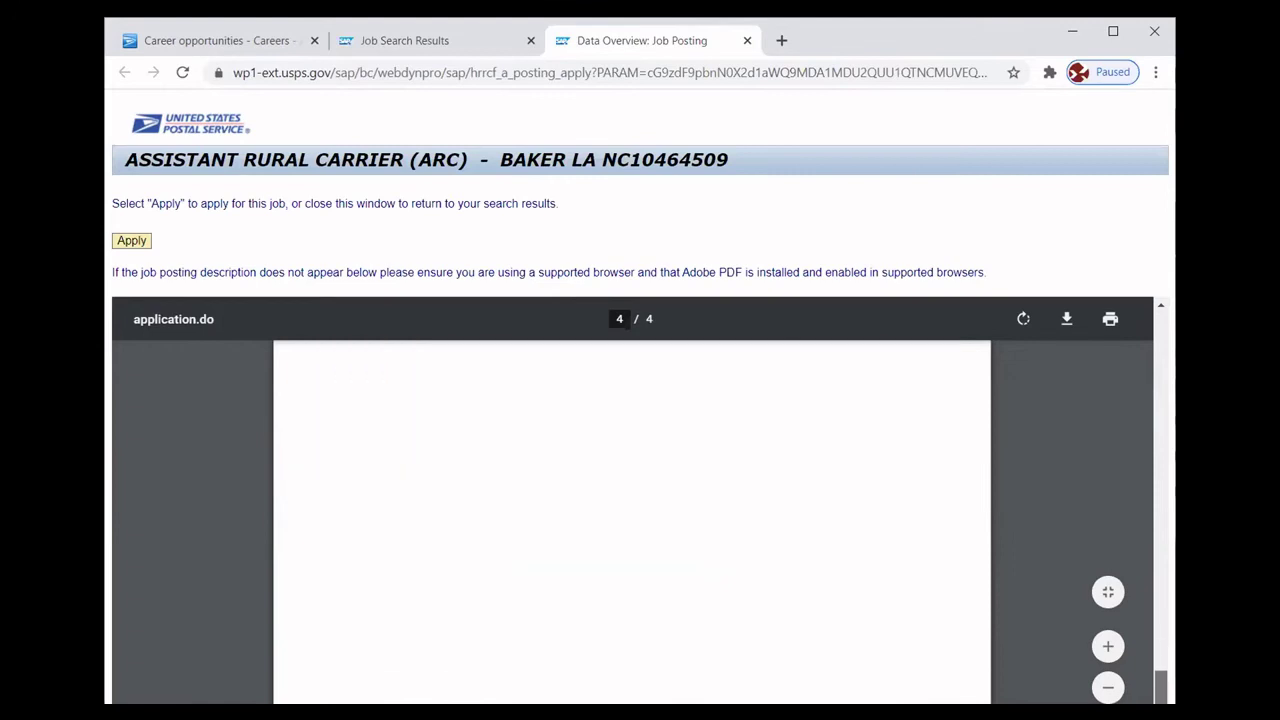
{"action": "scroll", "coordinate": [1145, 462], "scroll_direction": "up", "scroll_amount": 20}
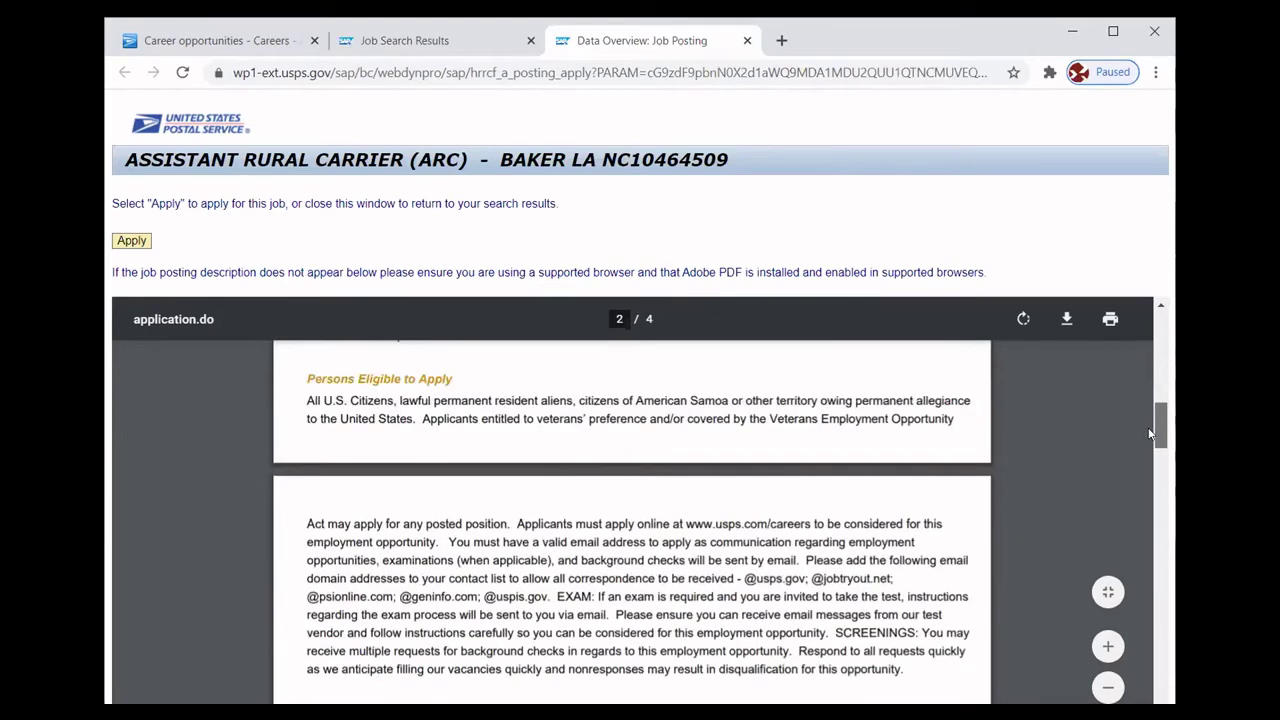
{"action": "scroll", "coordinate": [1141, 356], "scroll_direction": "up", "scroll_amount": 2}
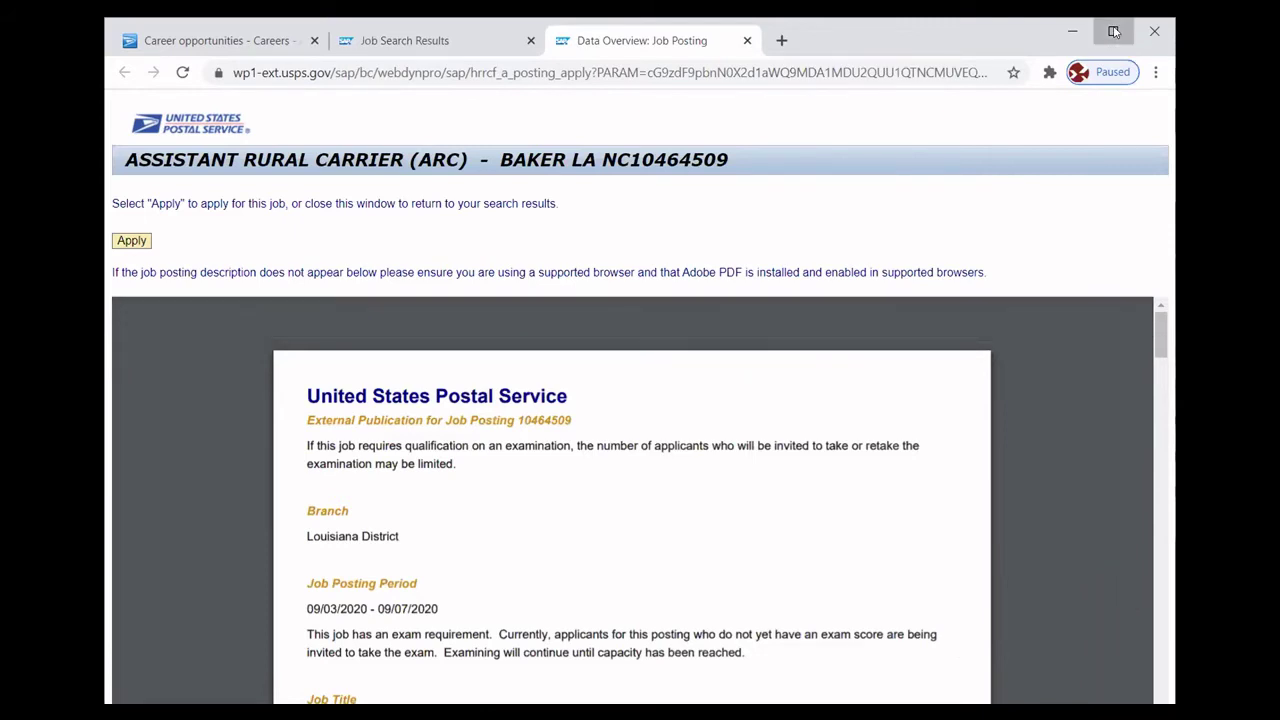
{"action": "left_click", "coordinate": [1113, 32]}
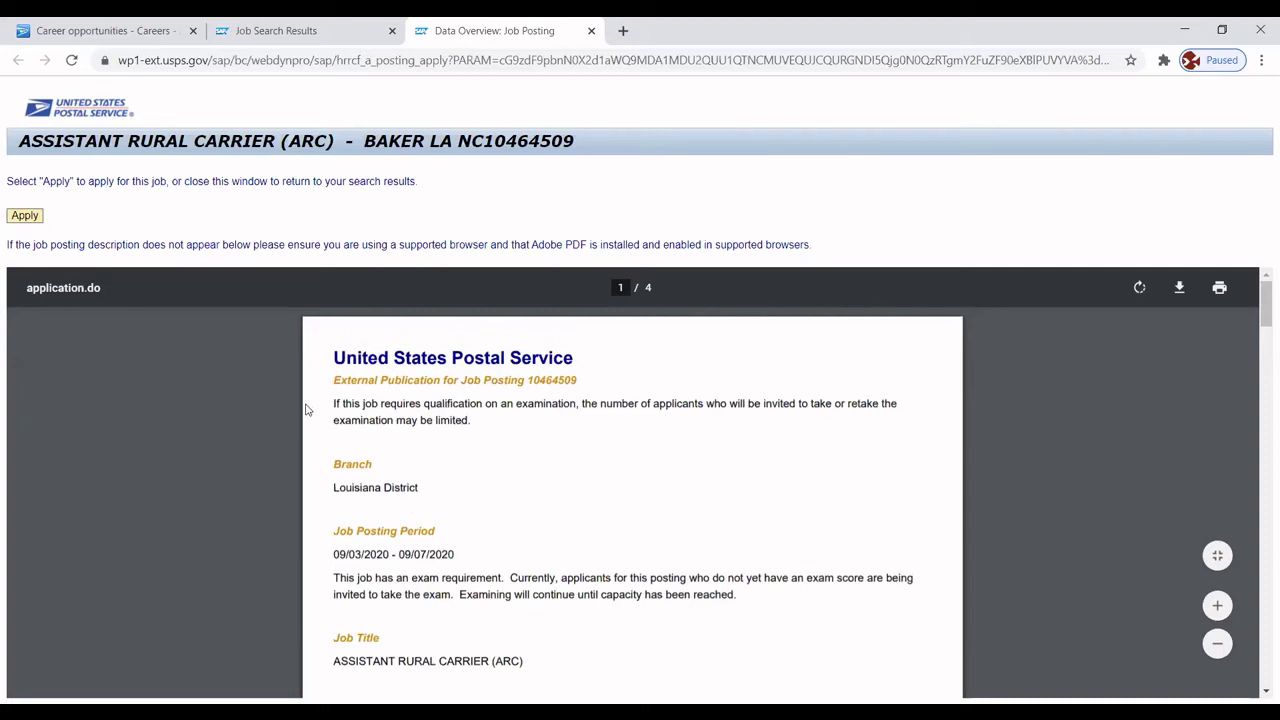
Apply to the Baker rural carrier posting to reach Candidate Registration.
{"action": "left_click", "coordinate": [29, 219]}
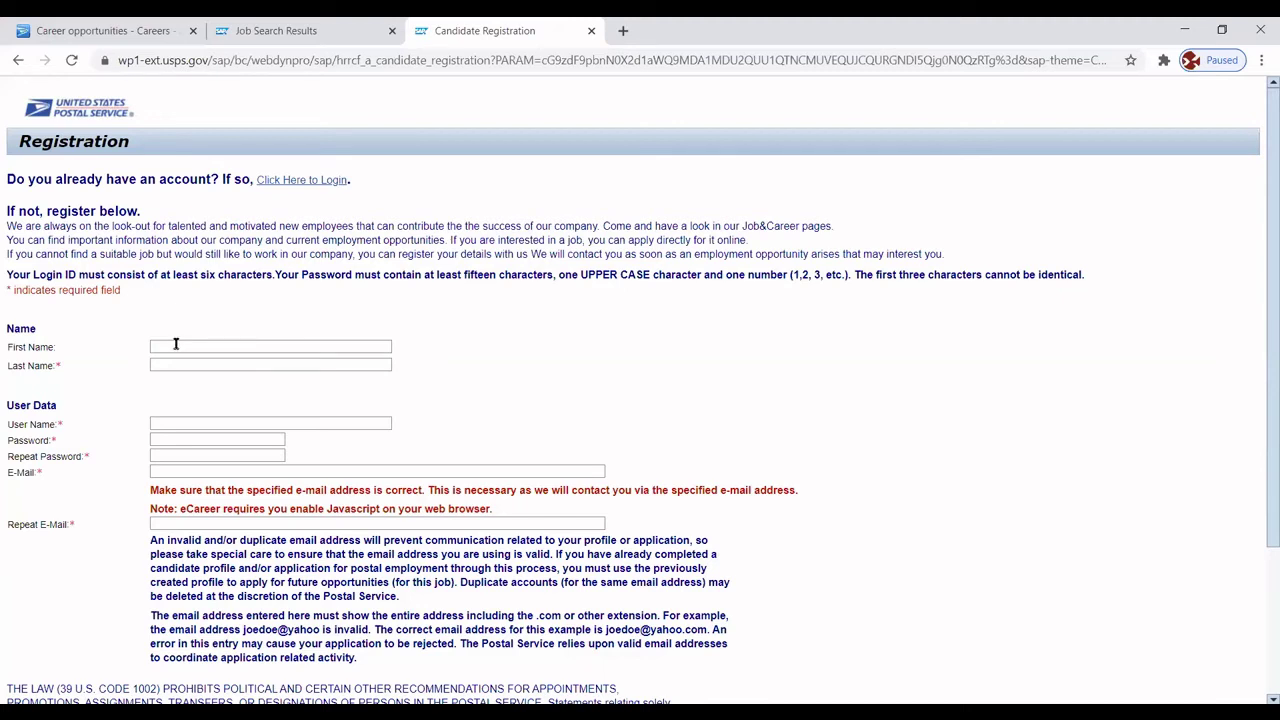
Enter the applicant's first and last name on the registration form.
{"action": "left_click", "coordinate": [175, 344]}
{"action": "type", "text": "Jus"}
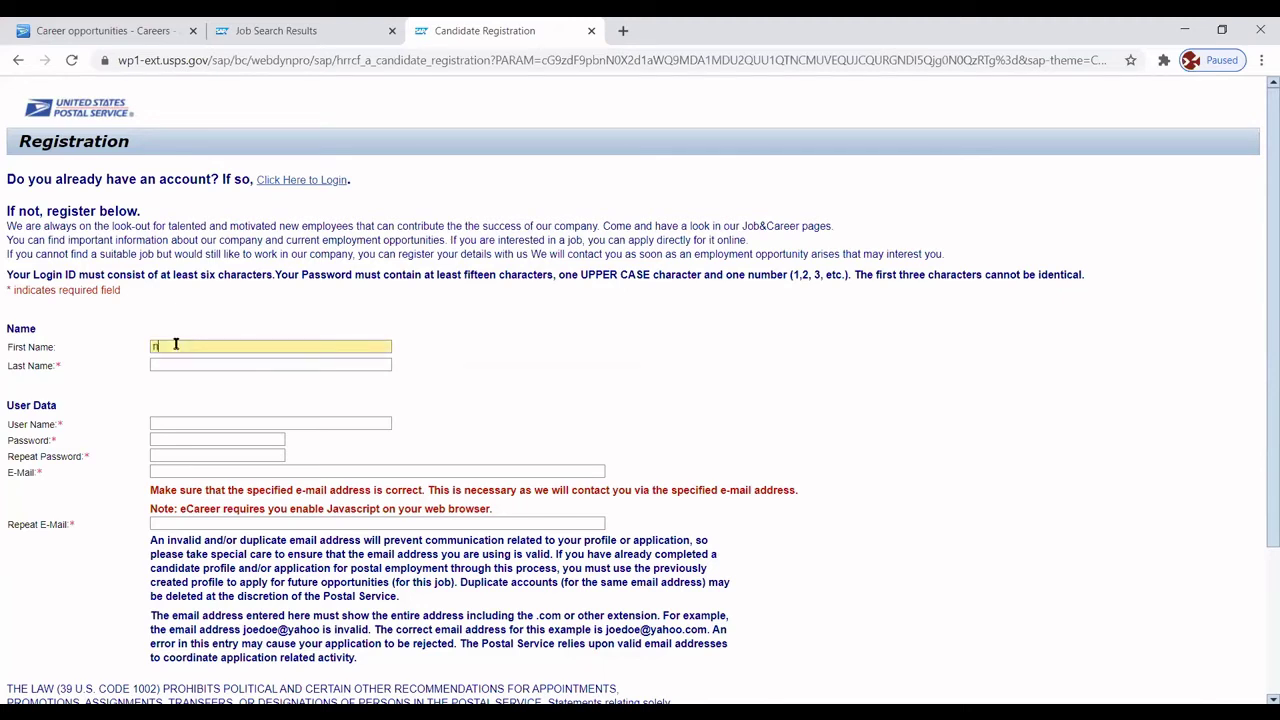
{"action": "key", "text": "BackSpace"}
{"action": "key", "text": "BackSpace"}
{"action": "key", "text": "BackSpace"}
{"action": "key", "text": "Tab"}
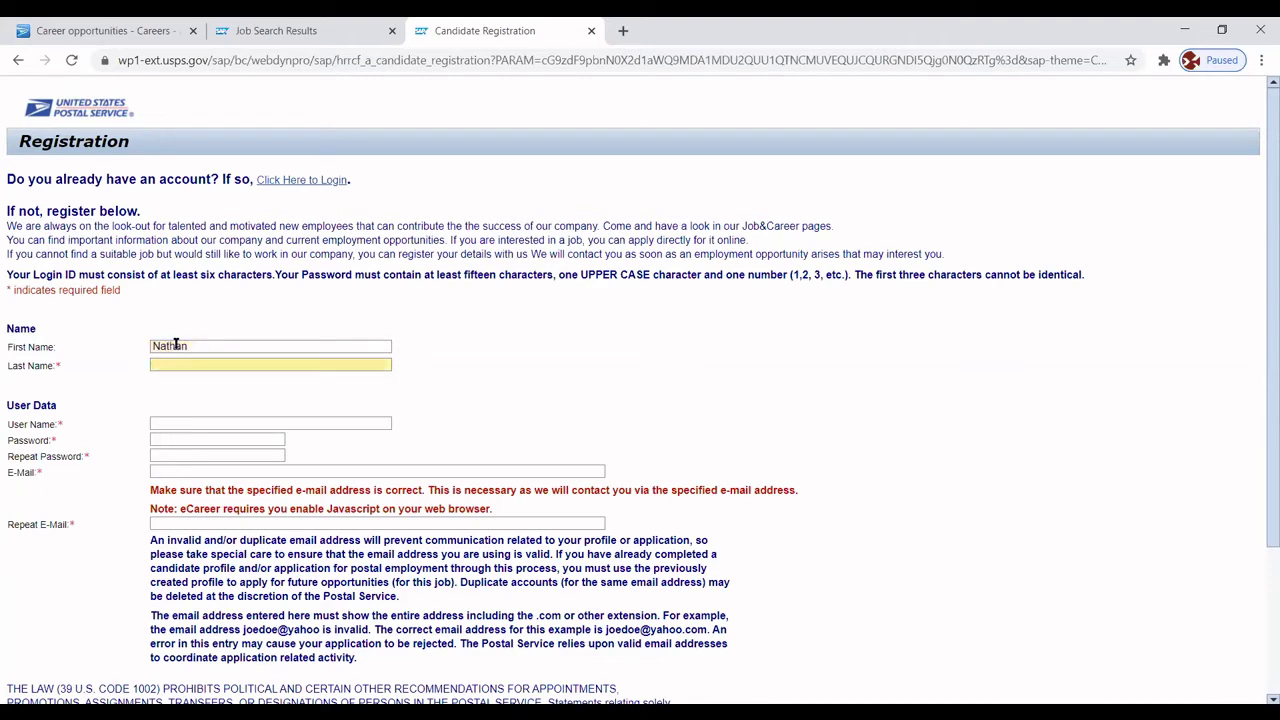
Fill in the account user name and type the account password.
{"action": "left_click", "coordinate": [170, 422]}
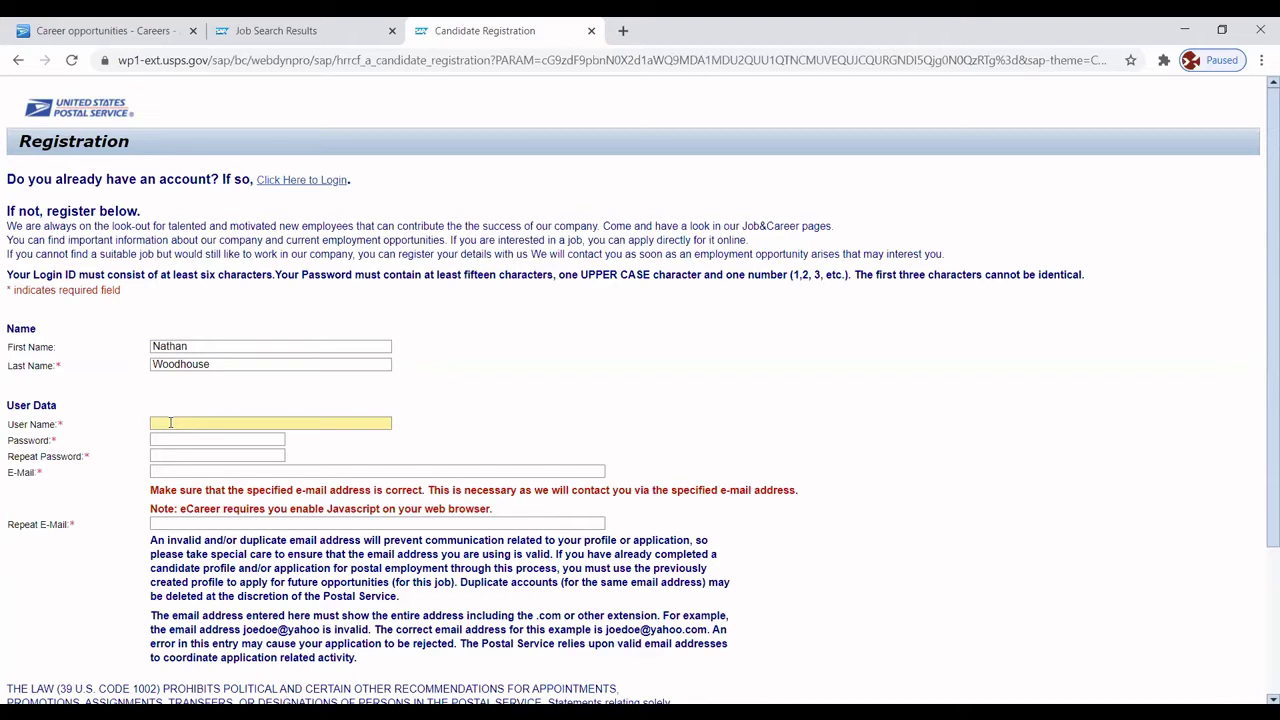
{"action": "key", "text": "ctrl+a"}
{"action": "left_click", "coordinate": [164, 439]}
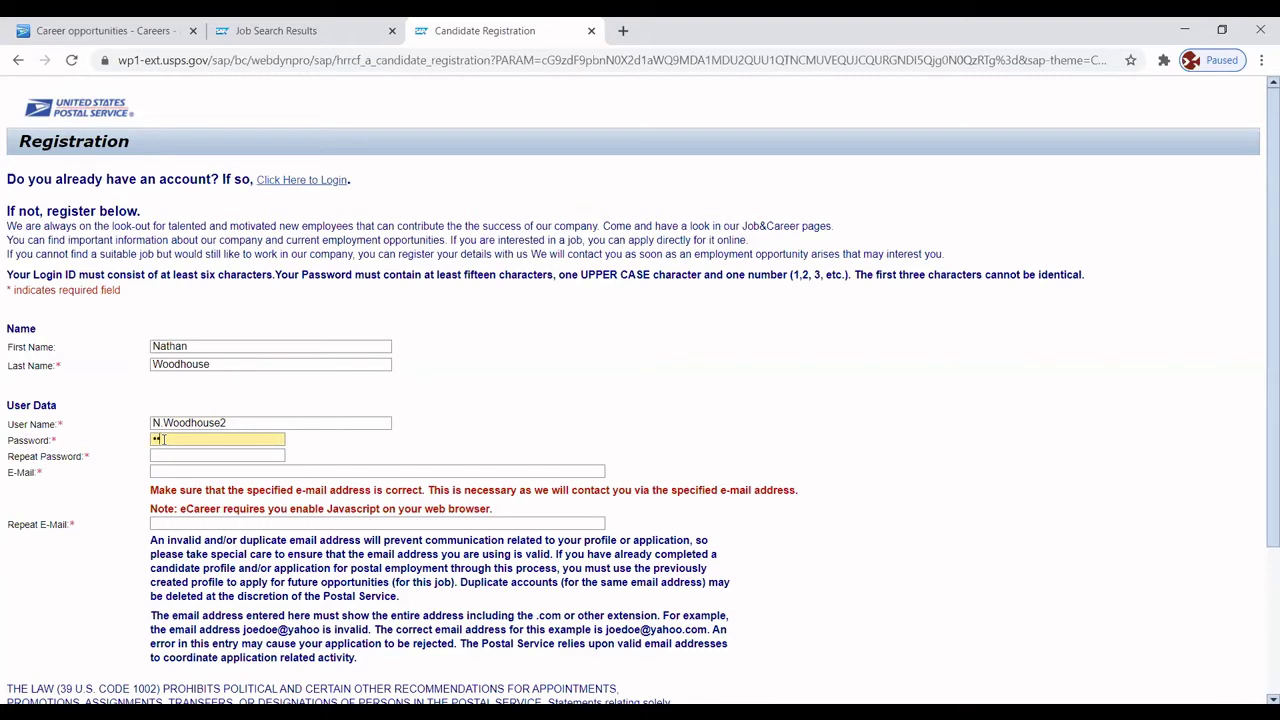
{"action": "key", "text": "ctrl+a"}
{"action": "type", "text": "•••••••••••••••••"}
Retype the account password in the Repeat Password field.
{"action": "left_click", "coordinate": [169, 455]}
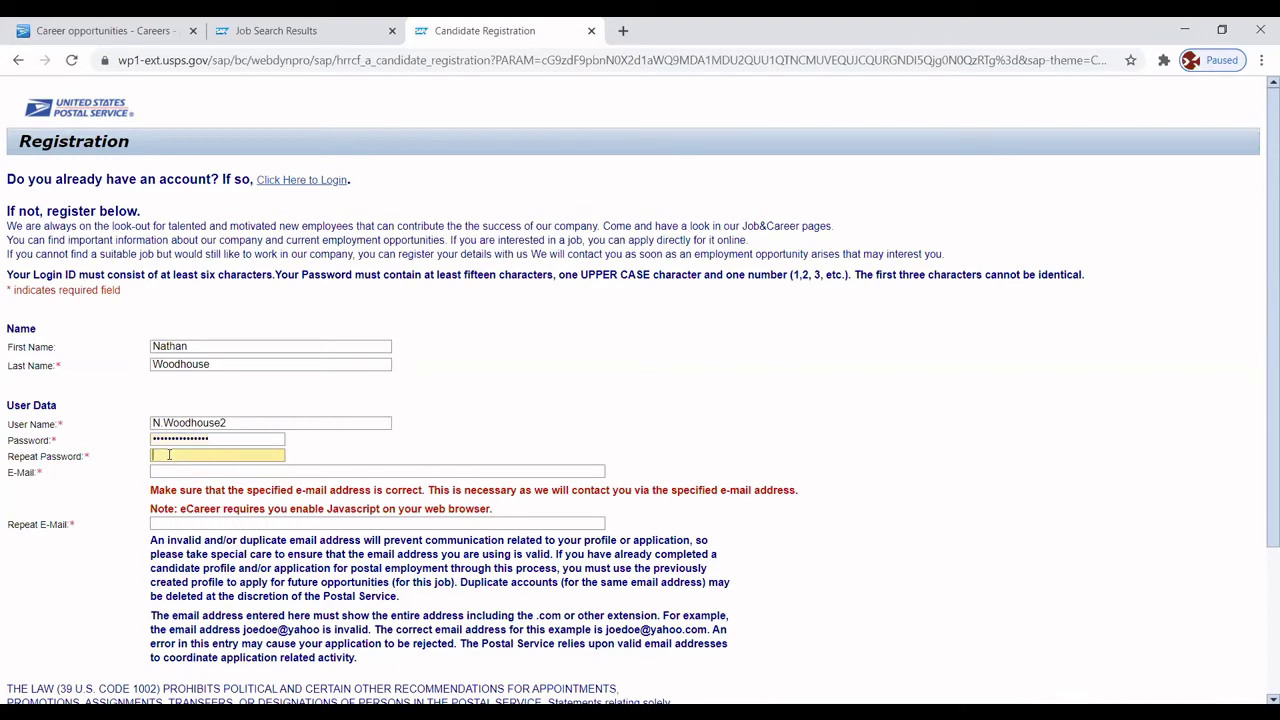
{"action": "type", "text": "••••"}
{"action": "type", "text": "••••••••"}
Enter the applicant's e-mail address in both the E-Mail and Repeat E-Mail fields.
{"action": "left_click", "coordinate": [173, 470]}
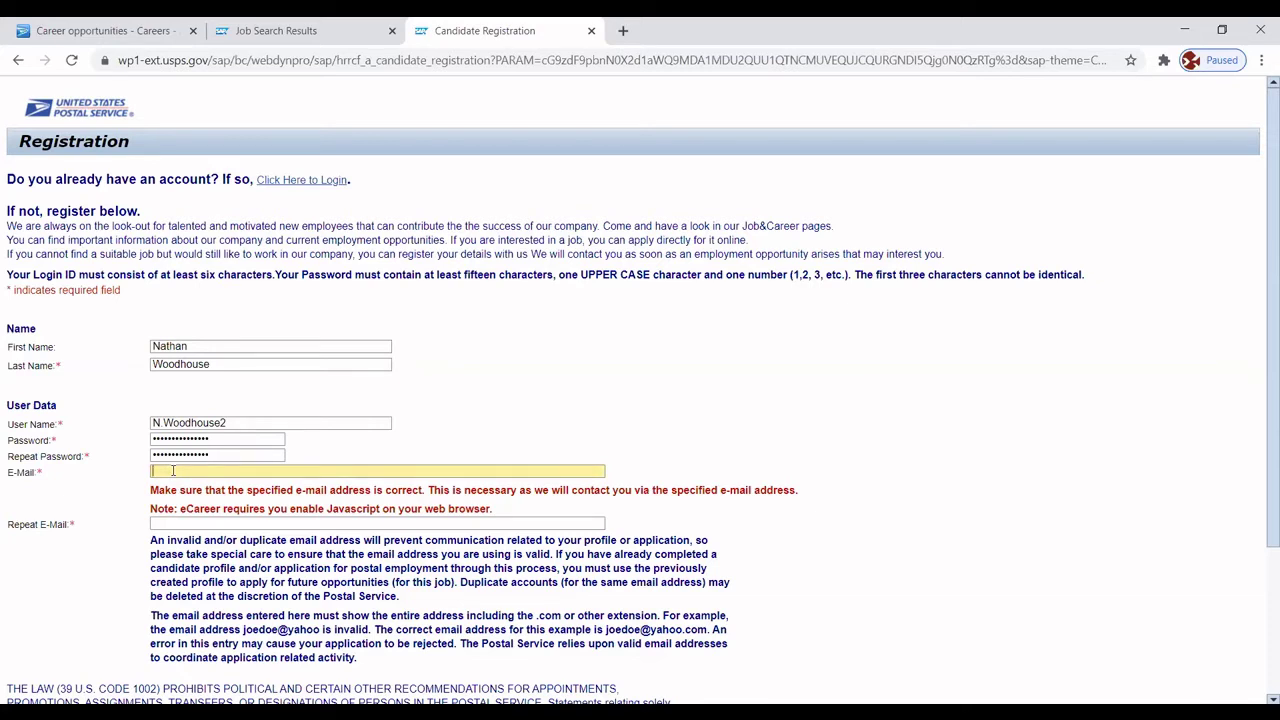
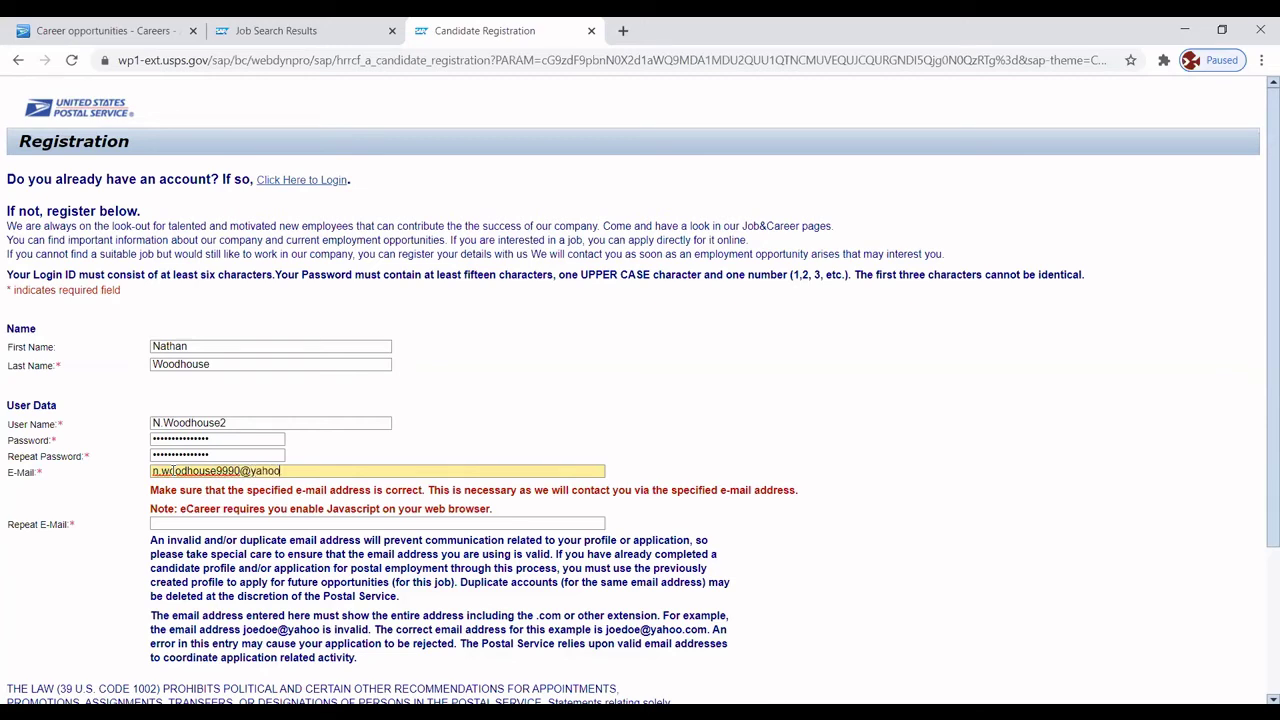
{"action": "left_click", "coordinate": [168, 523]}
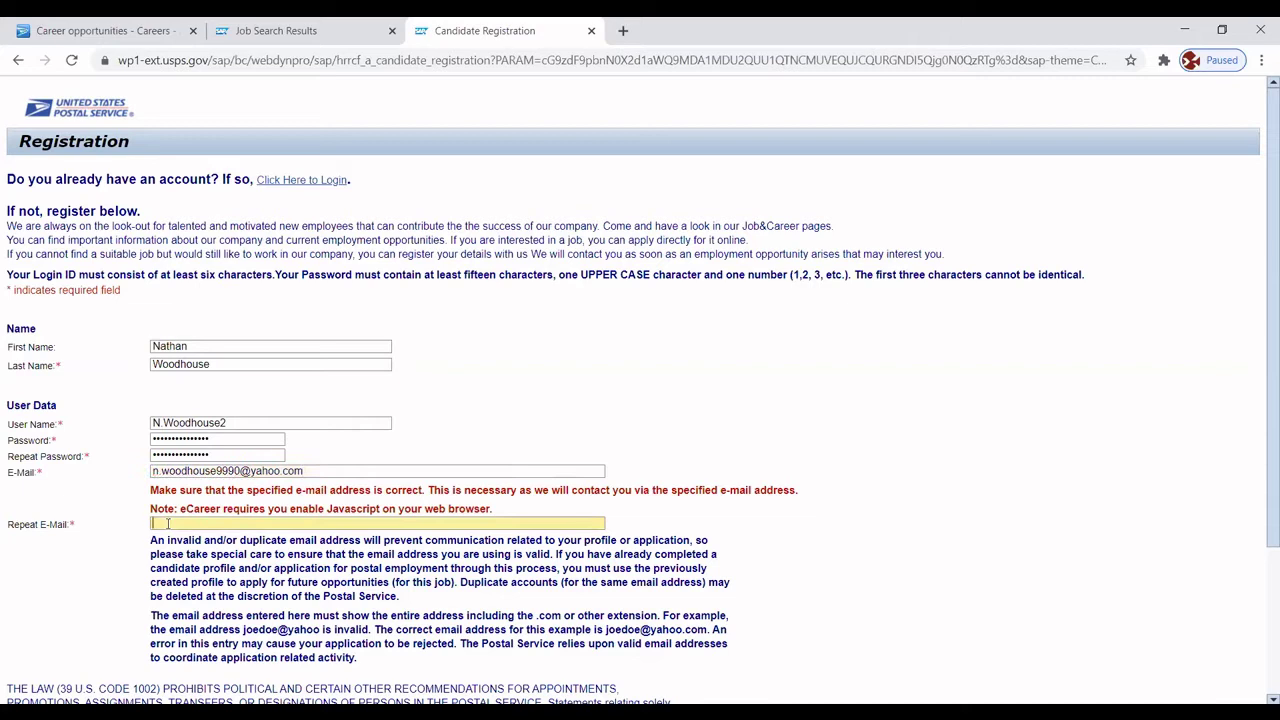
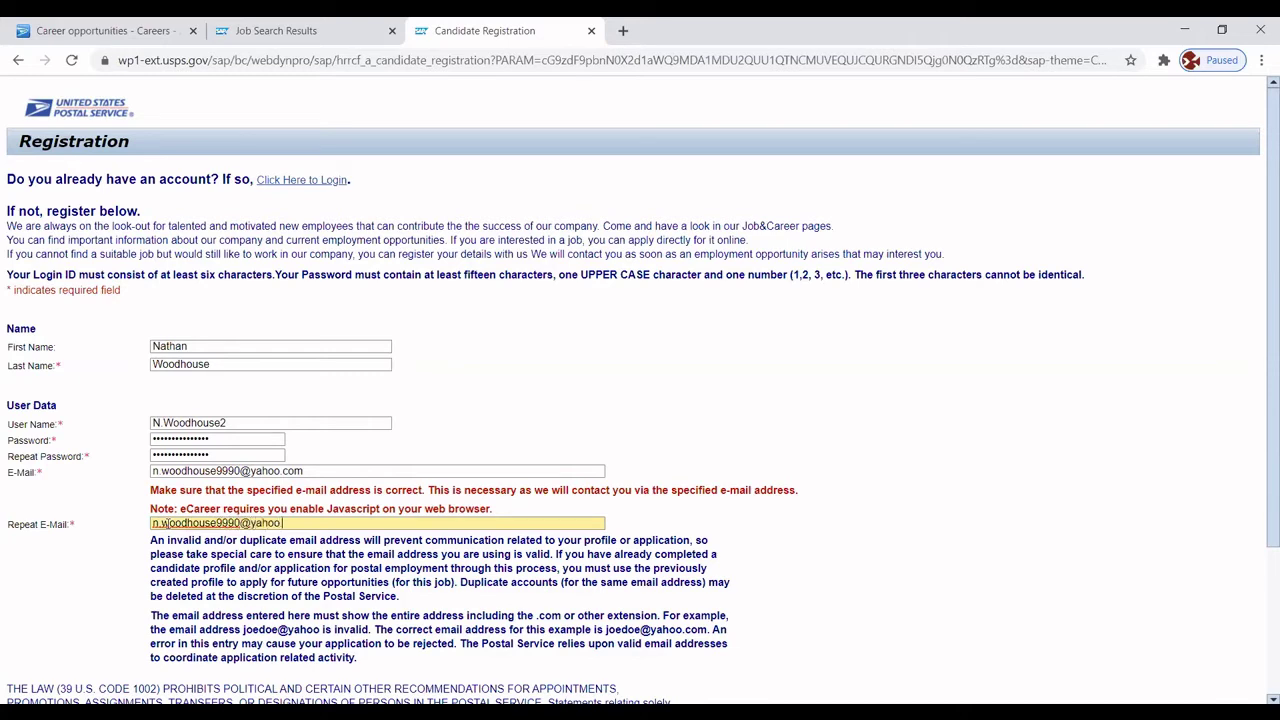
Submit the candidate registration with the Register button.
{"action": "scroll", "coordinate": [1259, 400], "scroll_direction": "down", "scroll_amount": 4}
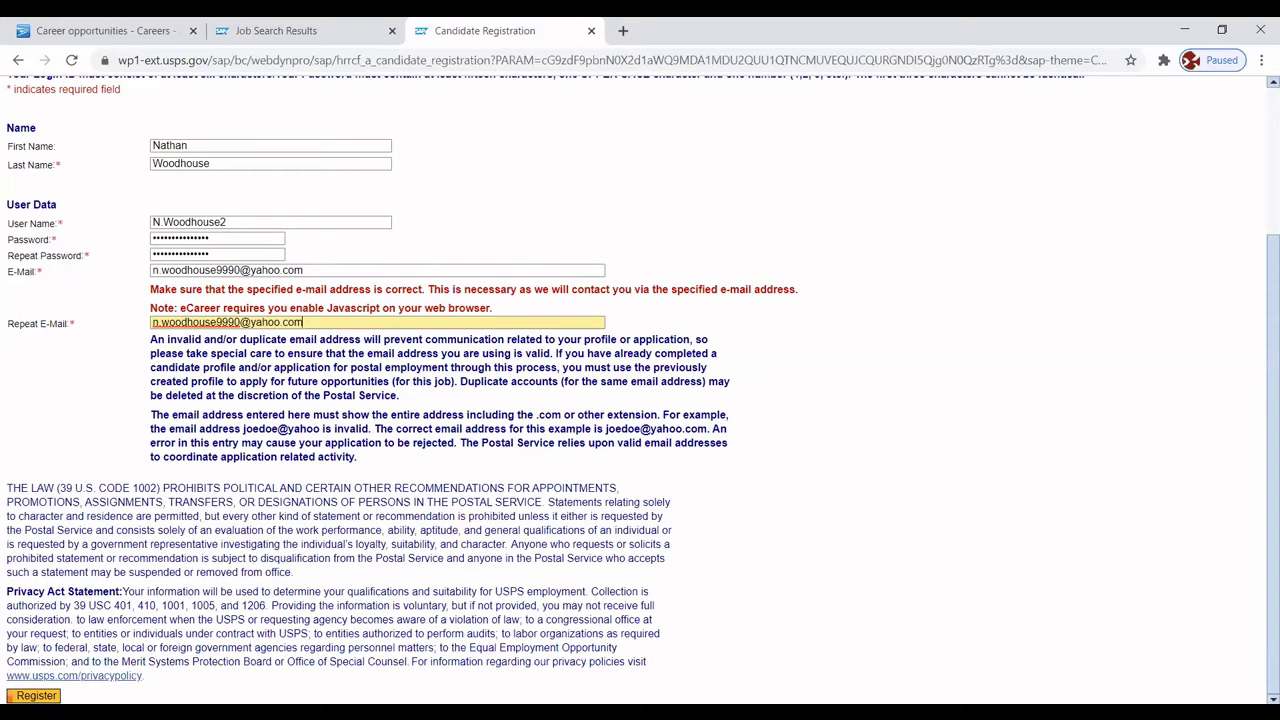
{"action": "left_click", "coordinate": [36, 695]}
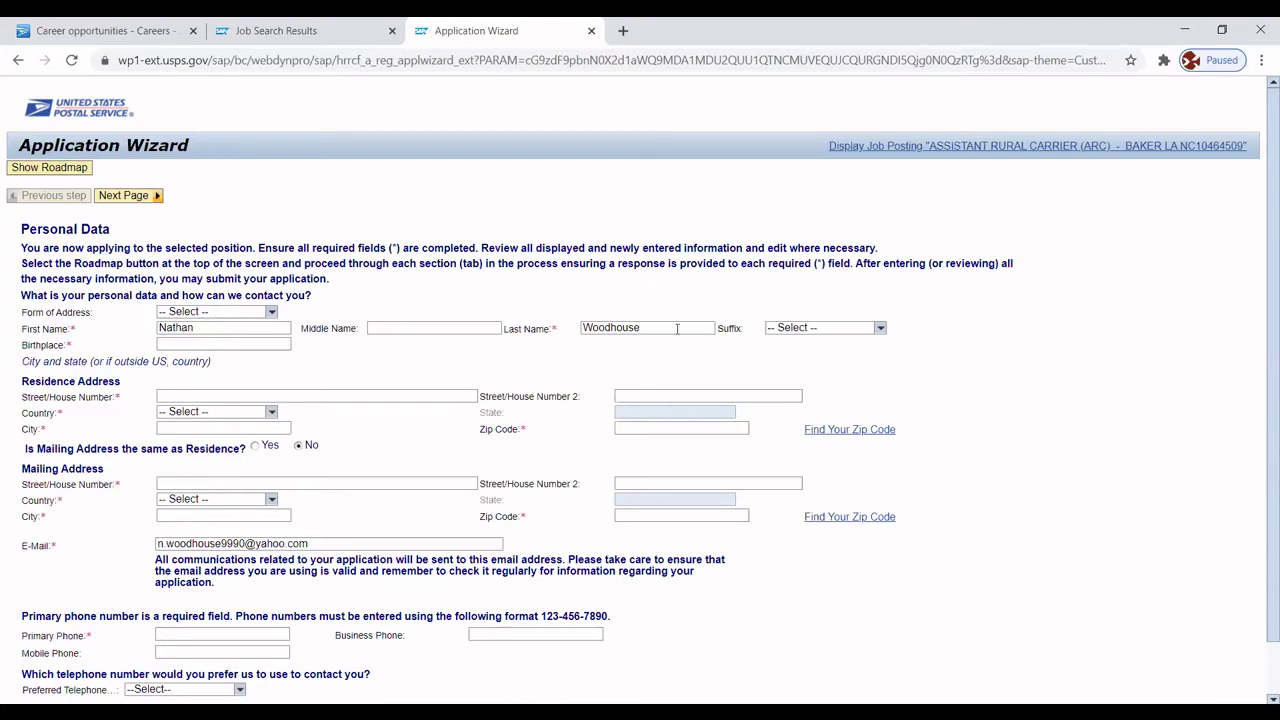
Enter 'Baker, Louisiana' as the birthplace.
{"action": "left_click", "coordinate": [237, 343]}
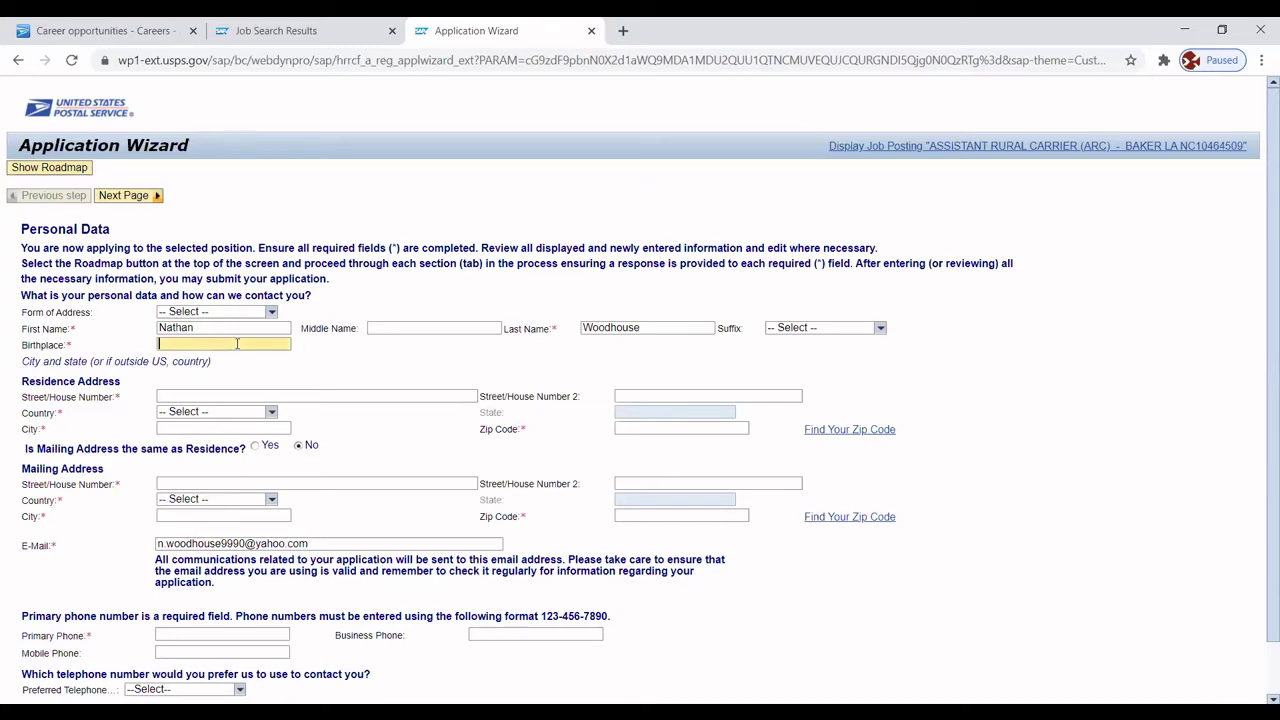
{"action": "type", "text": "Baker, Louisiana"}
Enter the residence street address, with USA as country and Louisiana as state.
{"action": "left_click", "coordinate": [190, 396]}
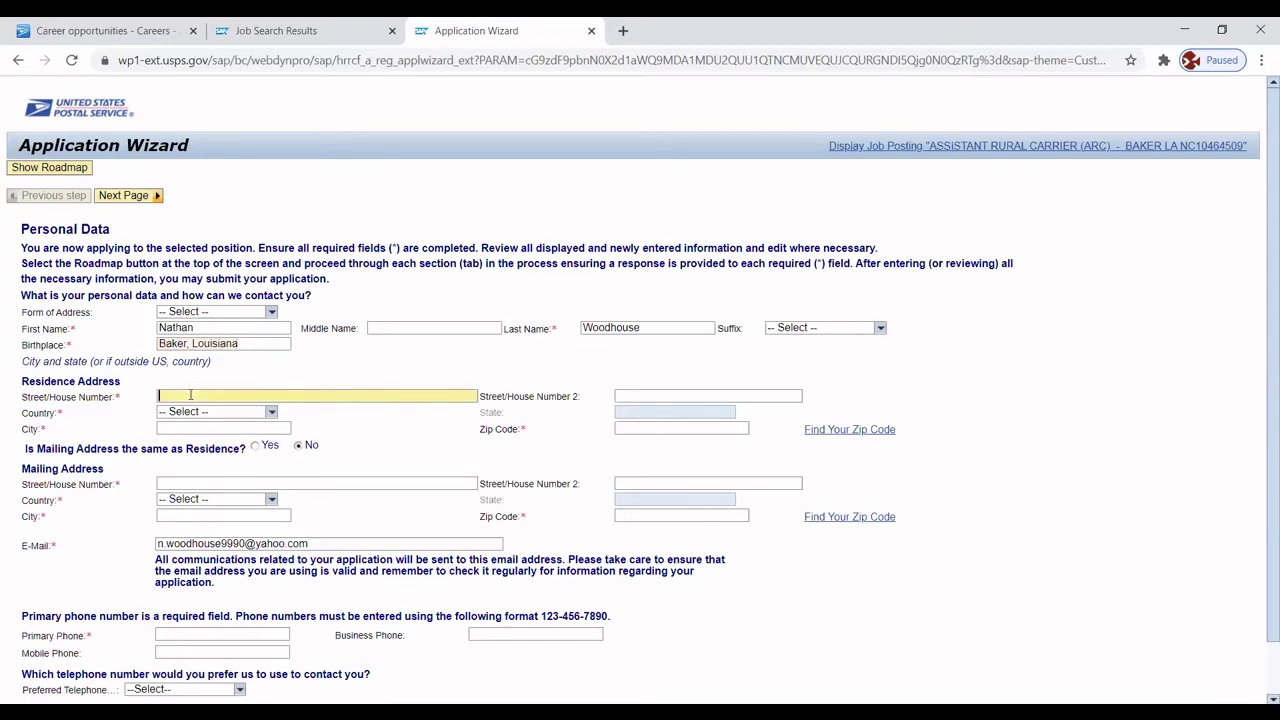
{"action": "left_click", "coordinate": [272, 418]}
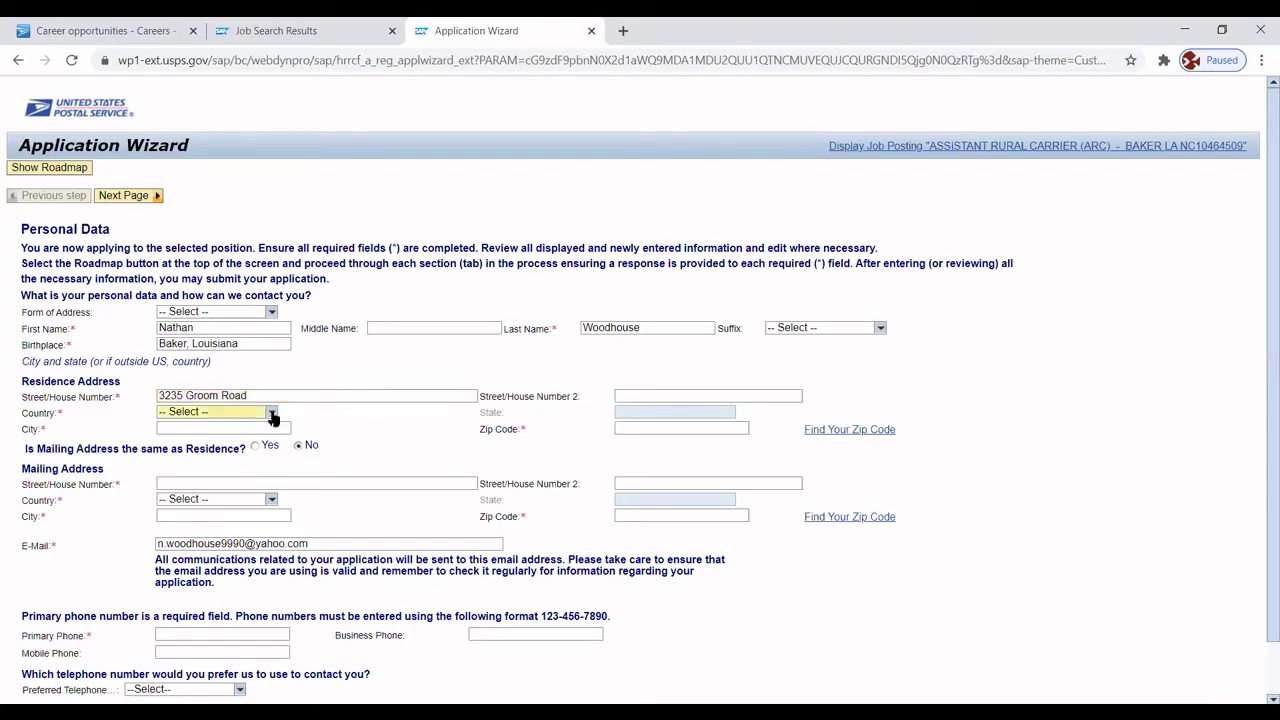
{"action": "left_click", "coordinate": [168, 440]}
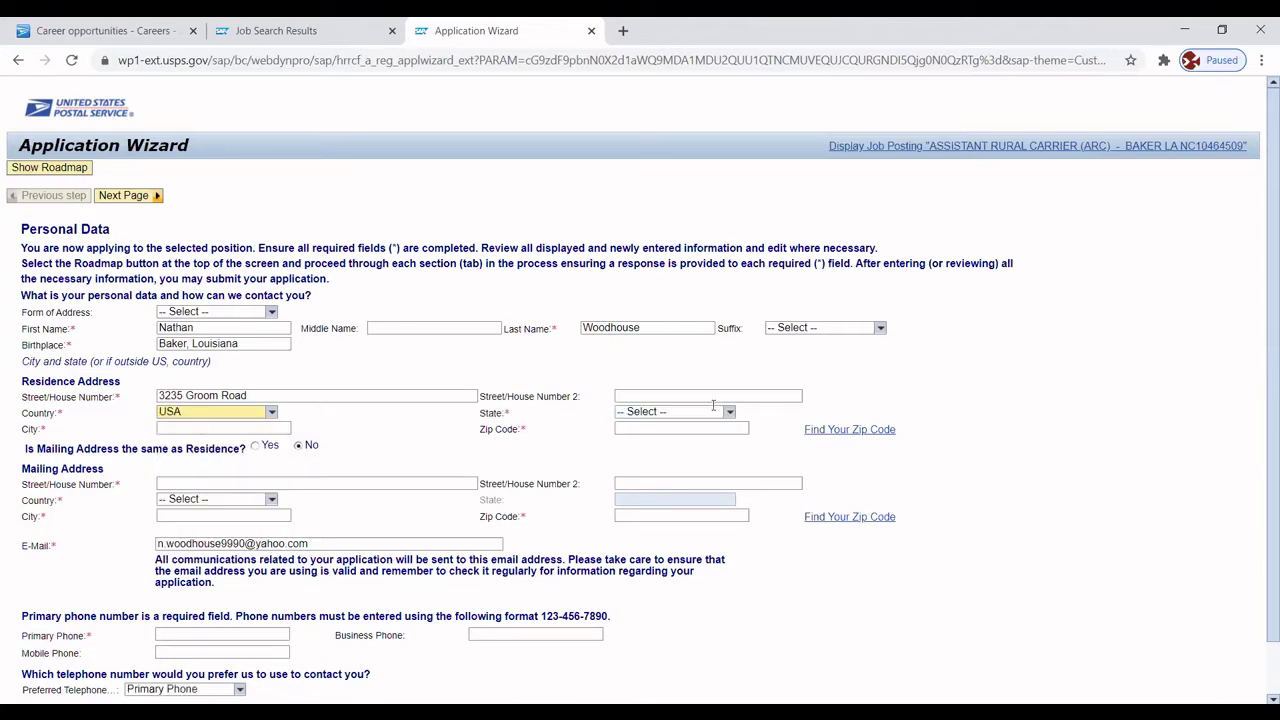
{"action": "left_click", "coordinate": [728, 414]}
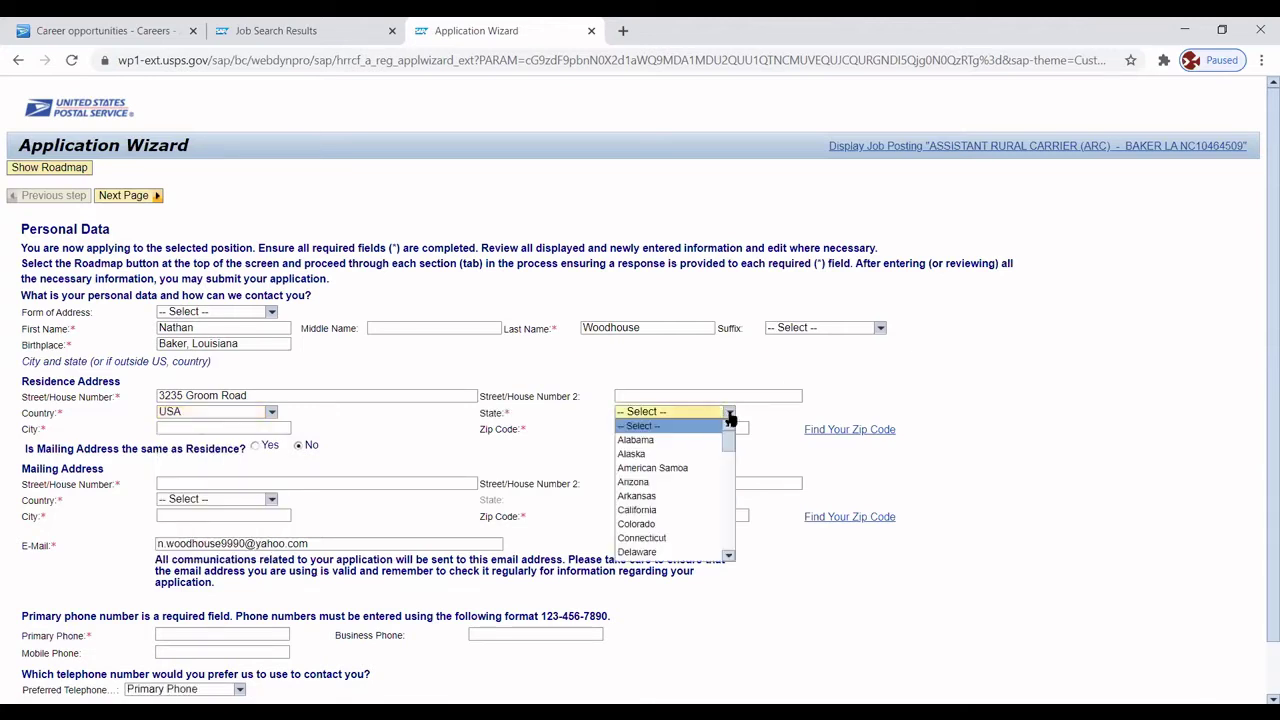
{"action": "left_click_drag", "start_coordinate": [731, 451], "coordinate": [730, 489]}
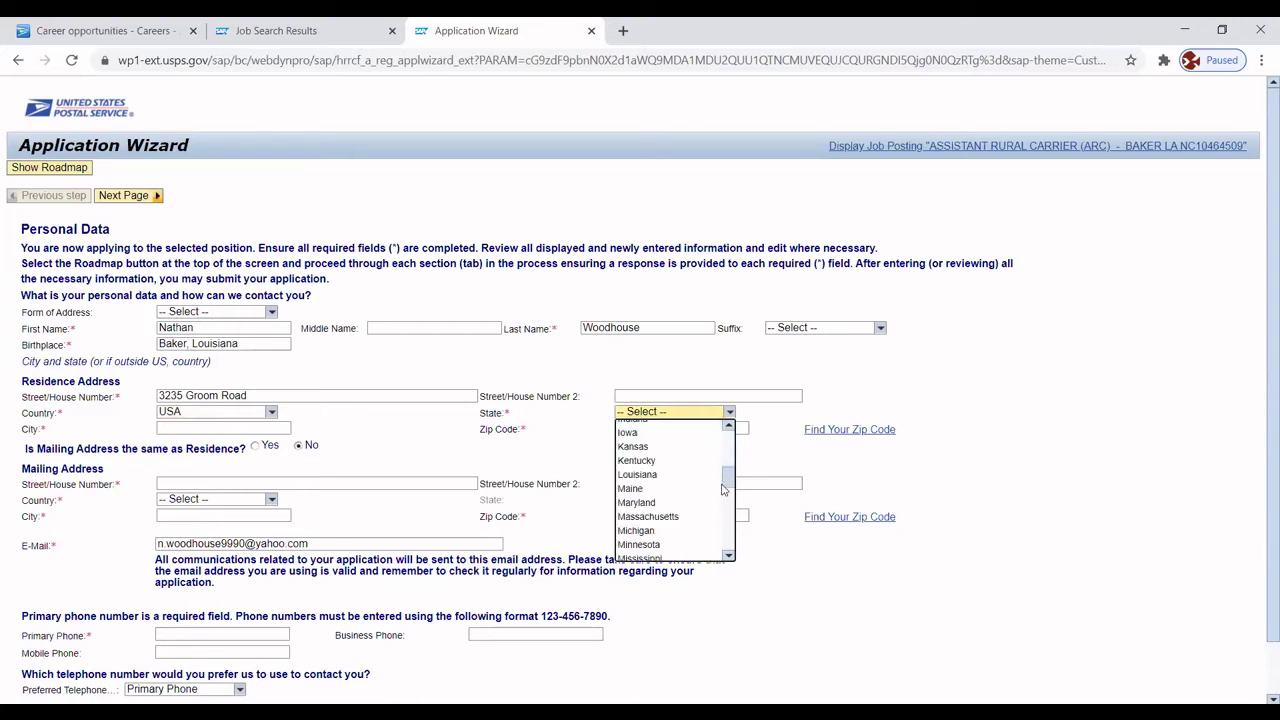
{"action": "left_click", "coordinate": [658, 462]}
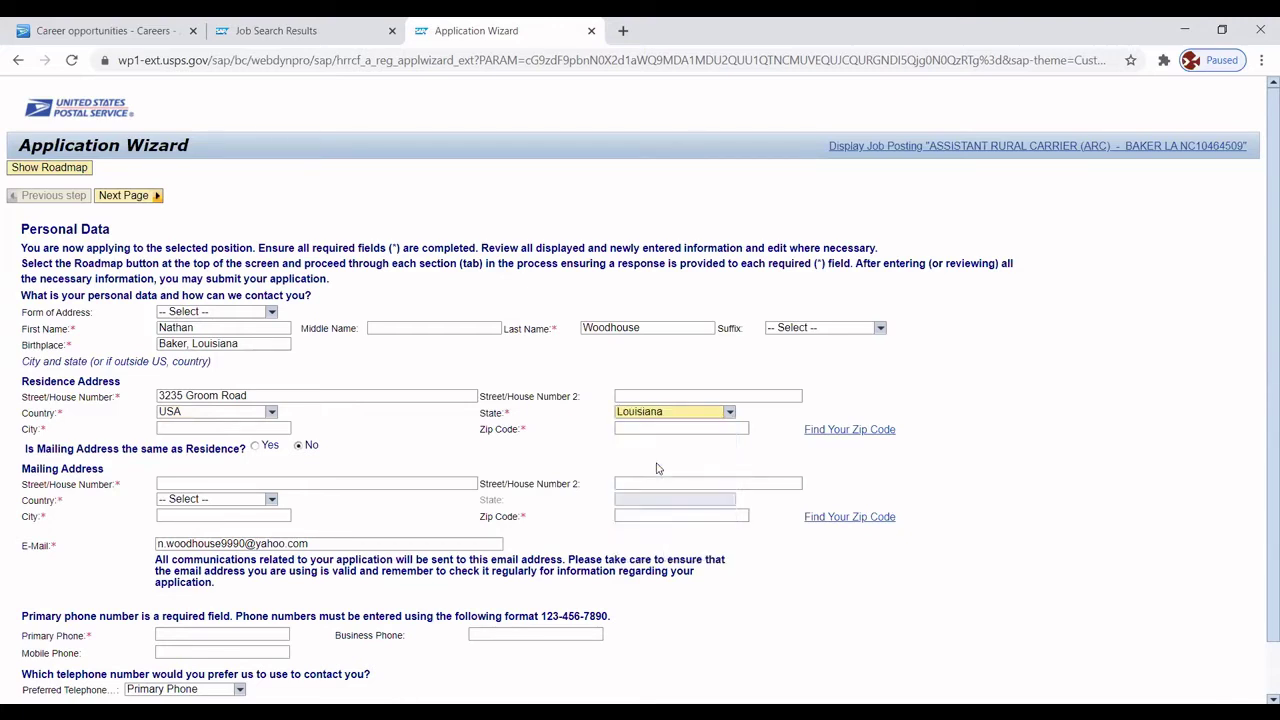
{"action": "left_click", "coordinate": [225, 428]}
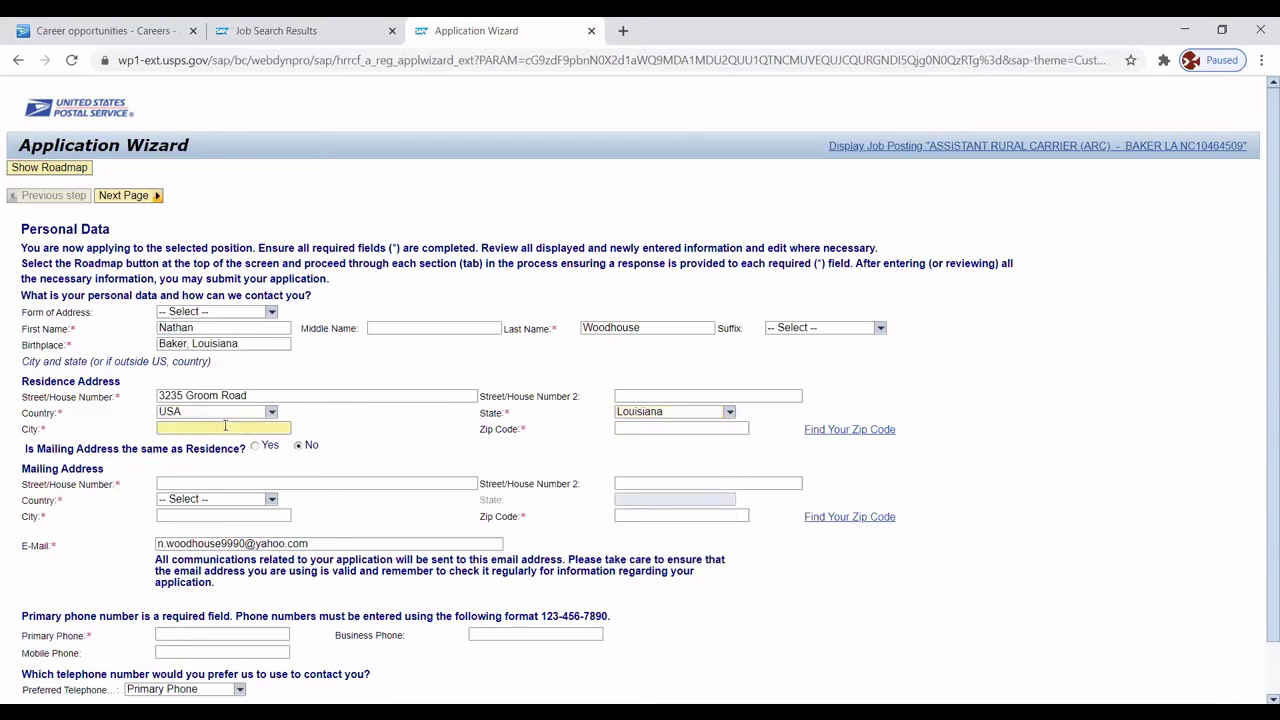
Enter Baker as the residence city and fill in the residence zip code.
{"action": "type", "text": "Baker"}
{"action": "left_click", "coordinate": [641, 429]}
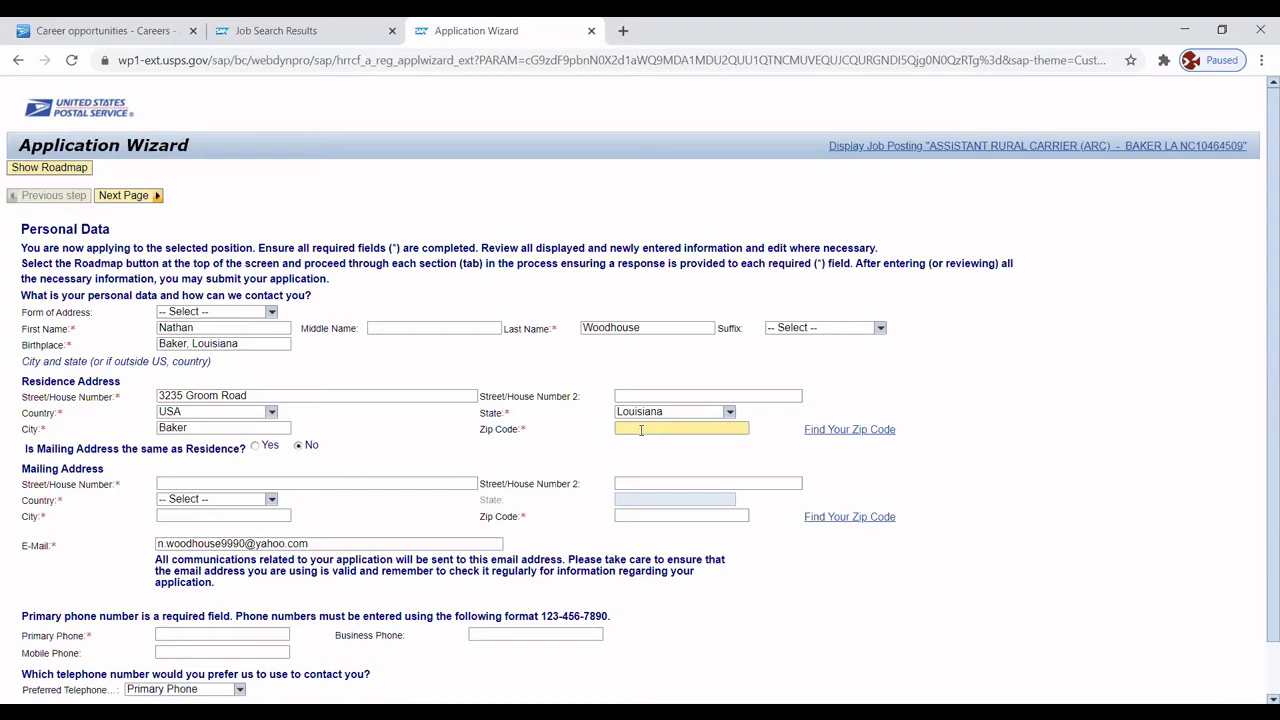
{"action": "type", "text": "70737"}
Mark the mailing address as the same as the residence and enter the applicant's primary phone number.
{"action": "left_click", "coordinate": [256, 449]}
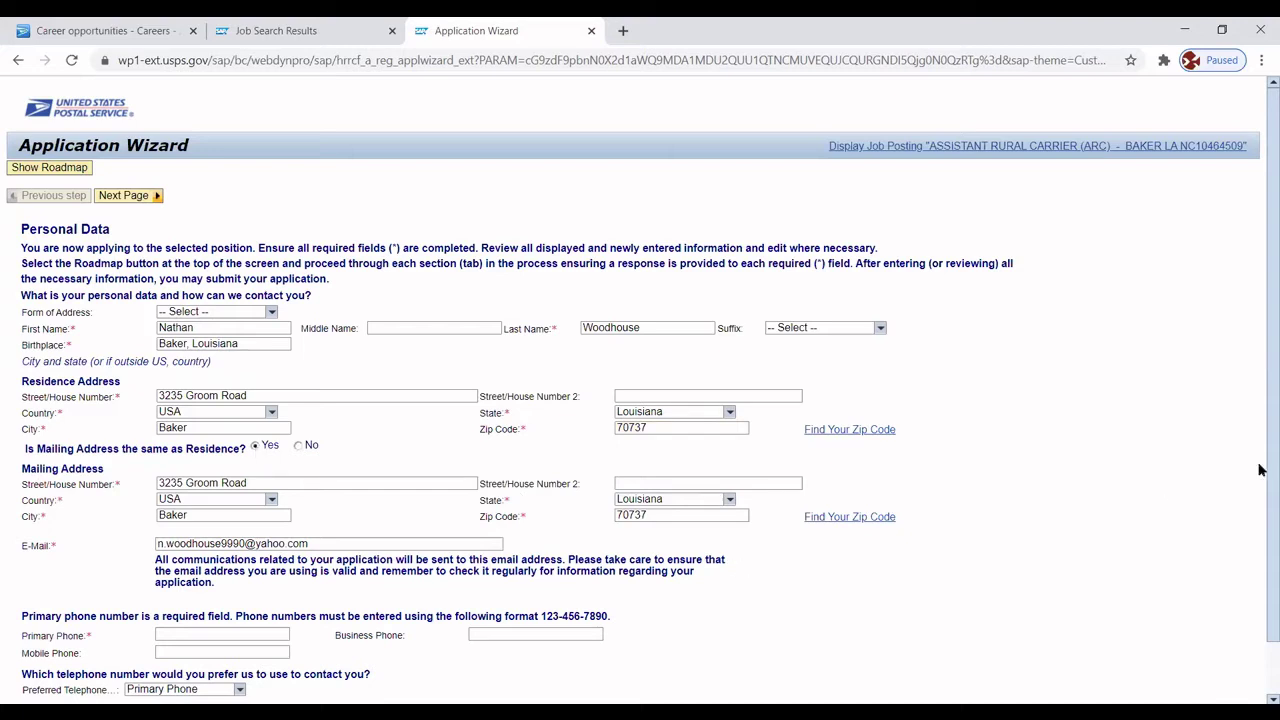
{"action": "left_click", "coordinate": [199, 632]}
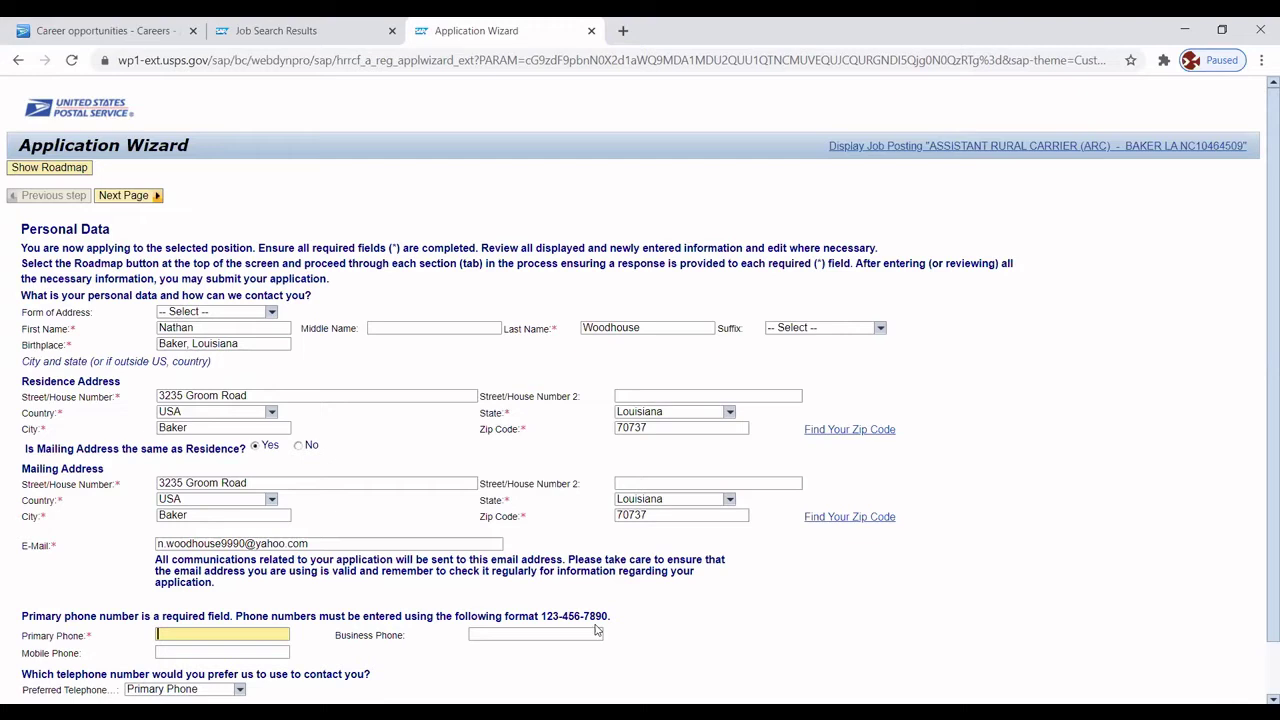
{"action": "scroll", "coordinate": [1259, 553], "scroll_direction": "down", "scroll_amount": 1}
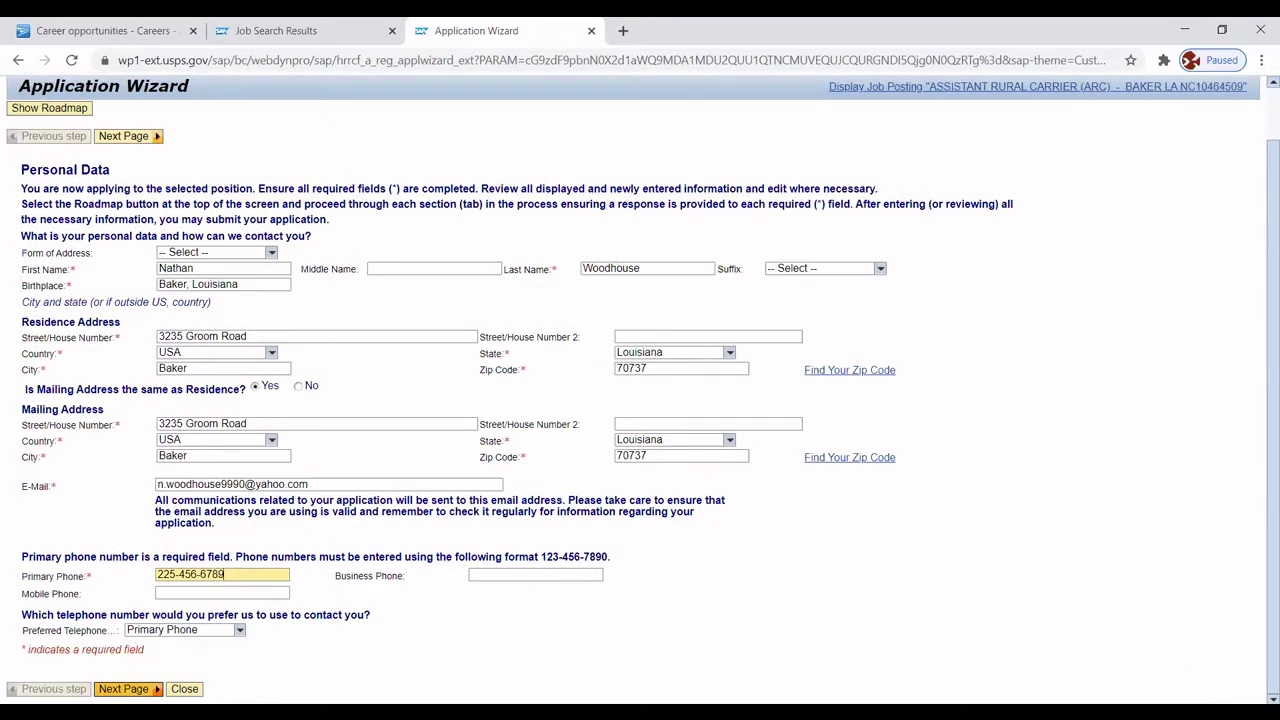
Go to the Work Experience page, answer Yes to employment in the past five years, and add a job.
{"action": "left_click", "coordinate": [123, 689]}
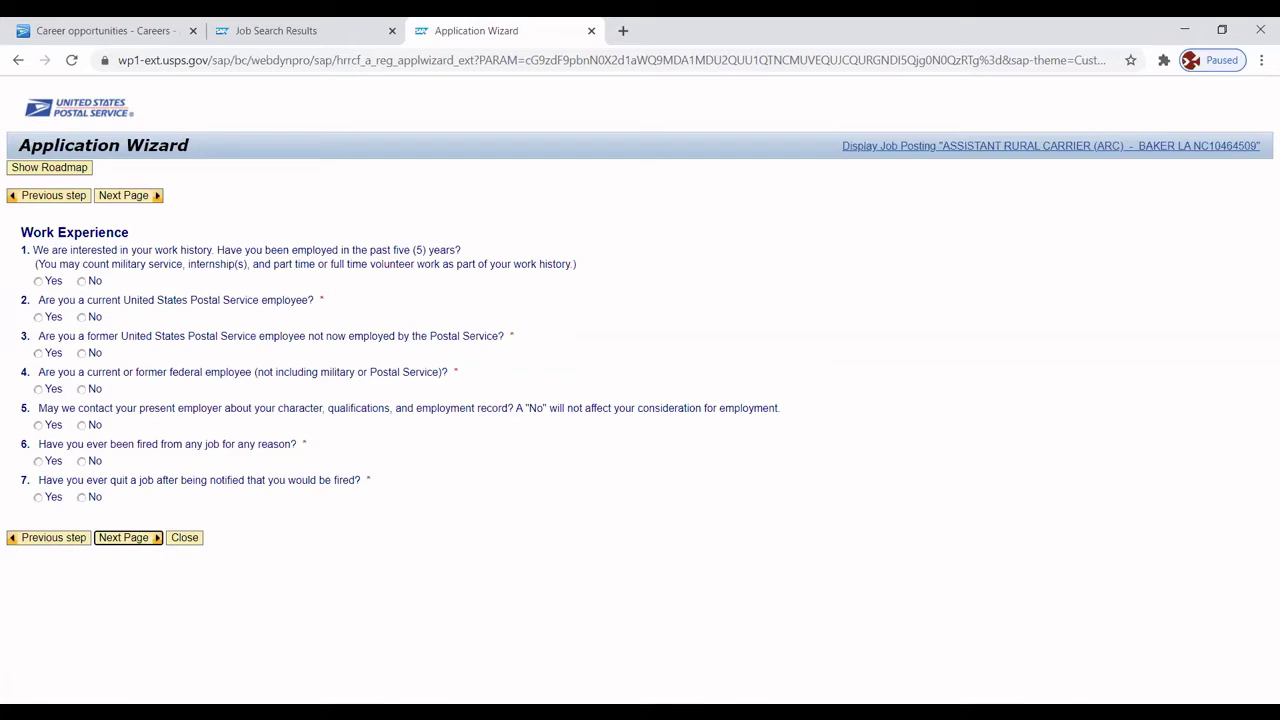
{"action": "left_click", "coordinate": [40, 283]}
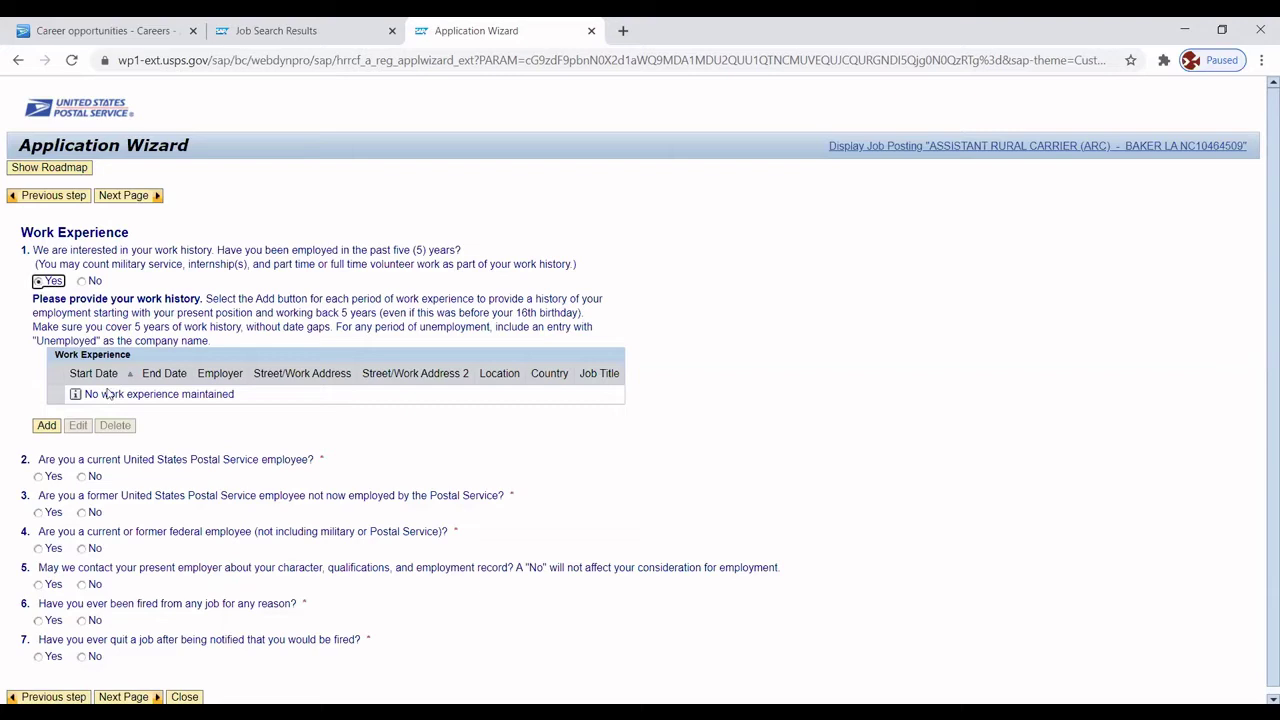
{"action": "left_click", "coordinate": [45, 426]}
Start a new job entry for Diamond Solutions LLC with government employment type N/A.
{"action": "left_click", "coordinate": [45, 426]}
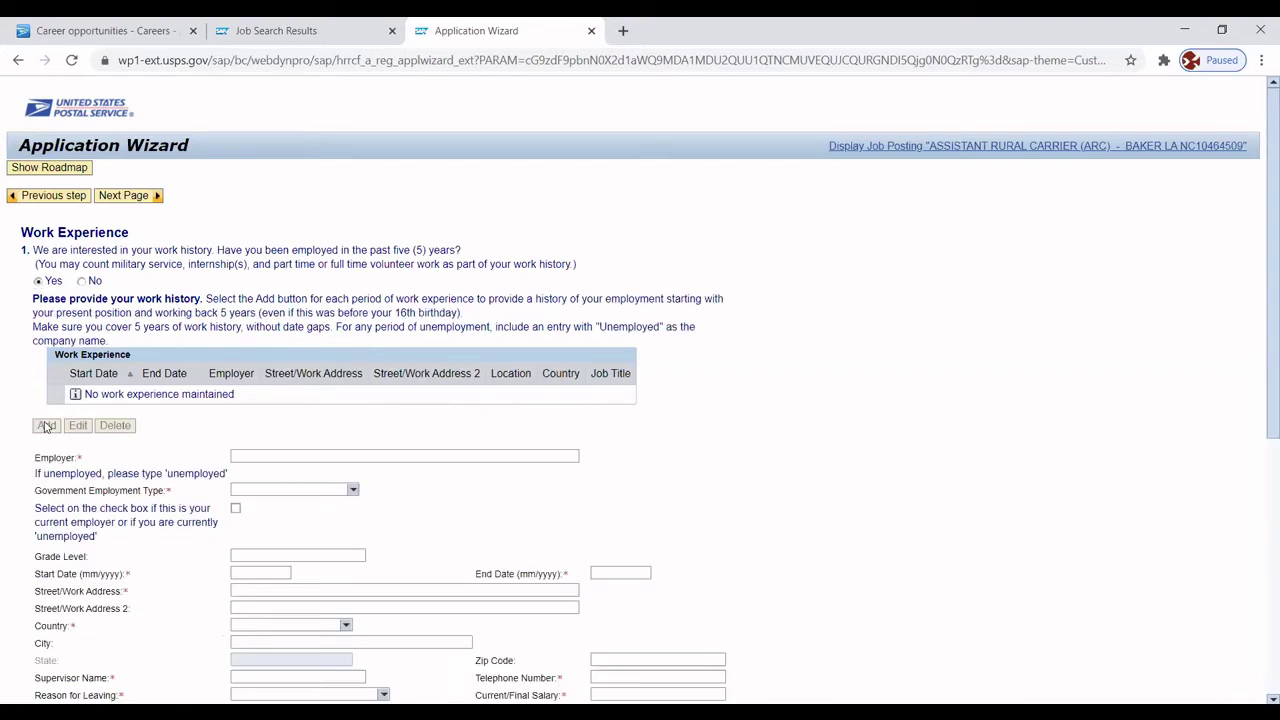
{"action": "left_click", "coordinate": [249, 453]}
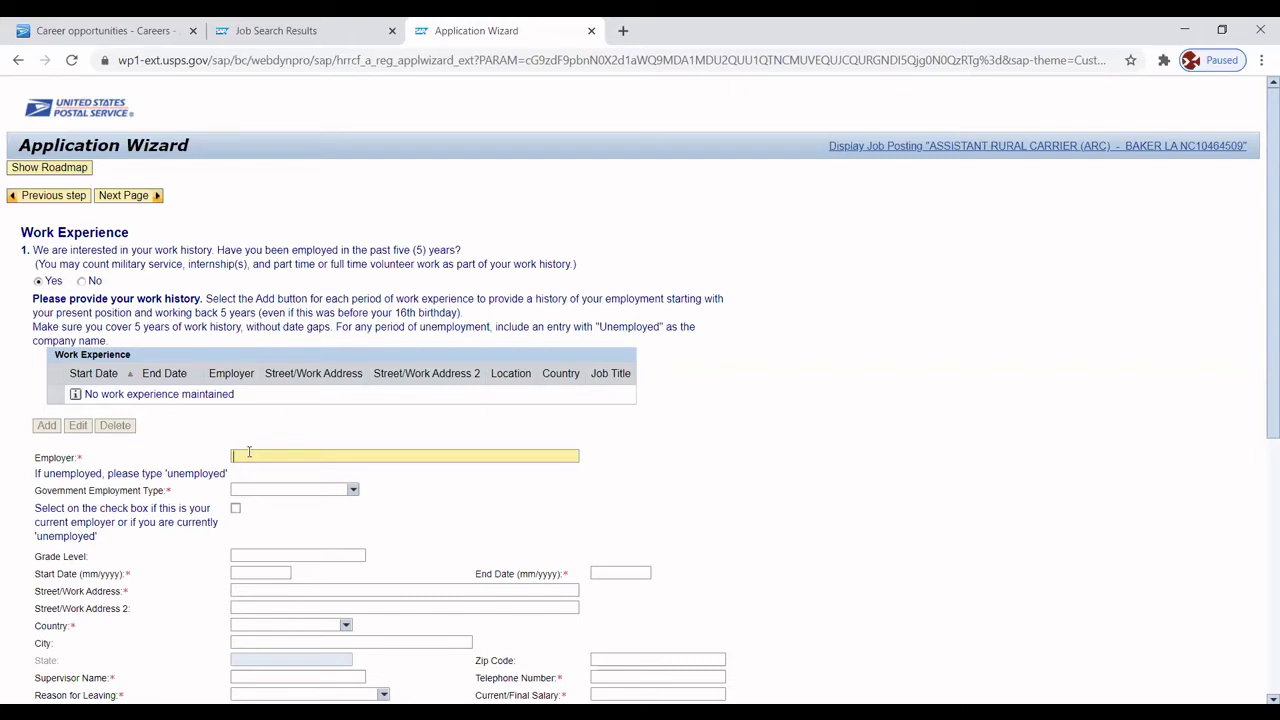
{"action": "type", "text": "Diamond Solutions LLC"}
{"action": "left_click", "coordinate": [354, 496]}
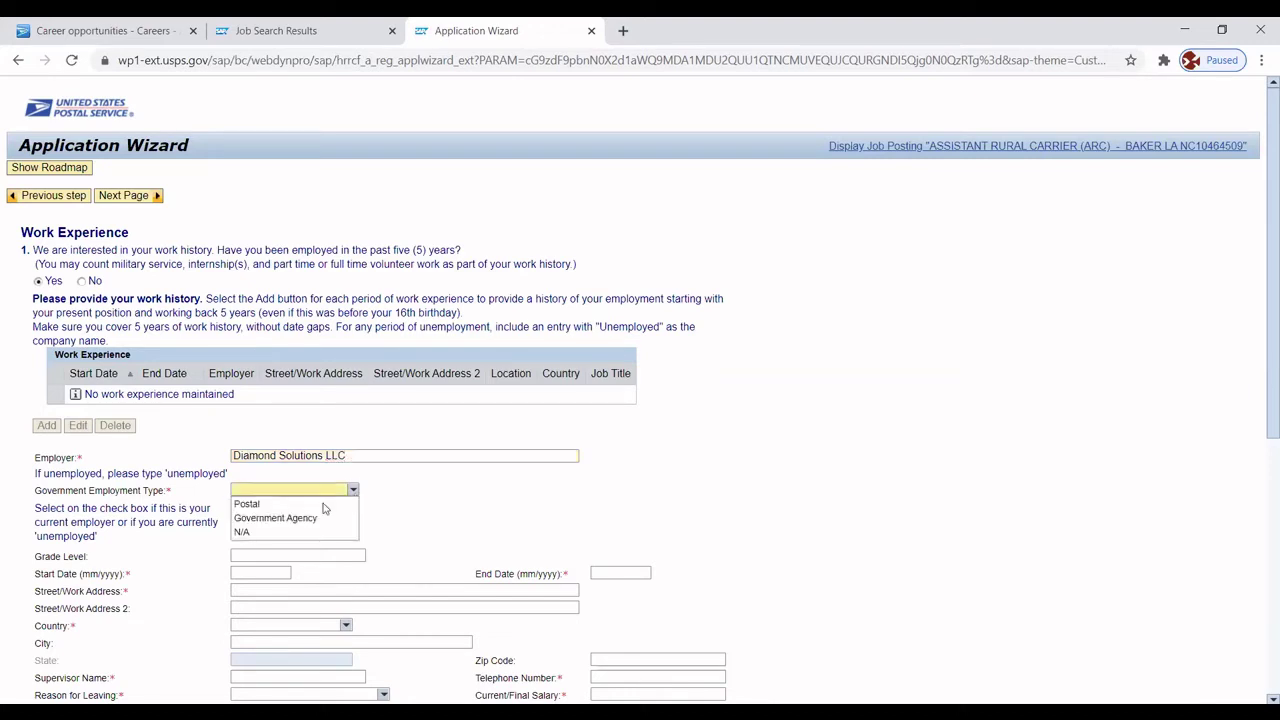
{"action": "left_click", "coordinate": [252, 533]}
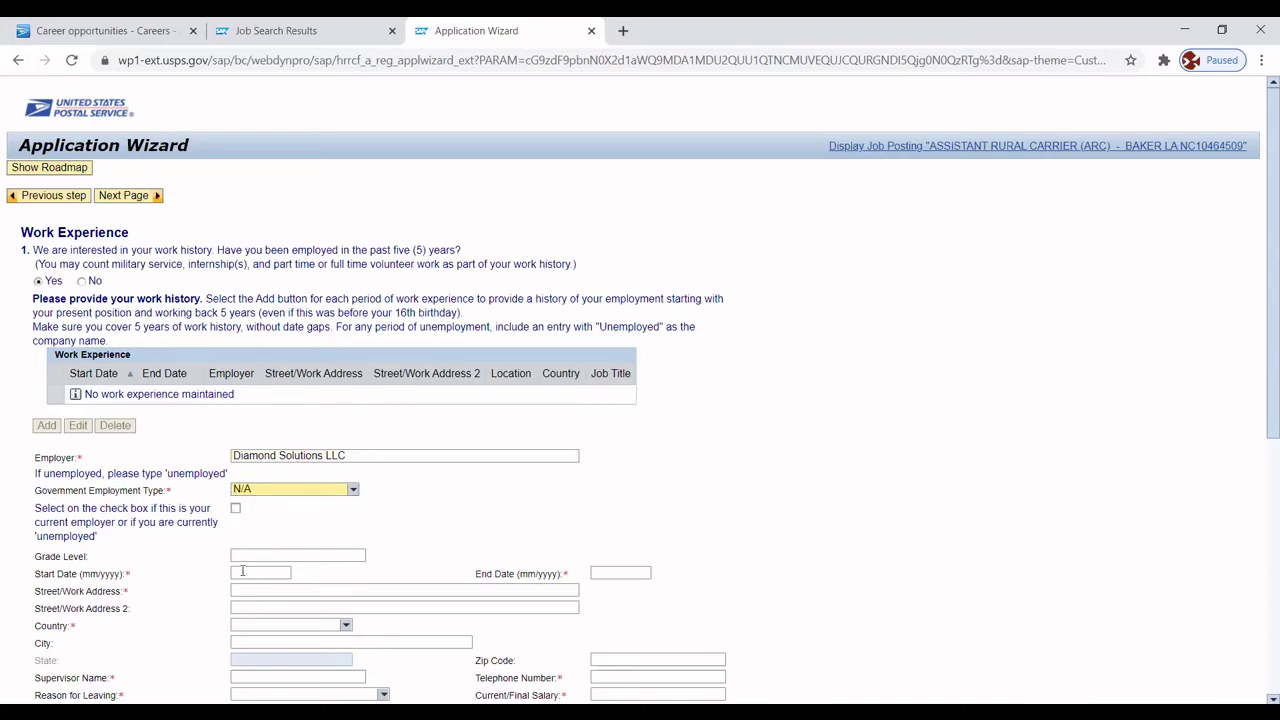
Enter the job dates 06/2017 to Present and the employer's street address.
{"action": "left_click", "coordinate": [242, 571]}
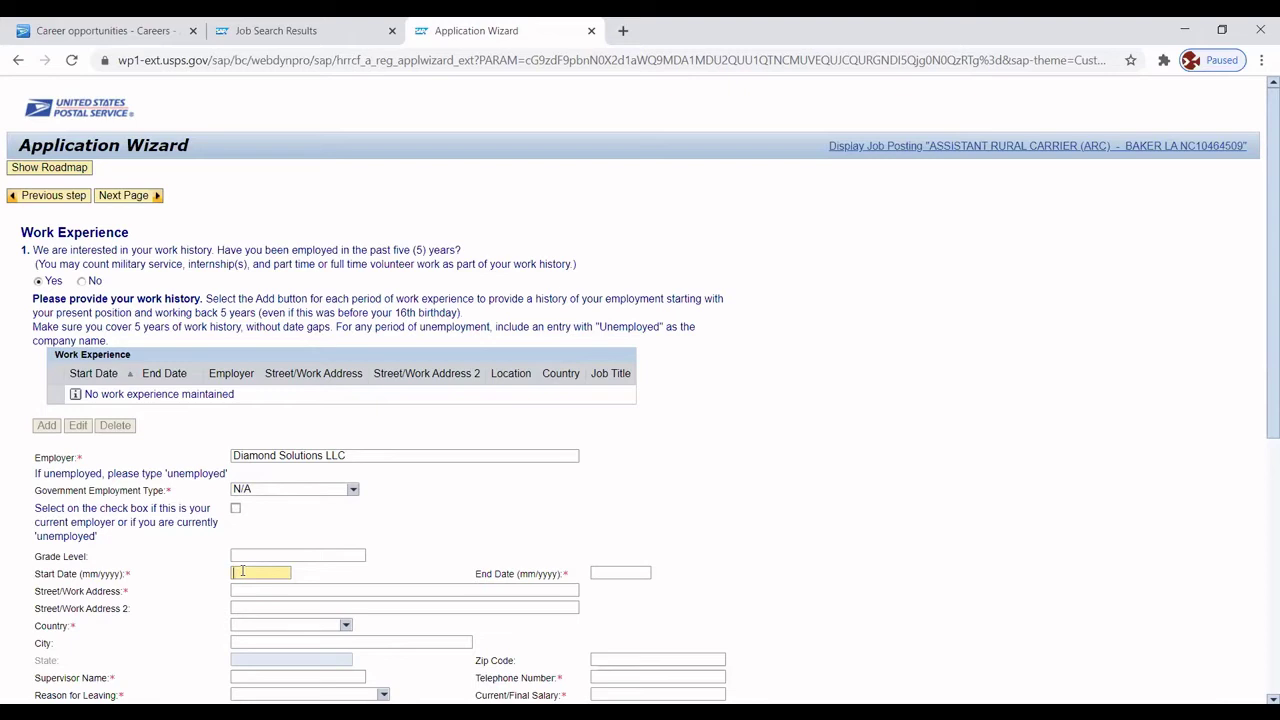
{"action": "type", "text": "06/2017"}
{"action": "left_click", "coordinate": [603, 572]}
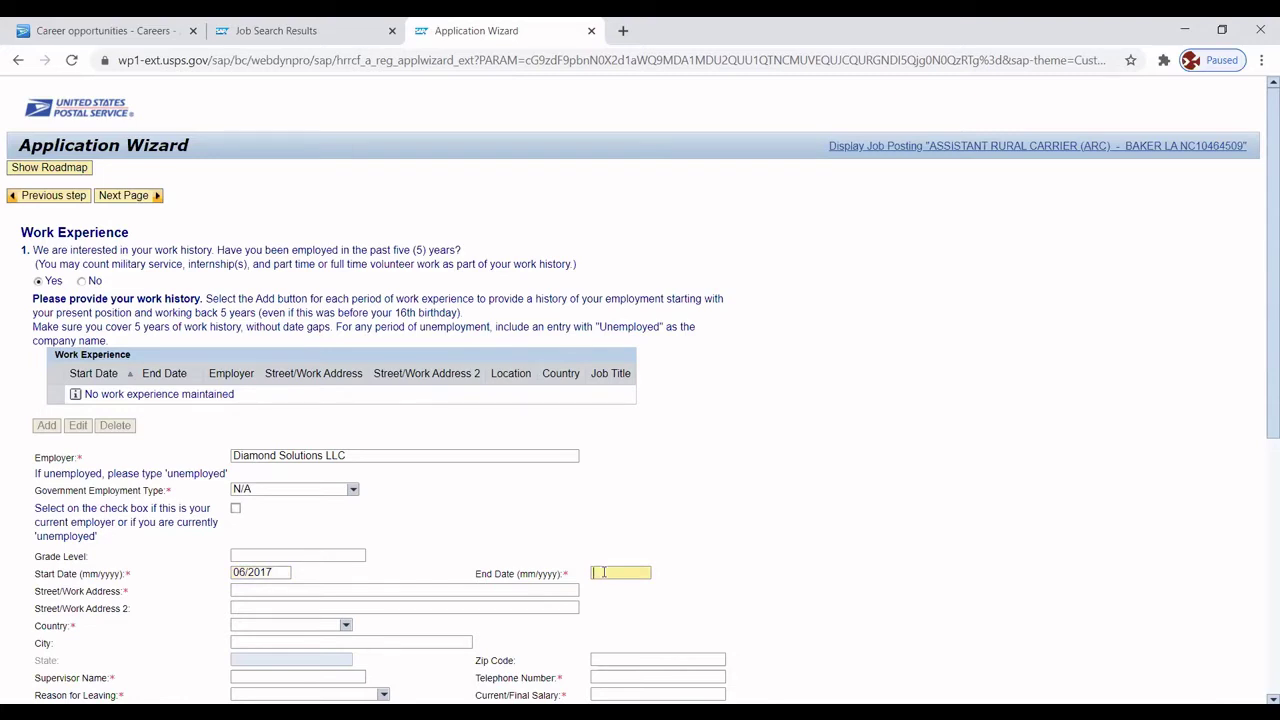
{"action": "type", "text": "Present"}
{"action": "left_click", "coordinate": [363, 589]}
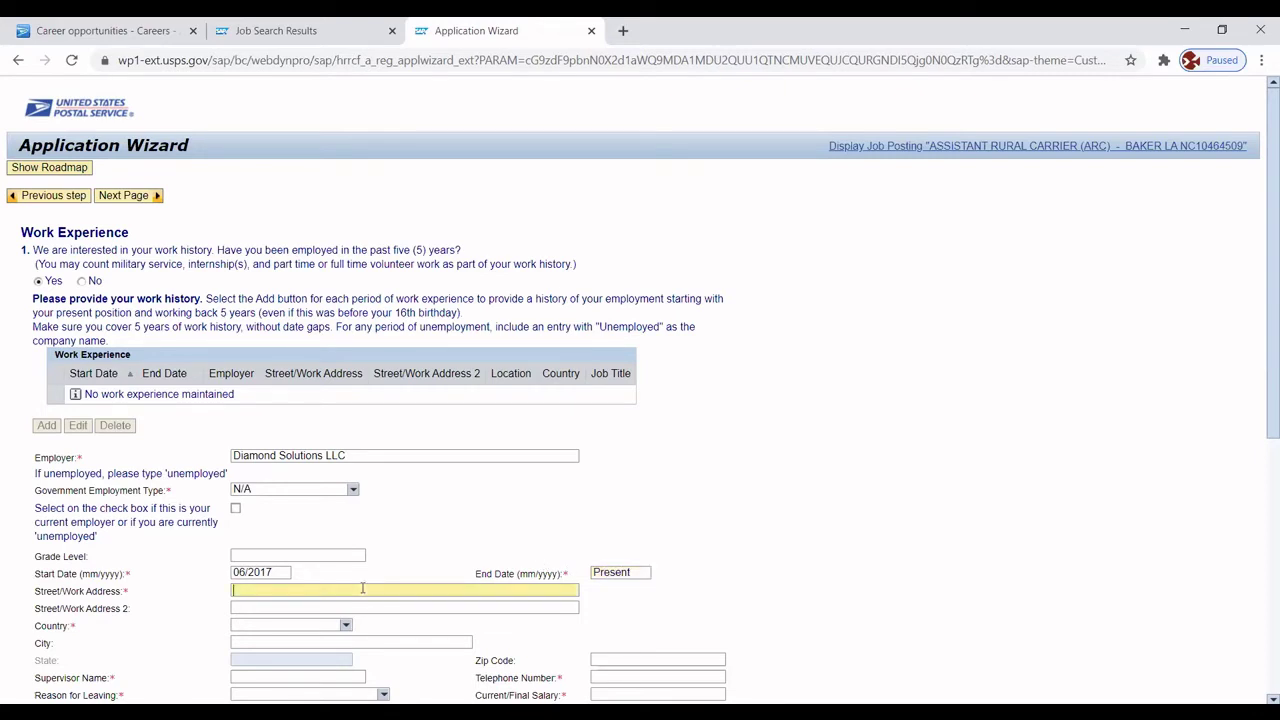
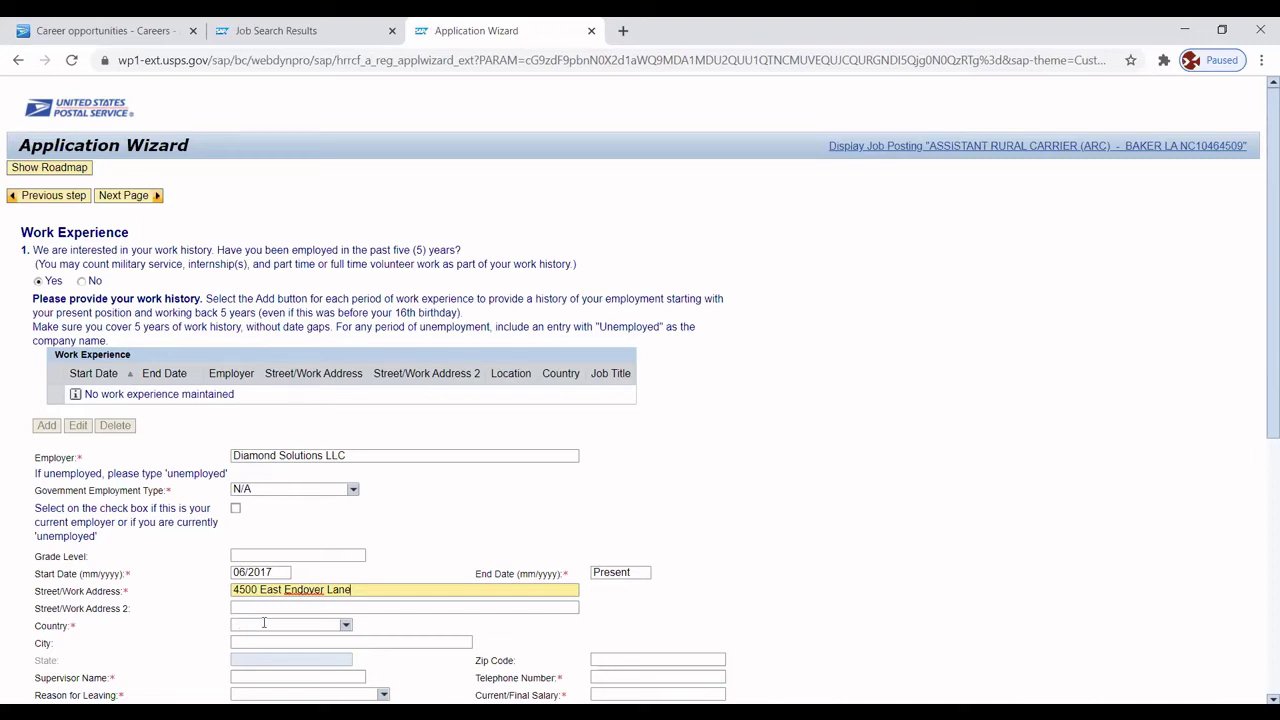
Set the employer's country to USA, city to Gonzales and state to Louisiana.
{"action": "left_click", "coordinate": [345, 625]}
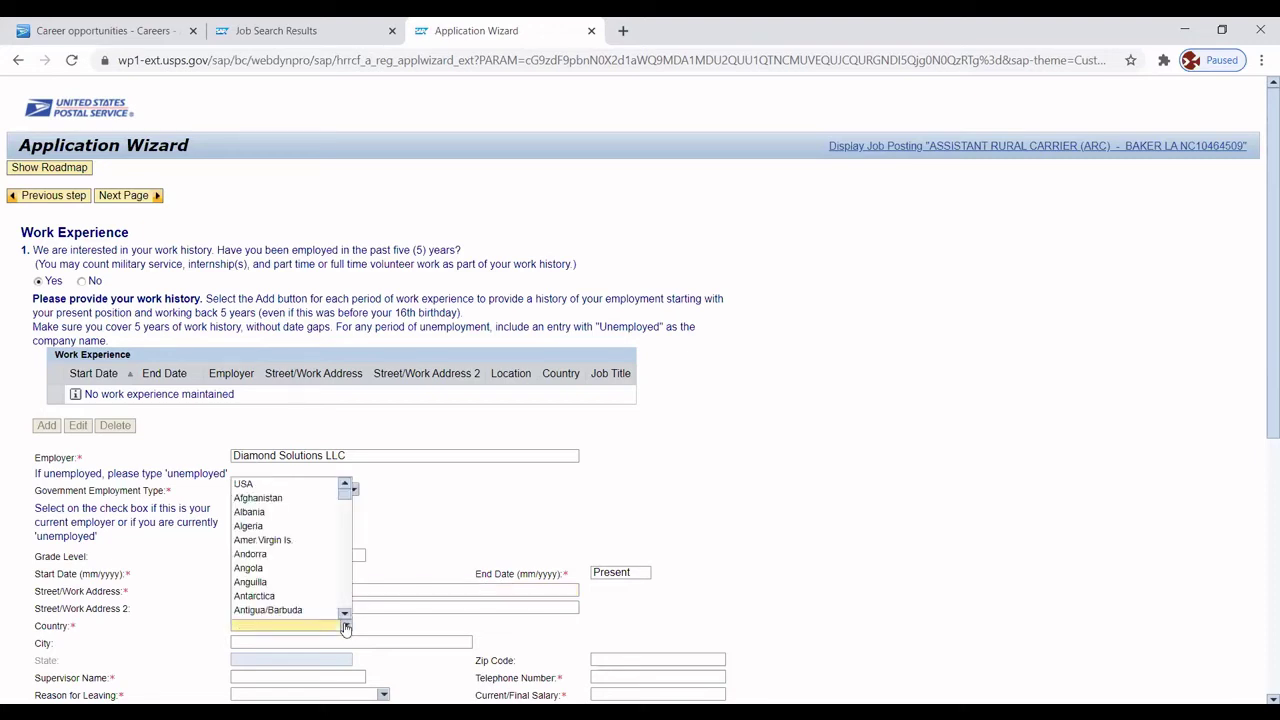
{"action": "left_click", "coordinate": [265, 485]}
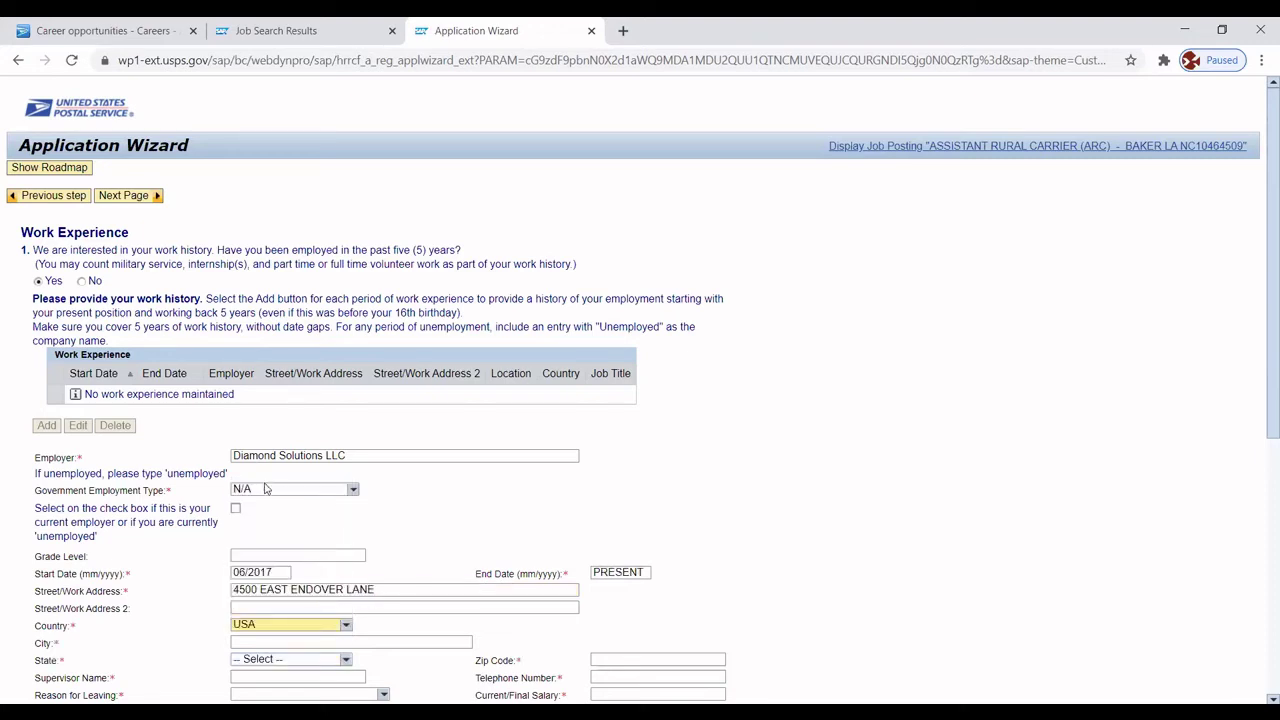
{"action": "left_click", "coordinate": [336, 641]}
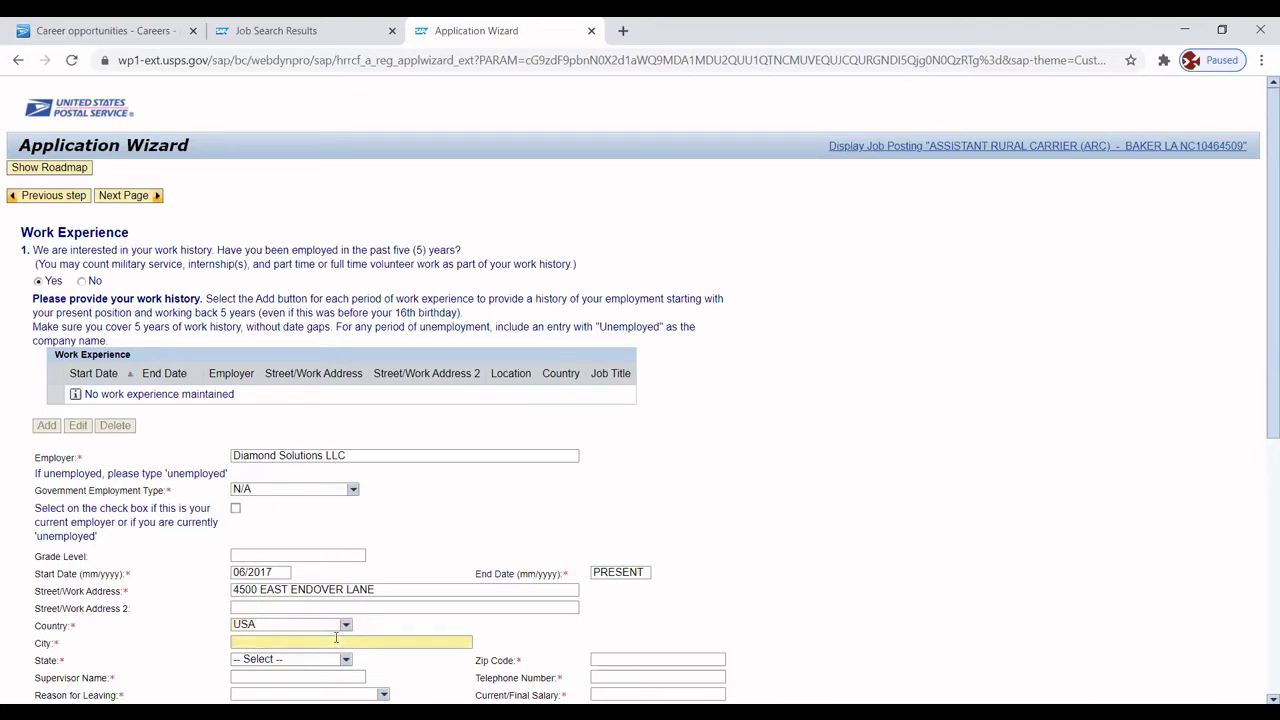
{"action": "type", "text": "Gonzales"}
{"action": "left_click", "coordinate": [346, 661]}
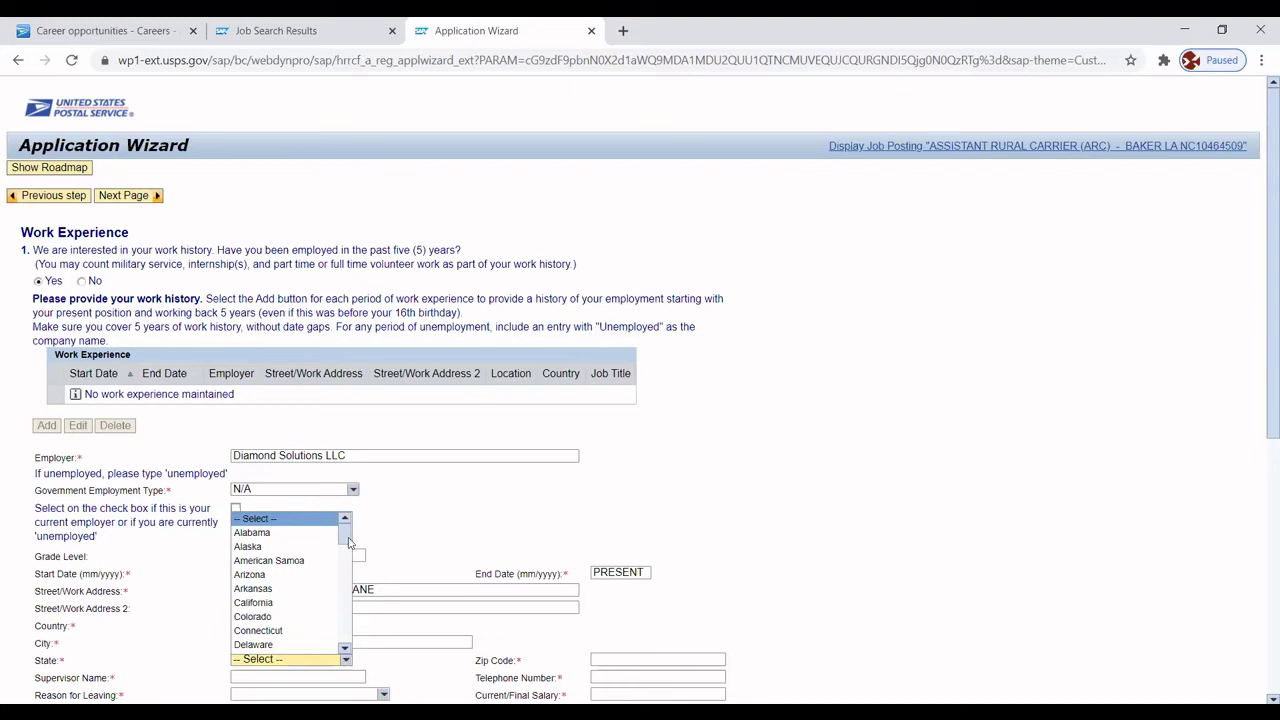
{"action": "left_click_drag", "start_coordinate": [346, 537], "coordinate": [344, 578]}
{"action": "left_click", "coordinate": [281, 577]}
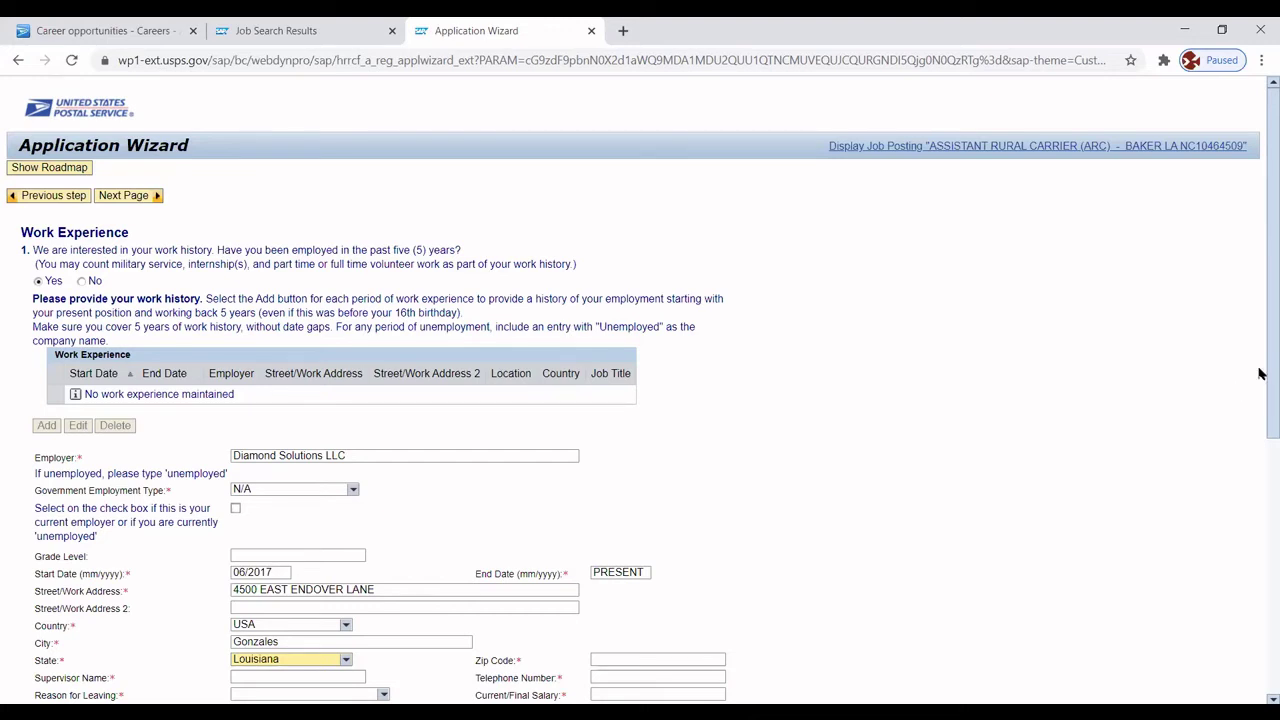
{"action": "left_click_drag", "start_coordinate": [1259, 373], "coordinate": [1260, 517]}
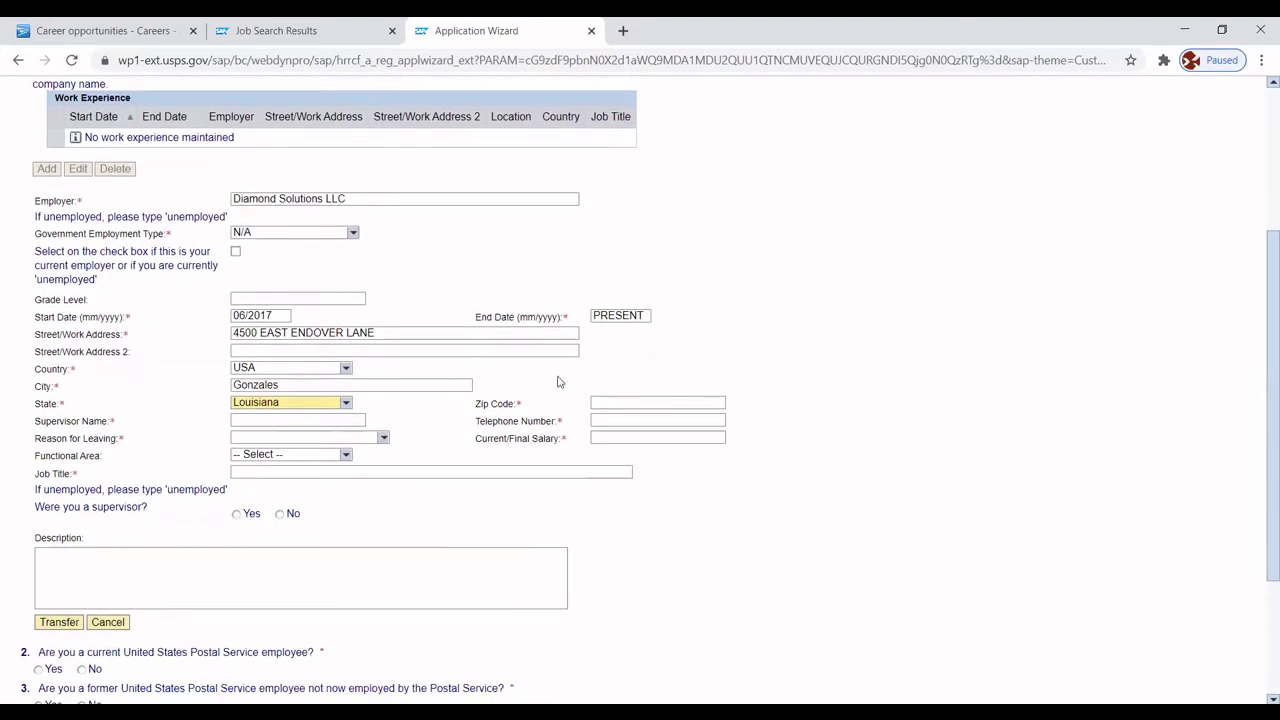
Fill in the employer's ZIP code, telephone number and the supervisor's name.
{"action": "left_click", "coordinate": [606, 402]}
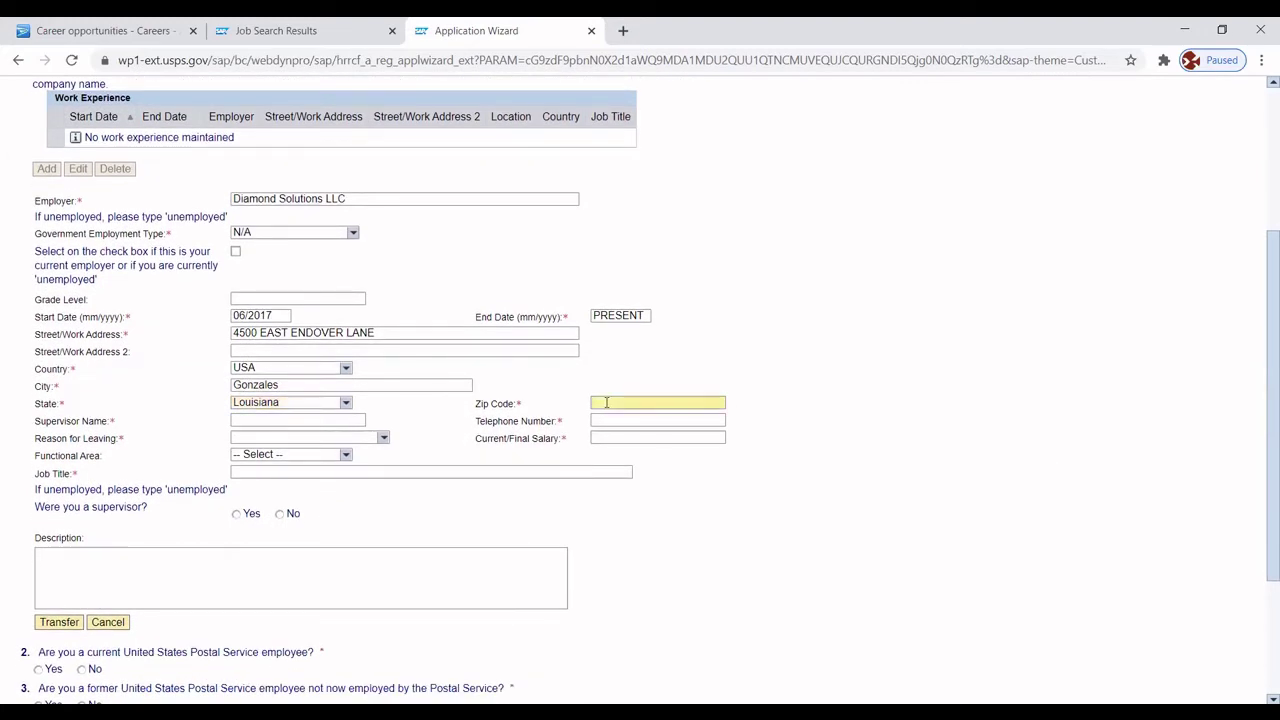
{"action": "type", "text": "70737"}
{"action": "left_click", "coordinate": [596, 420]}
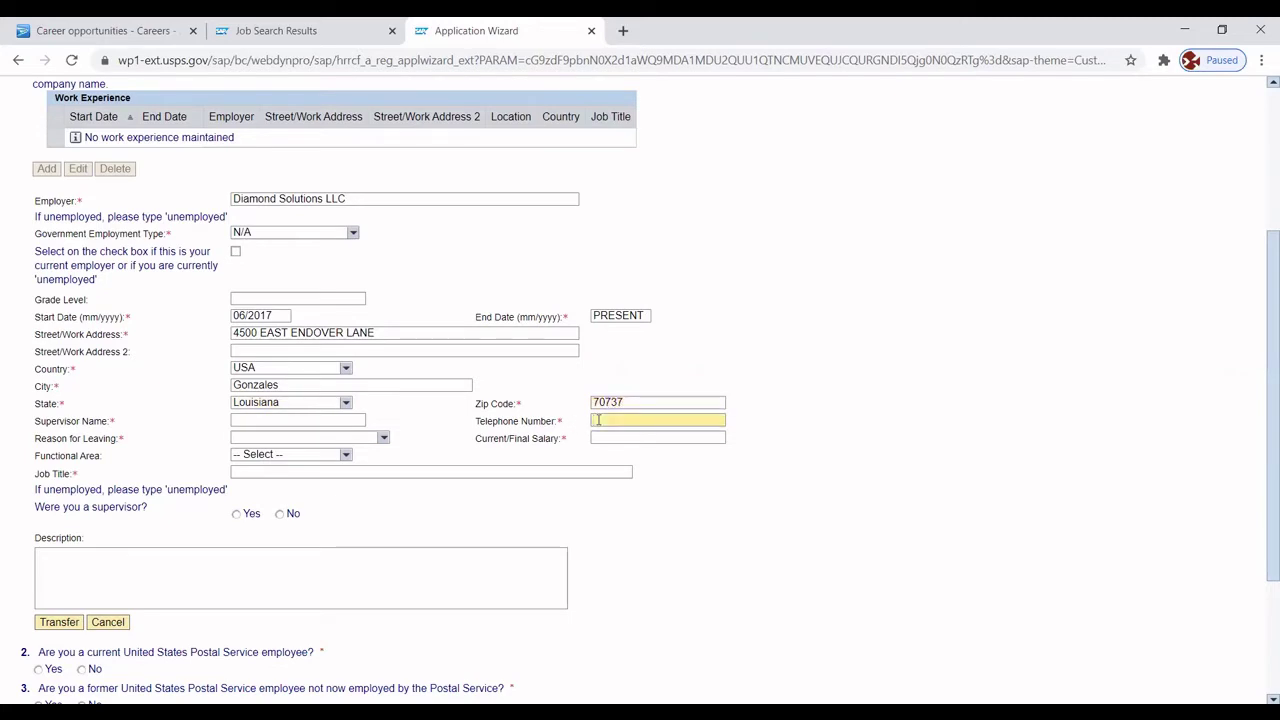
{"action": "left_click", "coordinate": [269, 419]}
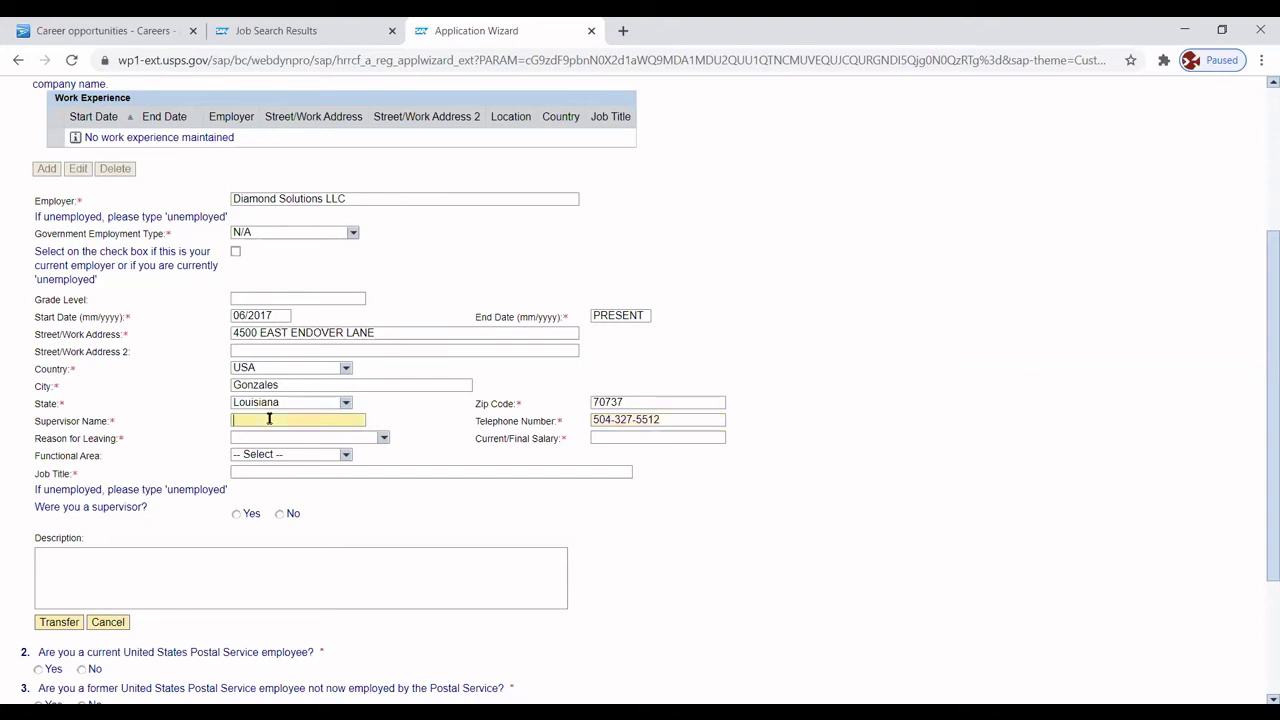
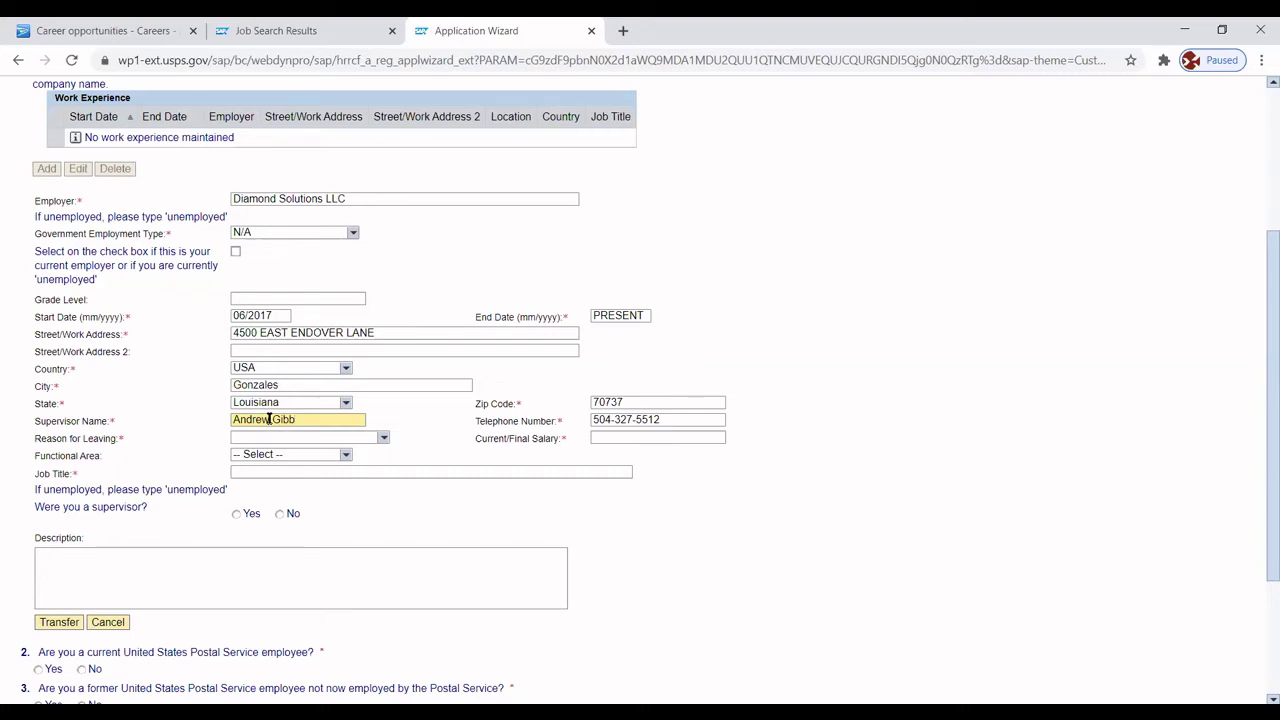
{"action": "left_click", "coordinate": [383, 440]}
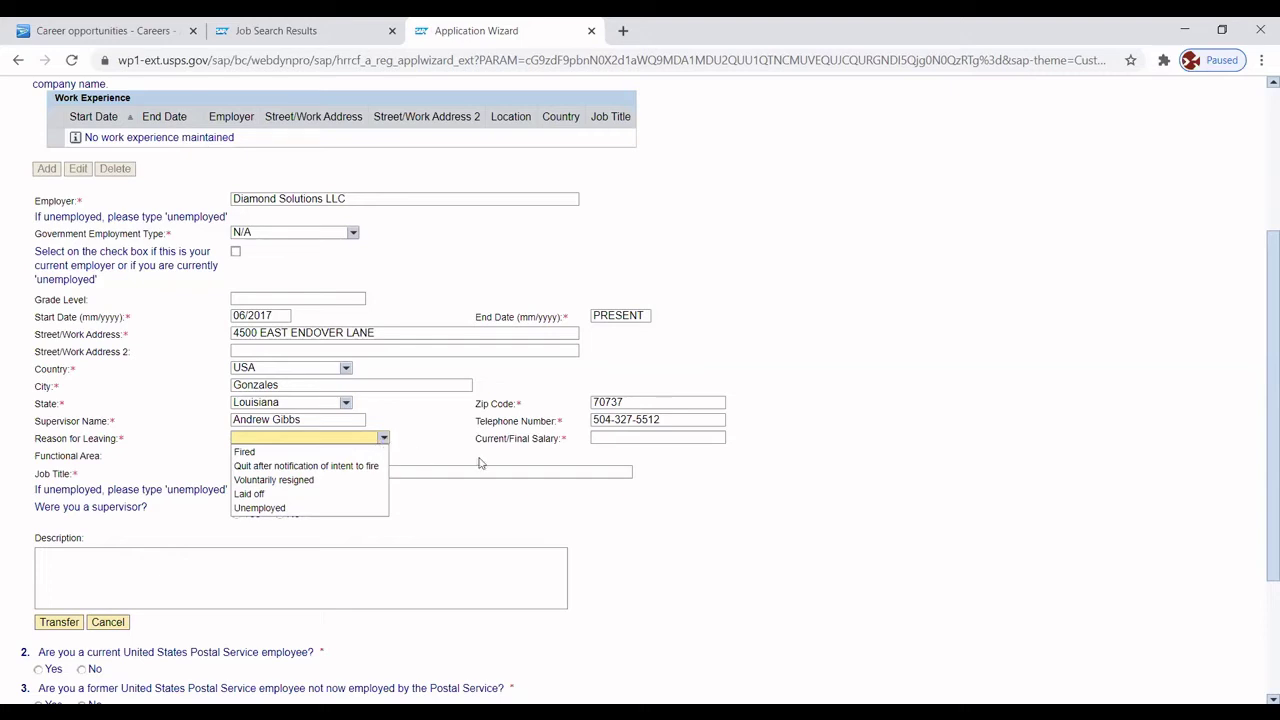
Enter '$16.00 hour' as current salary and 'Route Delivery Driver' as job title.
{"action": "left_click", "coordinate": [753, 524]}
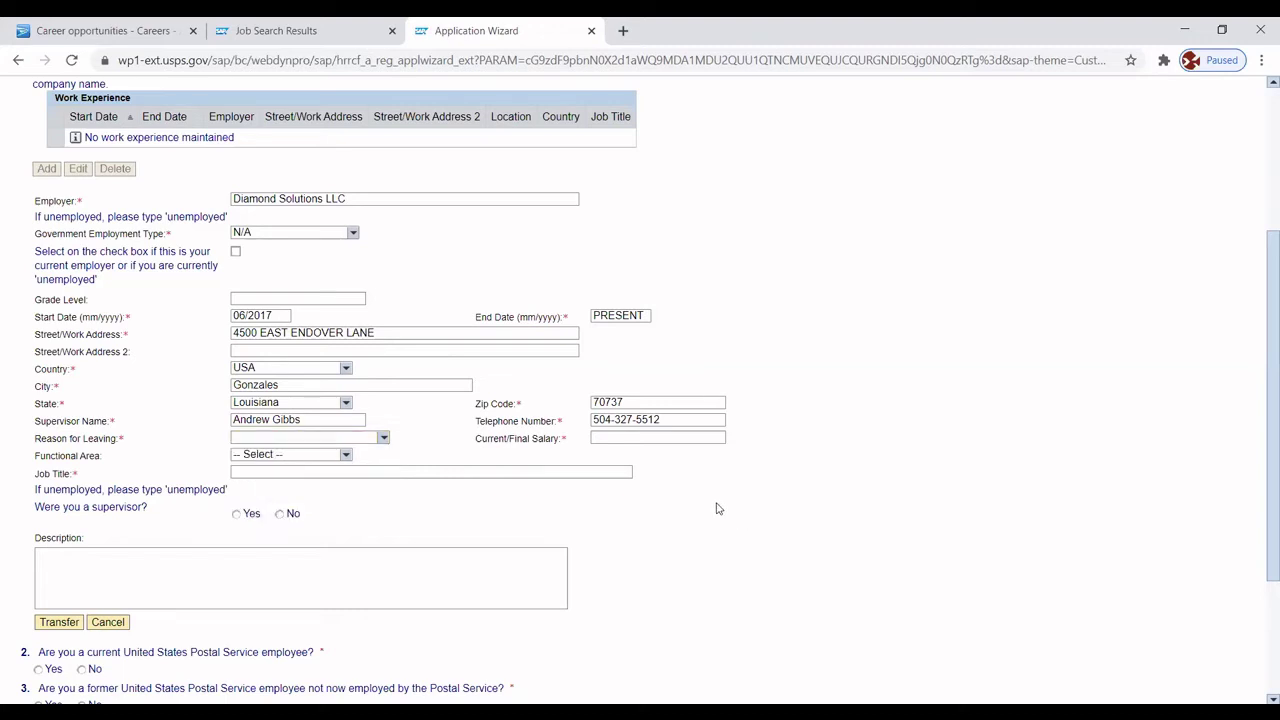
{"action": "left_click", "coordinate": [617, 434]}
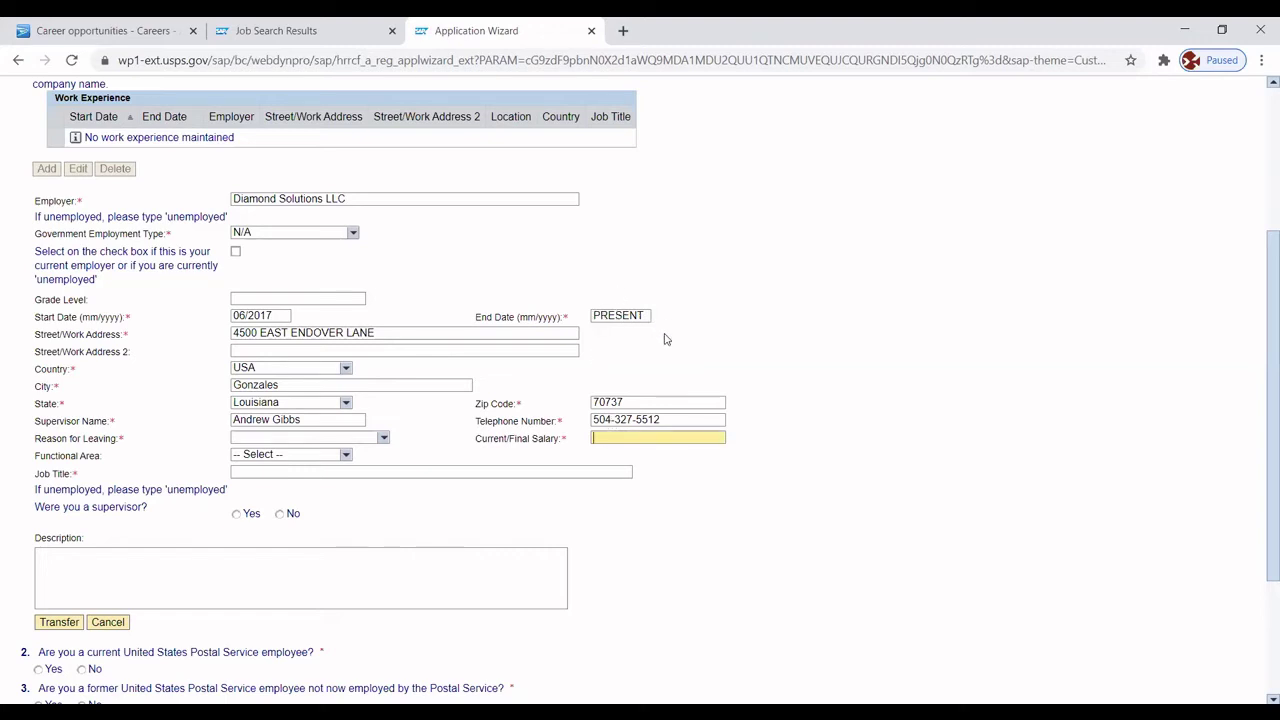
{"action": "type", "text": "$16.00 hourly"}
{"action": "key", "text": "BackSpace"}
{"action": "key", "text": "BackSpace"}
{"action": "left_click", "coordinate": [293, 470]}
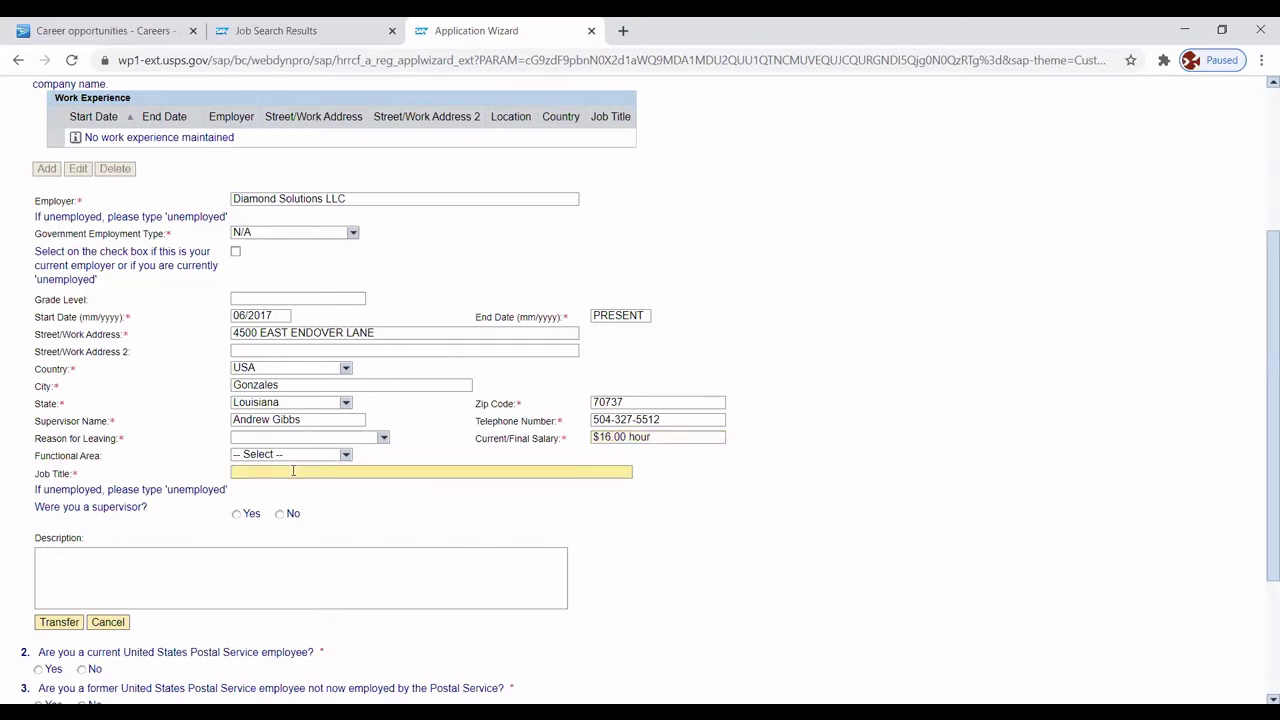
{"action": "type", "text": "Route DeliveryD"}
{"action": "key", "text": "BackSpace"}
{"action": "type", "text": "Driver"}
{"action": "scroll", "coordinate": [1259, 326], "scroll_direction": "down", "scroll_amount": 1}
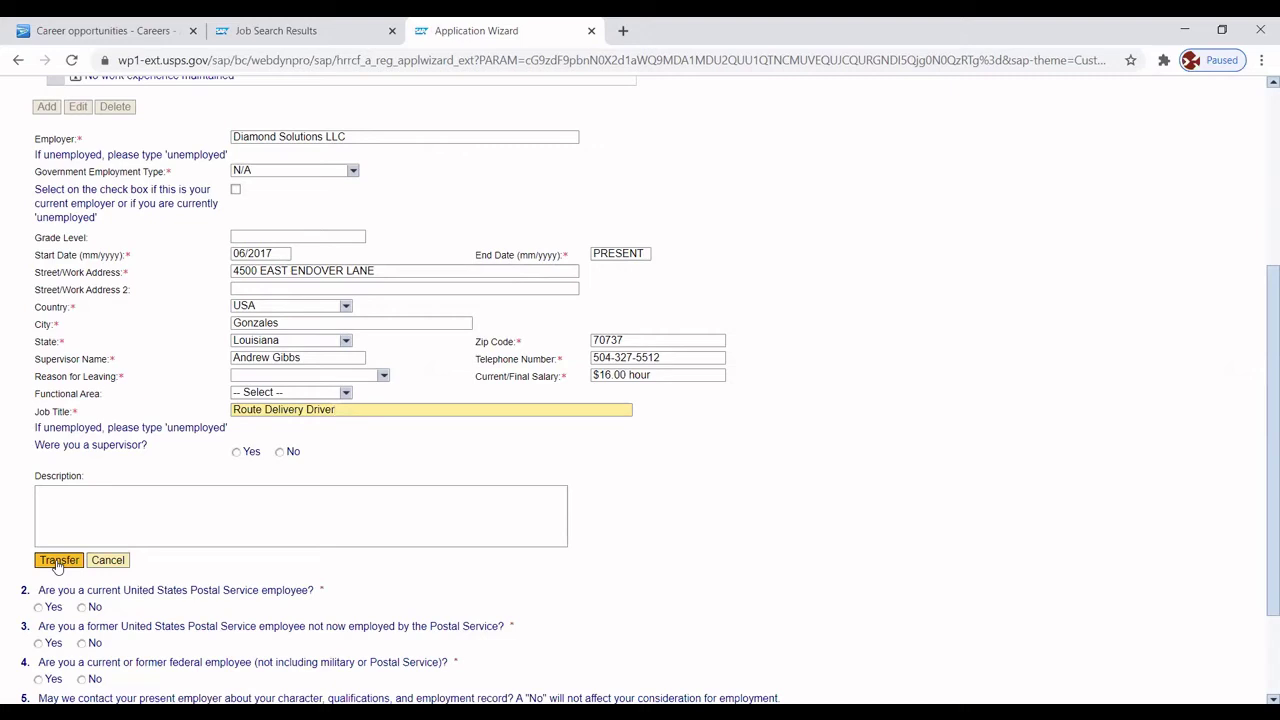
Try saving the job, then clear the rejected PRESENT end date and retry the save.
{"action": "left_click", "coordinate": [58, 563]}
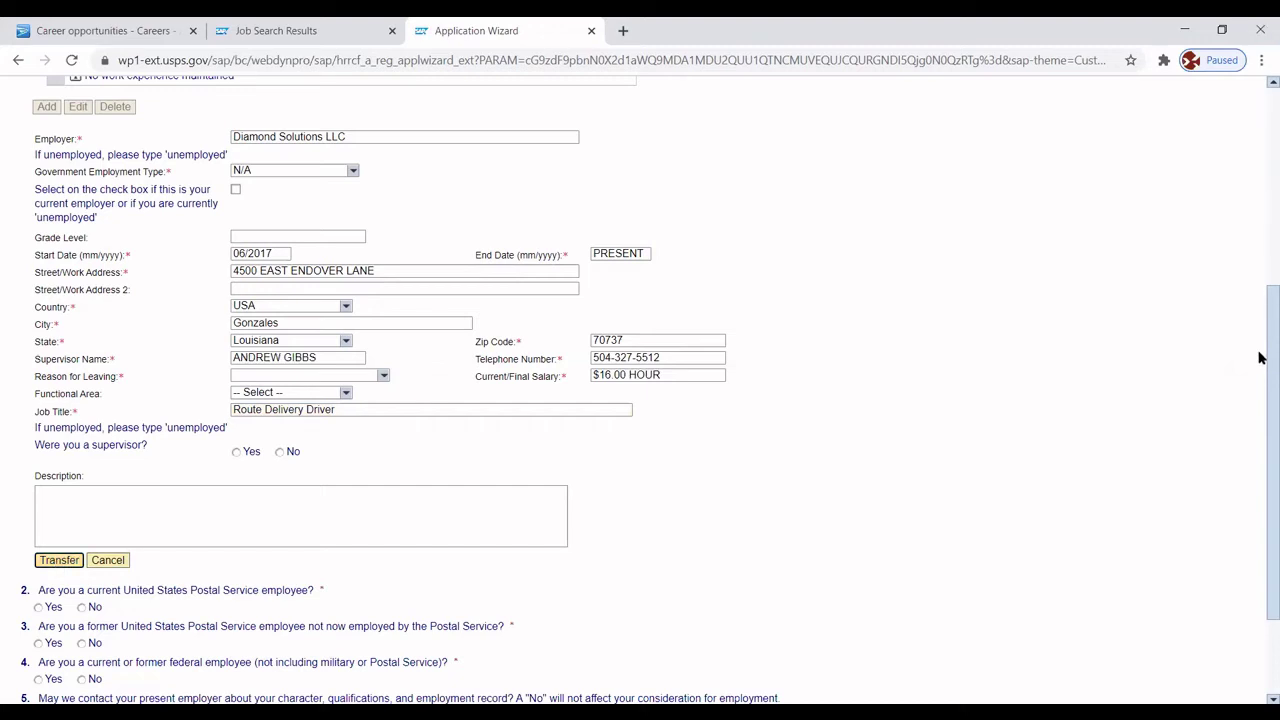
{"action": "scroll", "coordinate": [1260, 360], "scroll_direction": "up", "scroll_amount": 2}
{"action": "scroll", "coordinate": [1260, 280], "scroll_direction": "up", "scroll_amount": 3}
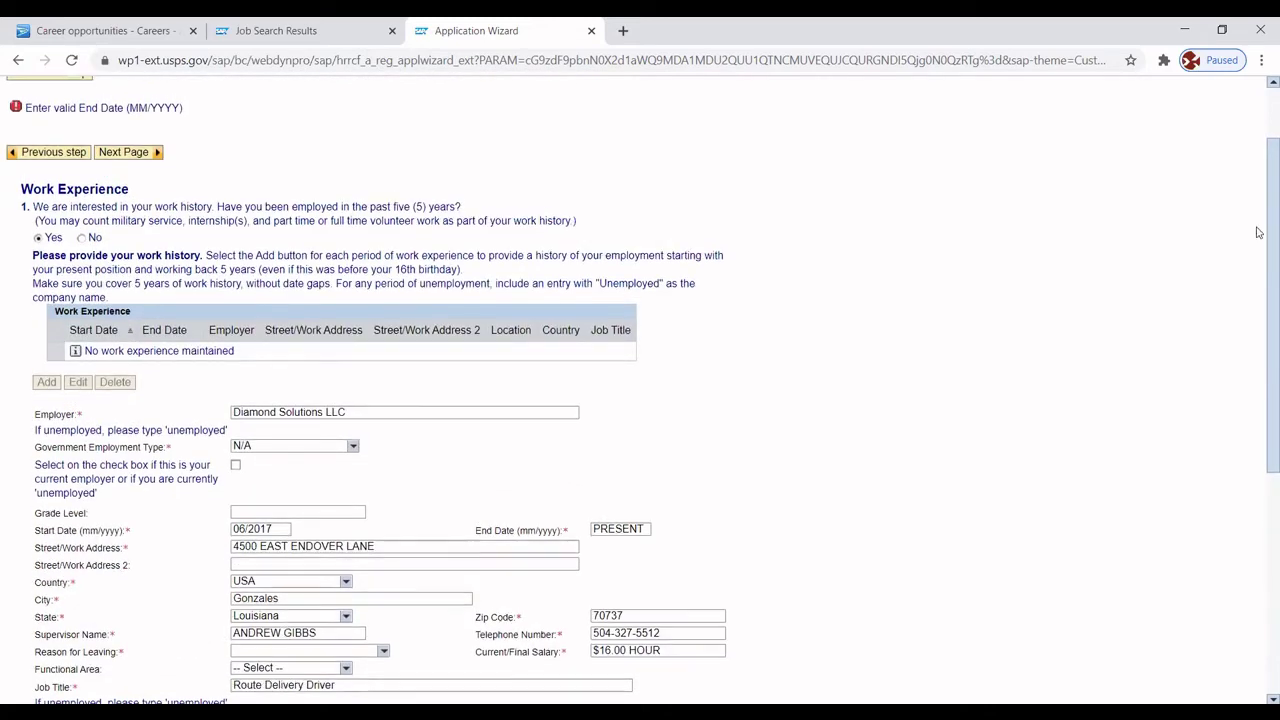
{"action": "scroll", "coordinate": [1250, 270], "scroll_direction": "down", "scroll_amount": 3}
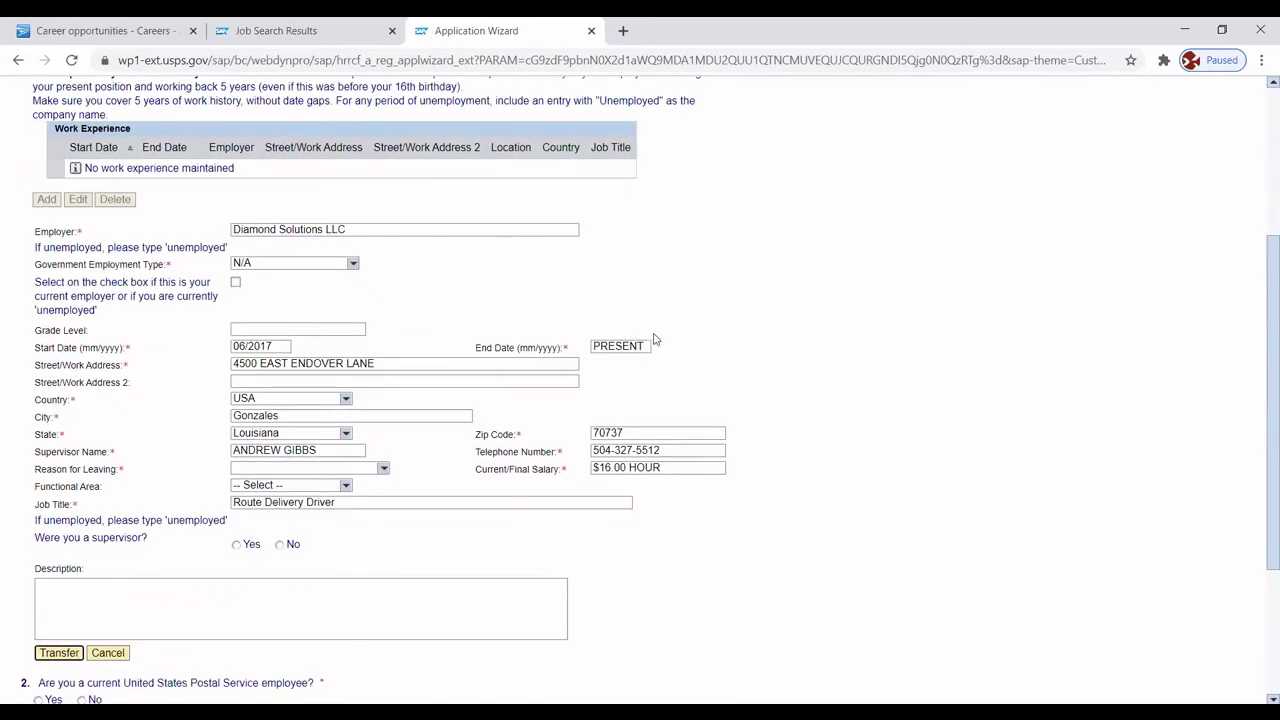
{"action": "left_click", "coordinate": [645, 344]}
{"action": "key", "text": "BackSpace"}
{"action": "key", "text": "BackSpace"}
{"action": "key", "text": "BackSpace"}
{"action": "key", "text": "BackSpace"}
{"action": "key", "text": "BackSpace"}
{"action": "key", "text": "BackSpace"}
{"action": "key", "text": "BackSpace"}
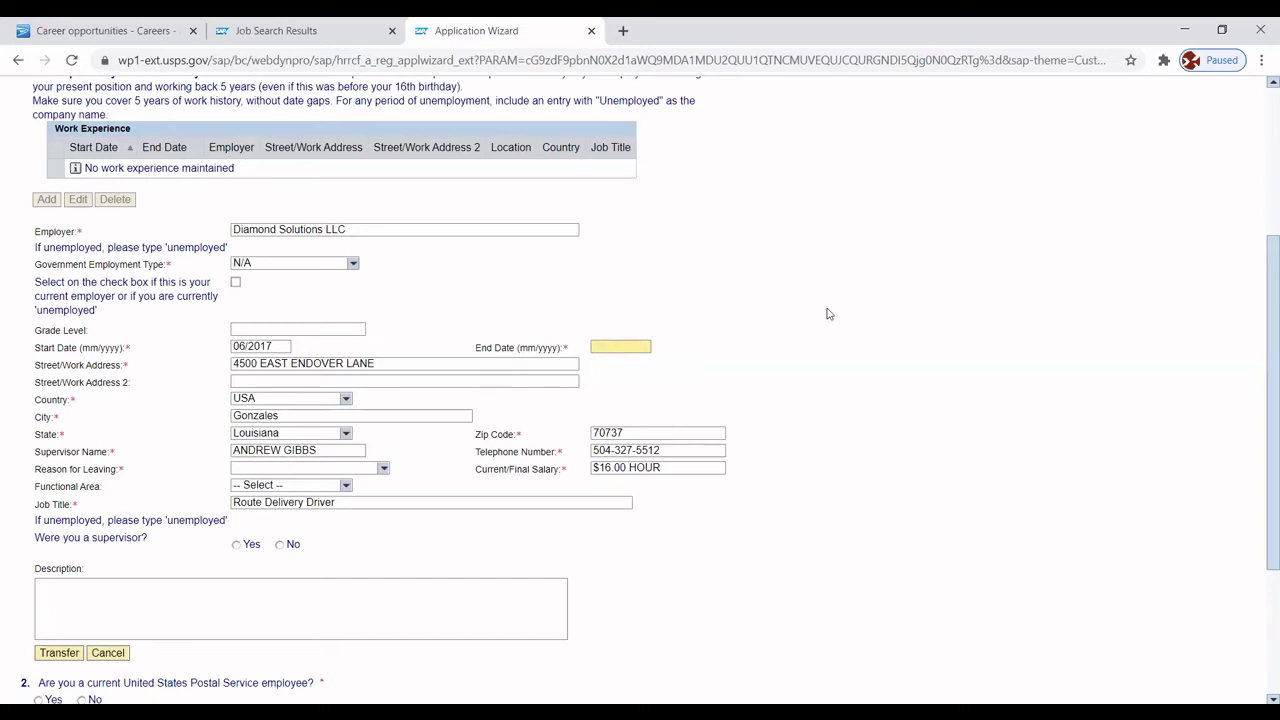
{"action": "left_click_drag", "start_coordinate": [1260, 294], "coordinate": [1260, 457]}
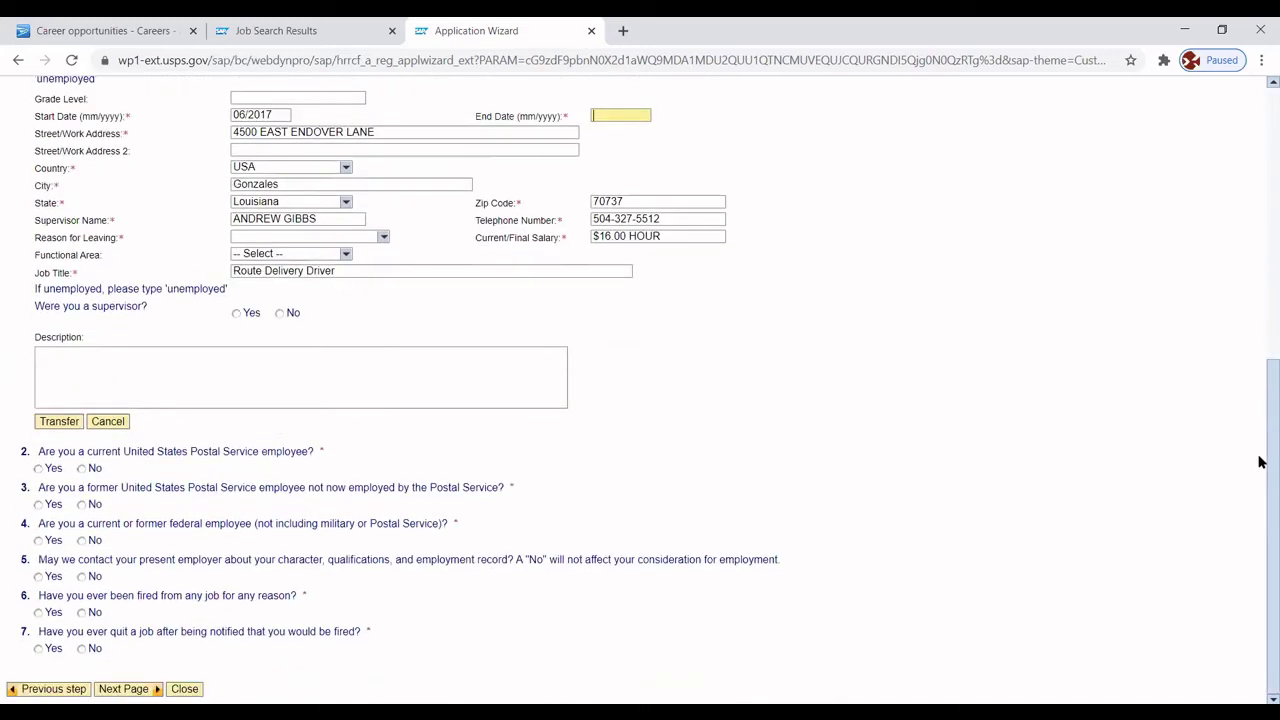
{"action": "left_click", "coordinate": [70, 423]}
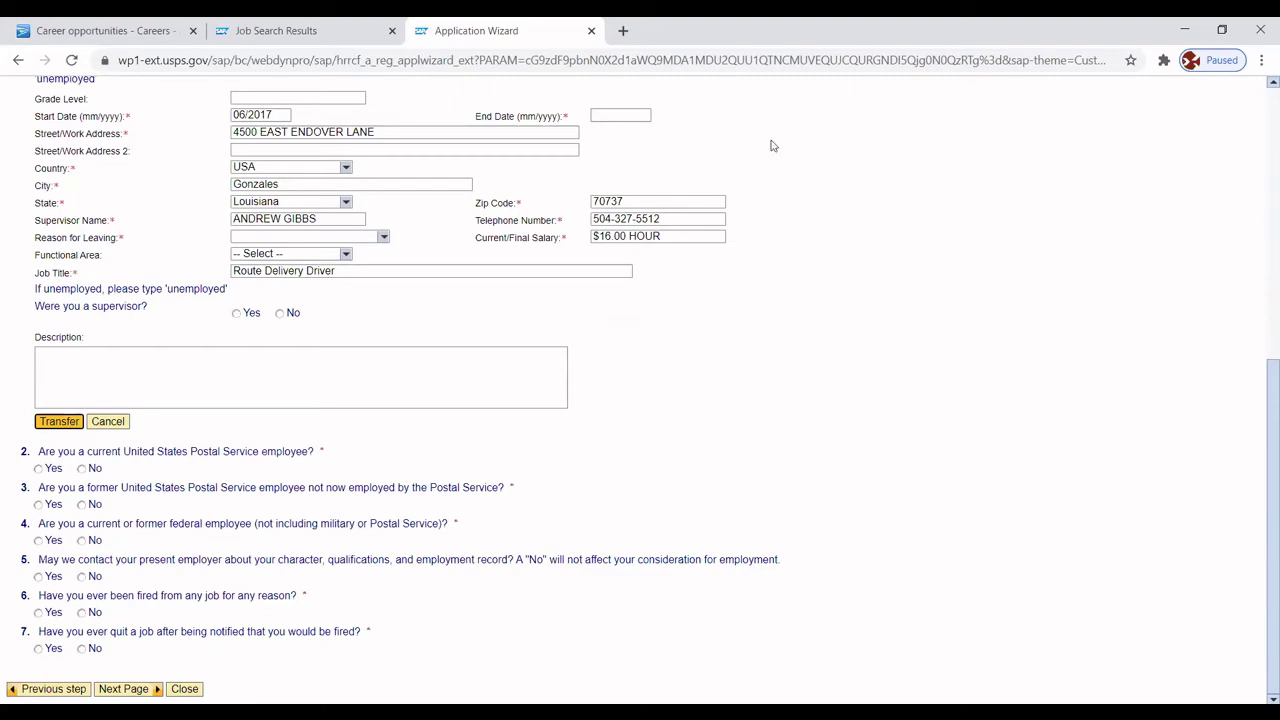
{"action": "left_click_drag", "start_coordinate": [1260, 375], "coordinate": [1232, 155]}
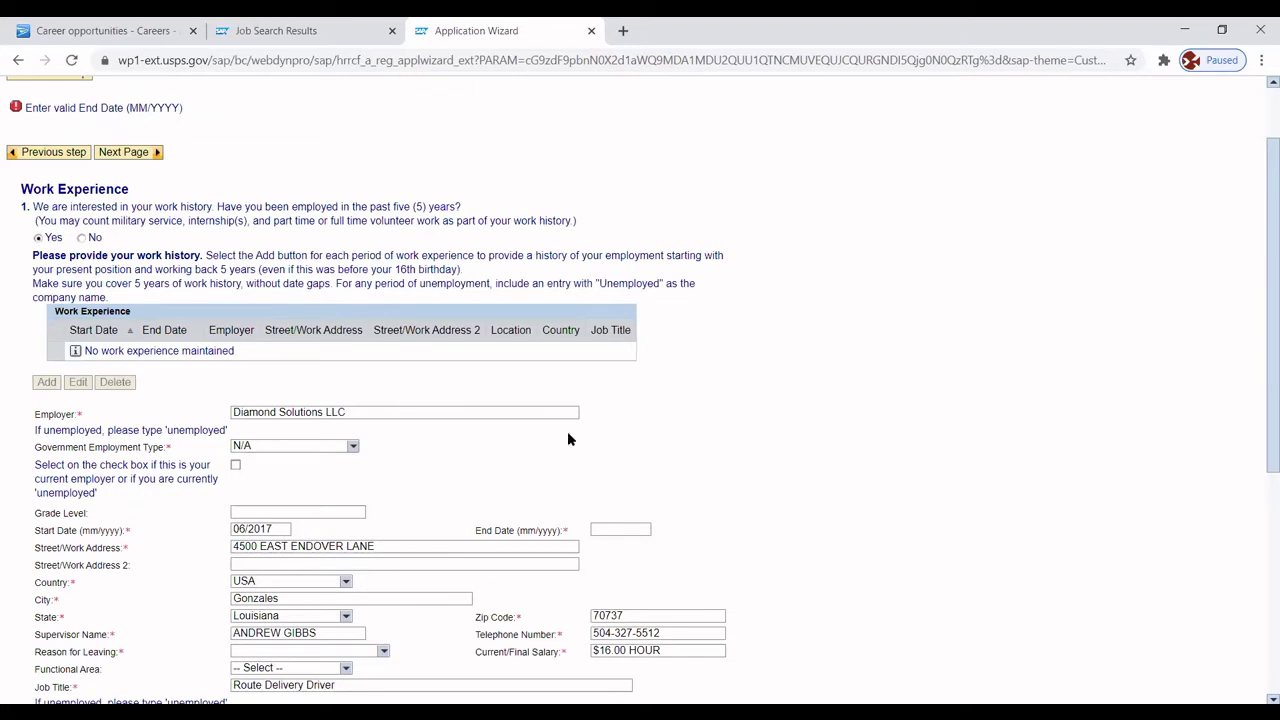
Enter 12/2025 as the job's end date and try saving again.
{"action": "left_click", "coordinate": [616, 528]}
{"action": "type", "text": "12/2025"}
{"action": "left_click_drag", "start_coordinate": [1264, 441], "coordinate": [1260, 631]}
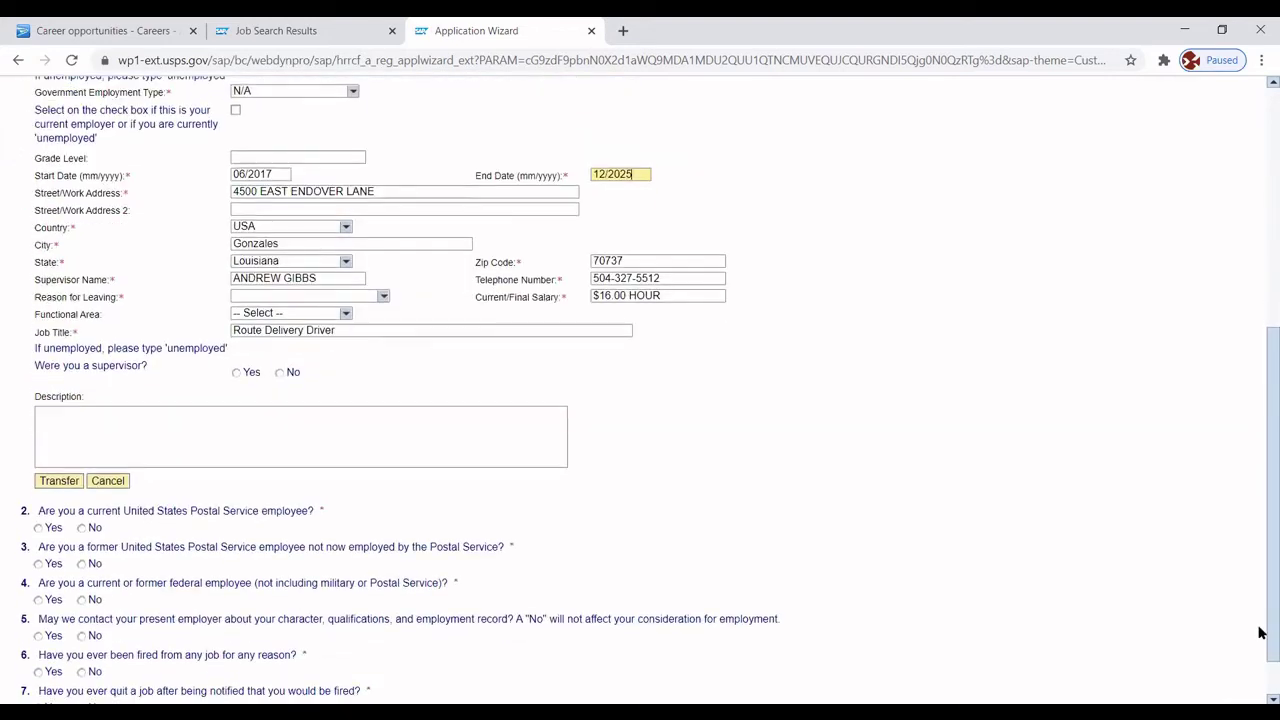
{"action": "left_click", "coordinate": [57, 481]}
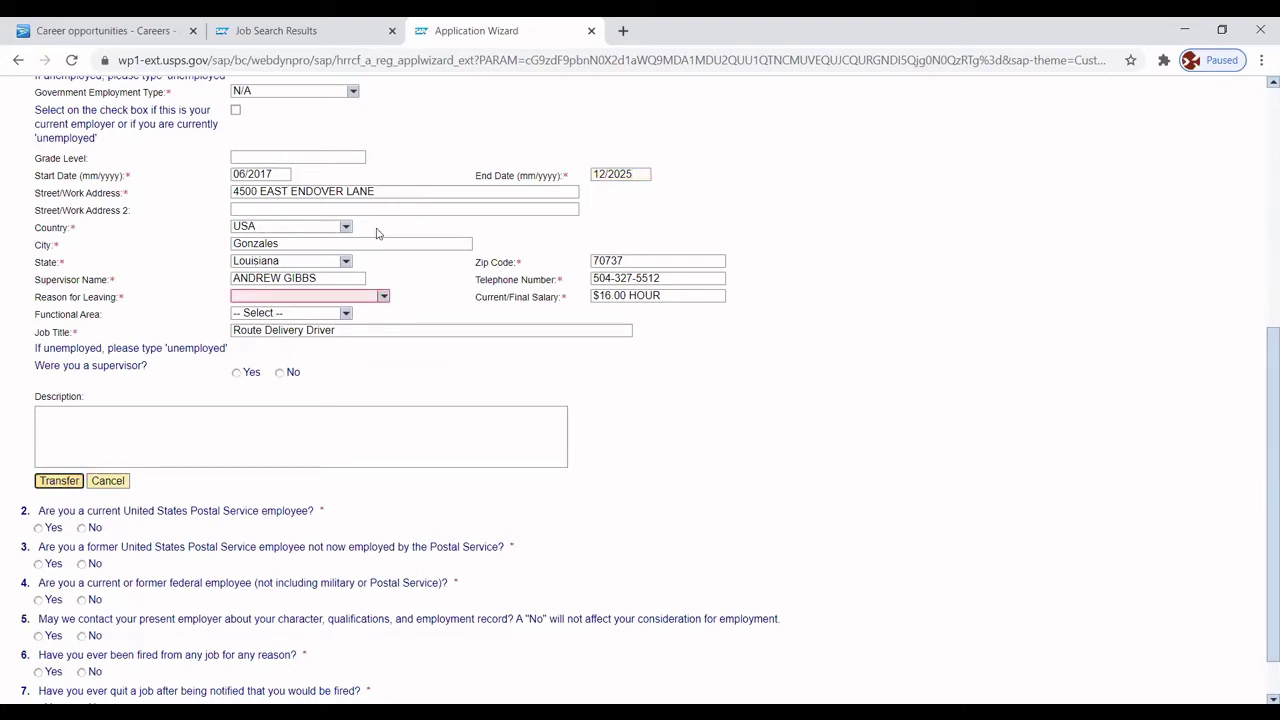
Choose Voluntarily resigned as the reason for leaving.
{"action": "left_click", "coordinate": [383, 299]}
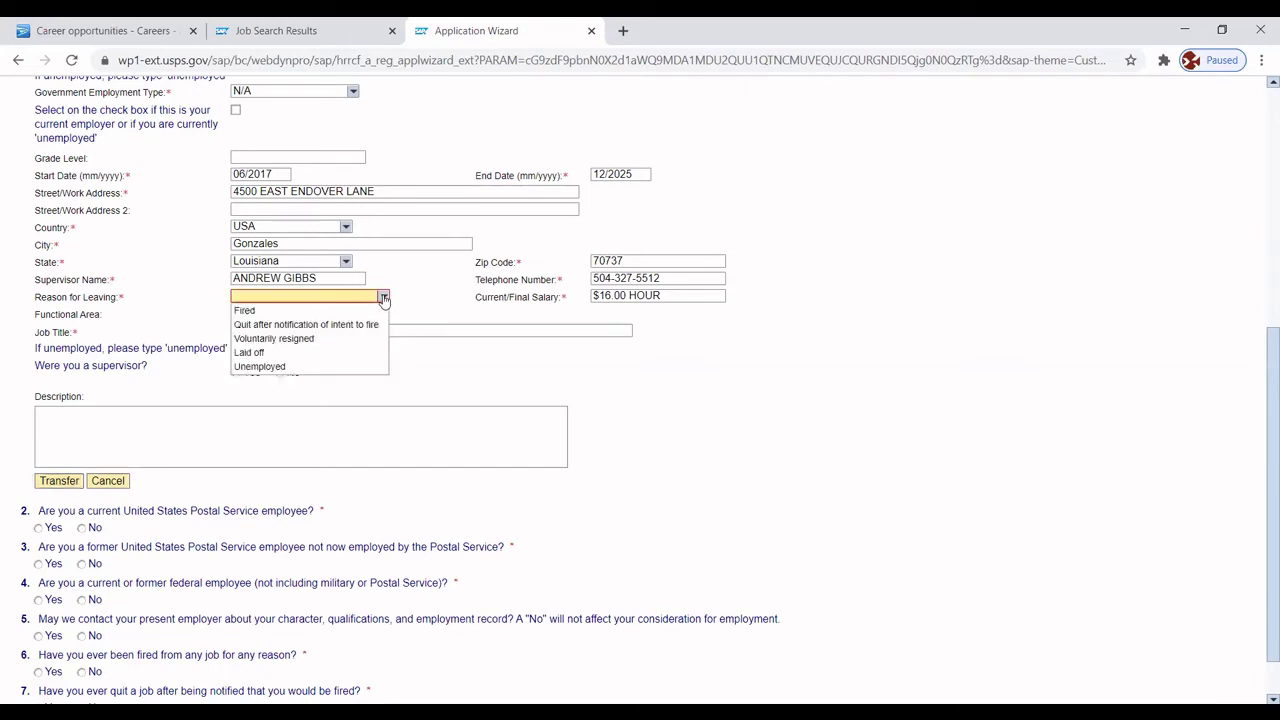
{"action": "left_click", "coordinate": [275, 342]}
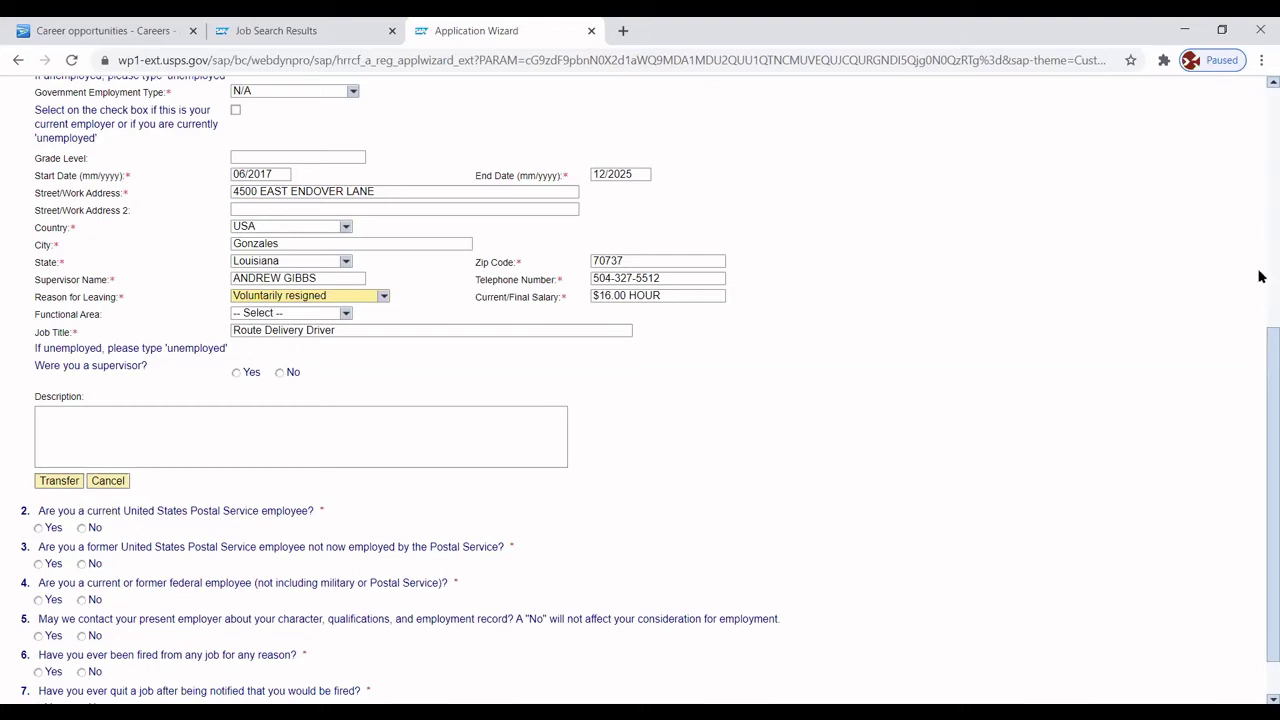
{"action": "left_click_drag", "start_coordinate": [1259, 373], "coordinate": [1257, 170]}
{"action": "scroll", "coordinate": [1257, 170], "scroll_direction": "up", "scroll_amount": 1}
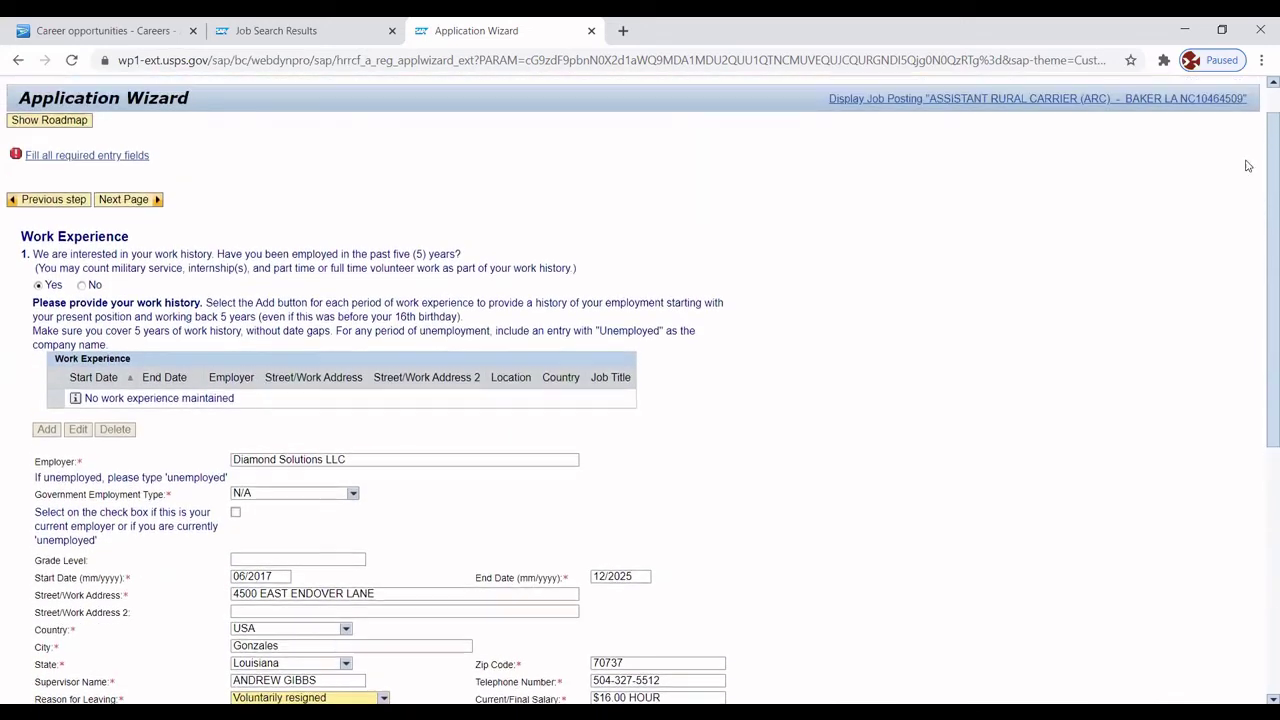
{"action": "scroll", "coordinate": [1255, 240], "scroll_direction": "down", "scroll_amount": 5}
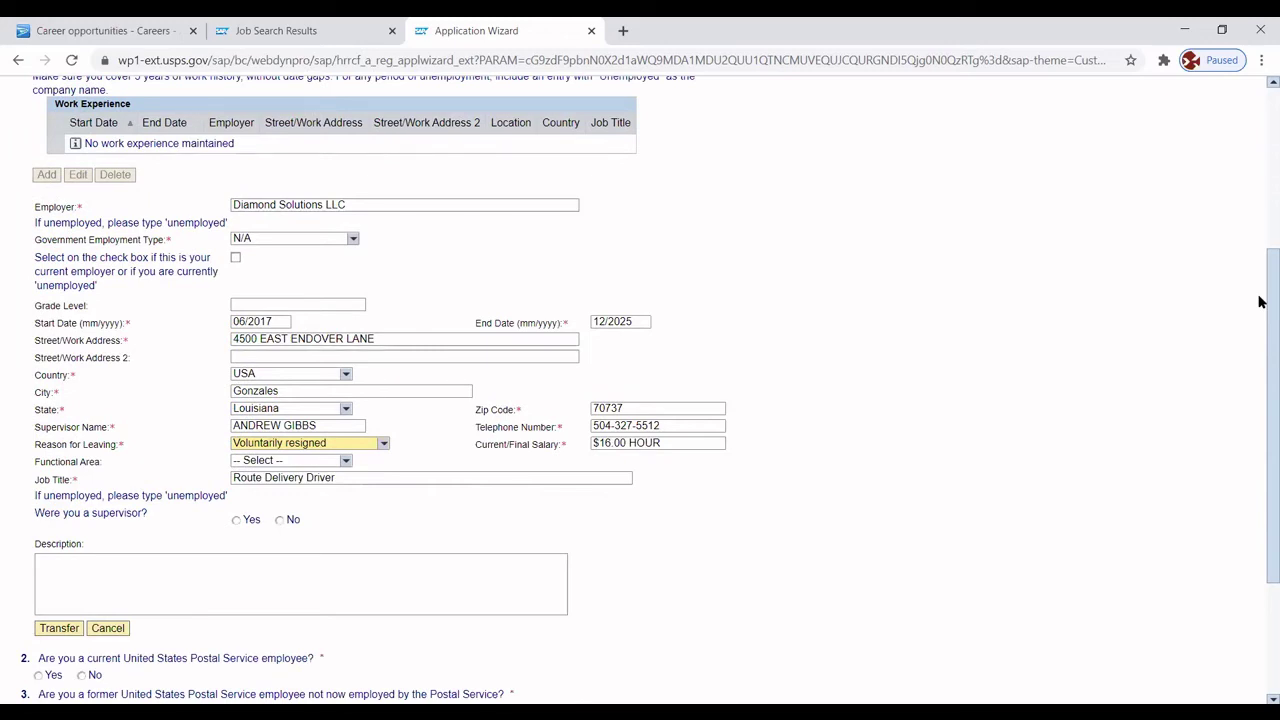
{"action": "scroll", "coordinate": [1259, 260], "scroll_direction": "up", "scroll_amount": 3}
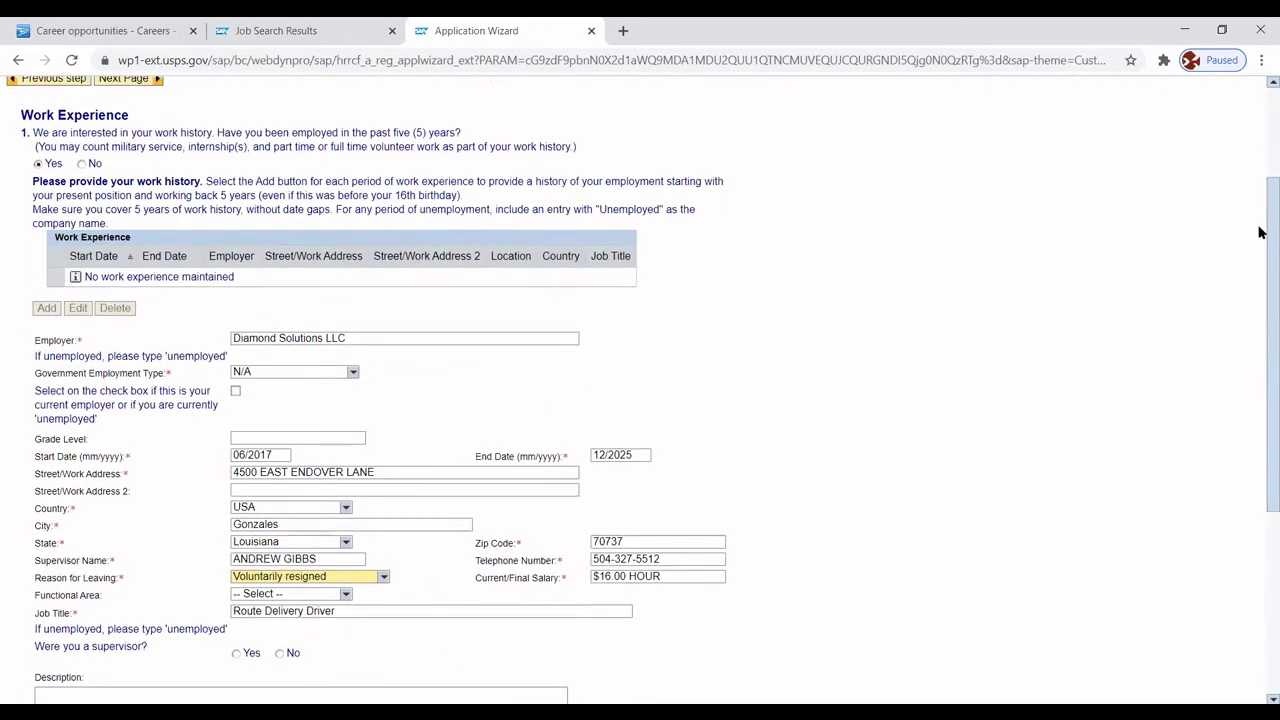
{"action": "scroll", "coordinate": [1258, 220], "scroll_direction": "down", "scroll_amount": 1}
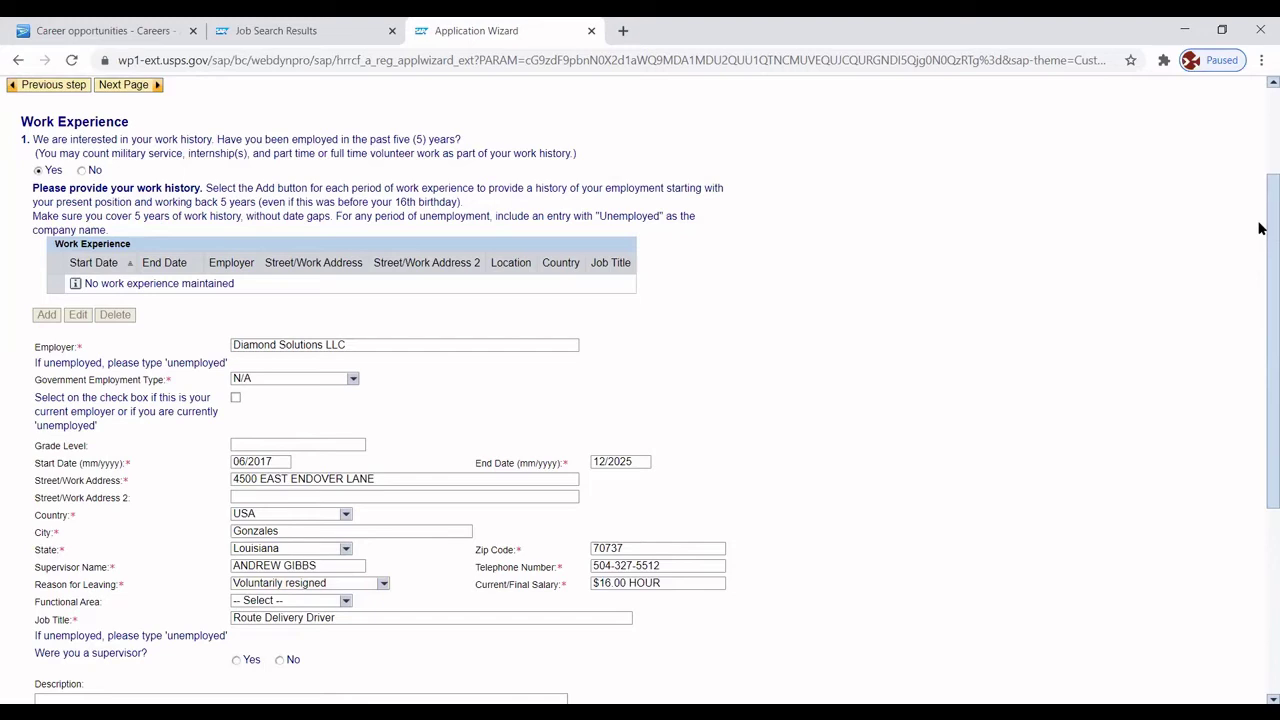
{"action": "scroll", "coordinate": [1258, 228], "scroll_direction": "up", "scroll_amount": 3}
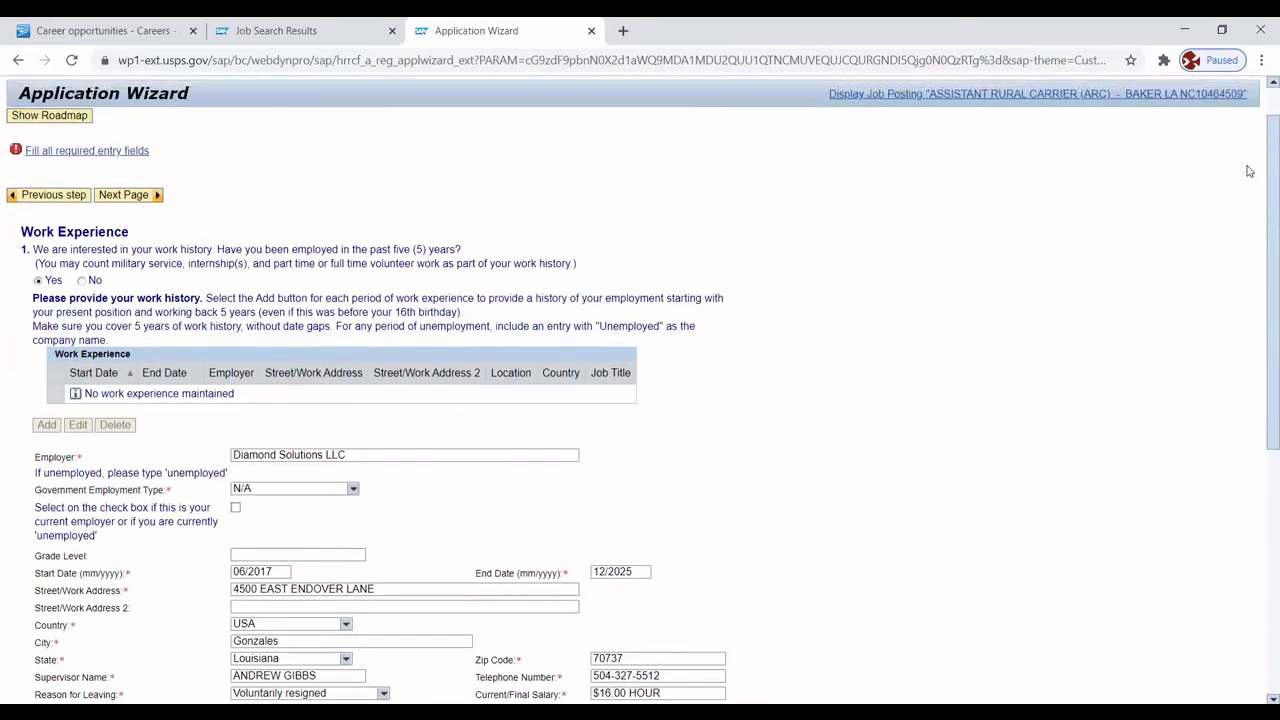
{"action": "scroll", "coordinate": [1248, 171], "scroll_direction": "down", "scroll_amount": 1}
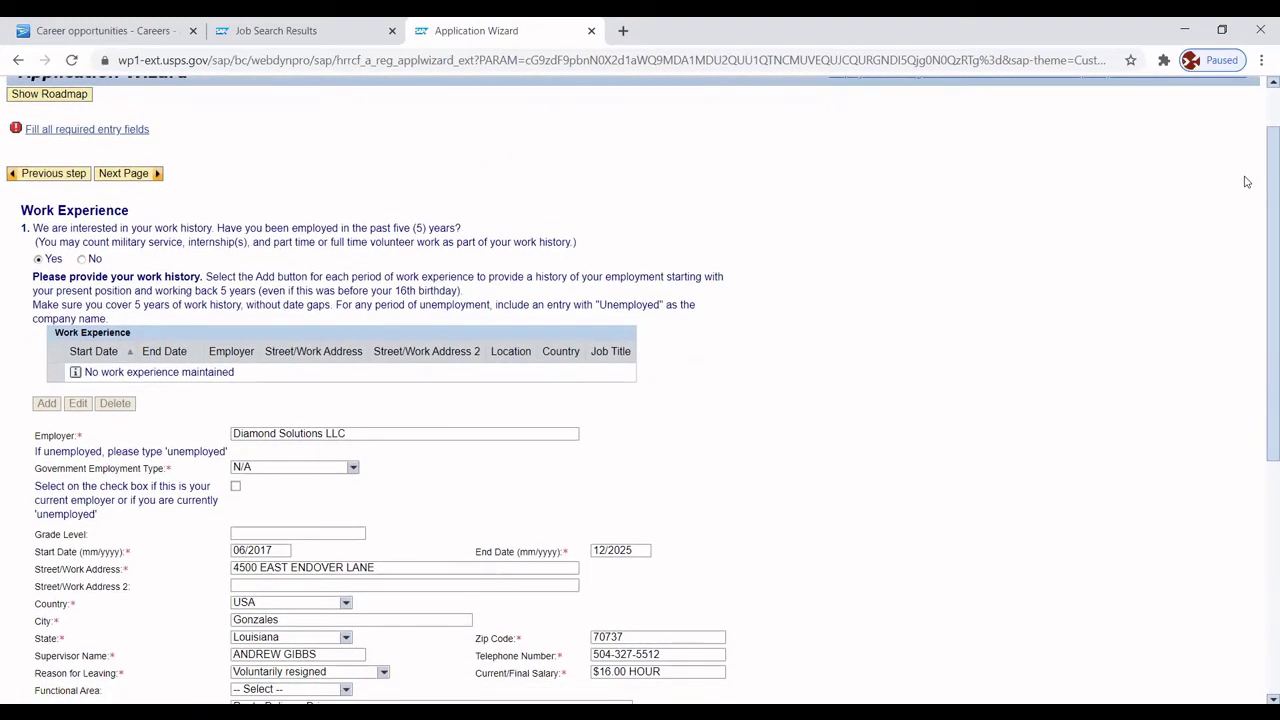
{"action": "scroll", "coordinate": [1240, 211], "scroll_direction": "down", "scroll_amount": 3}
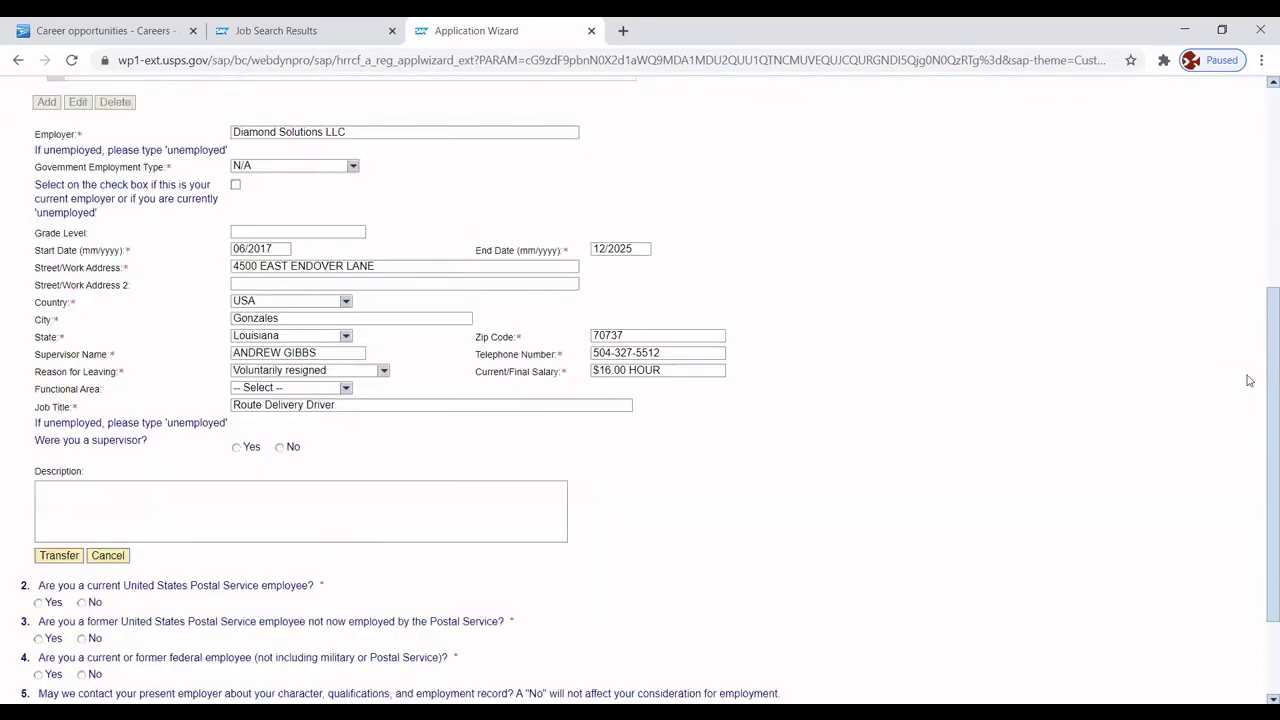
{"action": "scroll", "coordinate": [1250, 420], "scroll_direction": "down", "scroll_amount": 2}
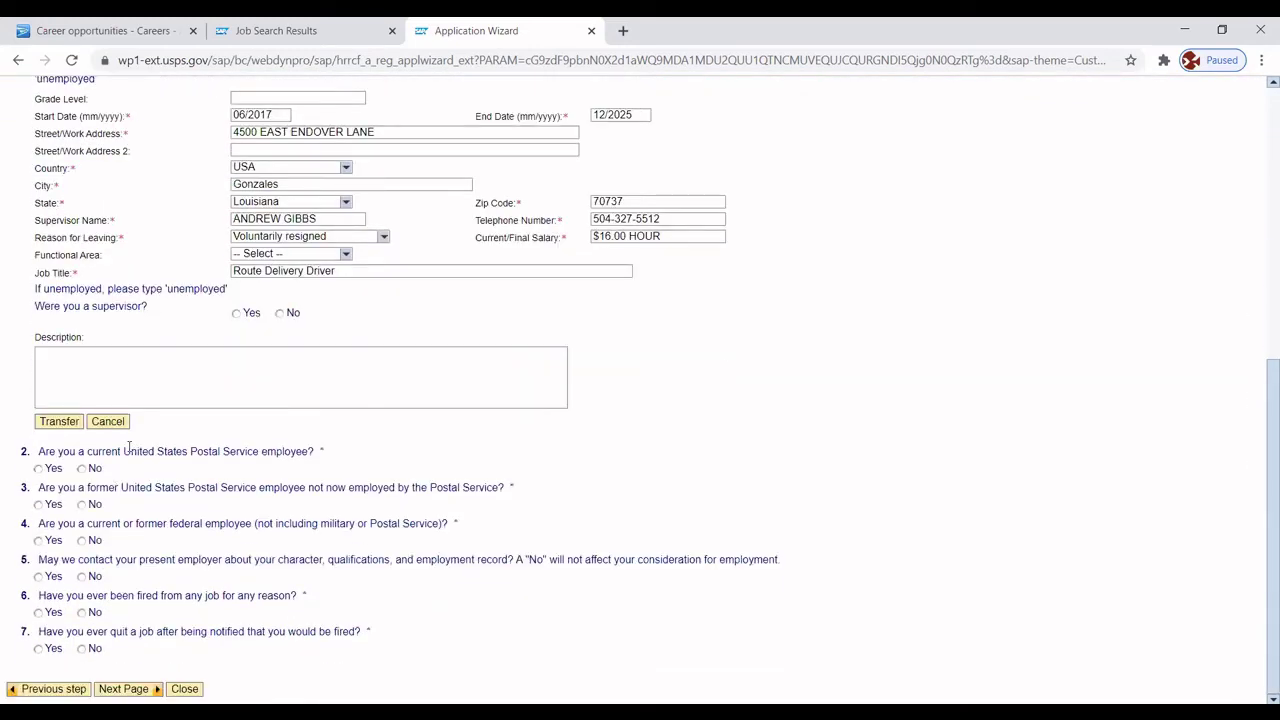
Answer No to questions 2, 3, 4, 6, 7, Yes to question 5, and save the job.
{"action": "left_click", "coordinate": [82, 469]}
{"action": "left_click", "coordinate": [82, 505]}
{"action": "left_click", "coordinate": [82, 541]}
{"action": "left_click", "coordinate": [39, 577]}
{"action": "left_click", "coordinate": [82, 613]}
{"action": "left_click", "coordinate": [83, 649]}
{"action": "left_click", "coordinate": [60, 421]}
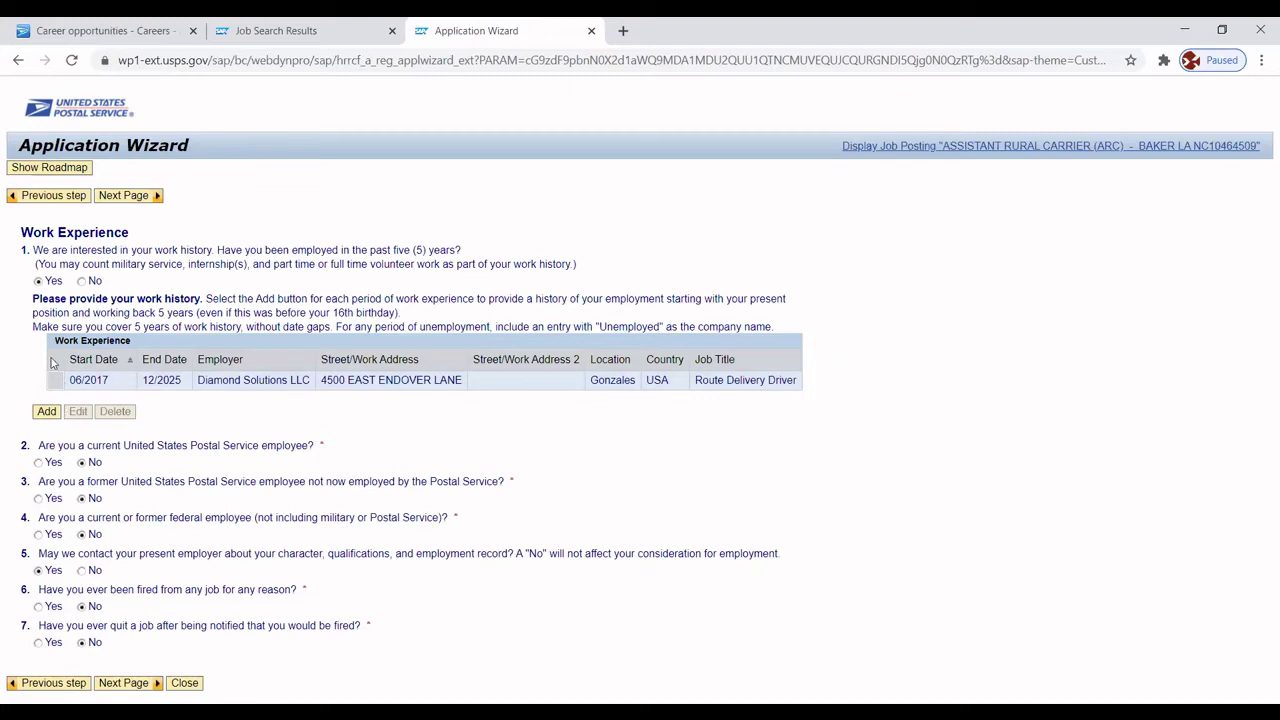
Start a second job entry for Lightning Shipping and Supply with government type N/A.
{"action": "left_click", "coordinate": [46, 412]}
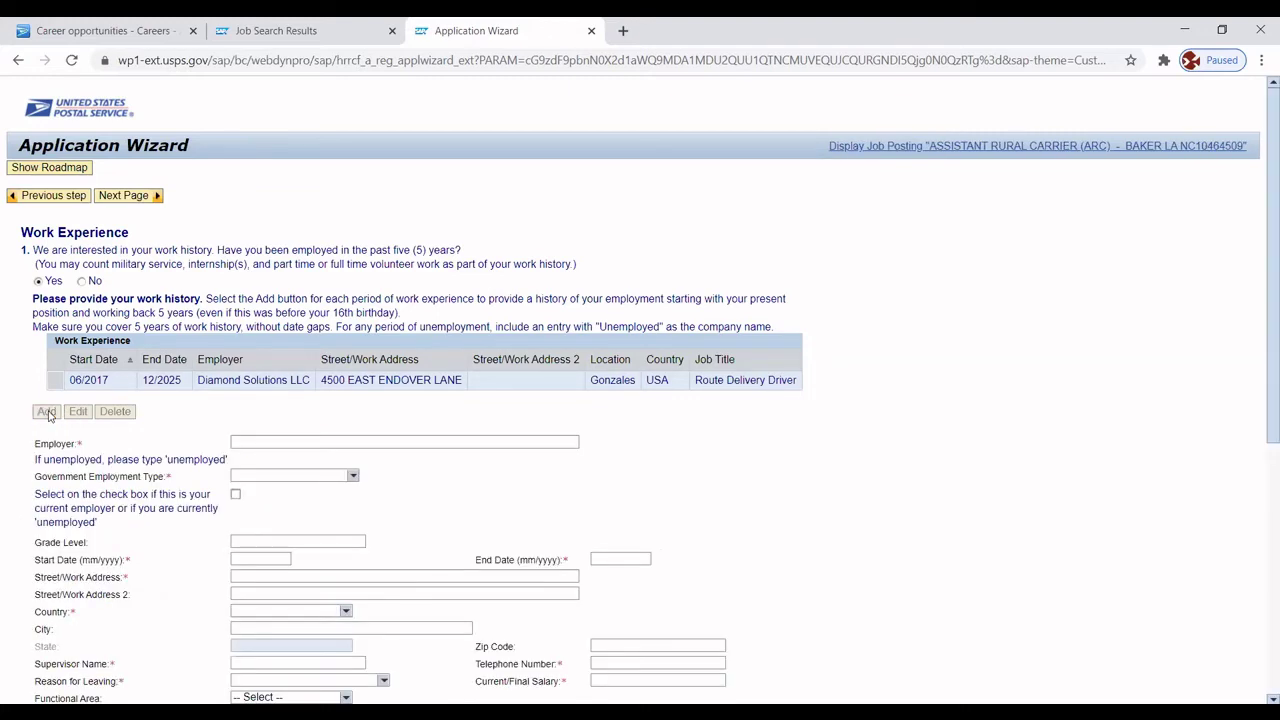
{"action": "left_click", "coordinate": [269, 440]}
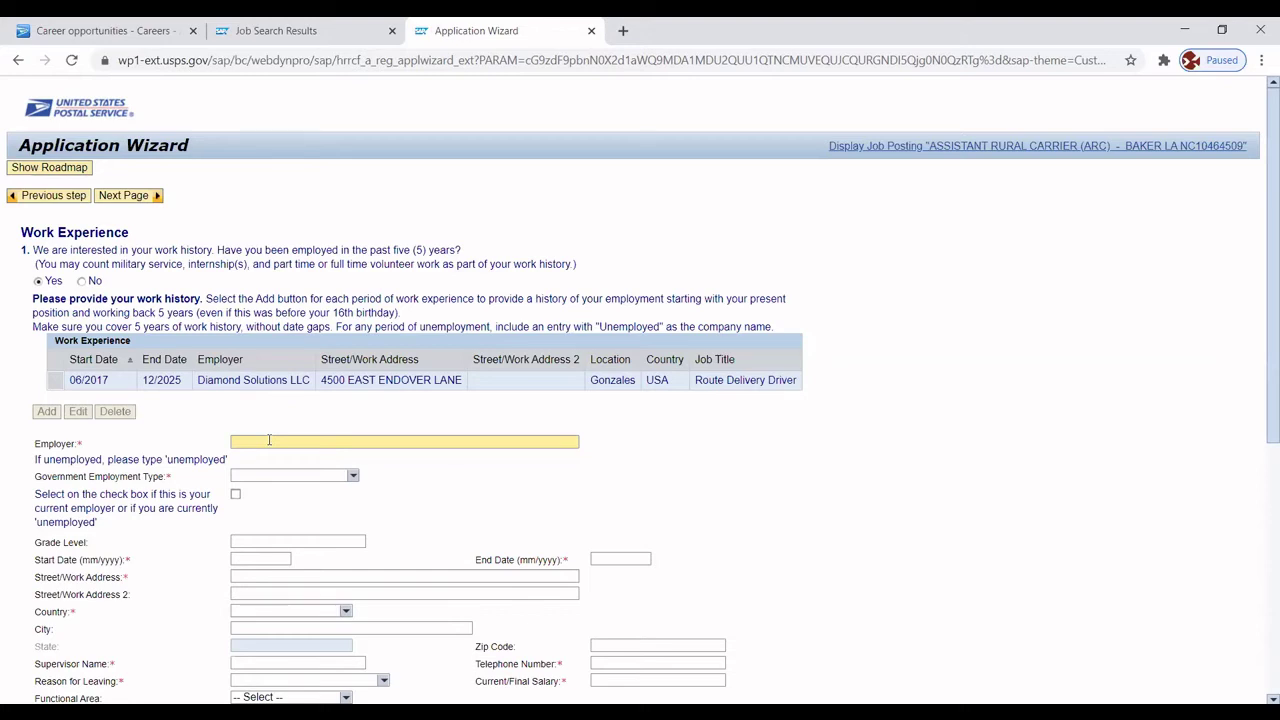
{"action": "type", "text": "Lightning Shipping and Supply"}
{"action": "left_click", "coordinate": [352, 476]}
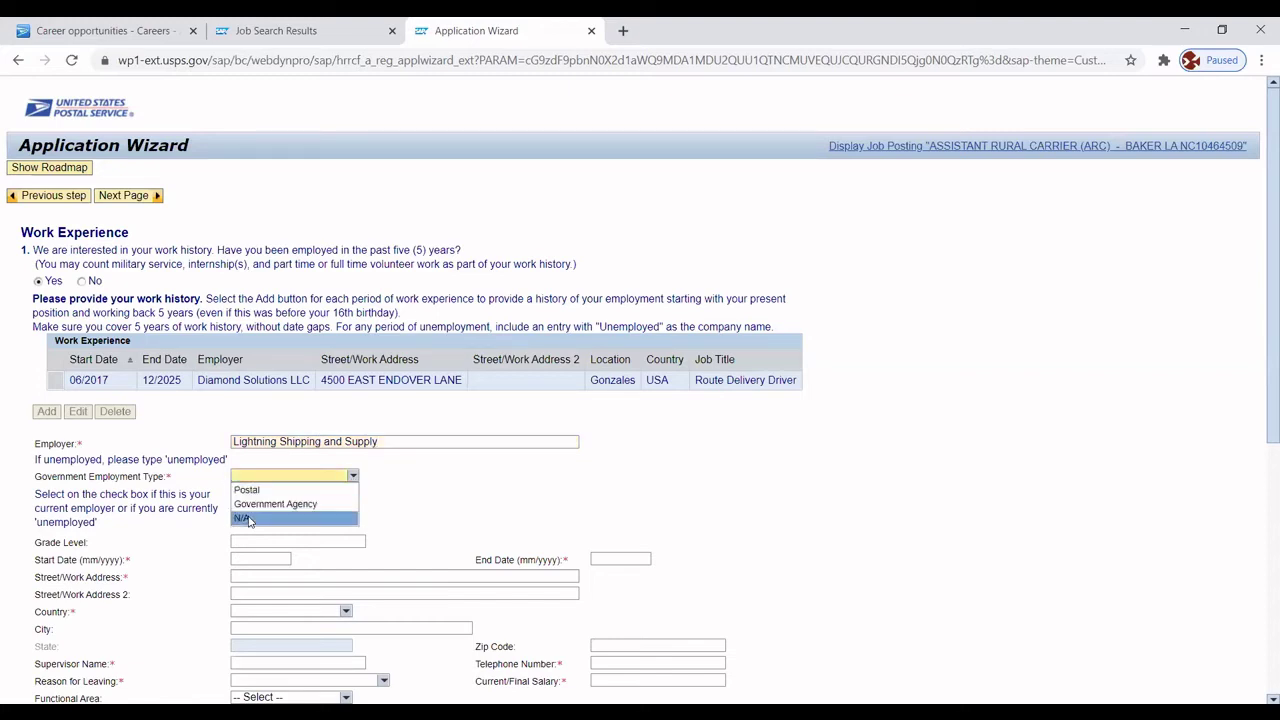
{"action": "left_click", "coordinate": [249, 517]}
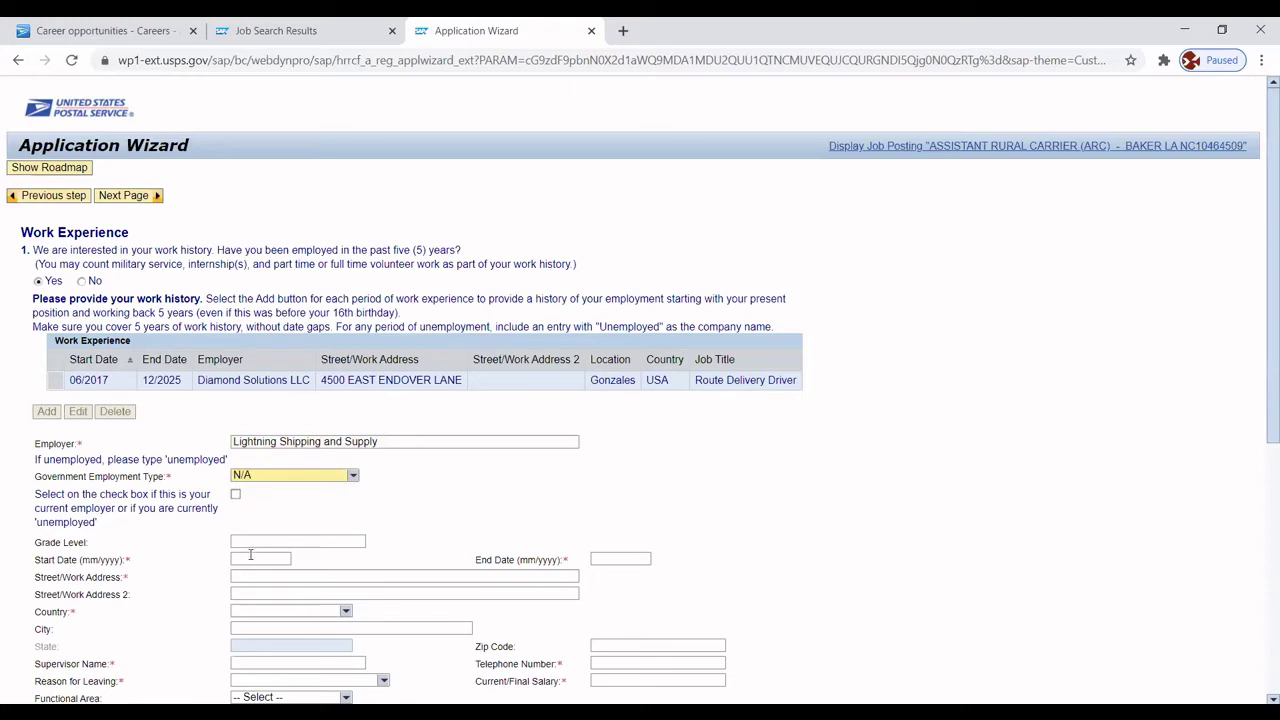
Enter dates 05/2014 to 06/2017 and the employer's street address.
{"action": "left_click", "coordinate": [245, 560]}
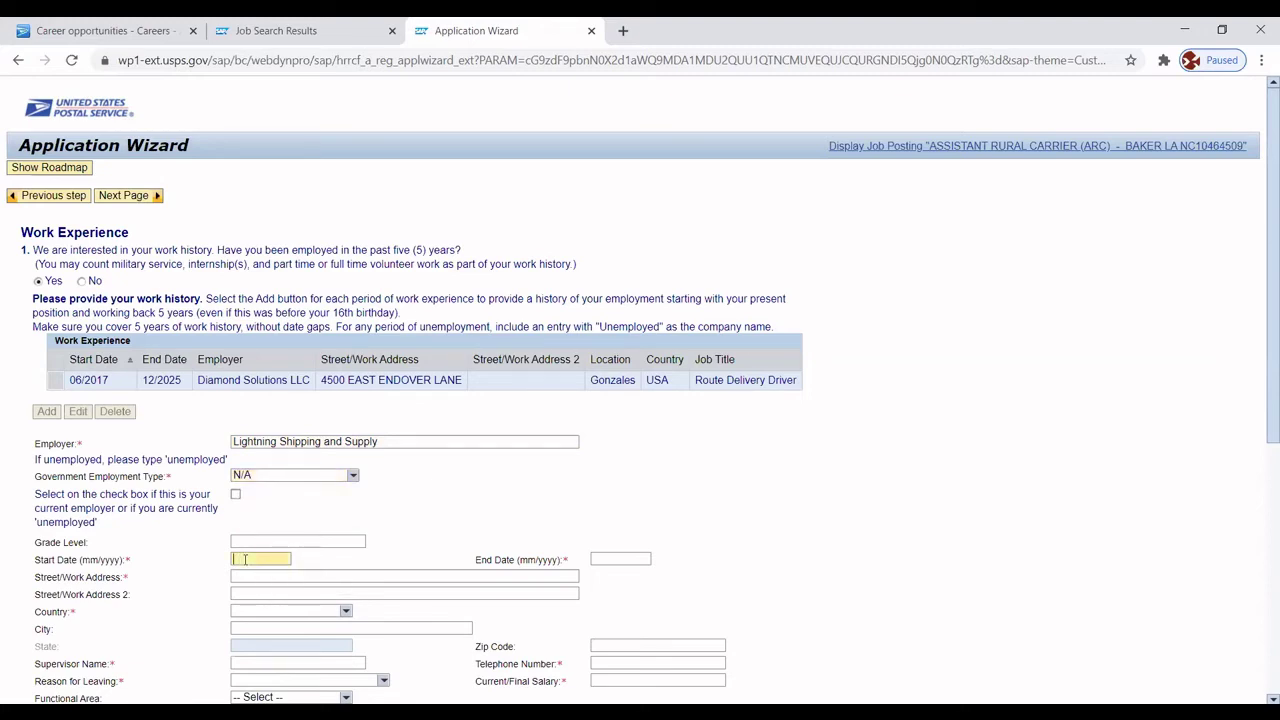
{"action": "type", "text": "05/2014"}
{"action": "left_click", "coordinate": [625, 560]}
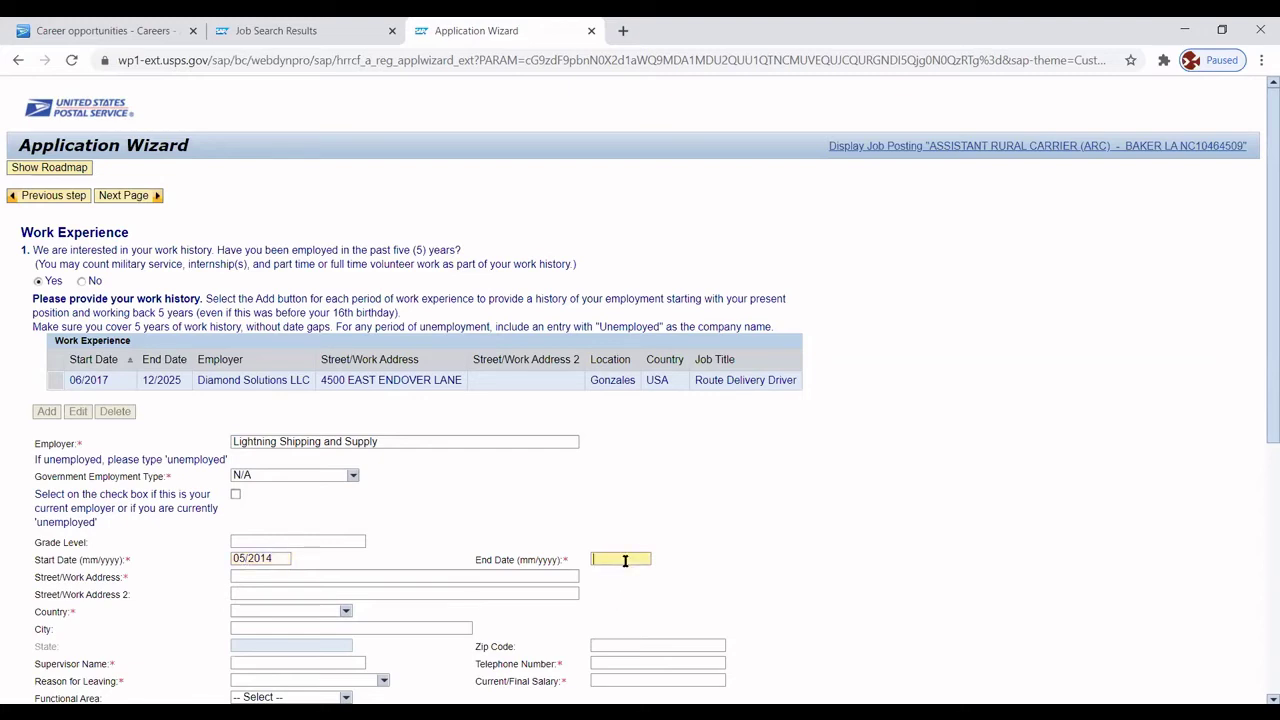
{"action": "type", "text": "06/2017"}
{"action": "left_click", "coordinate": [370, 577]}
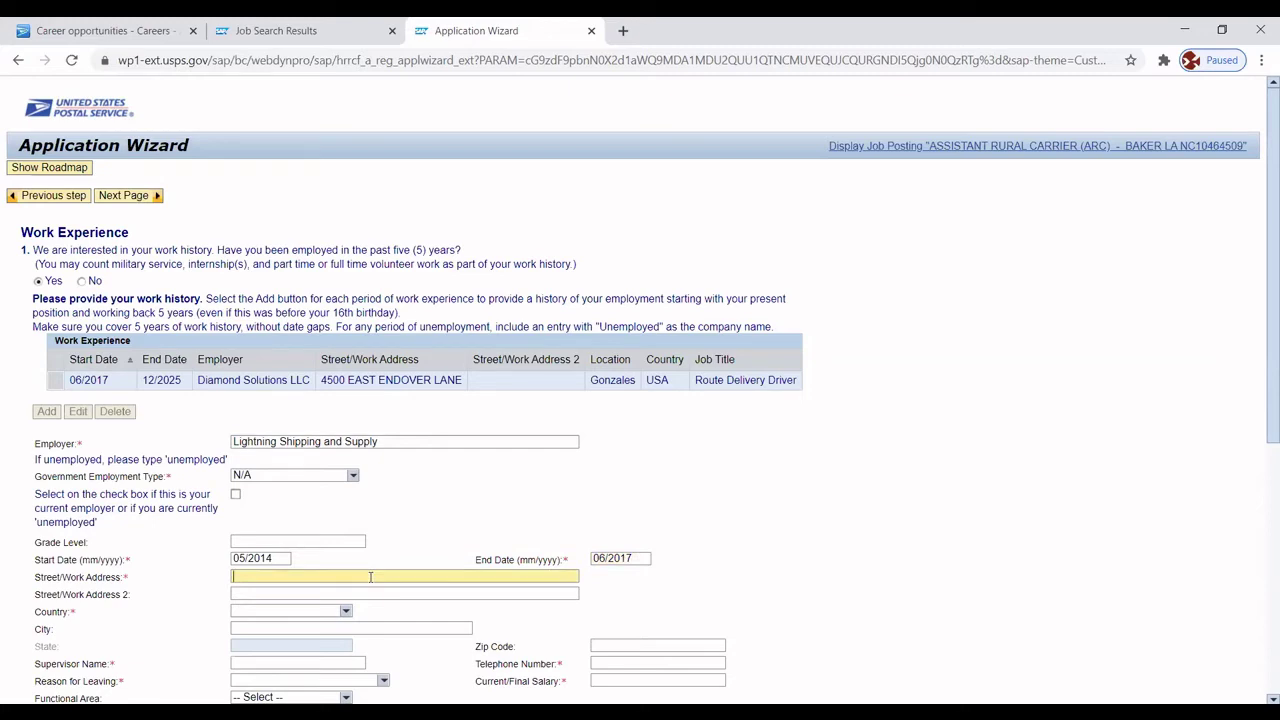
Set the job location to USA, Baton Rouge, Louisiana, ZIP code 70802.
{"action": "left_click", "coordinate": [343, 613]}
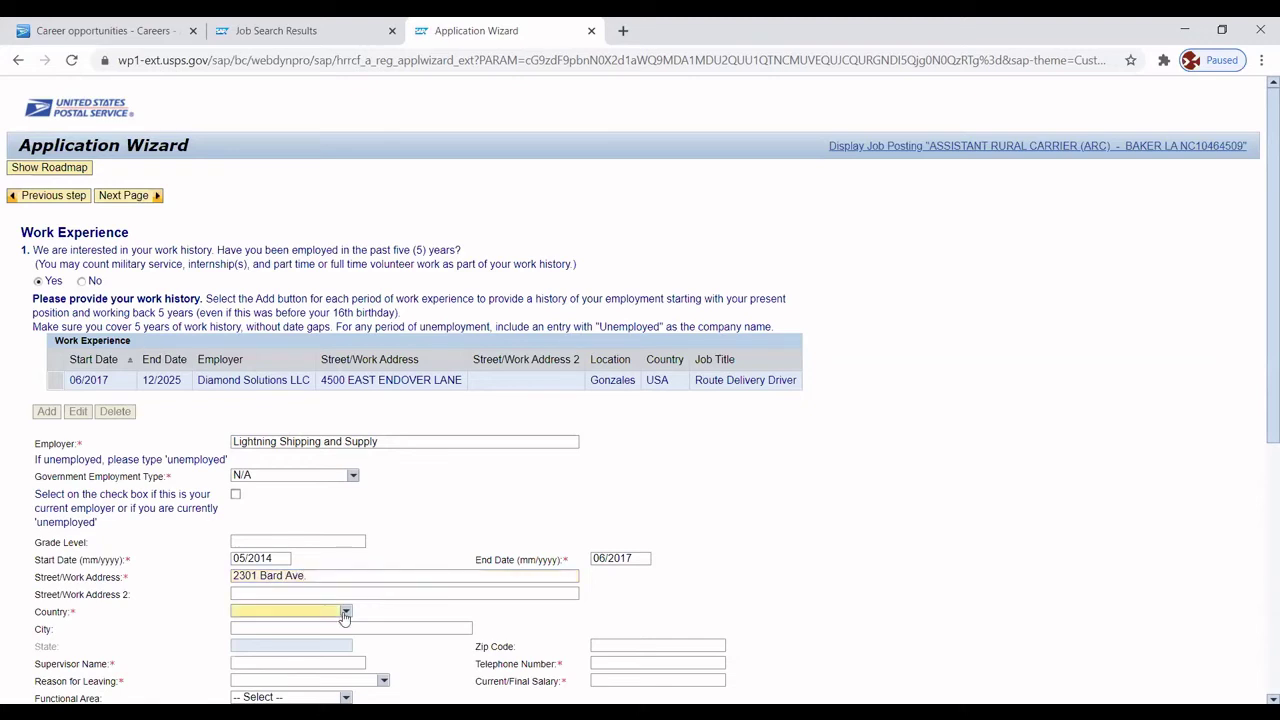
{"action": "left_click", "coordinate": [273, 471]}
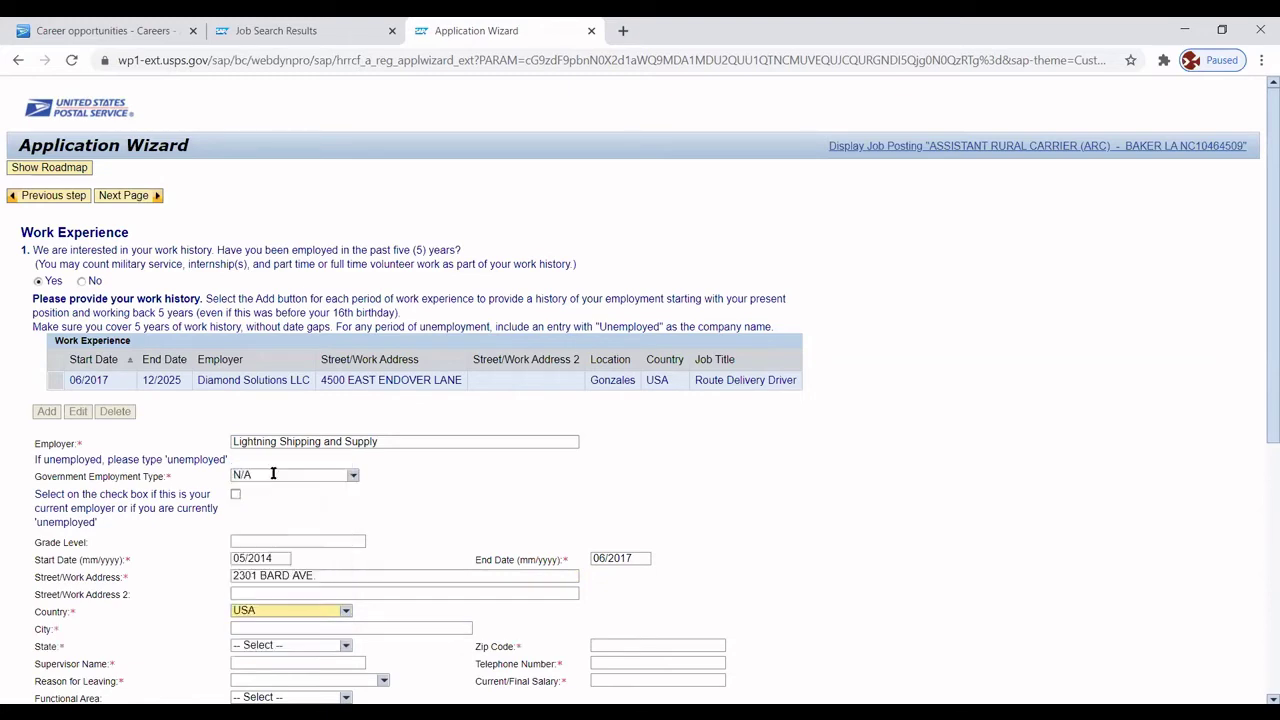
{"action": "left_click", "coordinate": [304, 630]}
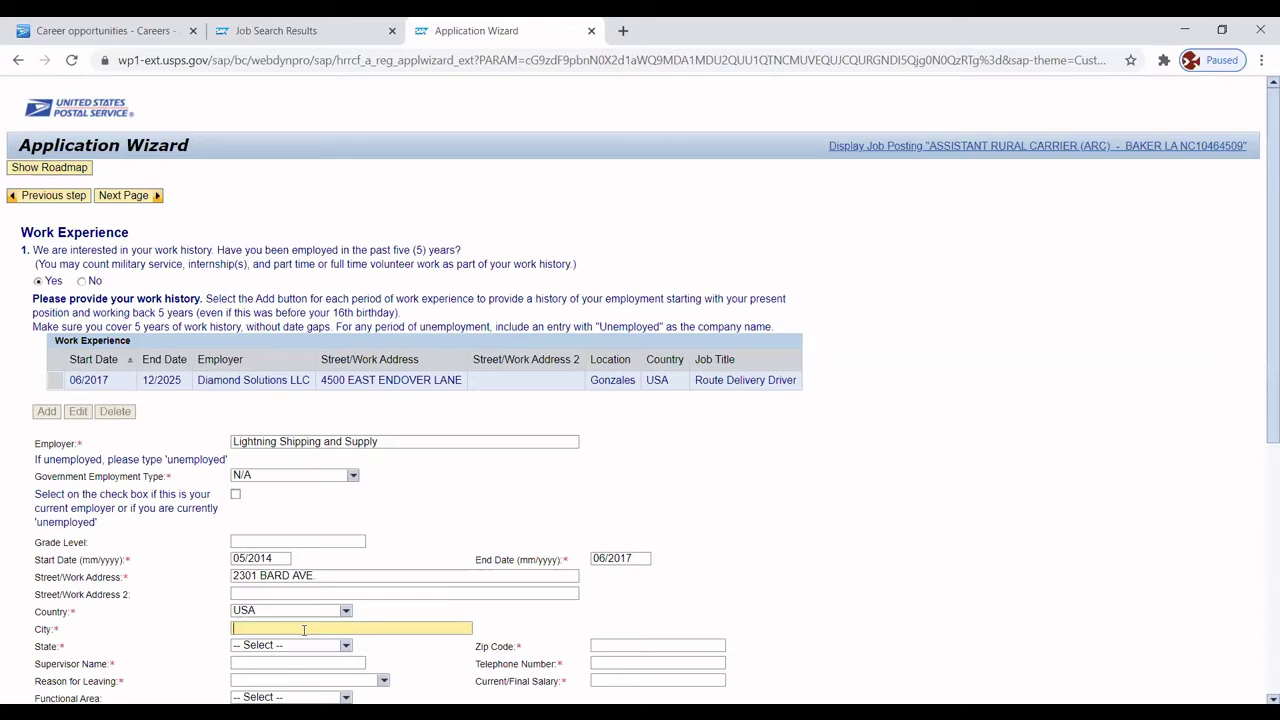
{"action": "type", "text": "BatonR"}
{"action": "key", "text": "BackSpace"}
{"action": "type", "text": "Rouge"}
{"action": "left_click", "coordinate": [346, 646]}
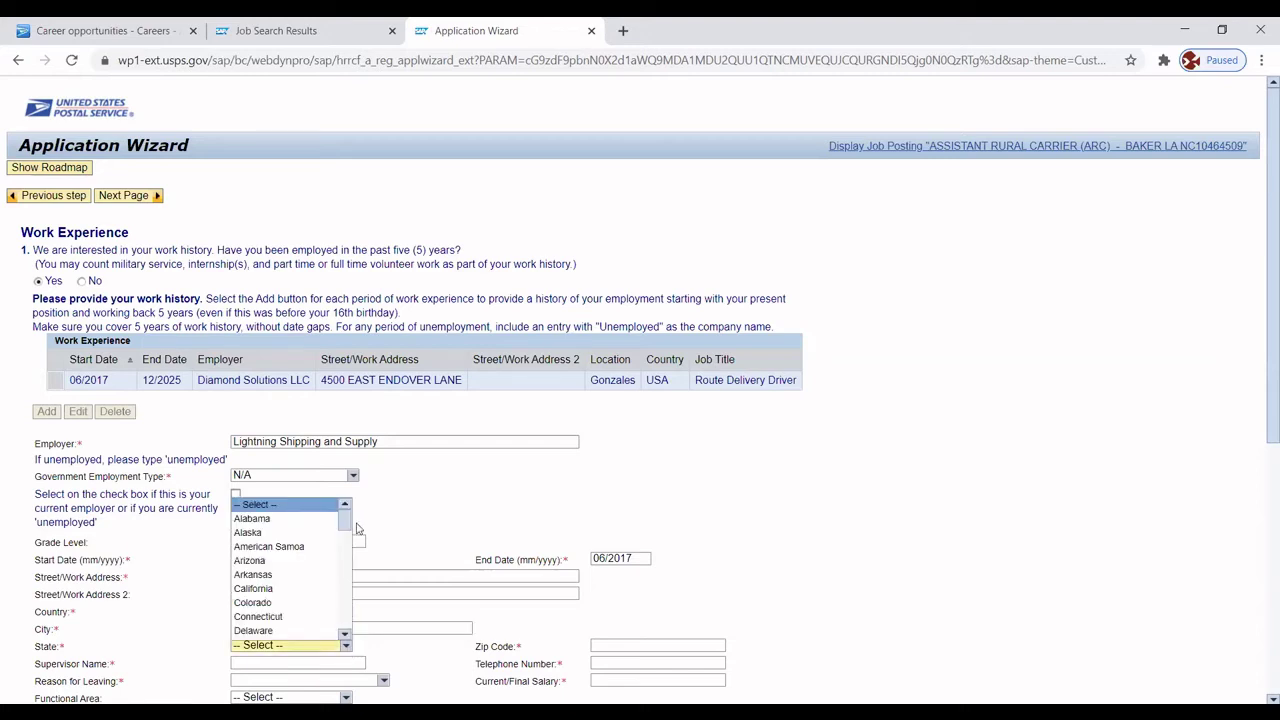
{"action": "scroll", "coordinate": [272, 538], "scroll_direction": "down", "scroll_amount": 5}
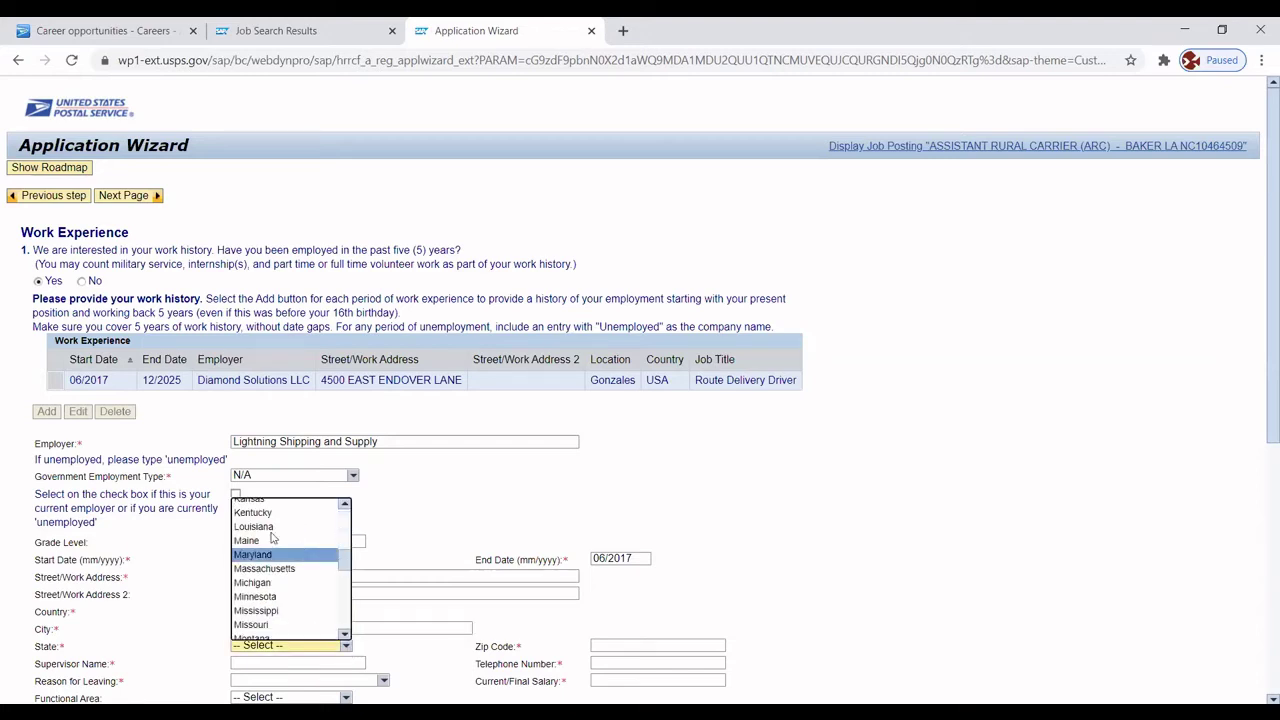
{"action": "left_click", "coordinate": [268, 526]}
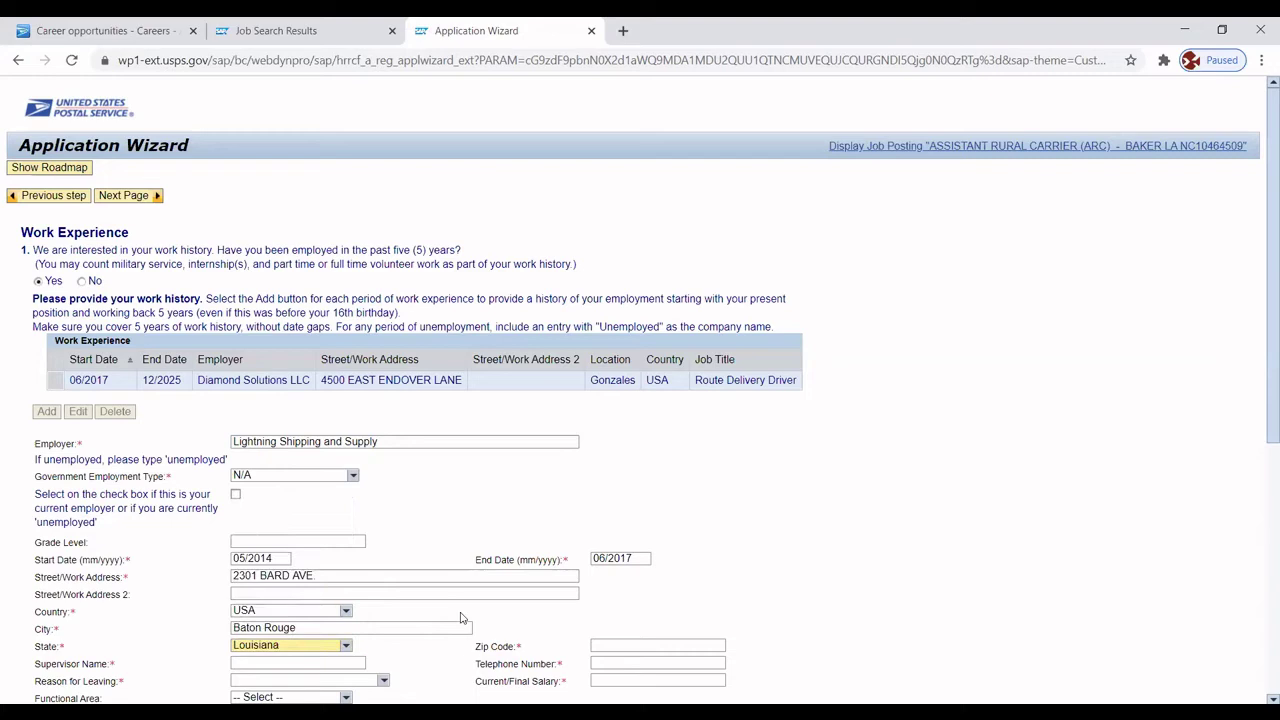
{"action": "left_click", "coordinate": [597, 645]}
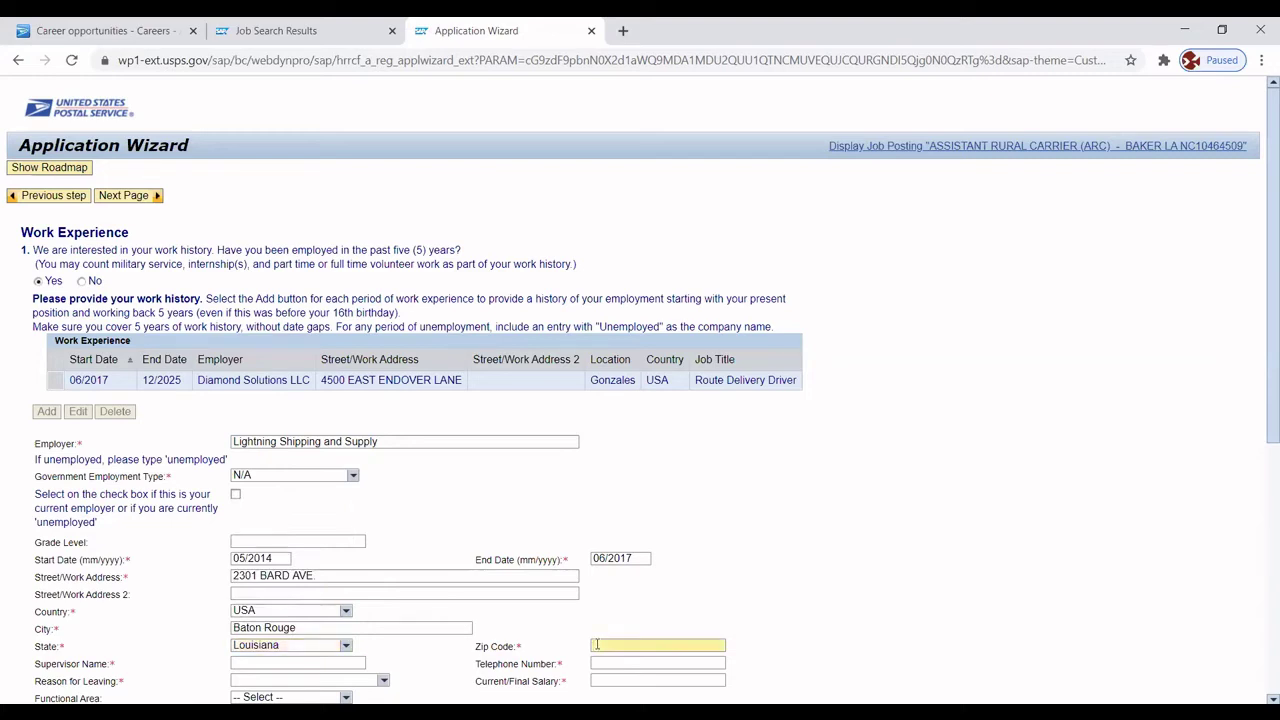
{"action": "type", "text": "70802"}
Enter the supervisor's full name and telephone number.
{"action": "left_click", "coordinate": [308, 664]}
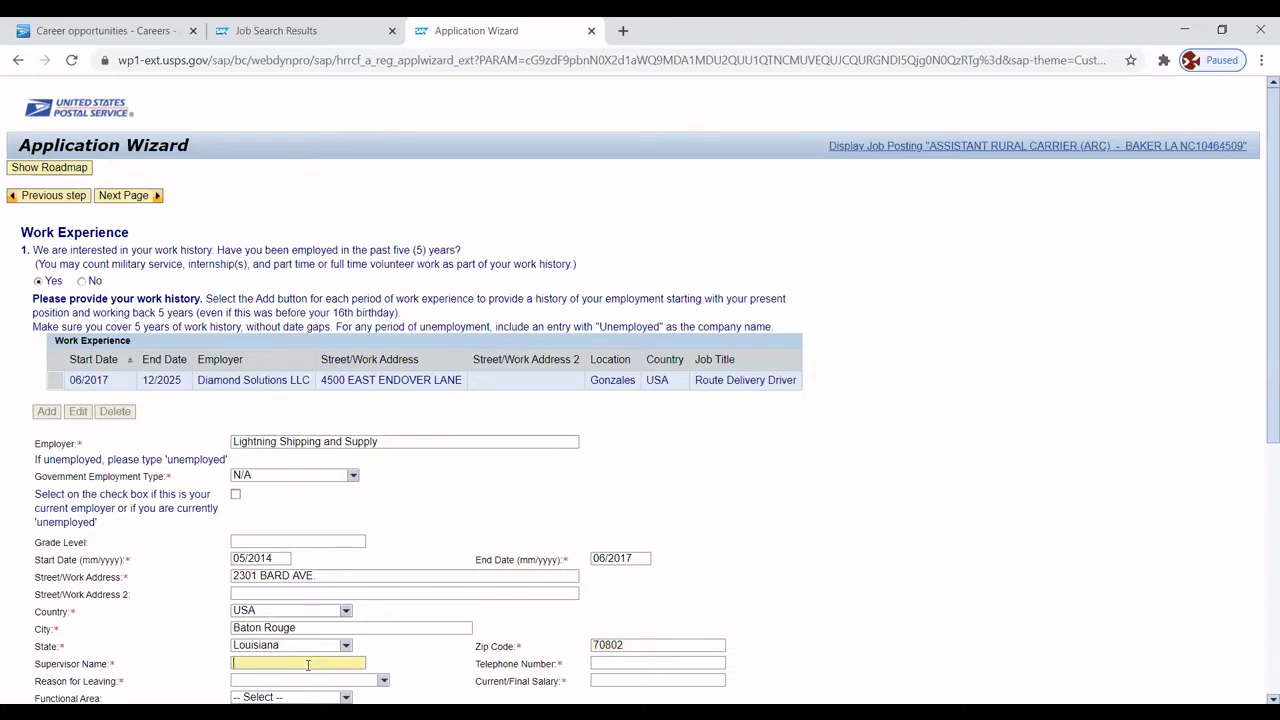
{"action": "left_click", "coordinate": [606, 662]}
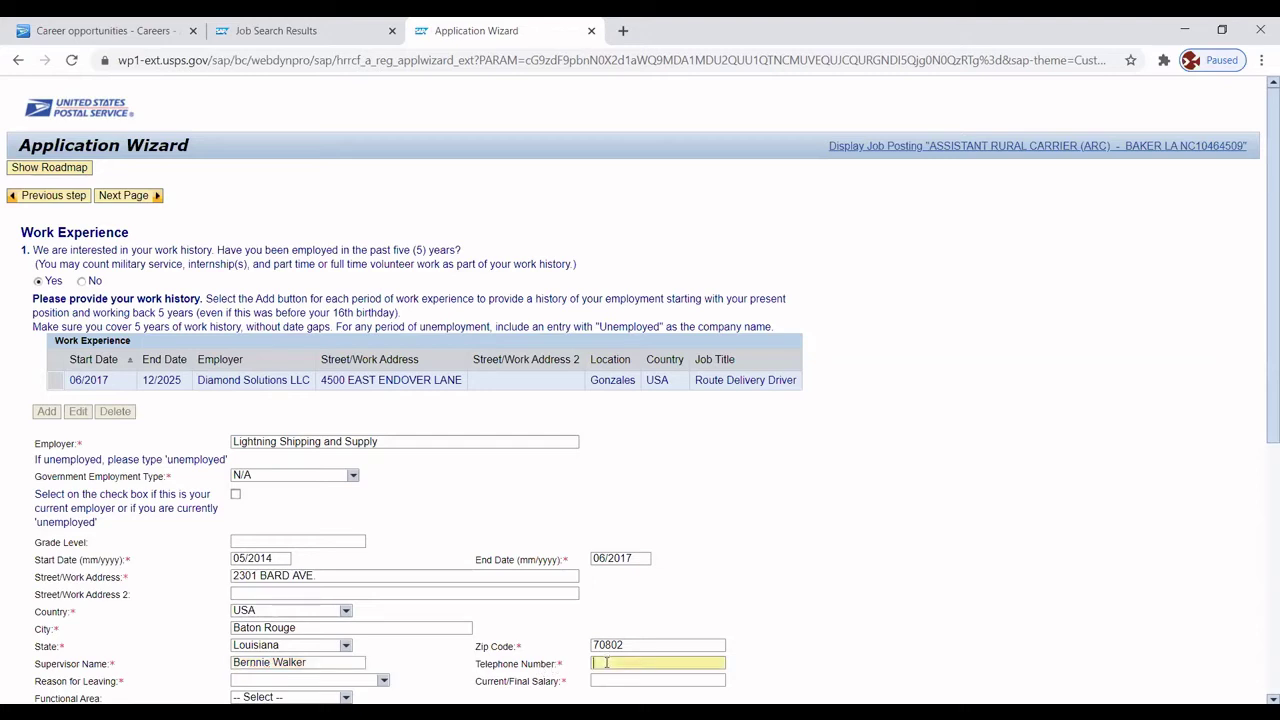
Set reason for leaving to Voluntarily resigned, final salary '$15.00 hour', job title 'Delivery Dispatcher'.
{"action": "scroll", "coordinate": [1259, 410], "scroll_direction": "down", "scroll_amount": 1}
{"action": "scroll", "coordinate": [1256, 440], "scroll_direction": "down", "scroll_amount": 1}
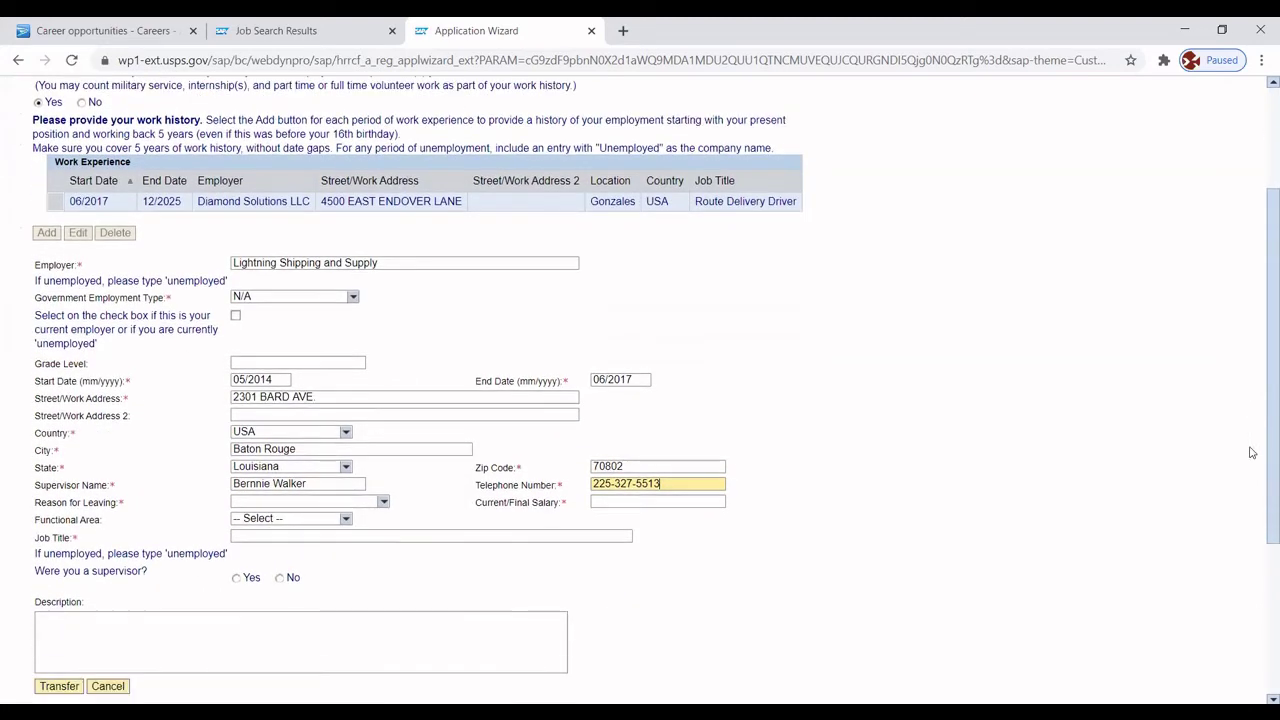
{"action": "left_click", "coordinate": [384, 502]}
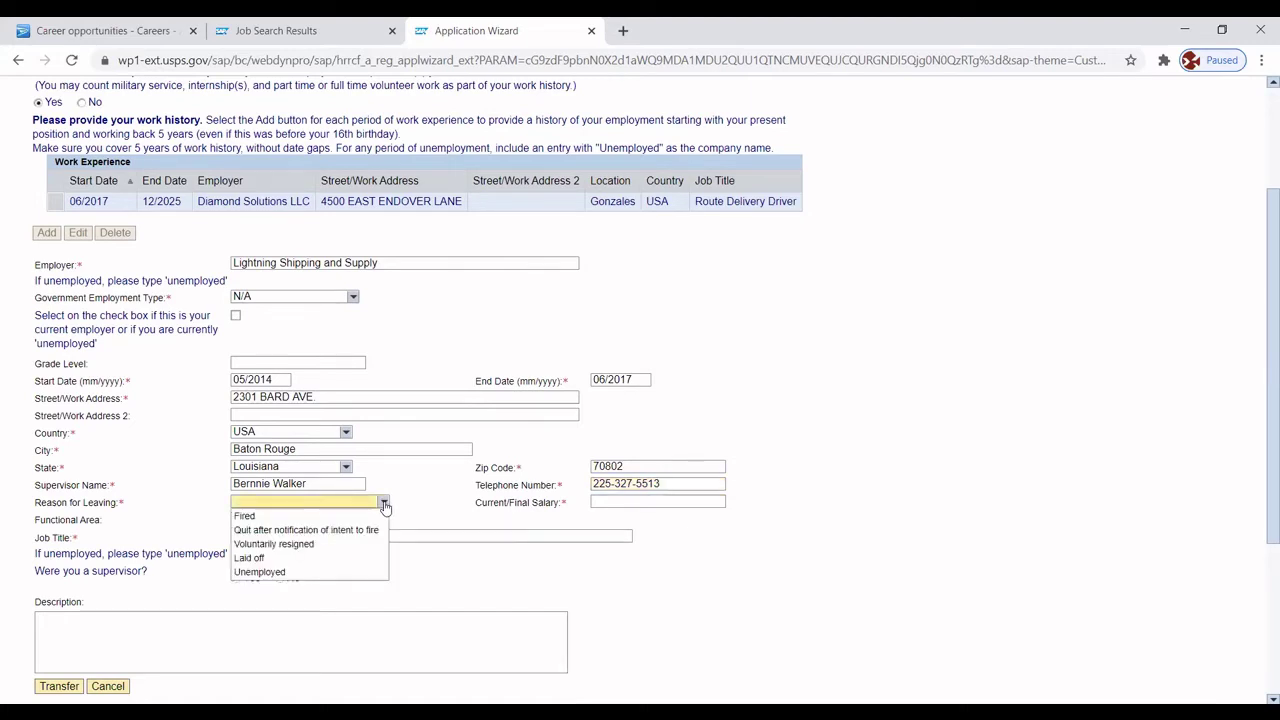
{"action": "left_click", "coordinate": [297, 543]}
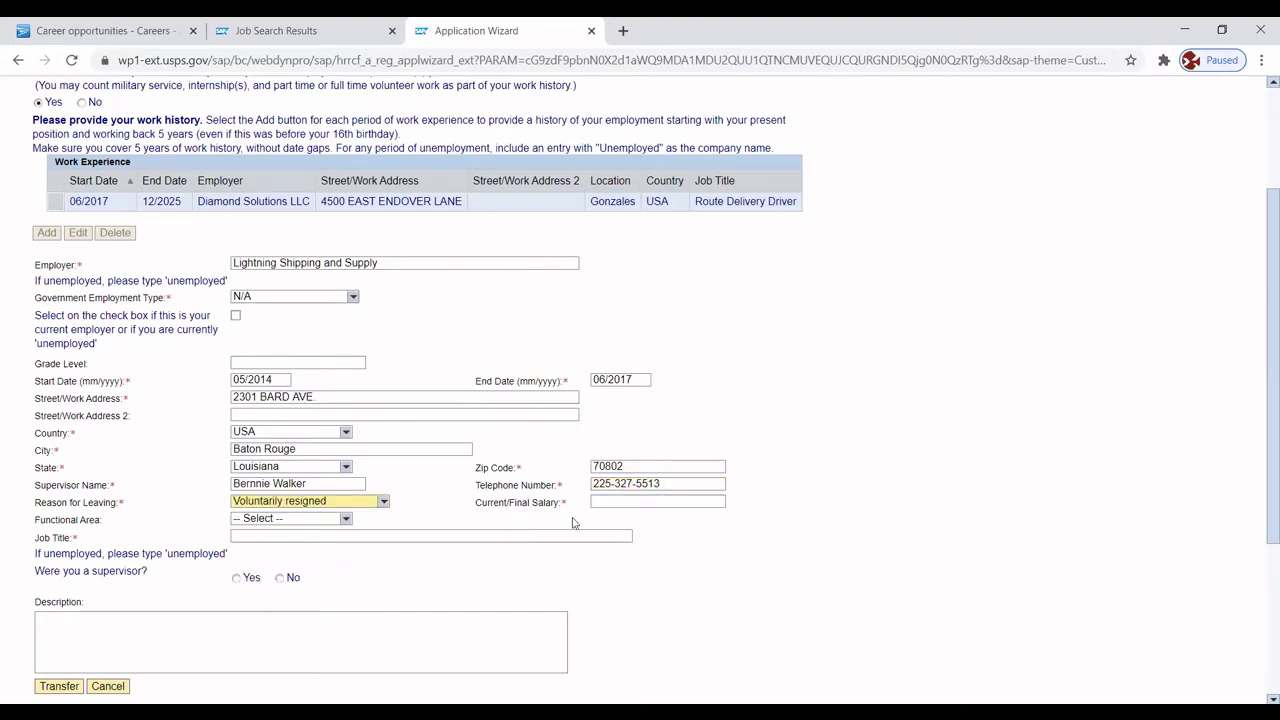
{"action": "left_click", "coordinate": [602, 502]}
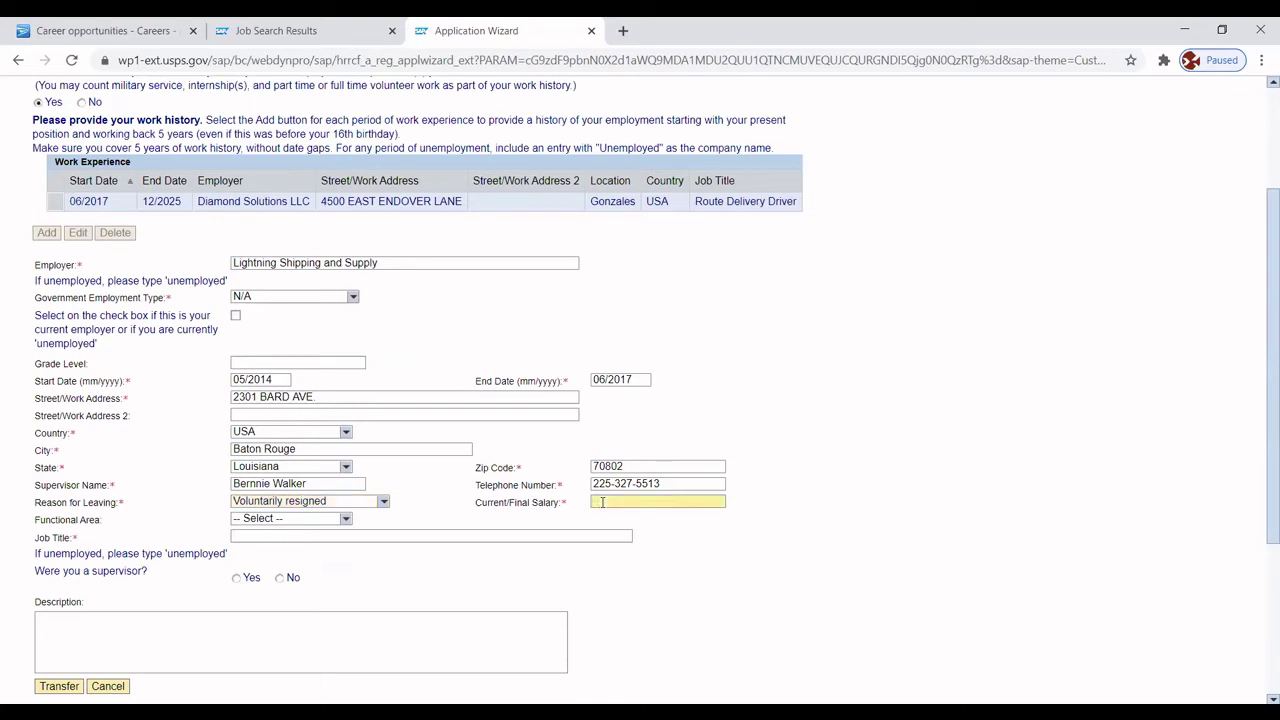
{"action": "type", "text": "$15.00 hour"}
{"action": "left_click", "coordinate": [293, 536]}
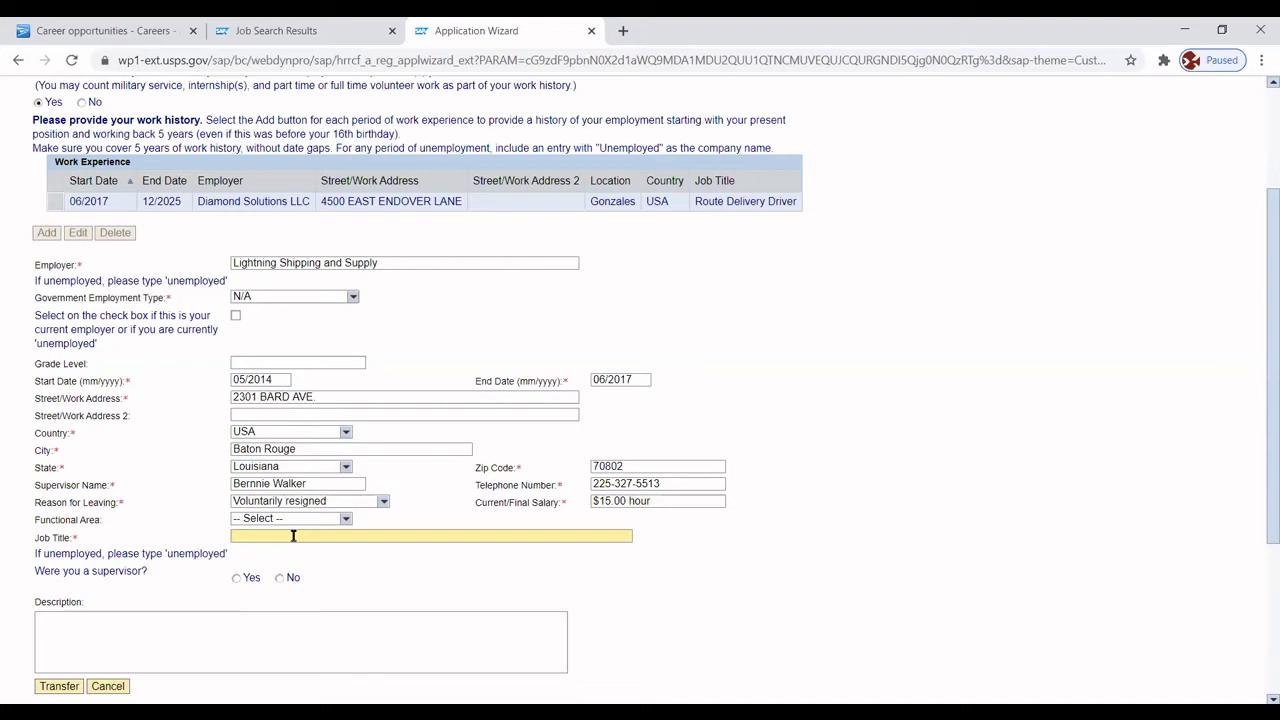
{"action": "type", "text": "Delivery Dis"}
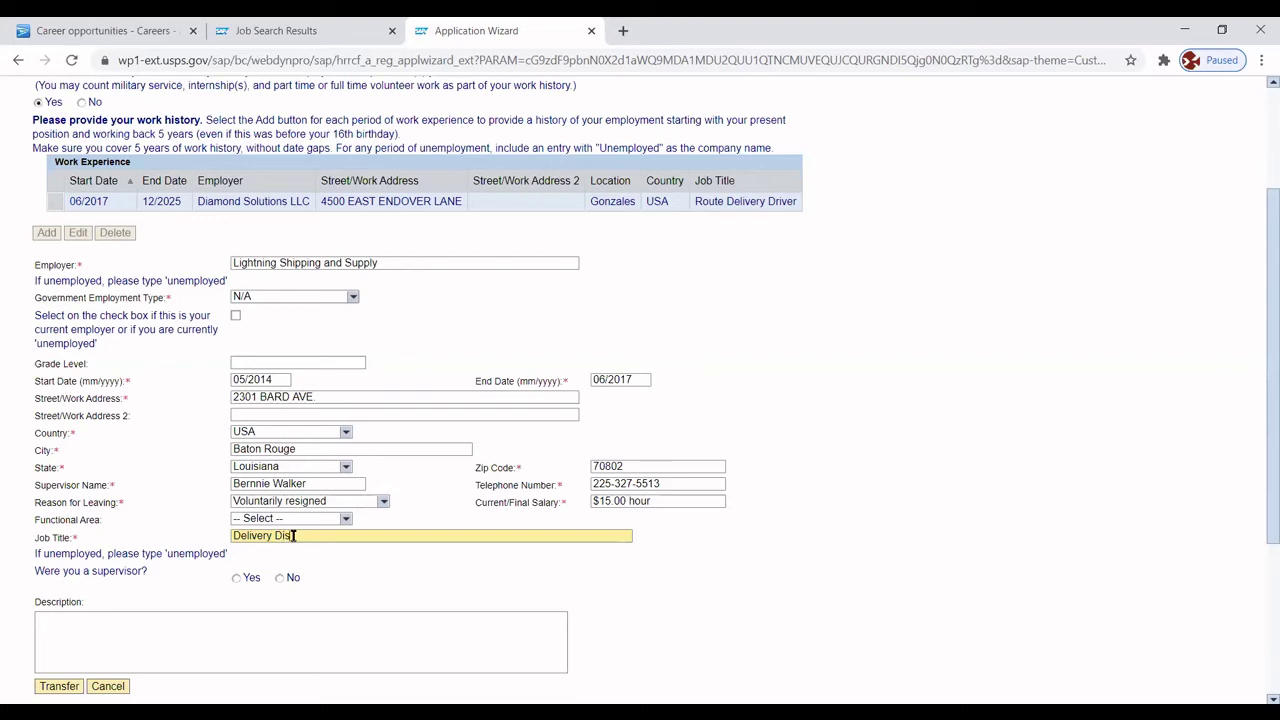
{"action": "type", "text": "patcher"}
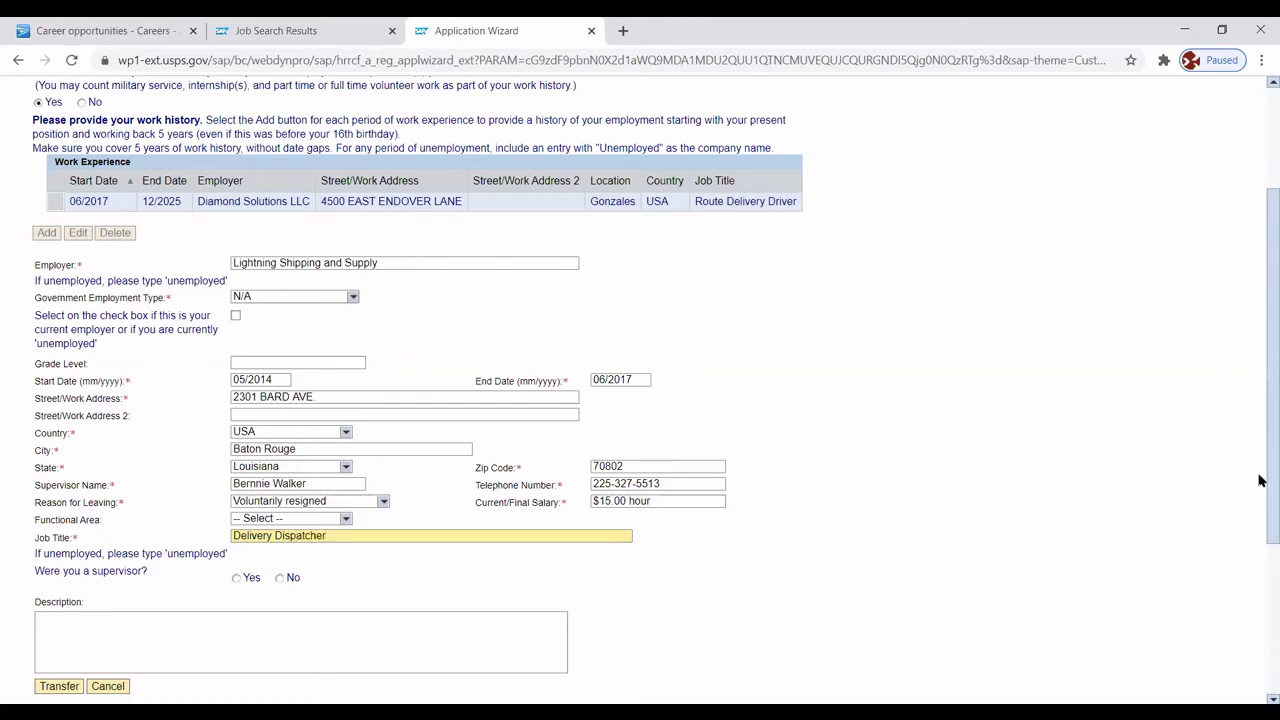
{"action": "scroll", "coordinate": [1255, 500], "scroll_direction": "down", "scroll_amount": 1}
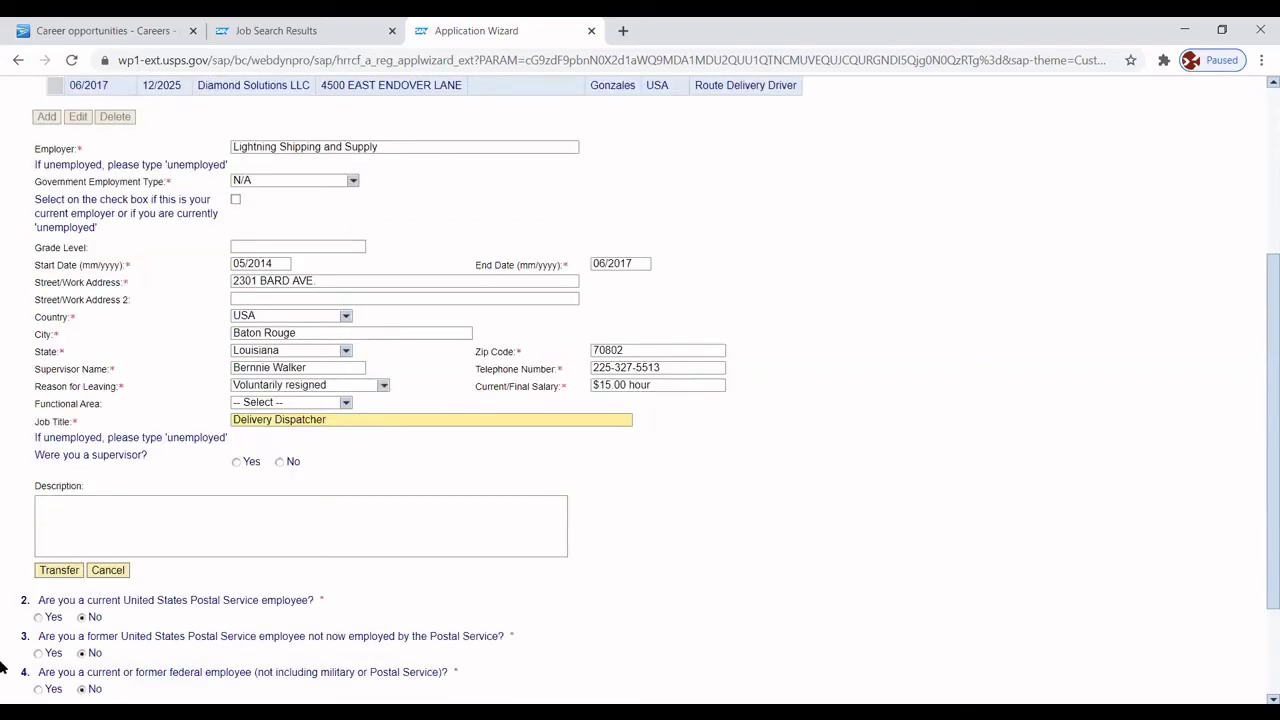
Describe duties as delivering large daily shipments to commercial and residential customers, then transfer the entry.
{"action": "left_click", "coordinate": [50, 521]}
{"action": "type", "text": "Load"}
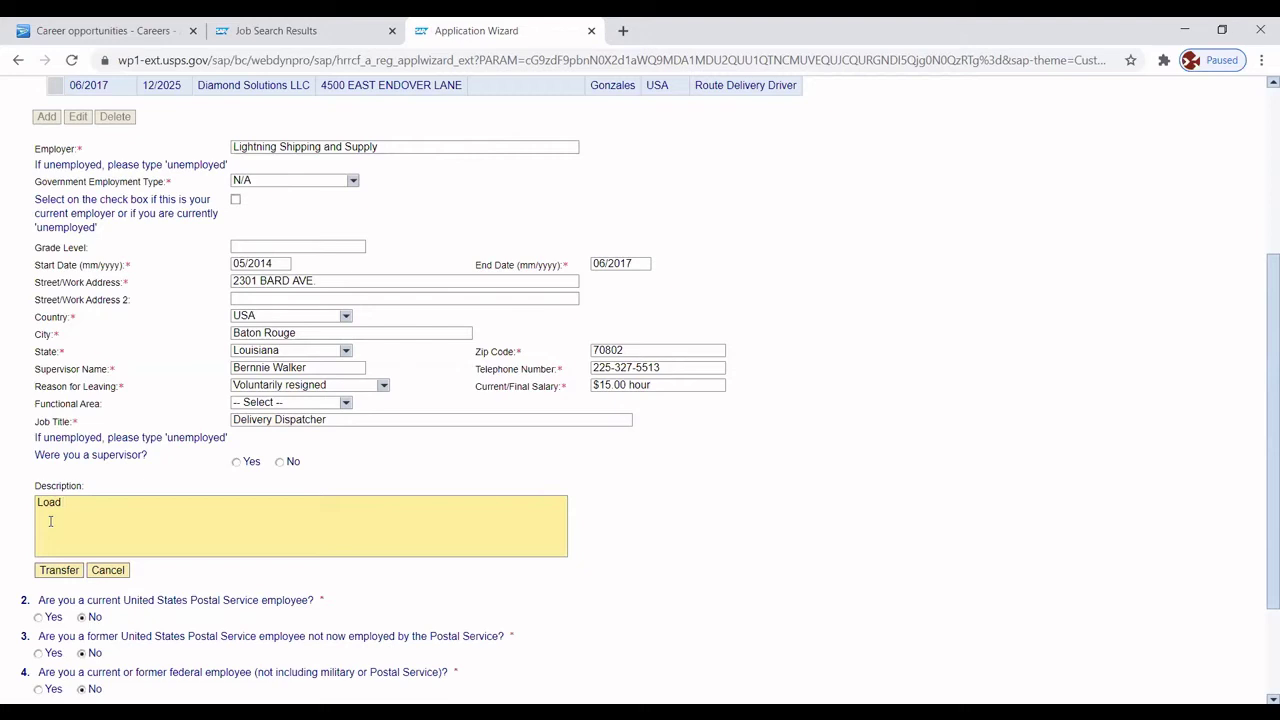
{"action": "type", "text": " and delivered large daily shipment"}
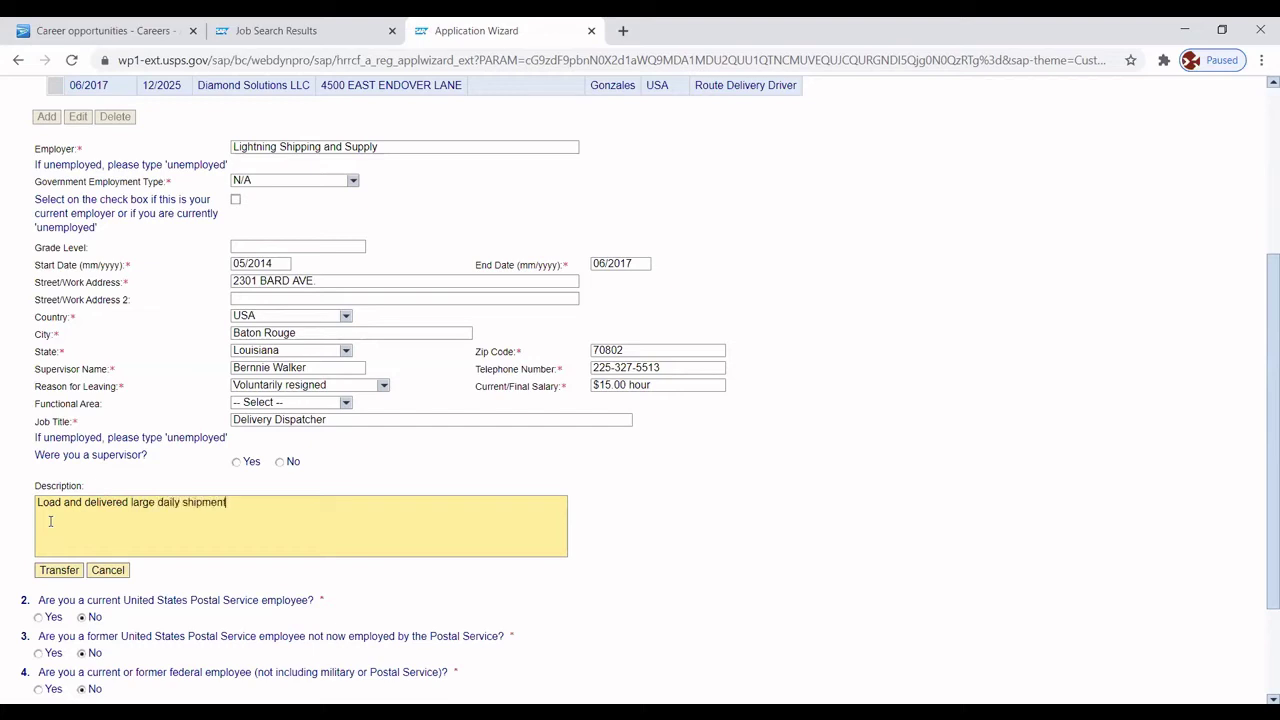
{"action": "type", "text": "s to commercial and residential"}
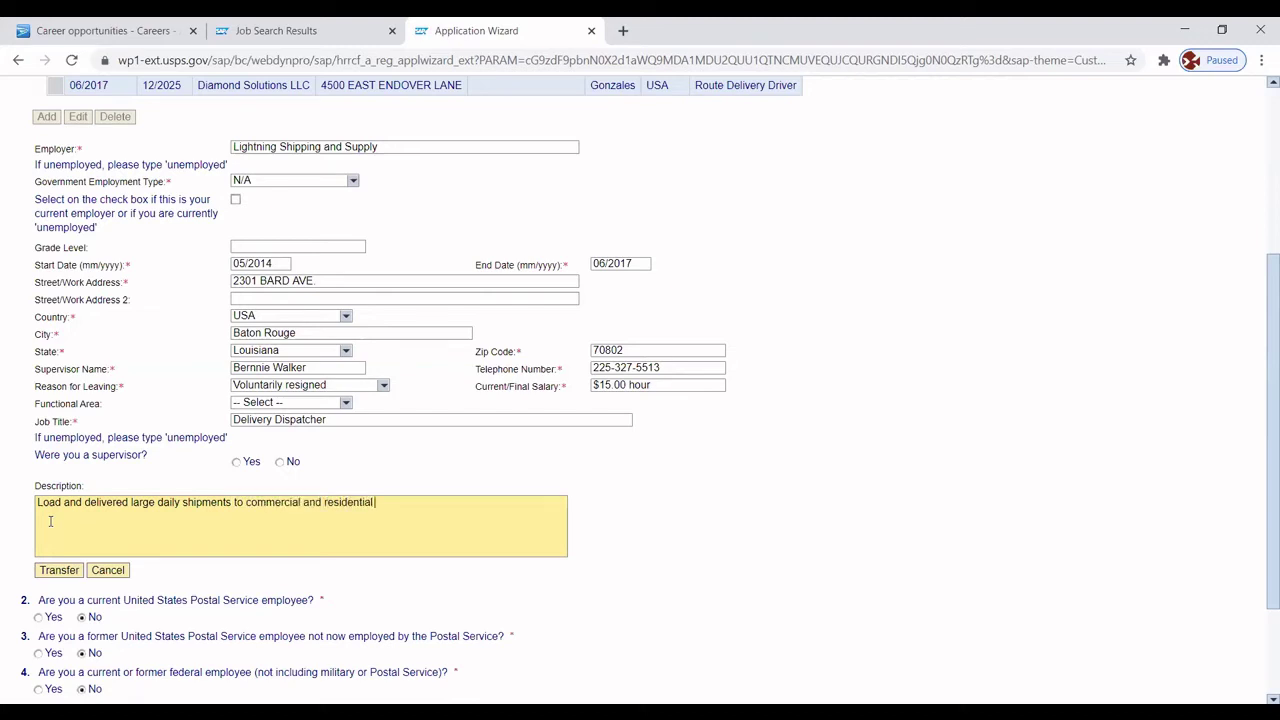
{"action": "type", "text": " customers in (the Baton Rouge"}
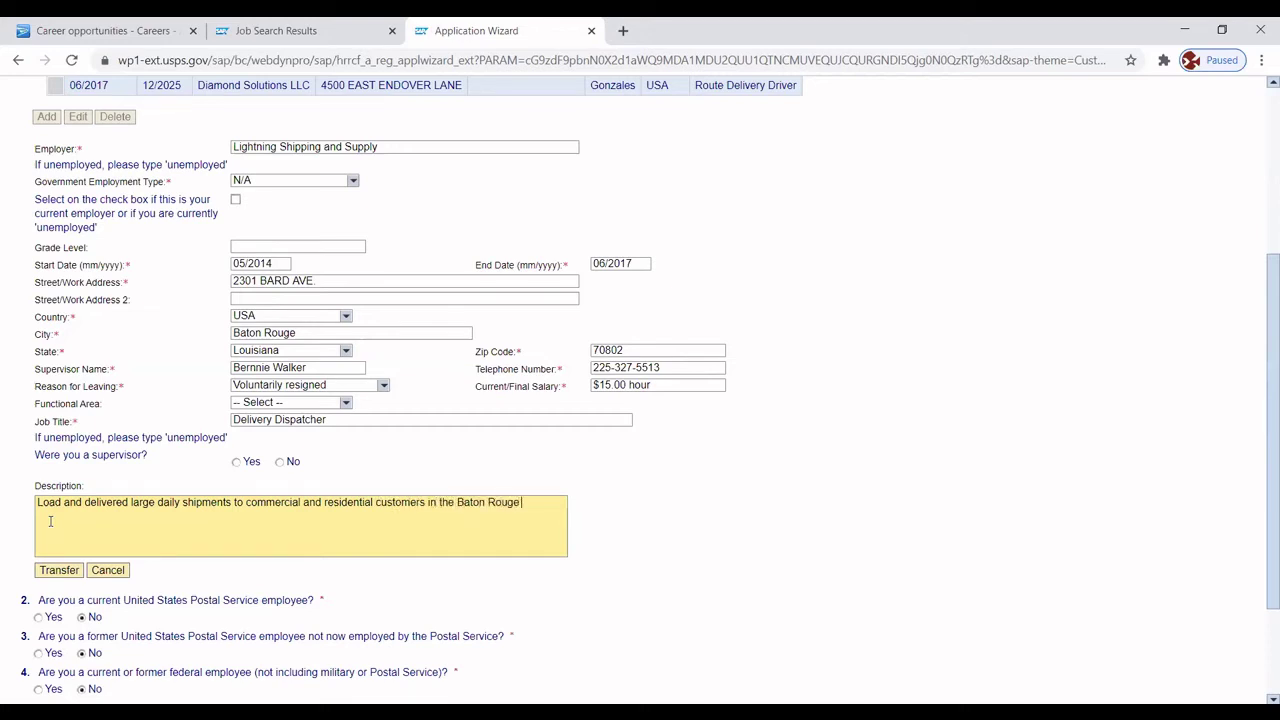
{"action": "type", "text": " metropl"}
{"action": "type", "text": "itan area"}
{"action": "scroll", "coordinate": [1258, 372], "scroll_direction": "down", "scroll_amount": 2}
{"action": "scroll", "coordinate": [1251, 471], "scroll_direction": "up", "scroll_amount": 1}
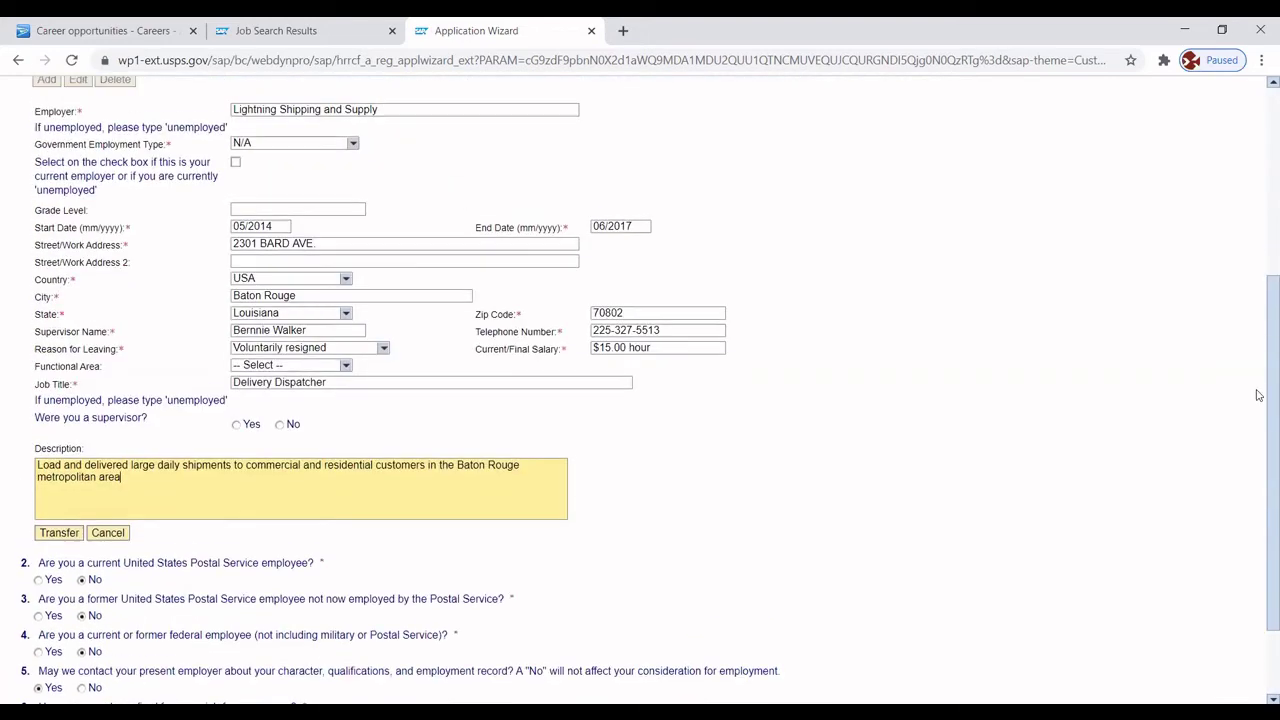
{"action": "scroll", "coordinate": [1258, 395], "scroll_direction": "up", "scroll_amount": 1}
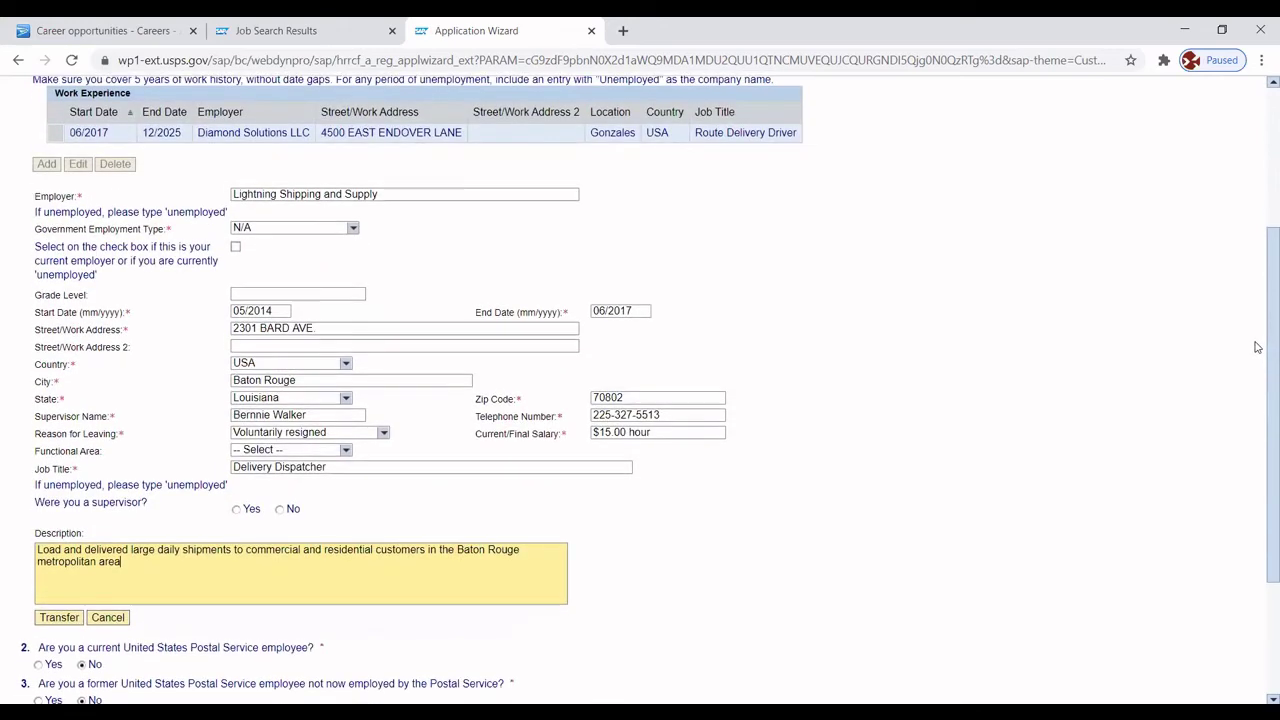
{"action": "scroll", "coordinate": [1258, 350], "scroll_direction": "down", "scroll_amount": 1}
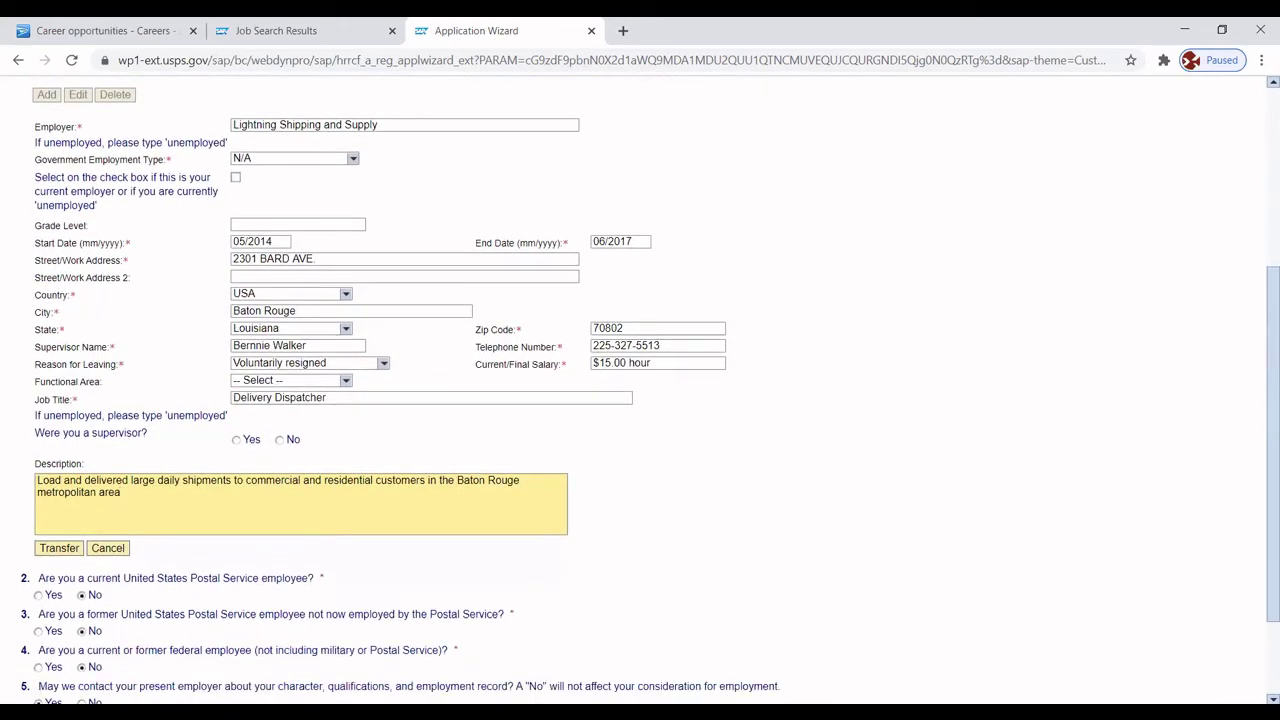
{"action": "left_click", "coordinate": [68, 551]}
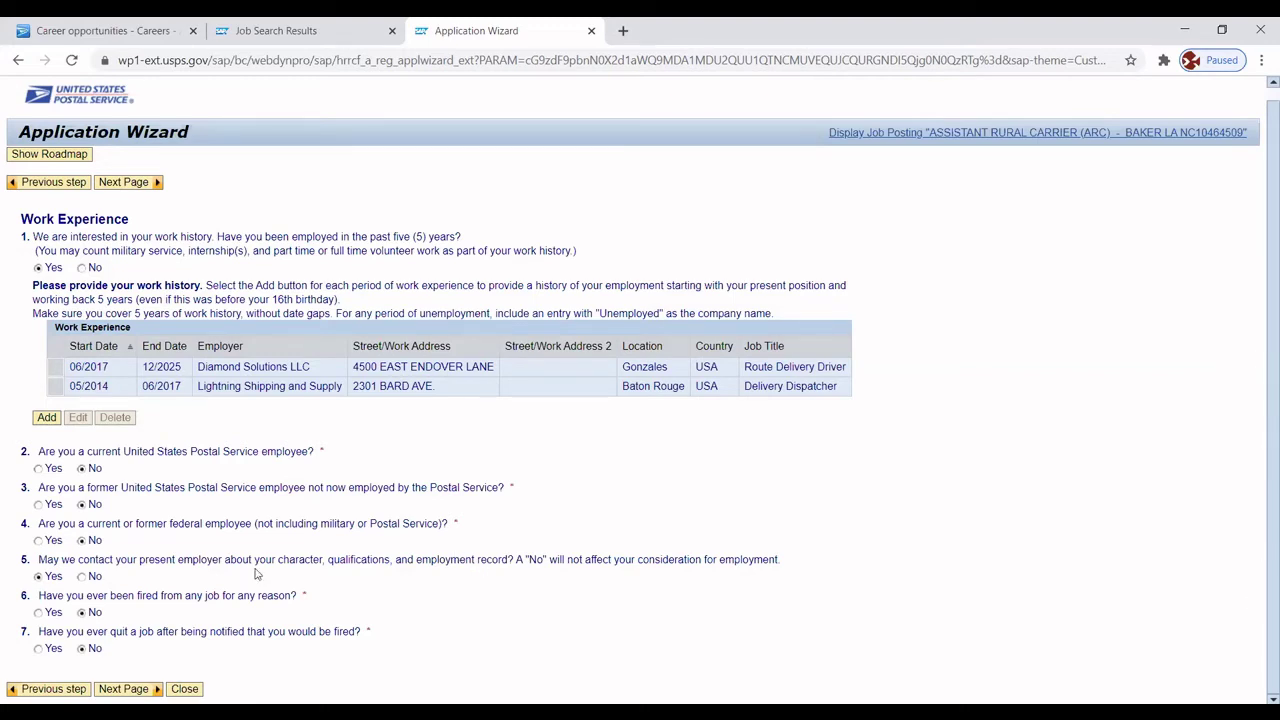
Go to the Education/Training page and begin a new education entry.
{"action": "left_click", "coordinate": [123, 688]}
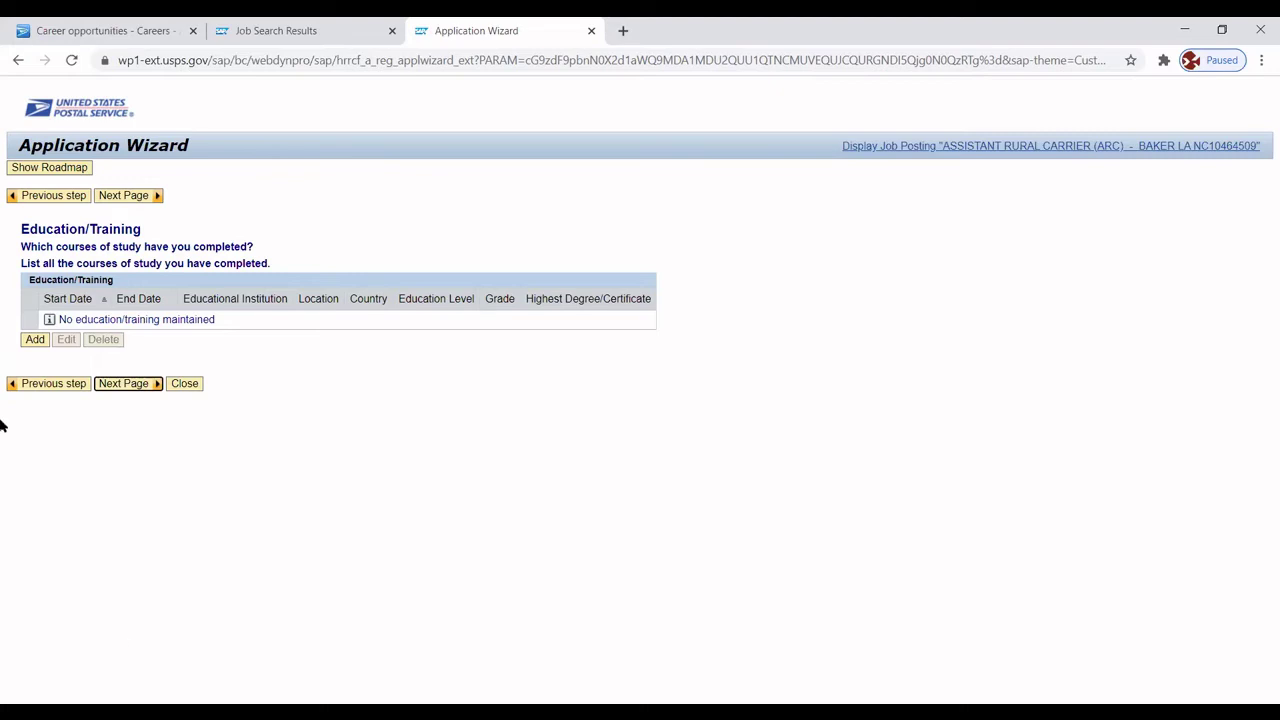
{"action": "left_click", "coordinate": [35, 340]}
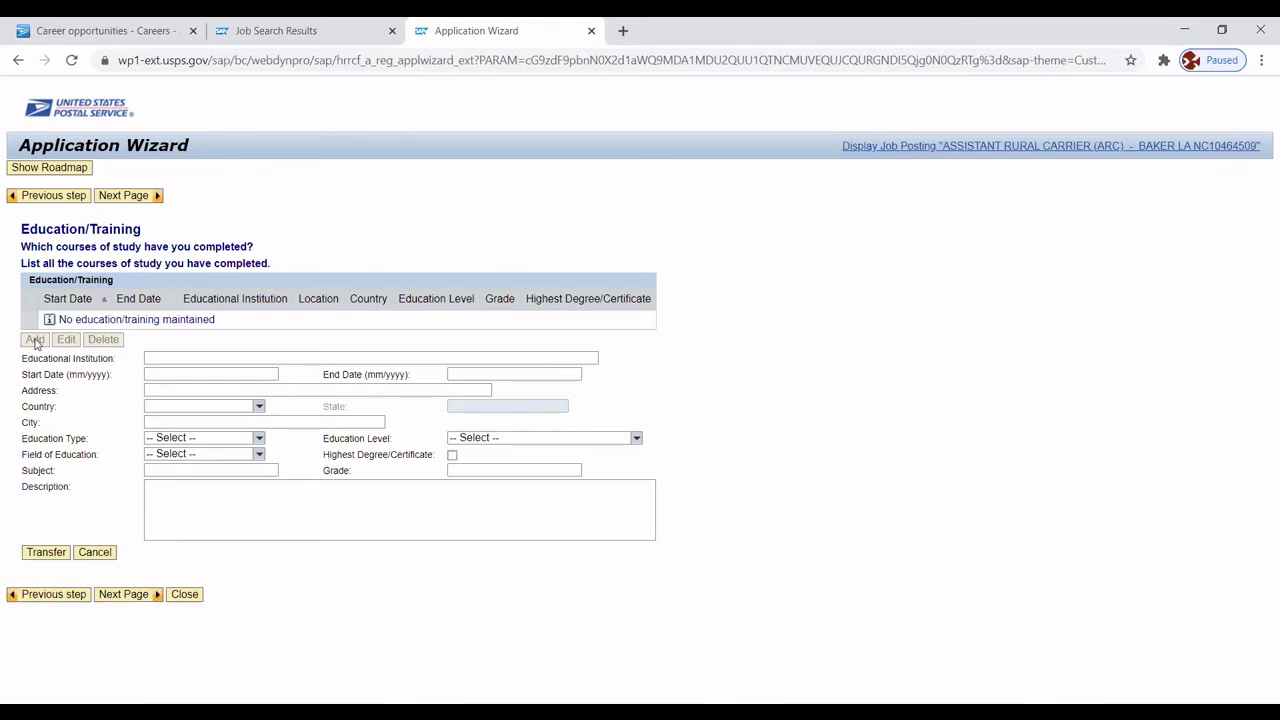
Enter Baton Rouge Community College, attended from 01/2013 to 08/2015.
{"action": "left_click", "coordinate": [158, 357]}
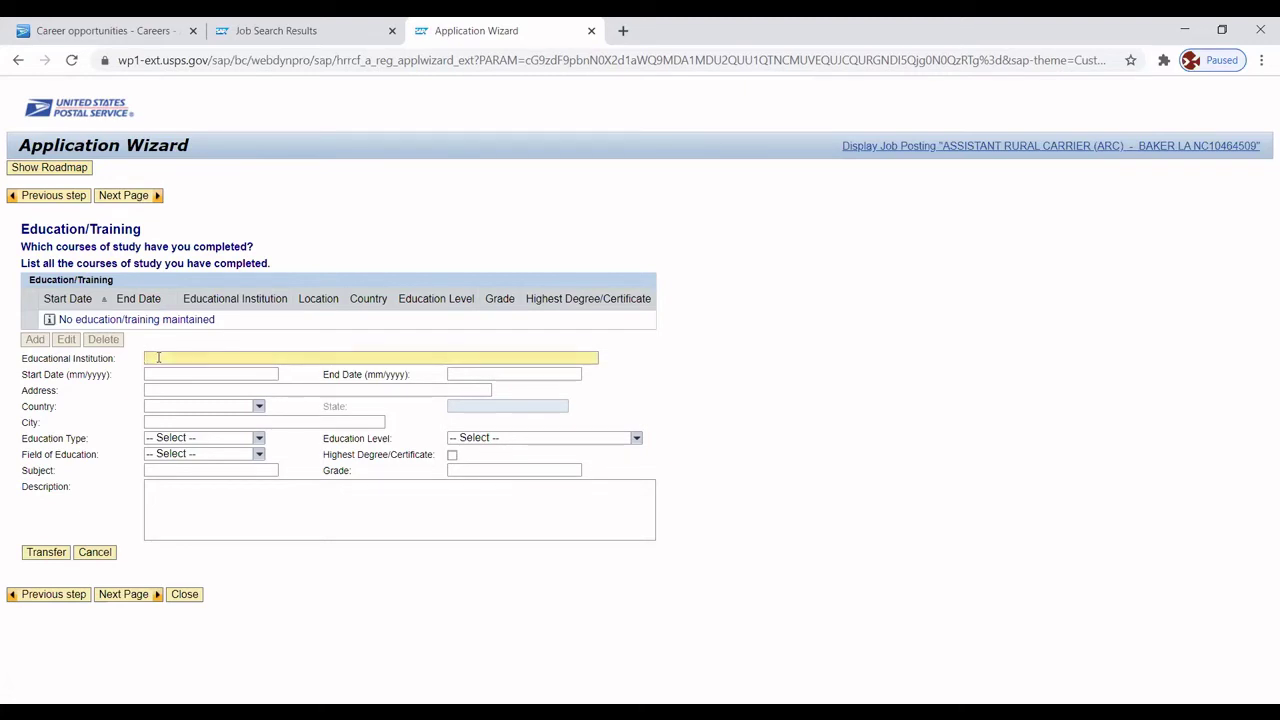
{"action": "type", "text": "Baton Rouge C"}
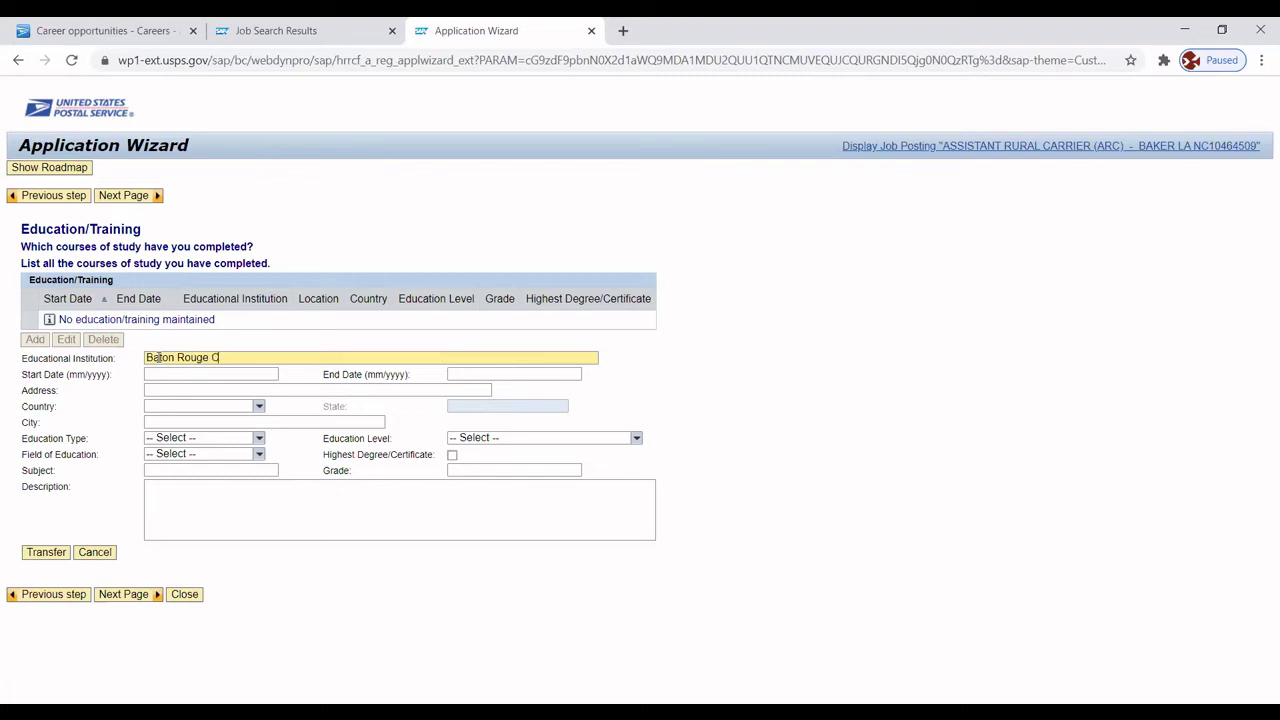
{"action": "type", "text": "ommunity College"}
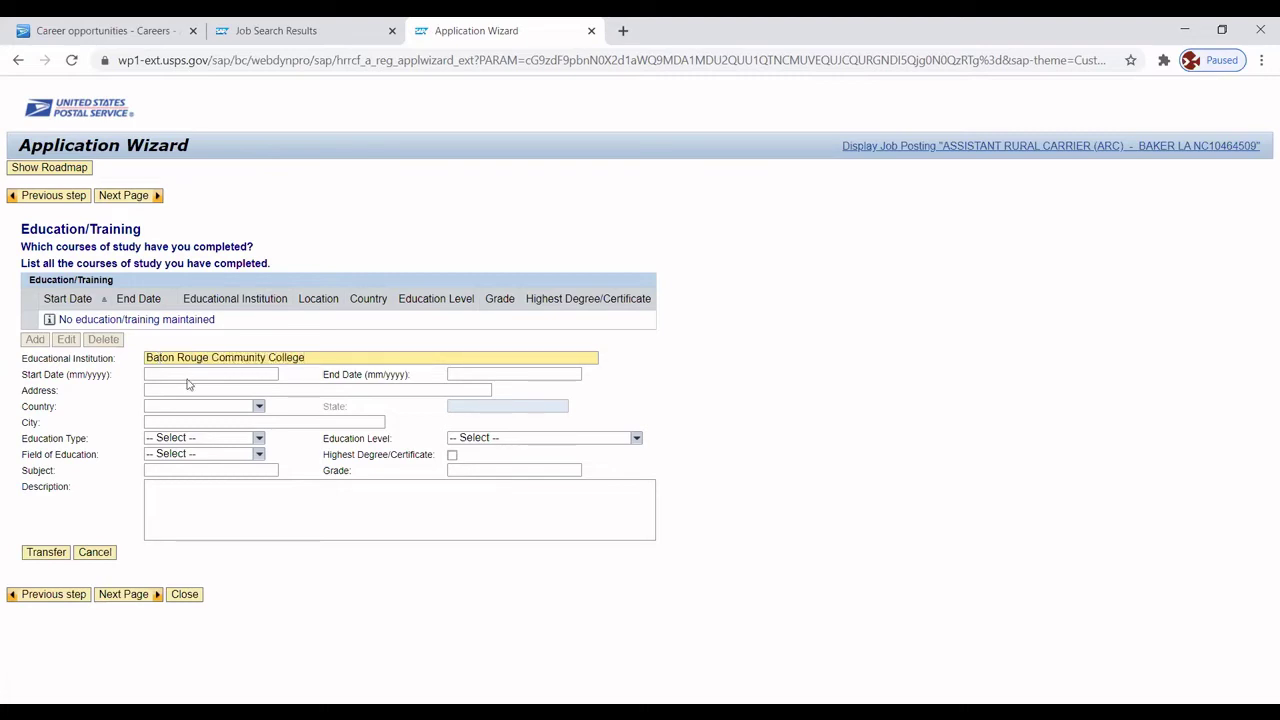
{"action": "left_click", "coordinate": [185, 373]}
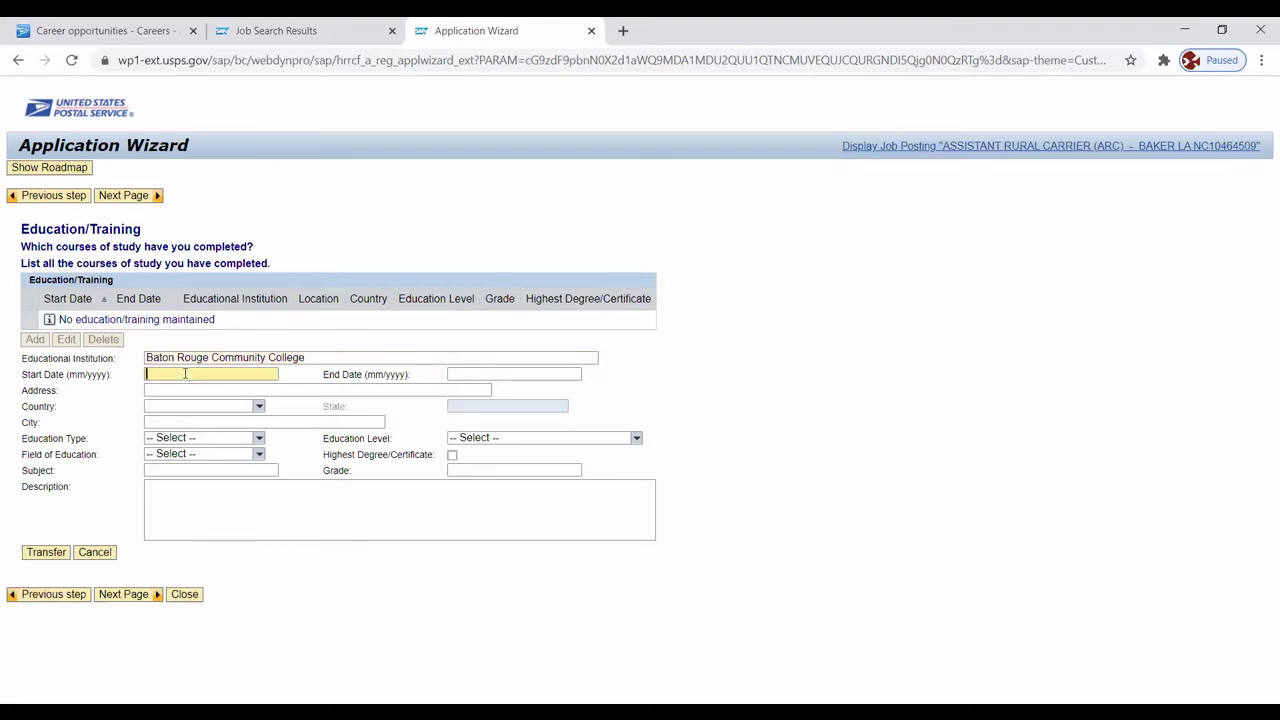
{"action": "type", "text": "01/2013"}
{"action": "left_click", "coordinate": [507, 373]}
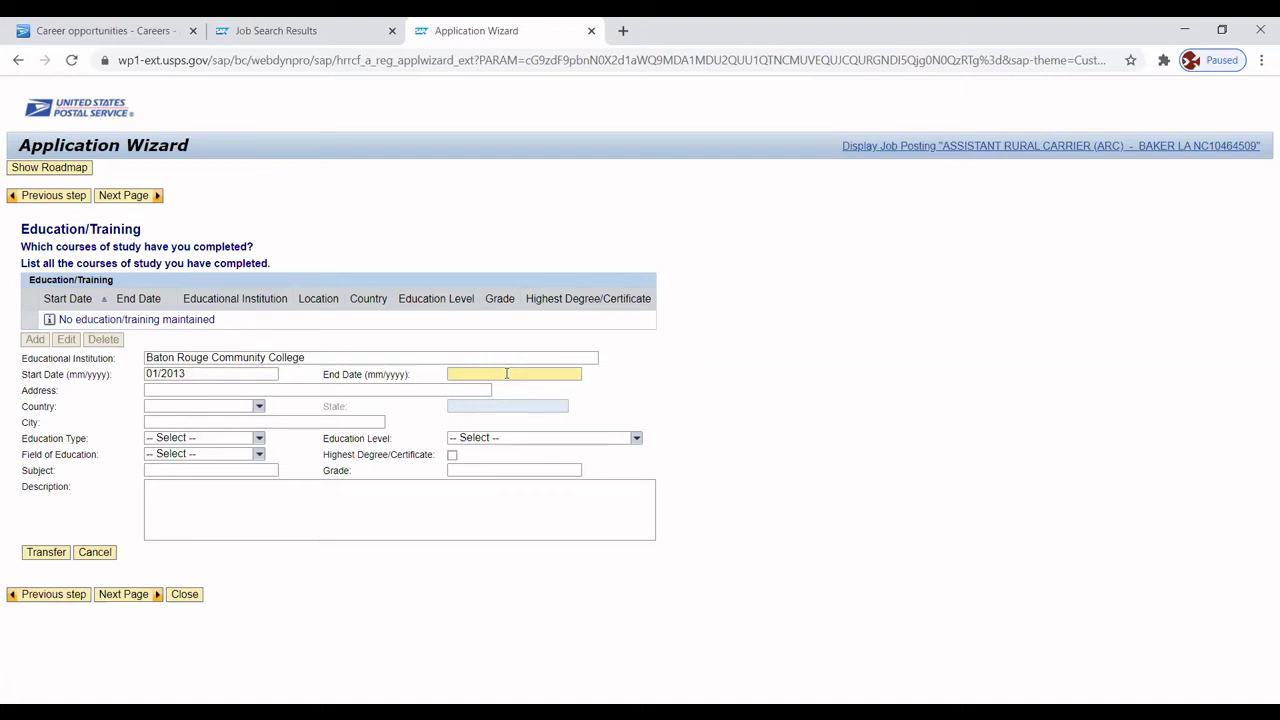
{"action": "type", "text": "08/2015"}
{"action": "left_click", "coordinate": [209, 390]}
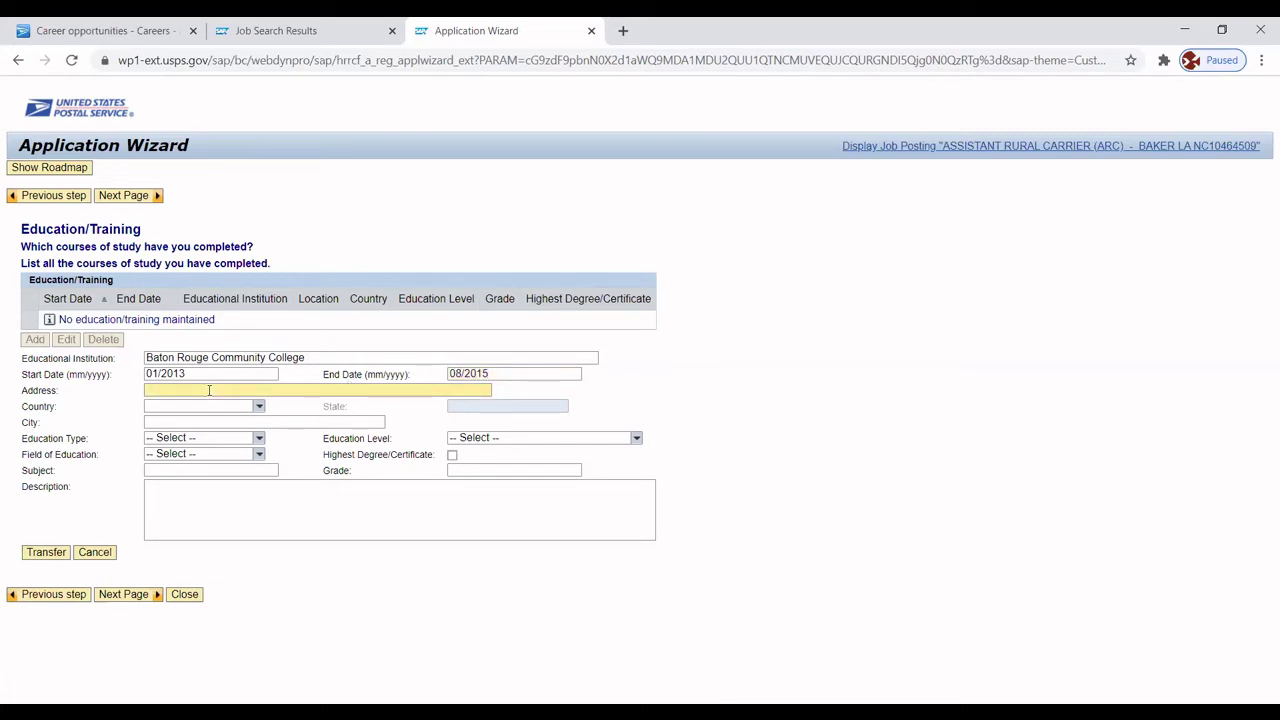
Enter the college's street address in Baton Rouge, Louisiana, USA.
{"action": "type", "text": "45 Coommunity Driv"}
{"action": "key", "text": "BackSpace"}
{"action": "type", "text": "ve"}
{"action": "left_click", "coordinate": [258, 407]}
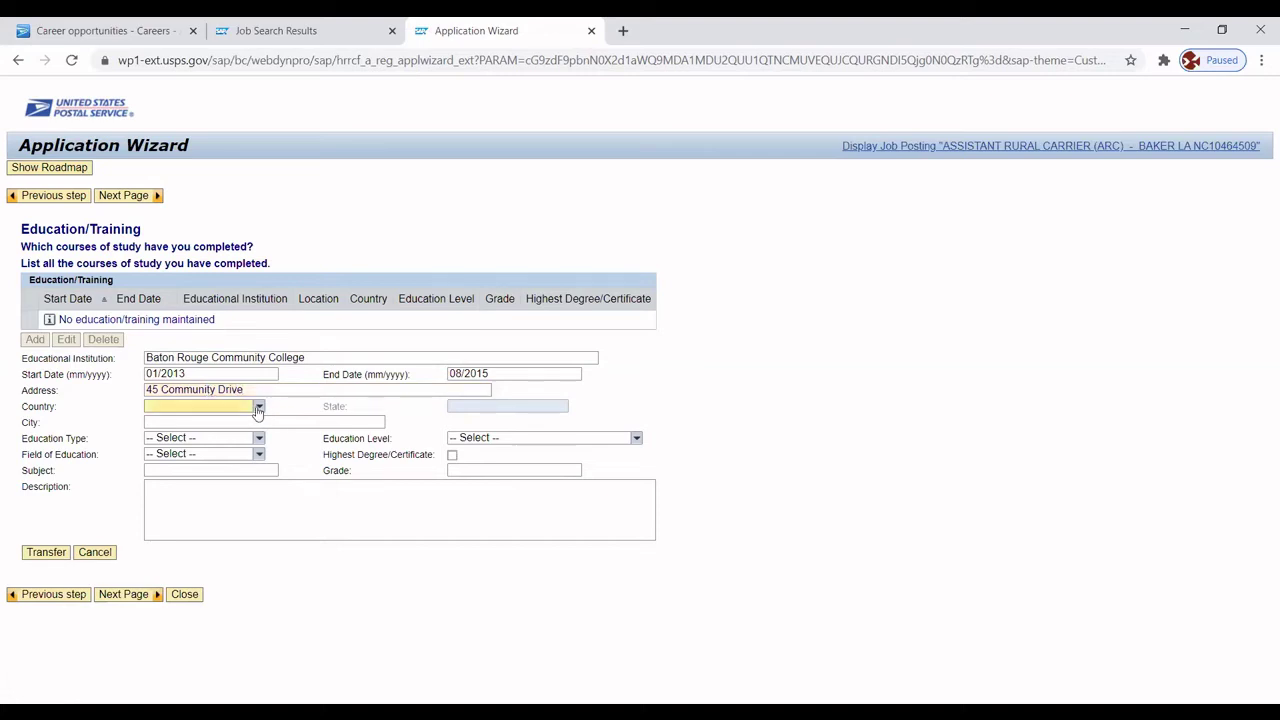
{"action": "left_click", "coordinate": [168, 421]}
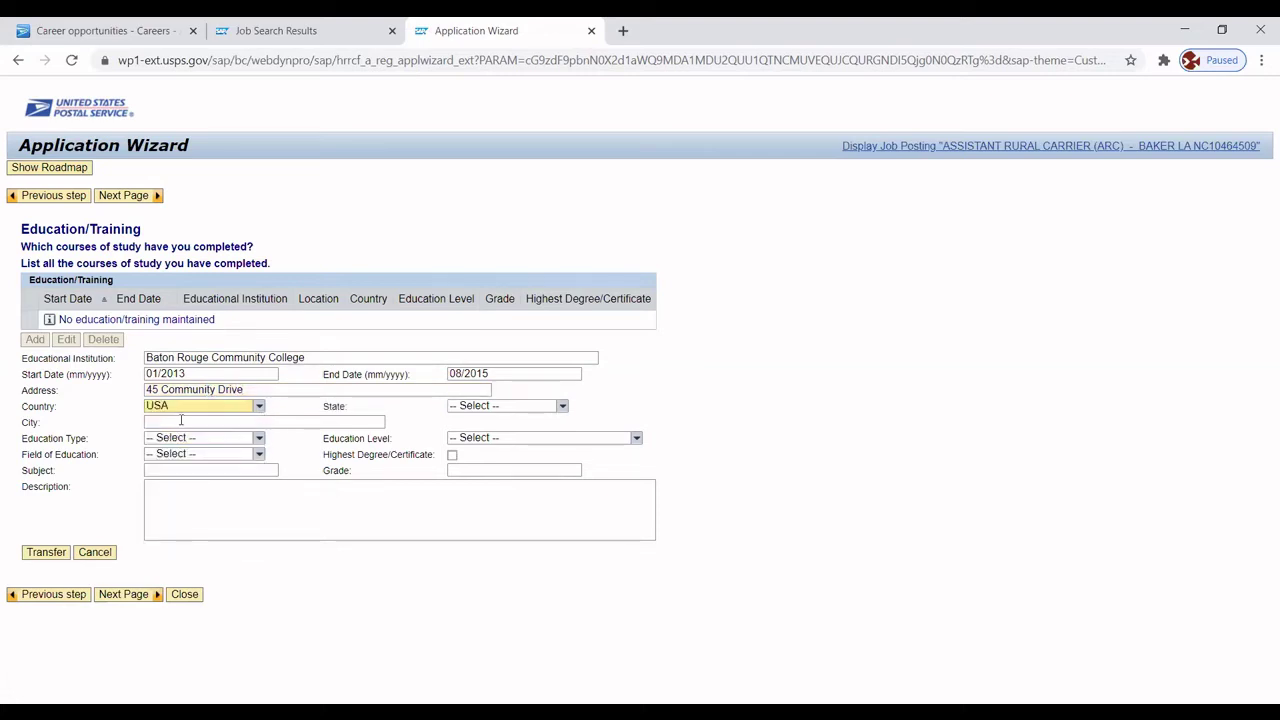
{"action": "left_click", "coordinate": [181, 421]}
{"action": "type", "text": "Baton Rouge"}
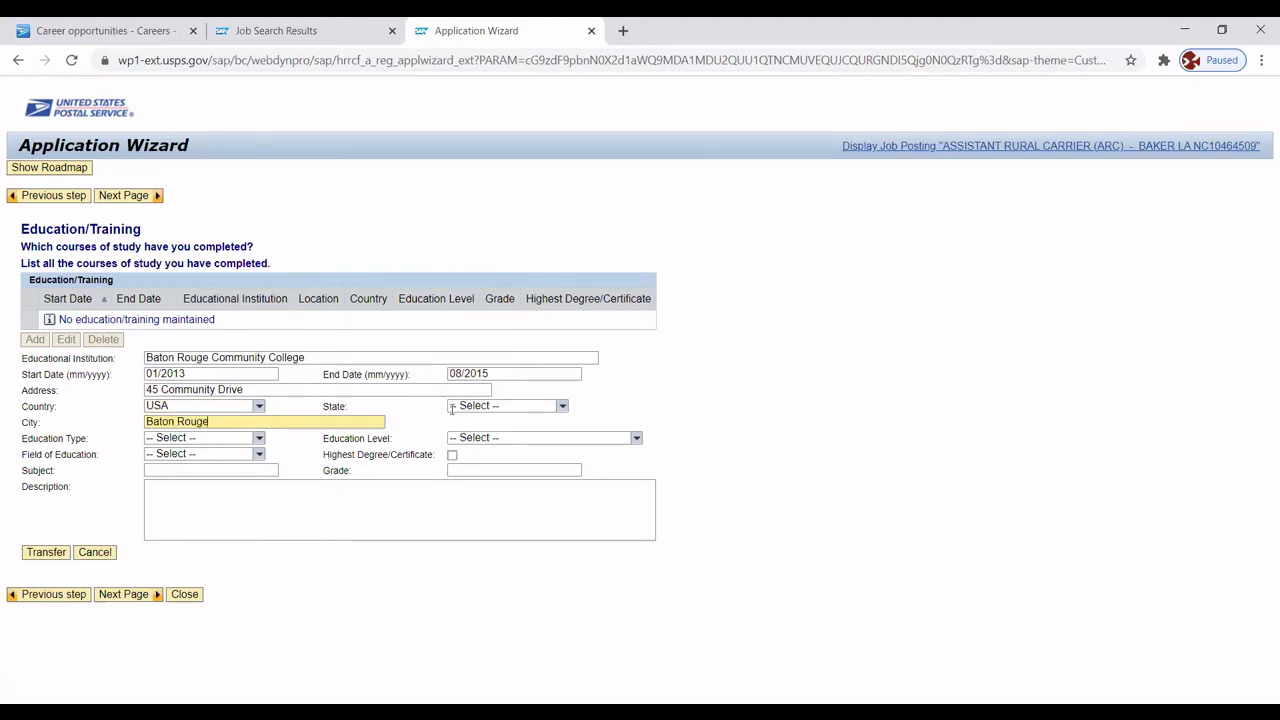
{"action": "left_click", "coordinate": [562, 407]}
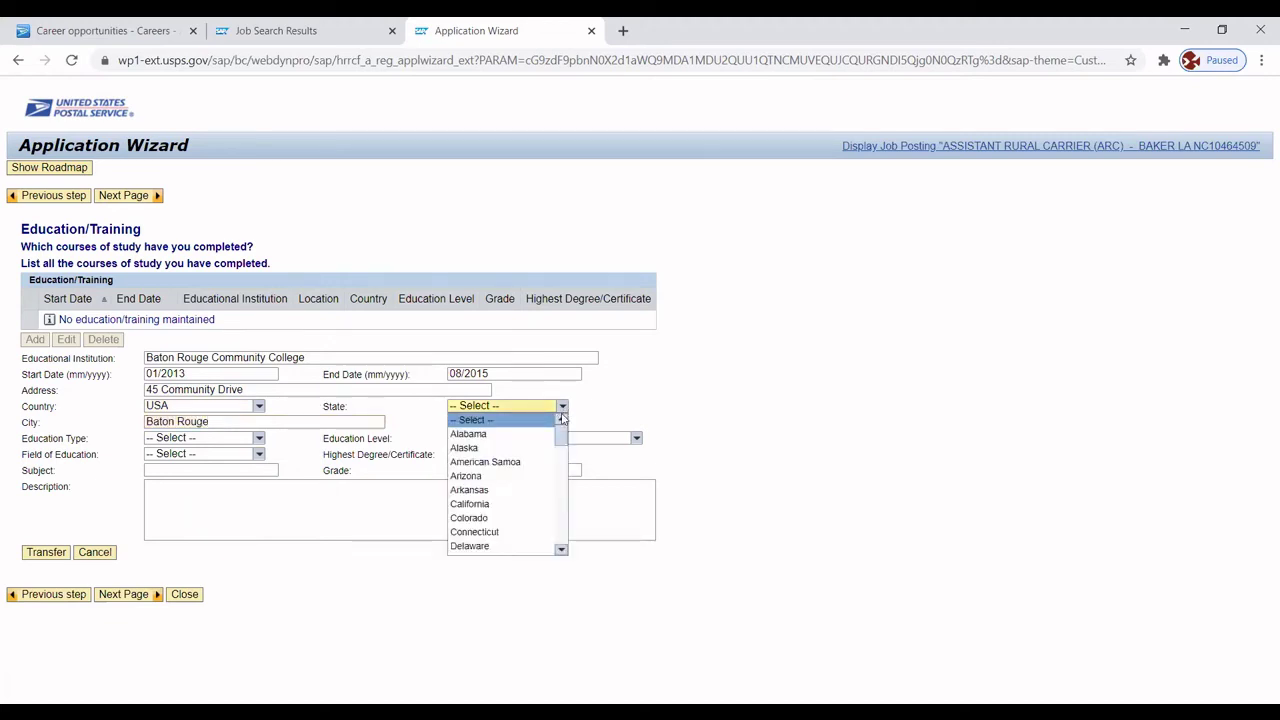
{"action": "left_click_drag", "start_coordinate": [561, 435], "coordinate": [559, 473]}
{"action": "left_click", "coordinate": [507, 447]}
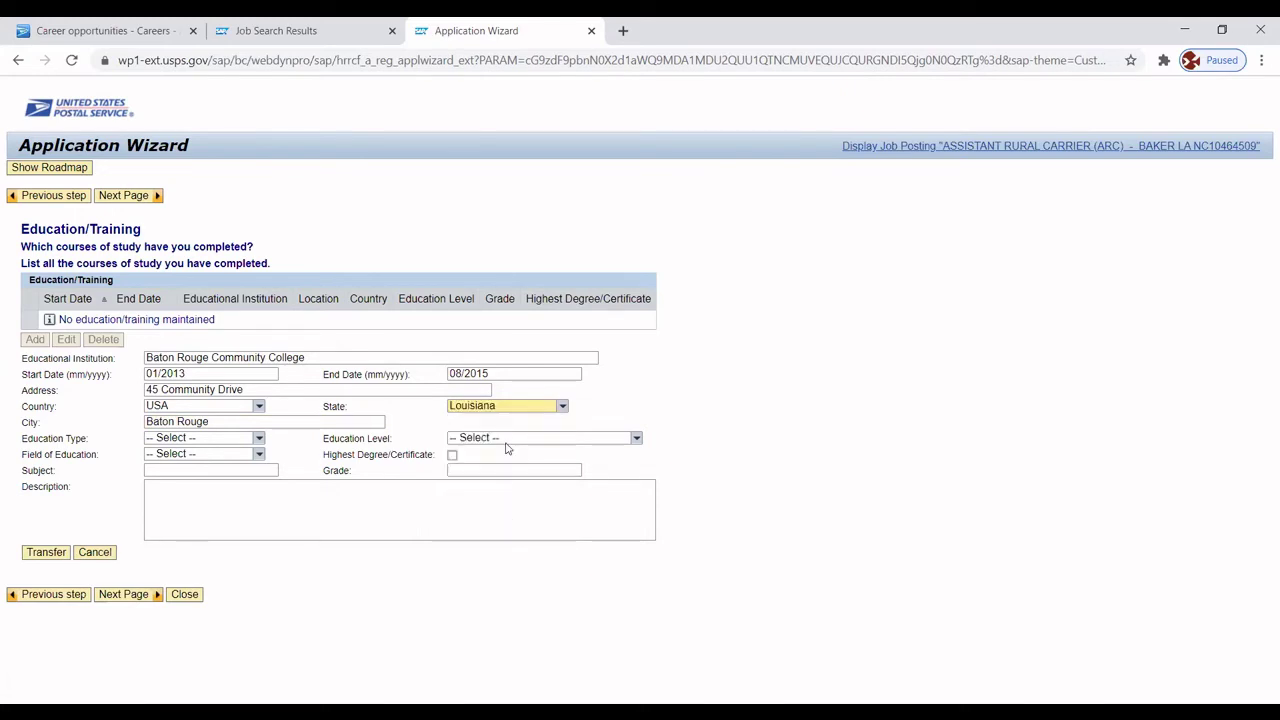
Mark it a Two Year Associate highest degree in Retail Operations Management.
{"action": "left_click", "coordinate": [256, 439]}
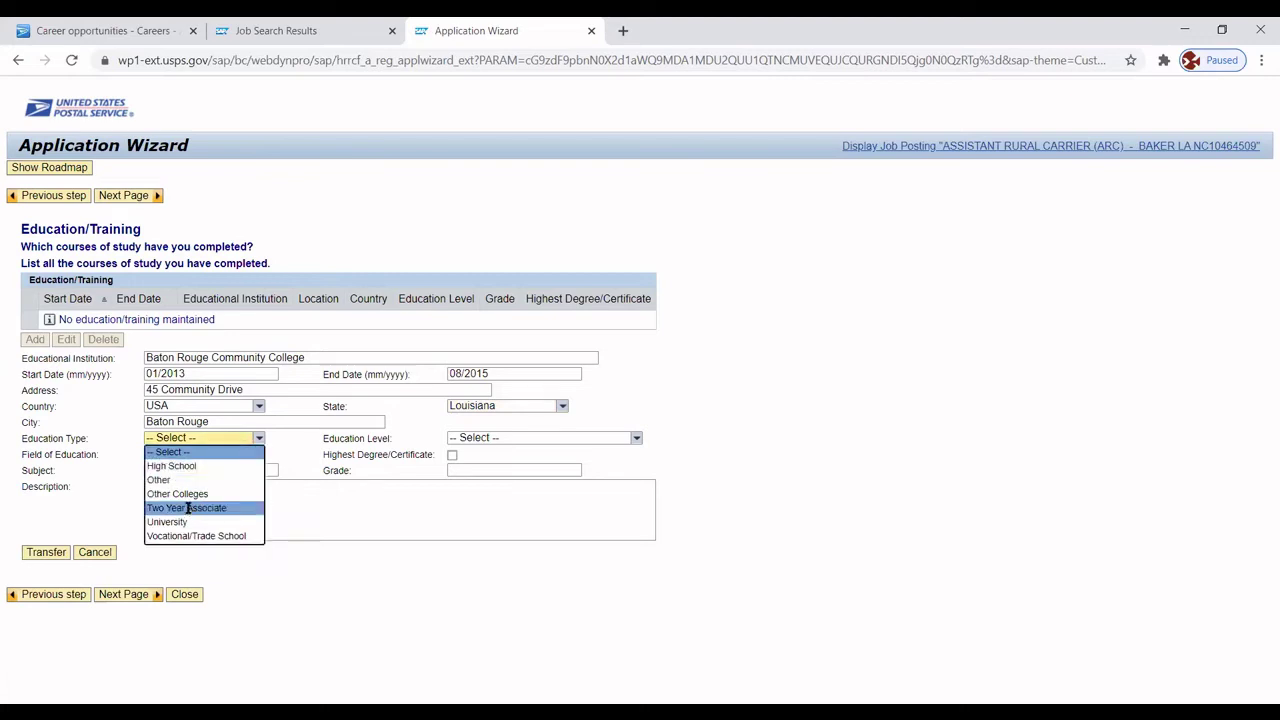
{"action": "left_click", "coordinate": [188, 508]}
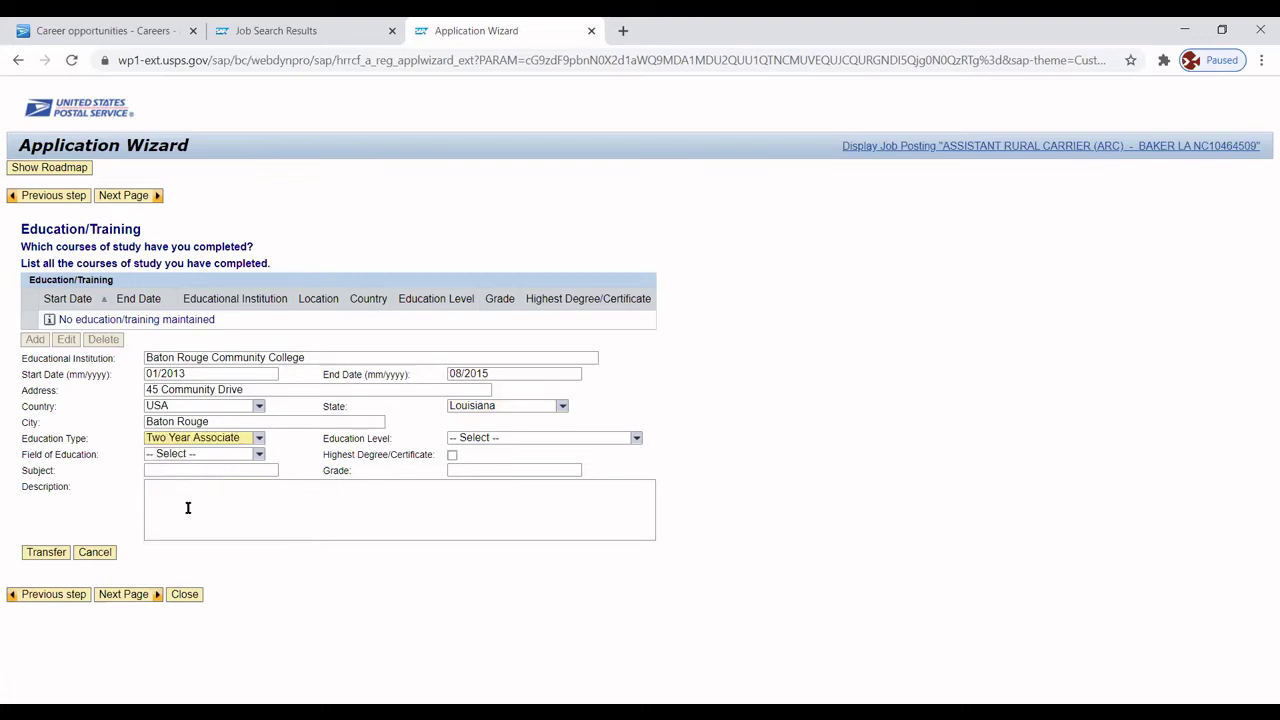
{"action": "left_click", "coordinate": [452, 457]}
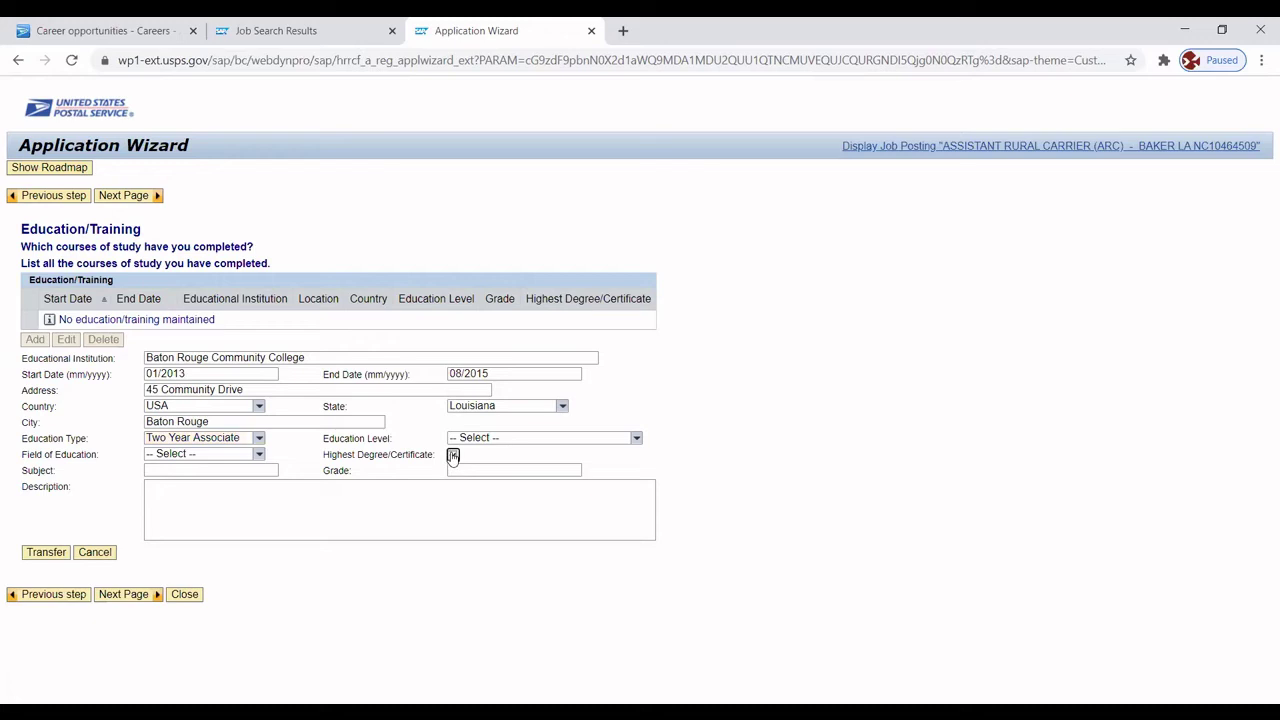
{"action": "left_click", "coordinate": [222, 470]}
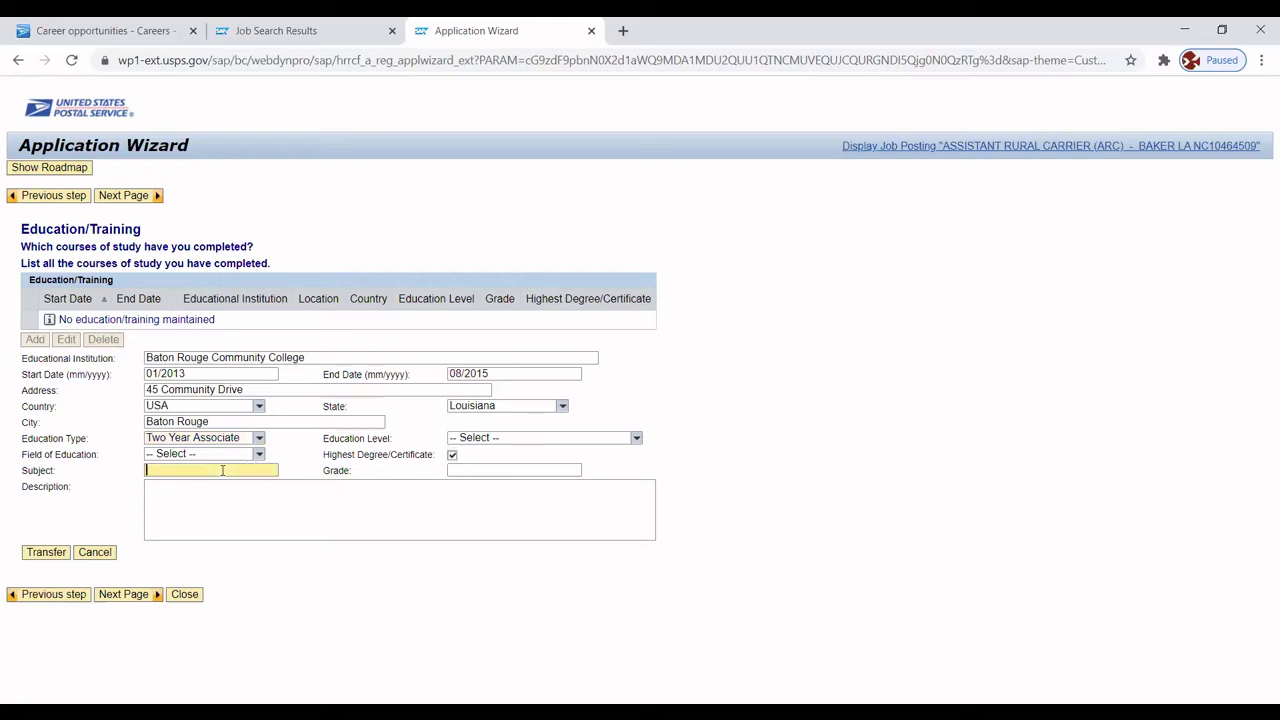
{"action": "type", "text": "Retail Operation"}
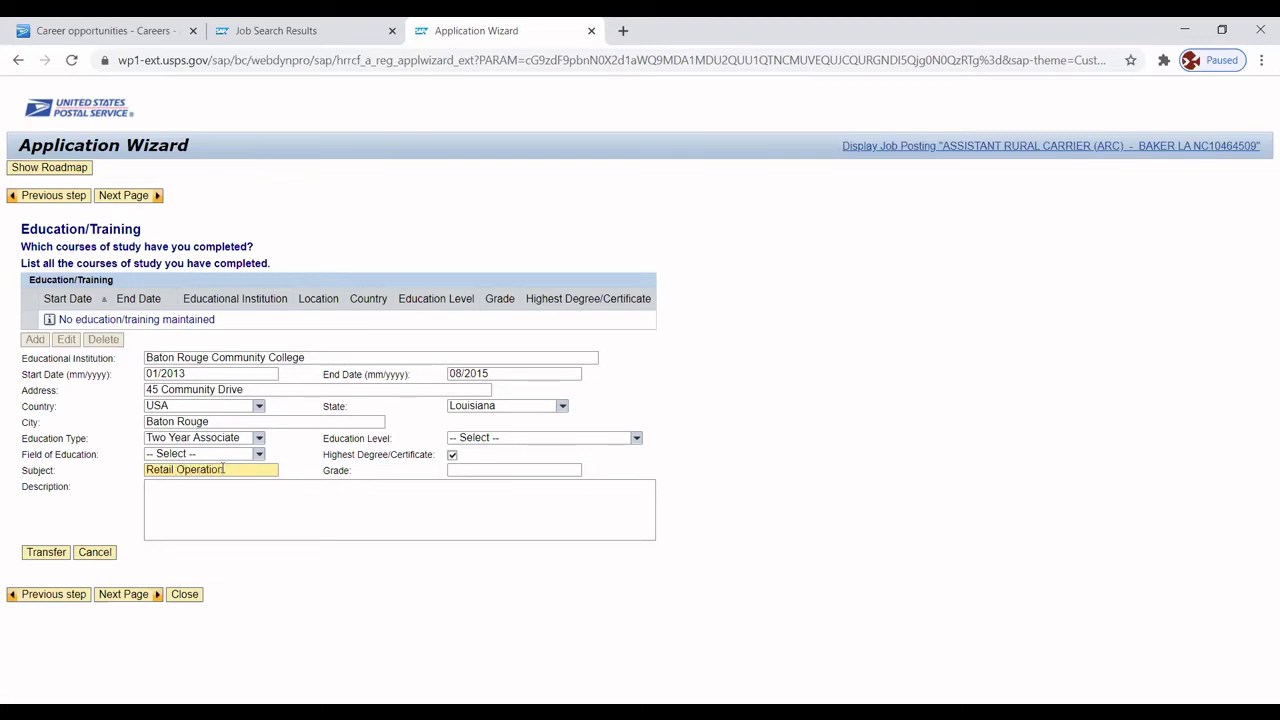
{"action": "type", "text": "s Management"}
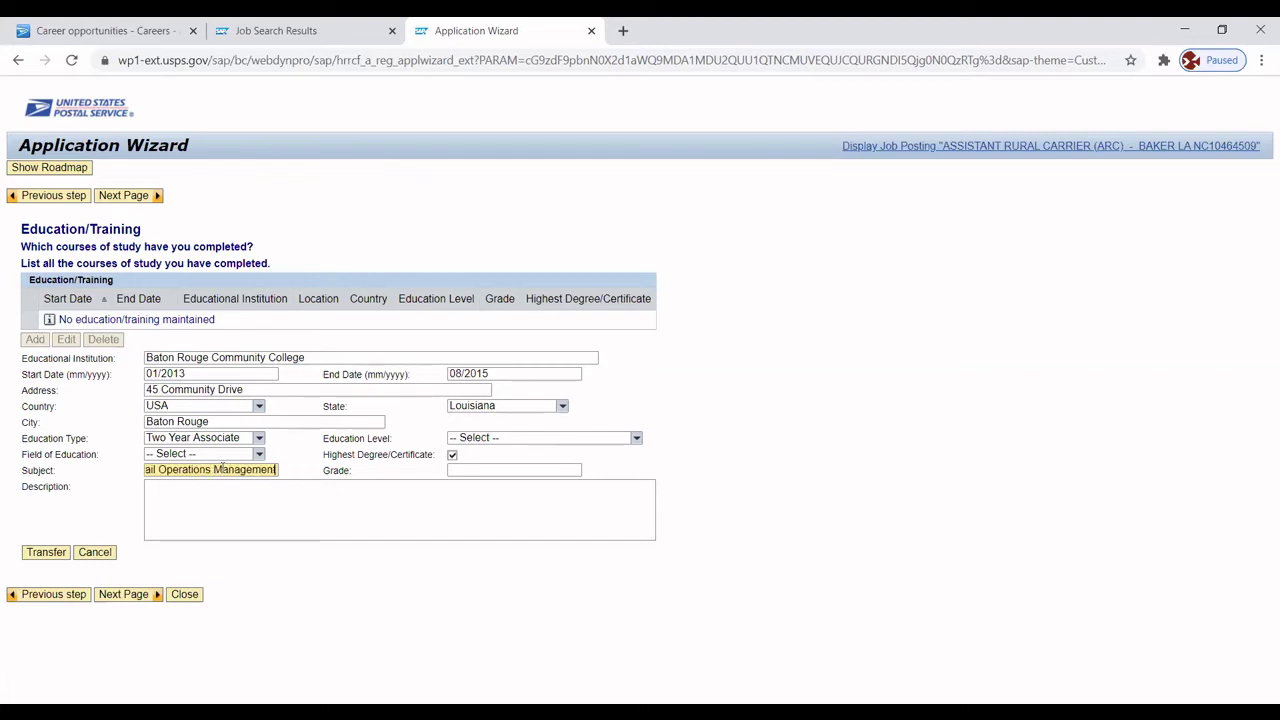
List Merchandising and Design, Consumer Trends, Products and Inventory, Branding, International Business and Planning, one per line.
{"action": "left_click", "coordinate": [224, 505]}
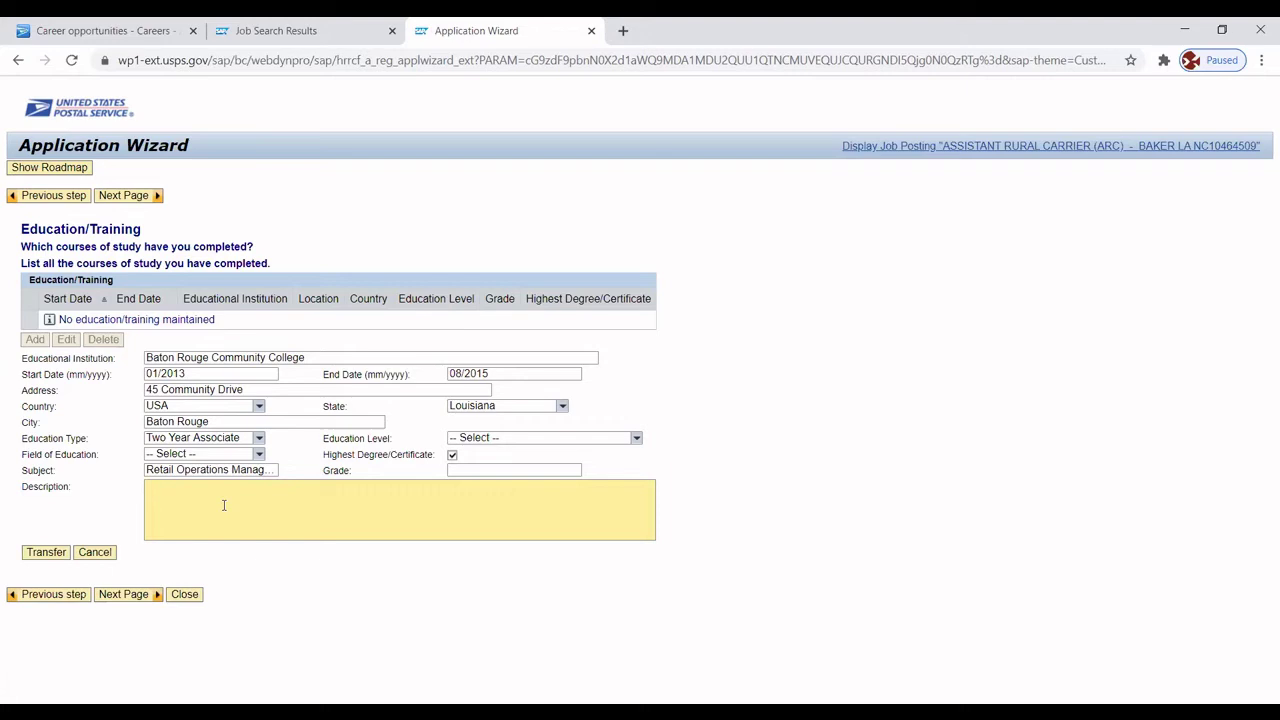
{"action": "type", "text": "Merchandising and Design"}
{"action": "key", "text": "Return"}
{"action": "type", "text": "Consumer"}
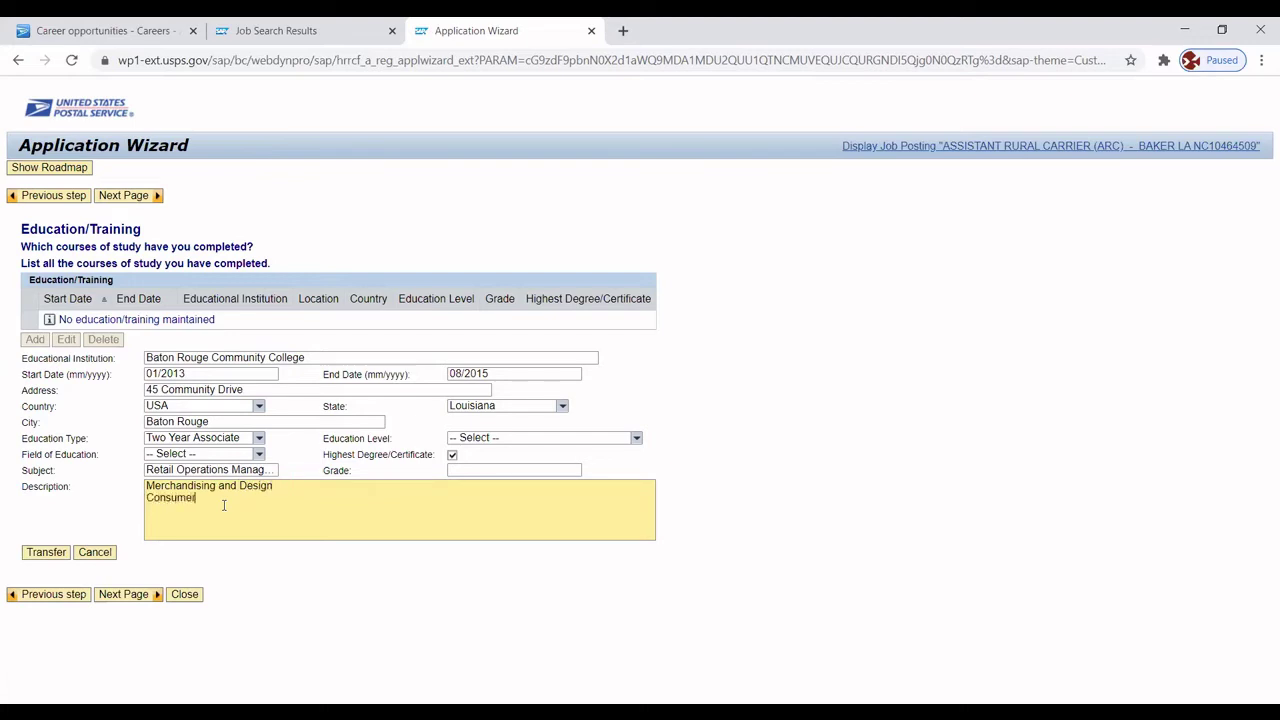
{"action": "type", "text": " Trends"}
{"action": "key", "text": "Return"}
{"action": "type", "text": "Products and Inventory"}
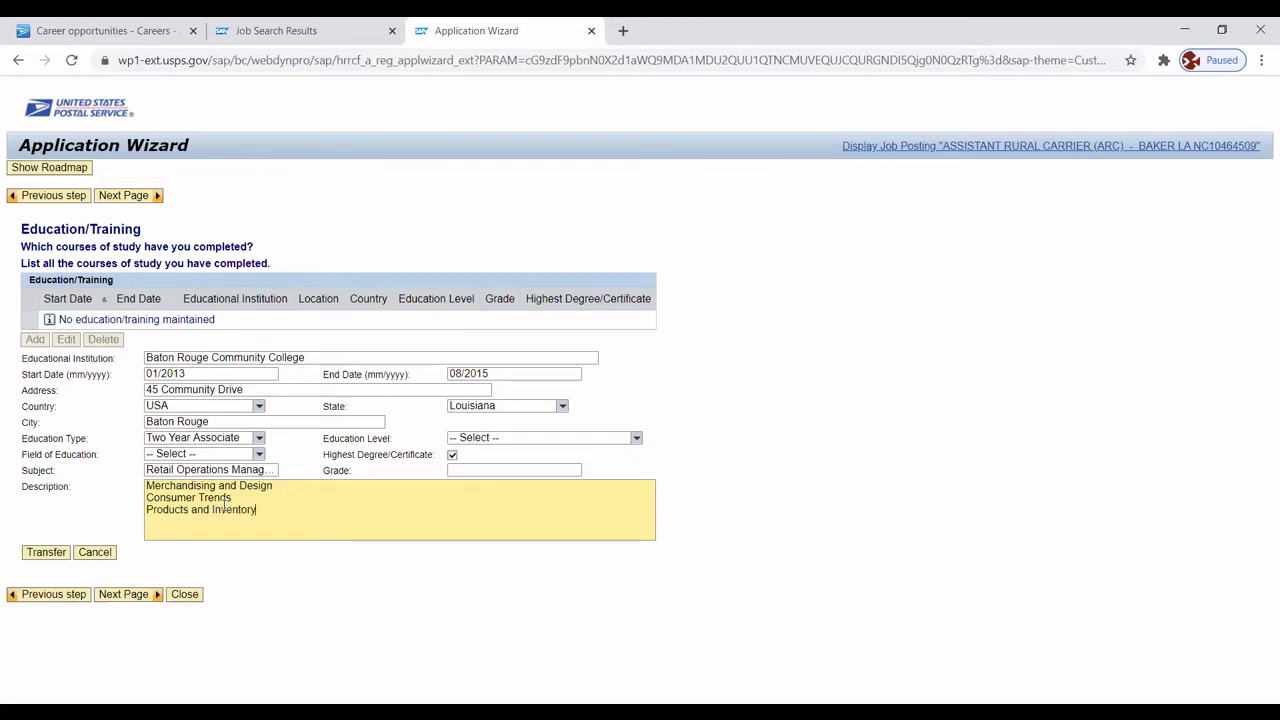
{"action": "key", "text": "Return"}
{"action": "type", "text": "Branding"}
{"action": "key", "text": "Return"}
{"action": "type", "text": "Internatio"}
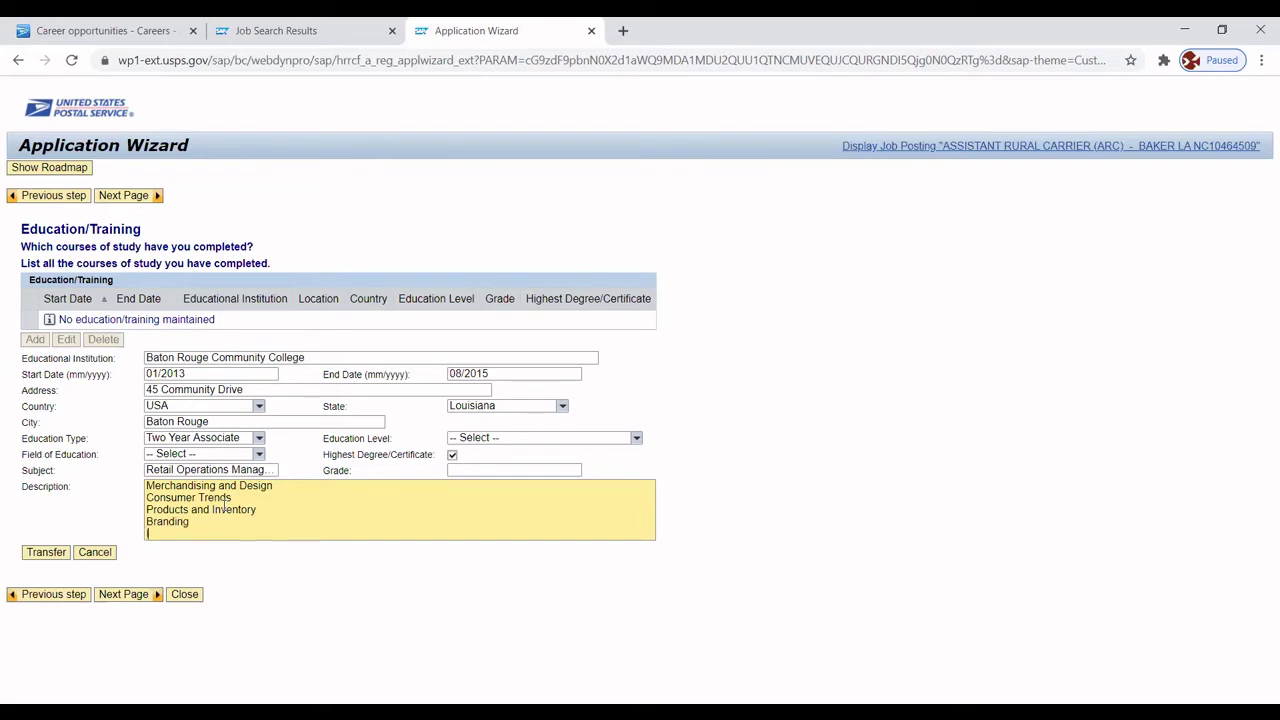
{"action": "type", "text": "nal Business"}
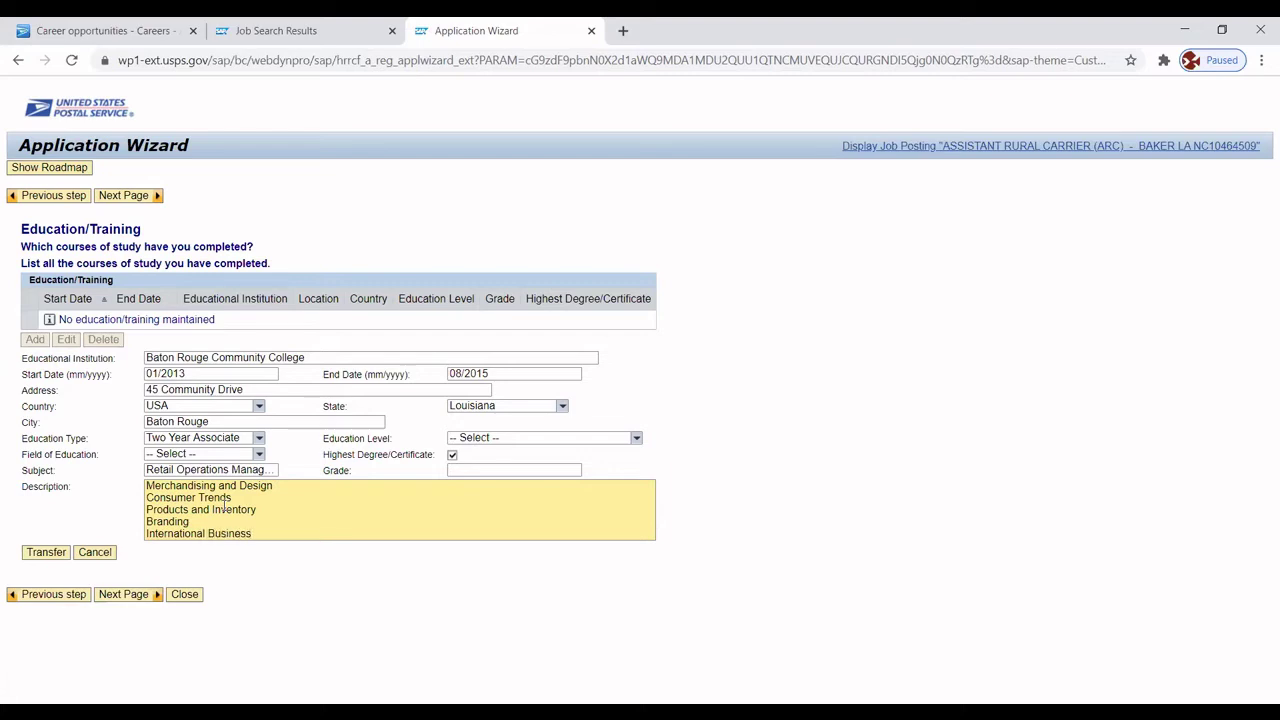
{"action": "type", "text": " and Planning"}
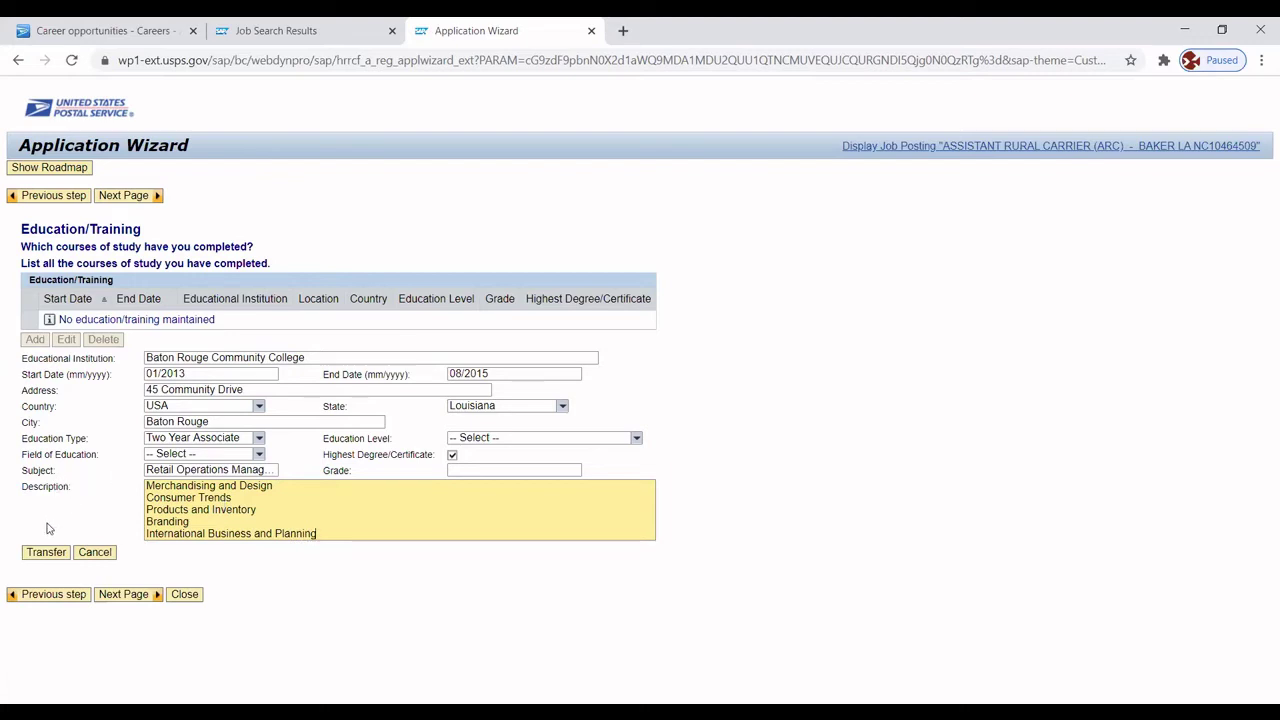
Transfer the college entry to the education table and go to General Eligibility.
{"action": "left_click", "coordinate": [44, 552]}
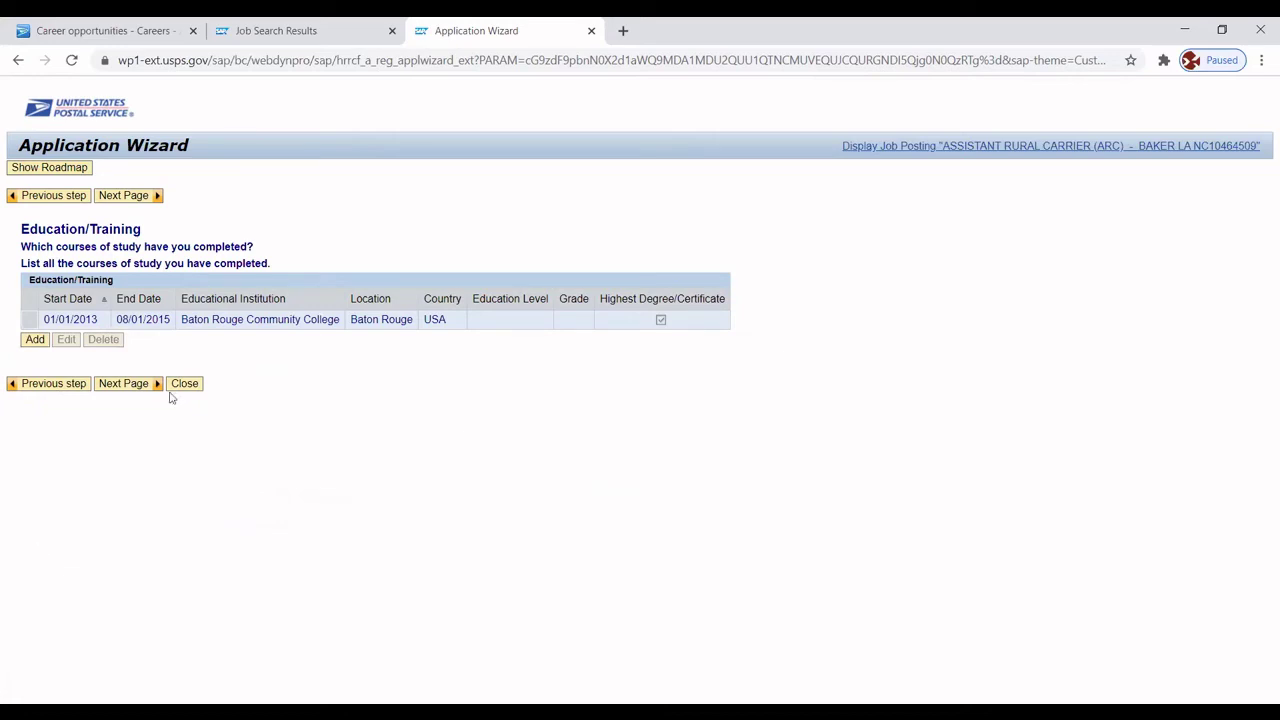
{"action": "left_click", "coordinate": [121, 384]}
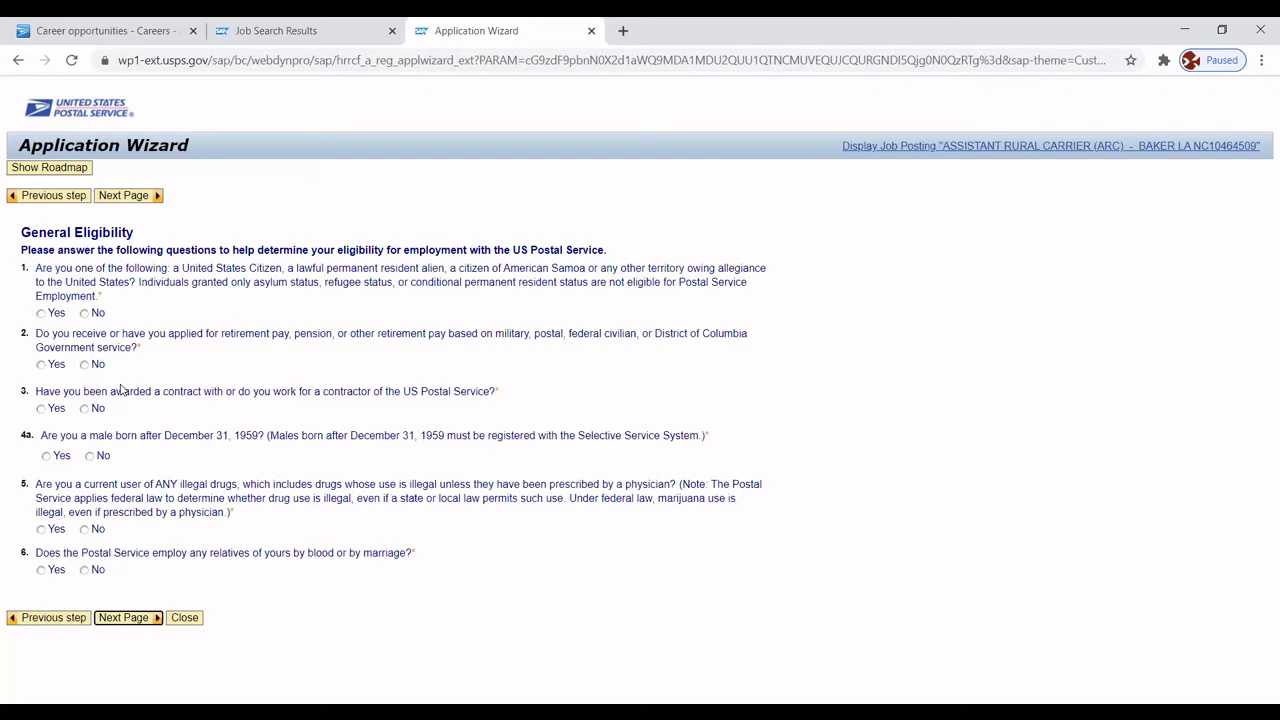
Answer eligibility questions 1, 2, 3, 4a, 4b as Yes, No, No, Yes, Yes.
{"action": "left_click", "coordinate": [41, 314]}
{"action": "left_click", "coordinate": [86, 365]}
{"action": "left_click", "coordinate": [86, 410]}
{"action": "left_click", "coordinate": [46, 456]}
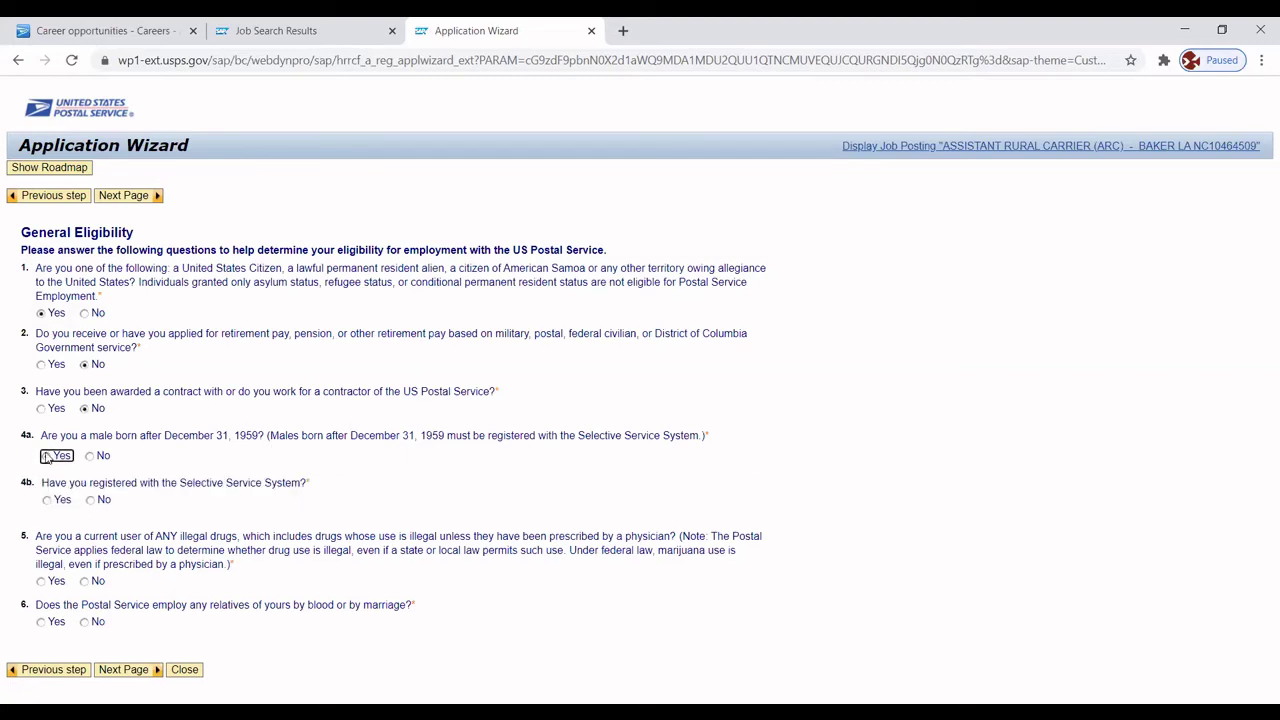
{"action": "left_click", "coordinate": [46, 456]}
{"action": "left_click", "coordinate": [46, 500]}
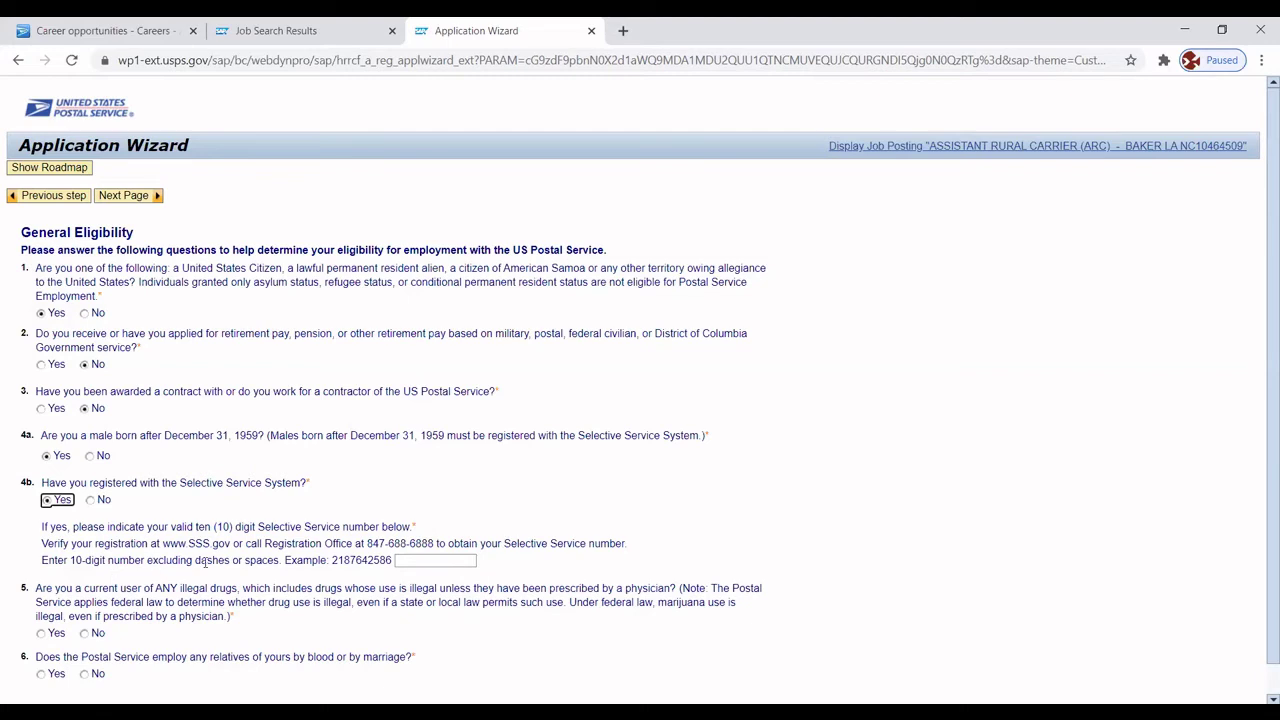
Enter the Selective Service number, answer No to questions 5 and 6, and continue.
{"action": "left_click", "coordinate": [421, 560]}
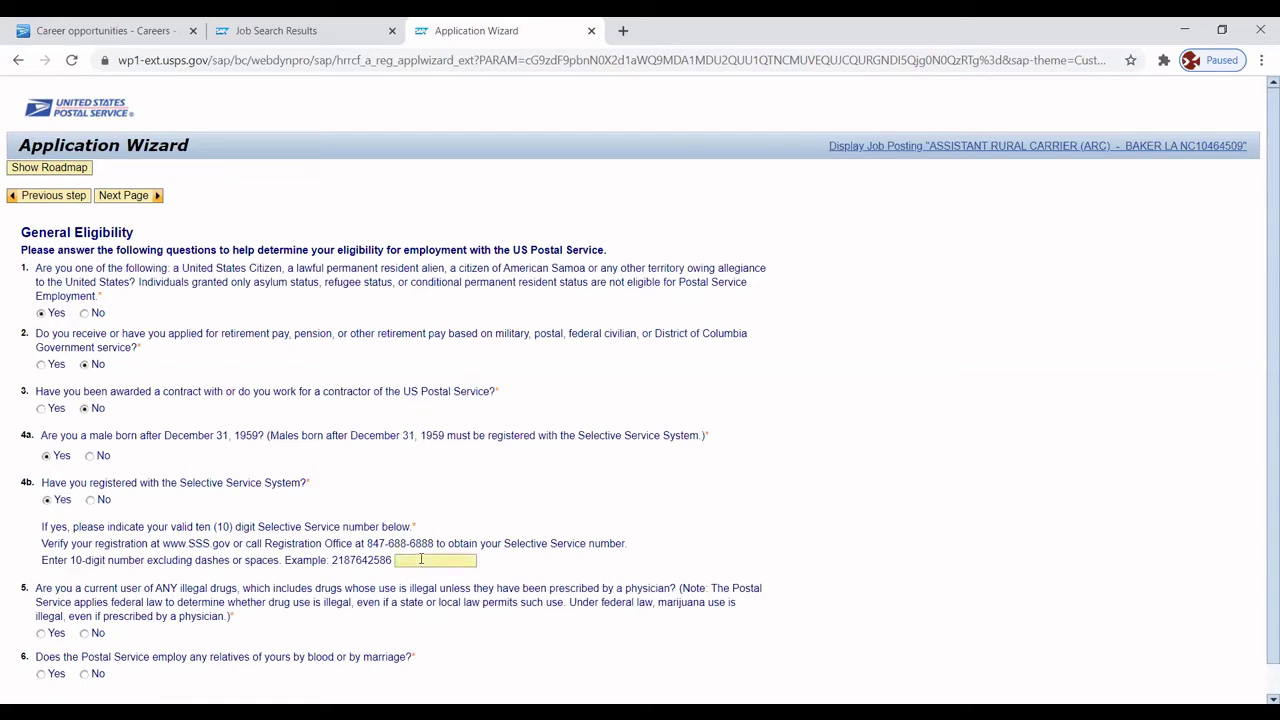
{"action": "scroll", "coordinate": [1259, 345], "scroll_direction": "down", "scroll_amount": 1}
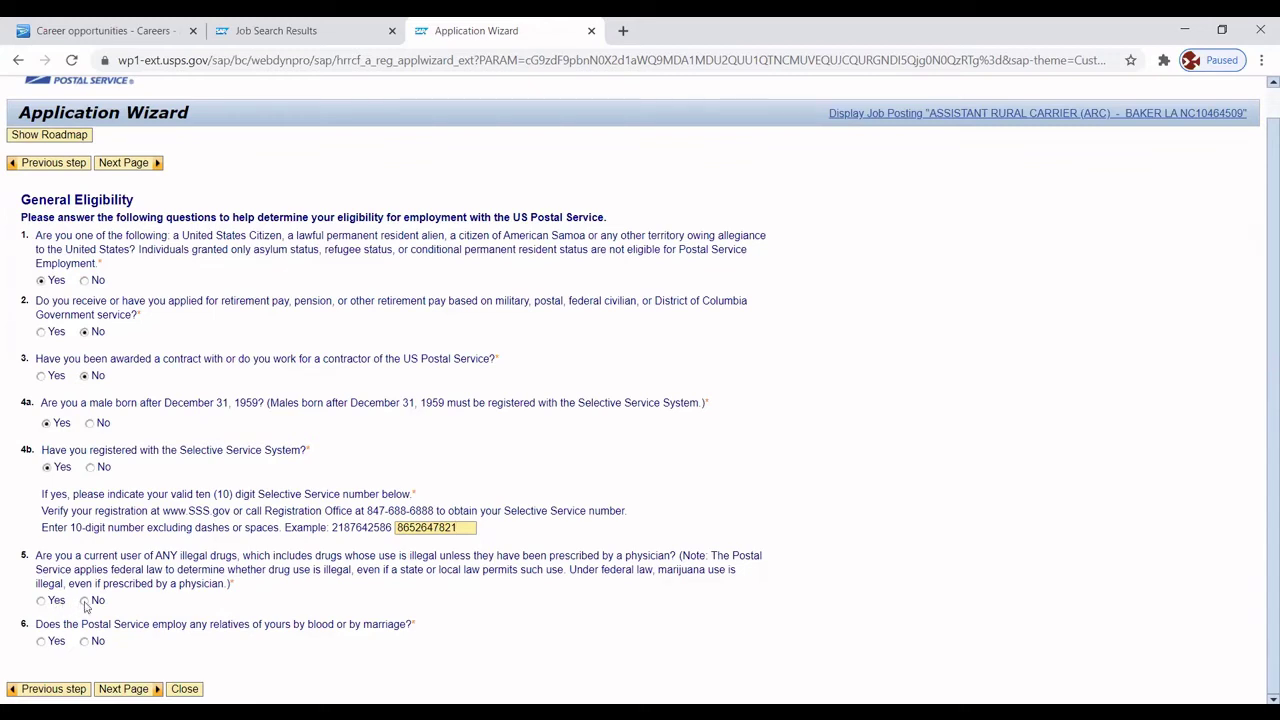
{"action": "left_click", "coordinate": [85, 601]}
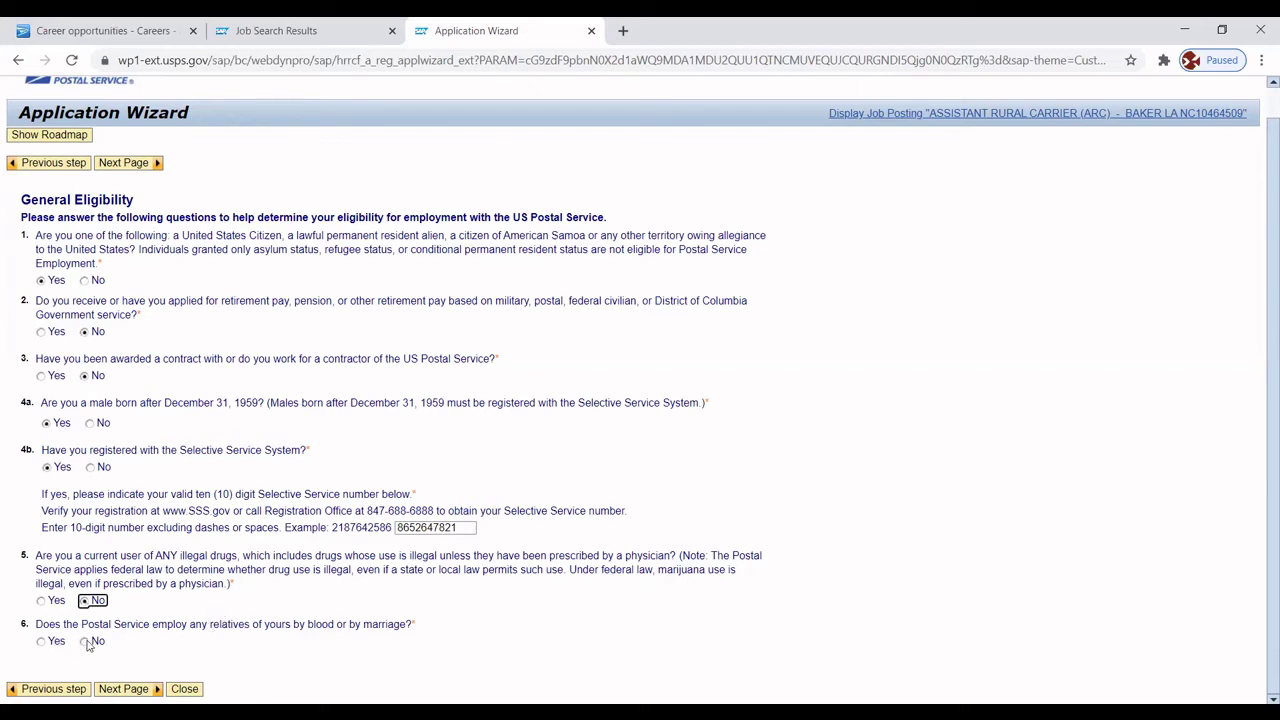
{"action": "left_click", "coordinate": [85, 642]}
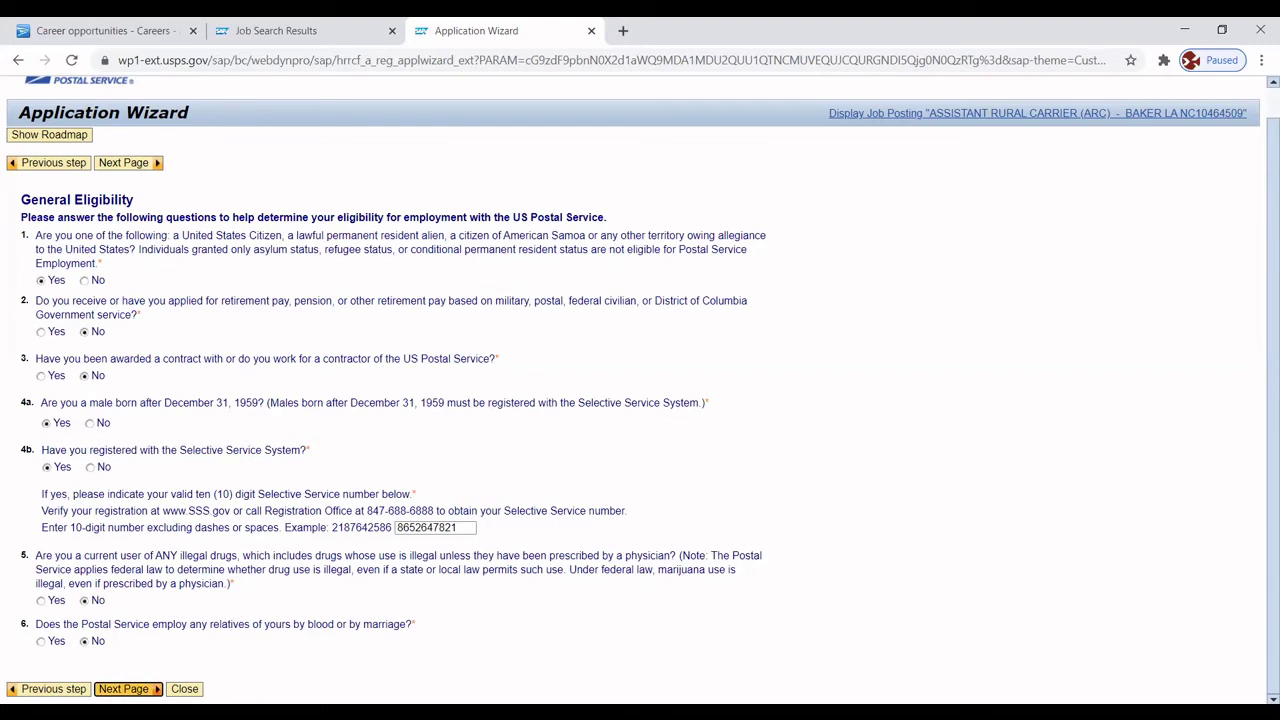
{"action": "left_click", "coordinate": [123, 689]}
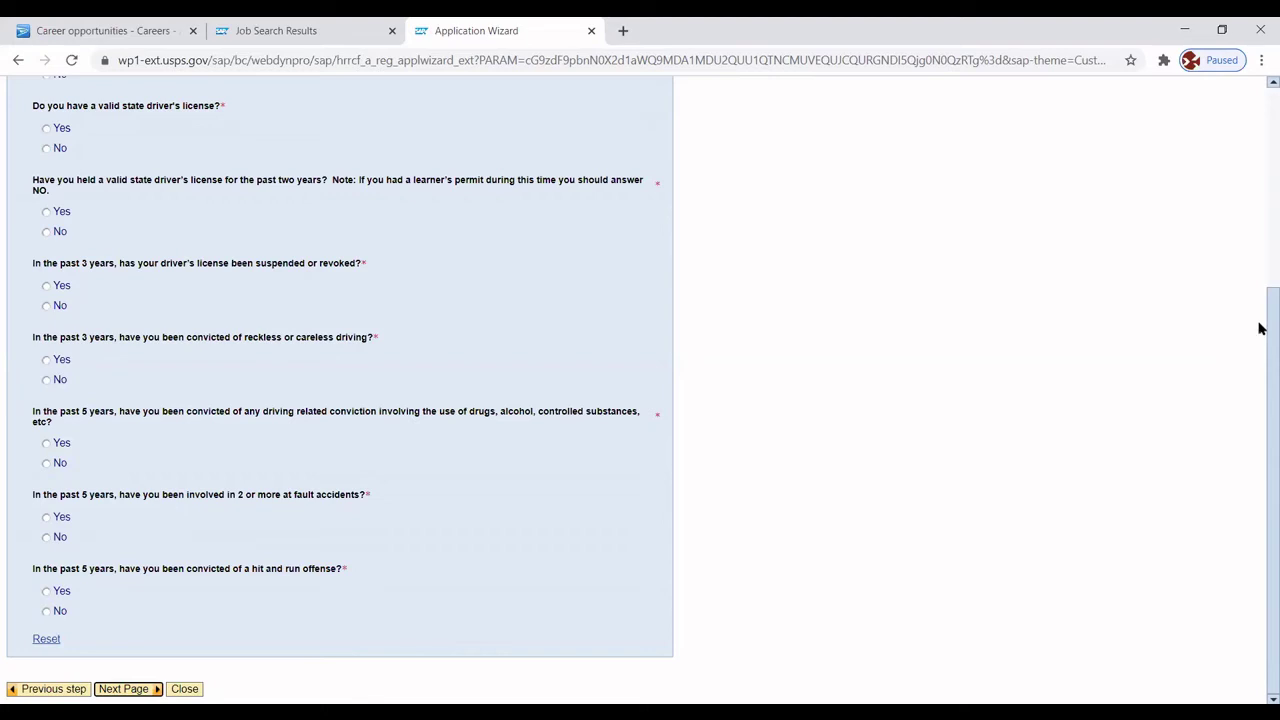
Answer Yes to English, valid license and two-year license; No to suspension and reckless driving.
{"action": "scroll", "coordinate": [1260, 300], "scroll_direction": "up", "scroll_amount": 5}
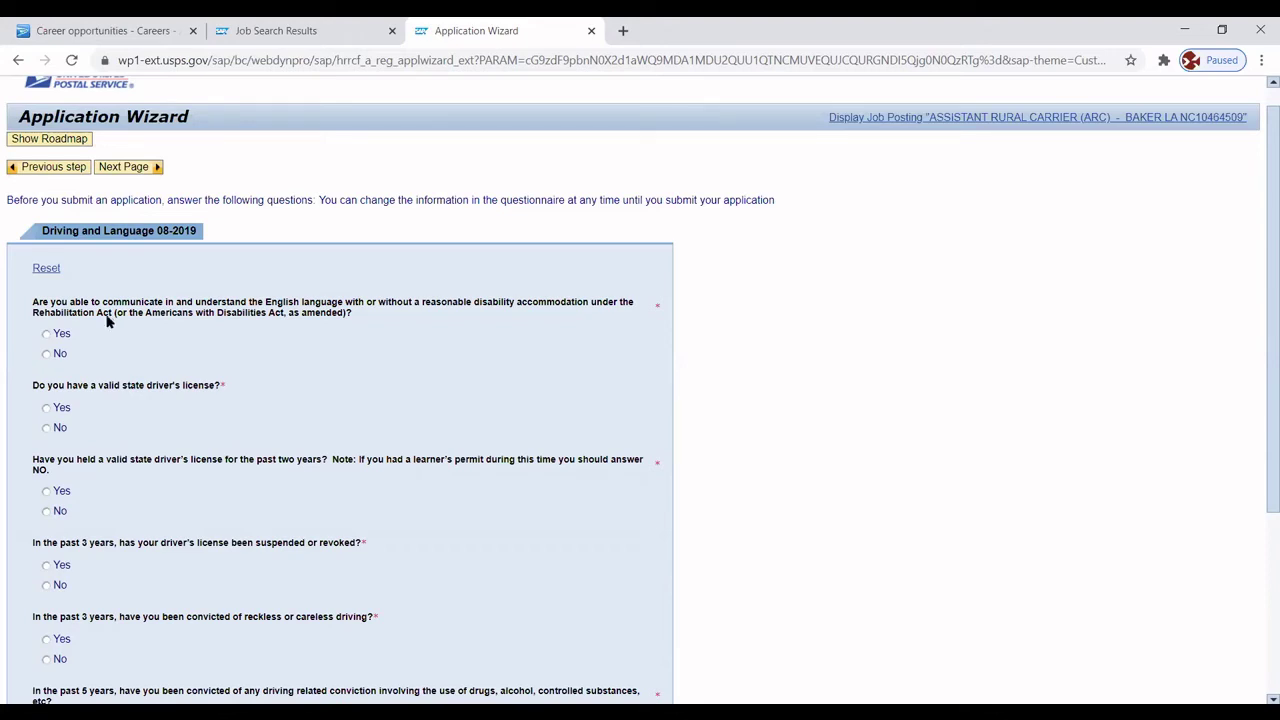
{"action": "left_click", "coordinate": [46, 335]}
{"action": "left_click", "coordinate": [46, 410]}
{"action": "left_click", "coordinate": [45, 491]}
{"action": "left_click", "coordinate": [46, 585]}
{"action": "left_click", "coordinate": [46, 659]}
Answer No to drug/alcohol driving, at-fault accidents and hit-and-run questions, then continue to Veterans' Preference.
{"action": "scroll", "coordinate": [1258, 380], "scroll_direction": "down", "scroll_amount": 1}
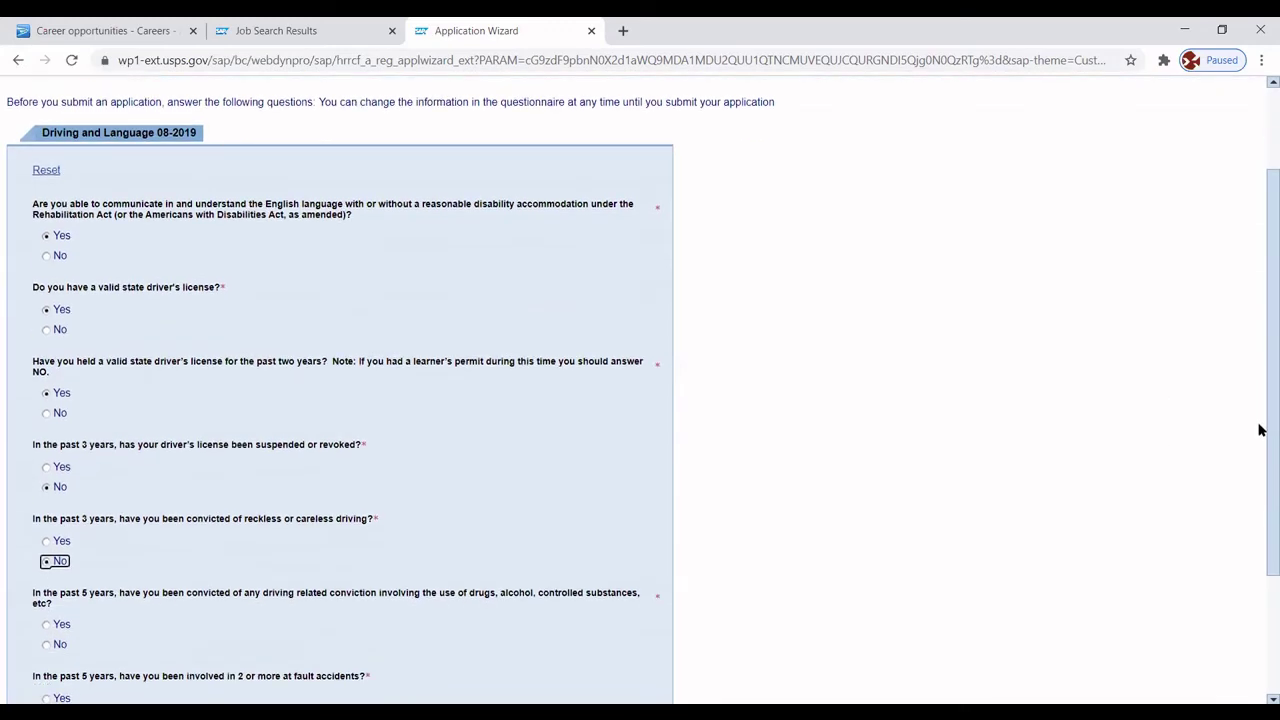
{"action": "scroll", "coordinate": [1260, 430], "scroll_direction": "down", "scroll_amount": 1}
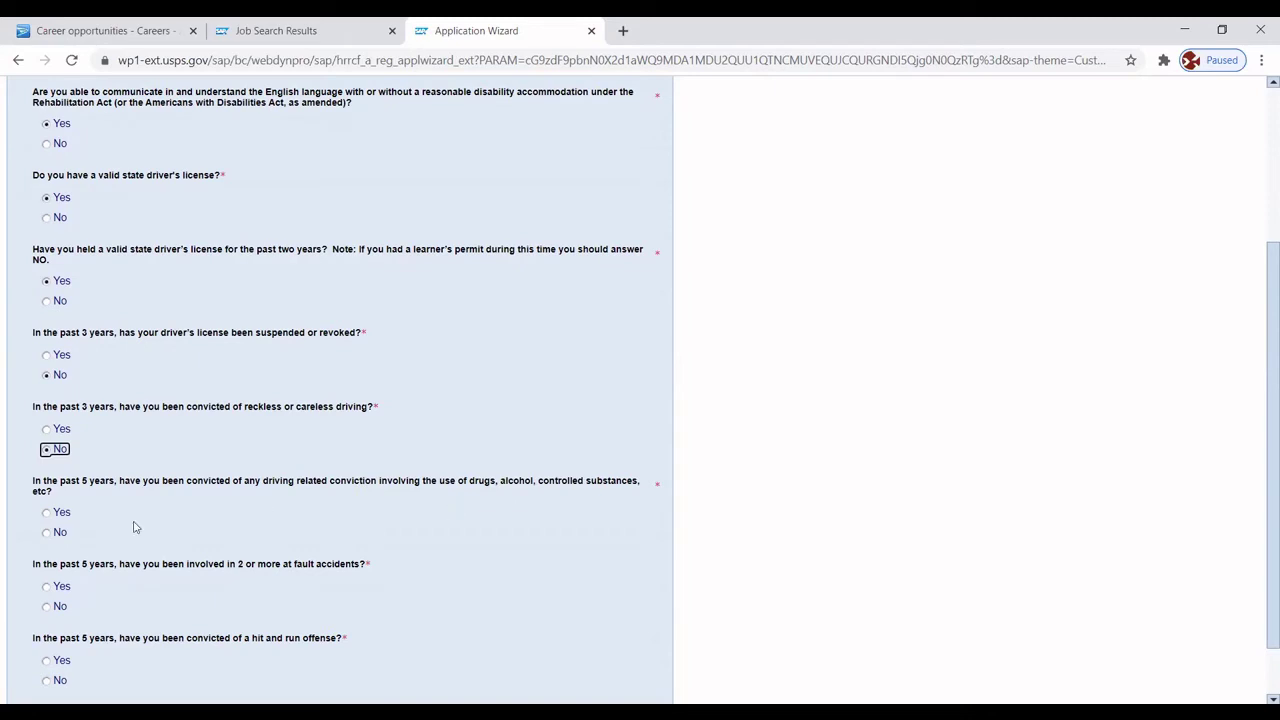
{"action": "left_click", "coordinate": [52, 534]}
{"action": "left_click", "coordinate": [47, 607]}
{"action": "left_click", "coordinate": [47, 681]}
{"action": "scroll", "coordinate": [1259, 420], "scroll_direction": "down", "scroll_amount": 2}
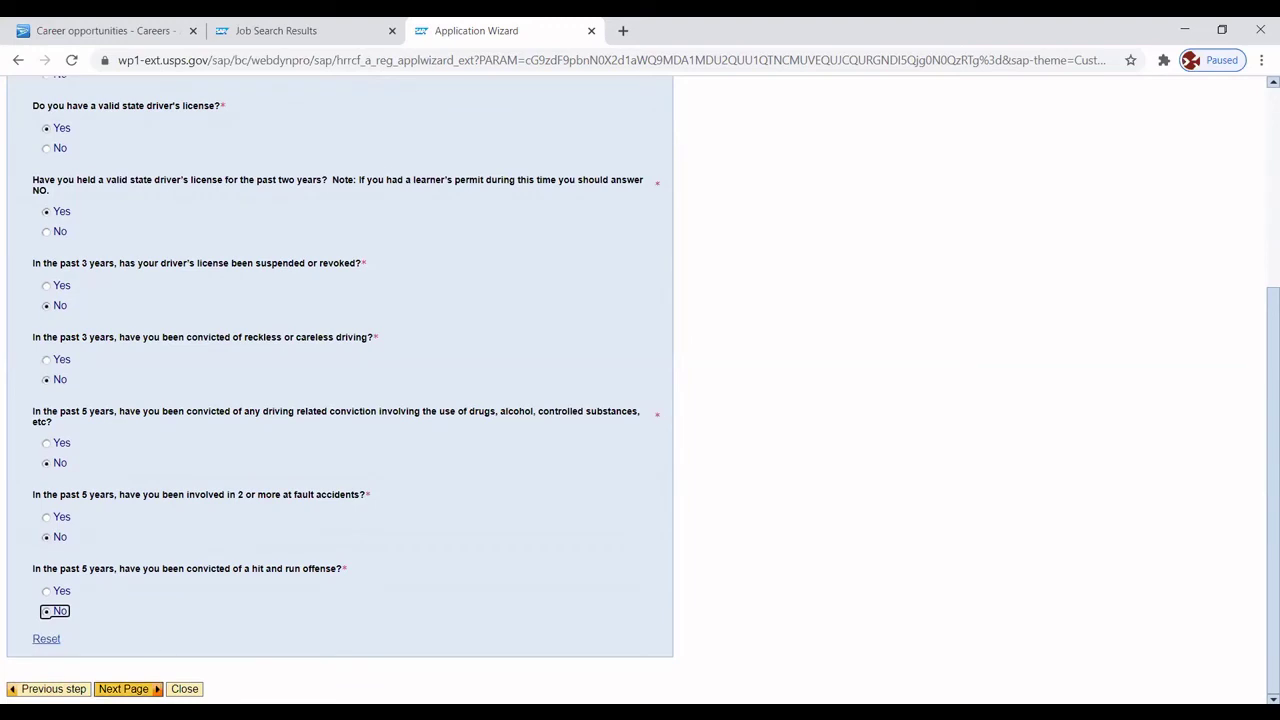
{"action": "left_click", "coordinate": [123, 689]}
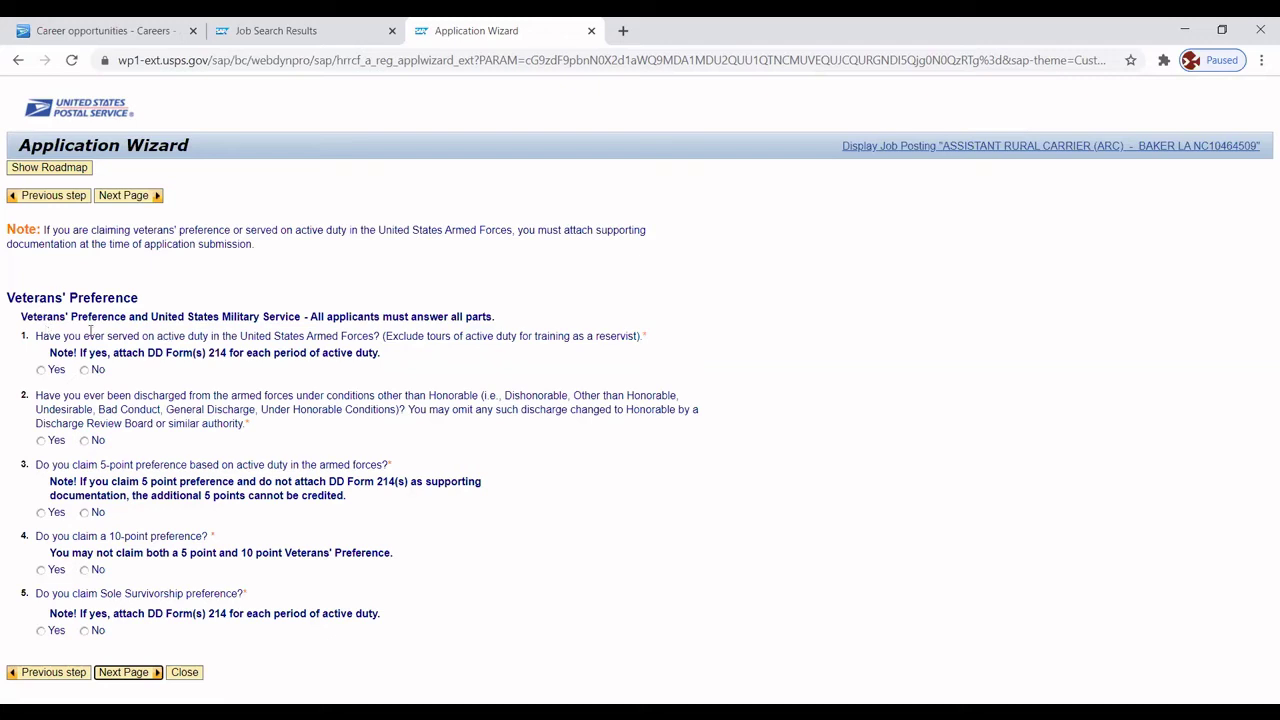
Answer No to active duty, discharge, 5-point, 10-point and Sole Survivorship questions, then continue.
{"action": "left_click", "coordinate": [84, 371]}
{"action": "left_click", "coordinate": [84, 441]}
{"action": "left_click", "coordinate": [85, 513]}
{"action": "left_click", "coordinate": [84, 570]}
{"action": "left_click", "coordinate": [86, 631]}
{"action": "left_click", "coordinate": [123, 672]}
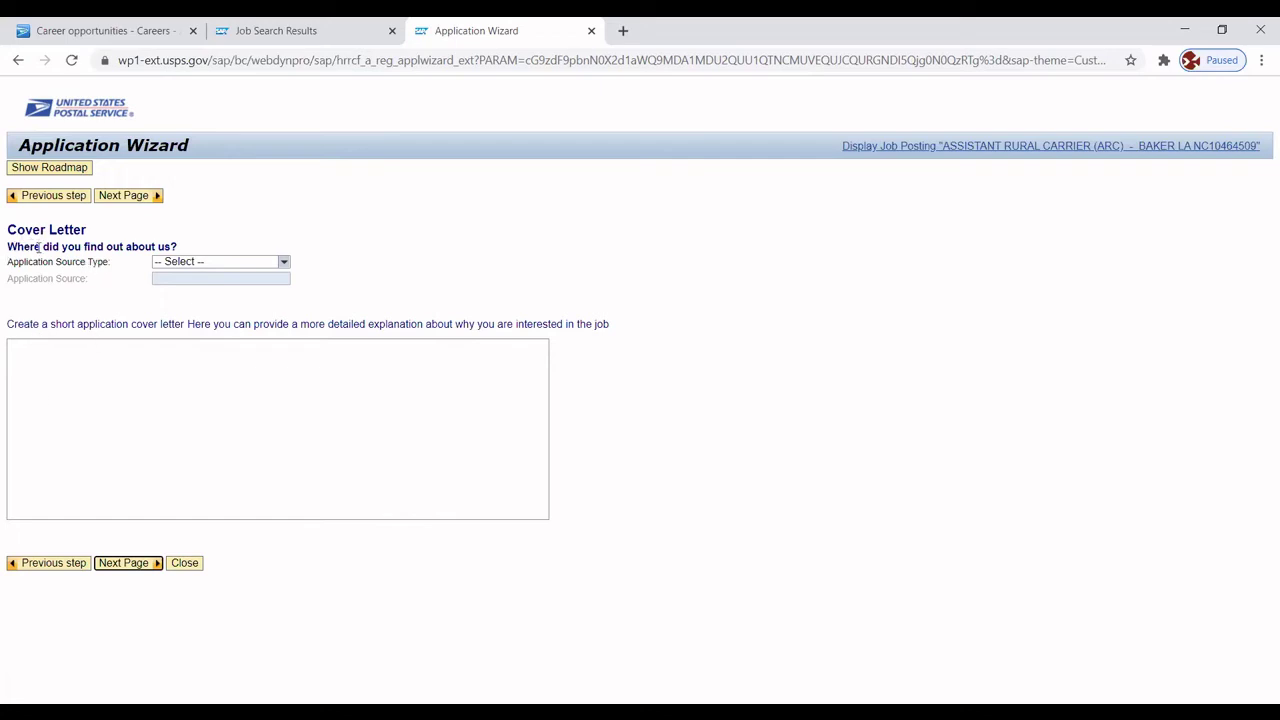
Set Application Source Type to Website and Application Source to USPS.com.
{"action": "left_click", "coordinate": [285, 262]}
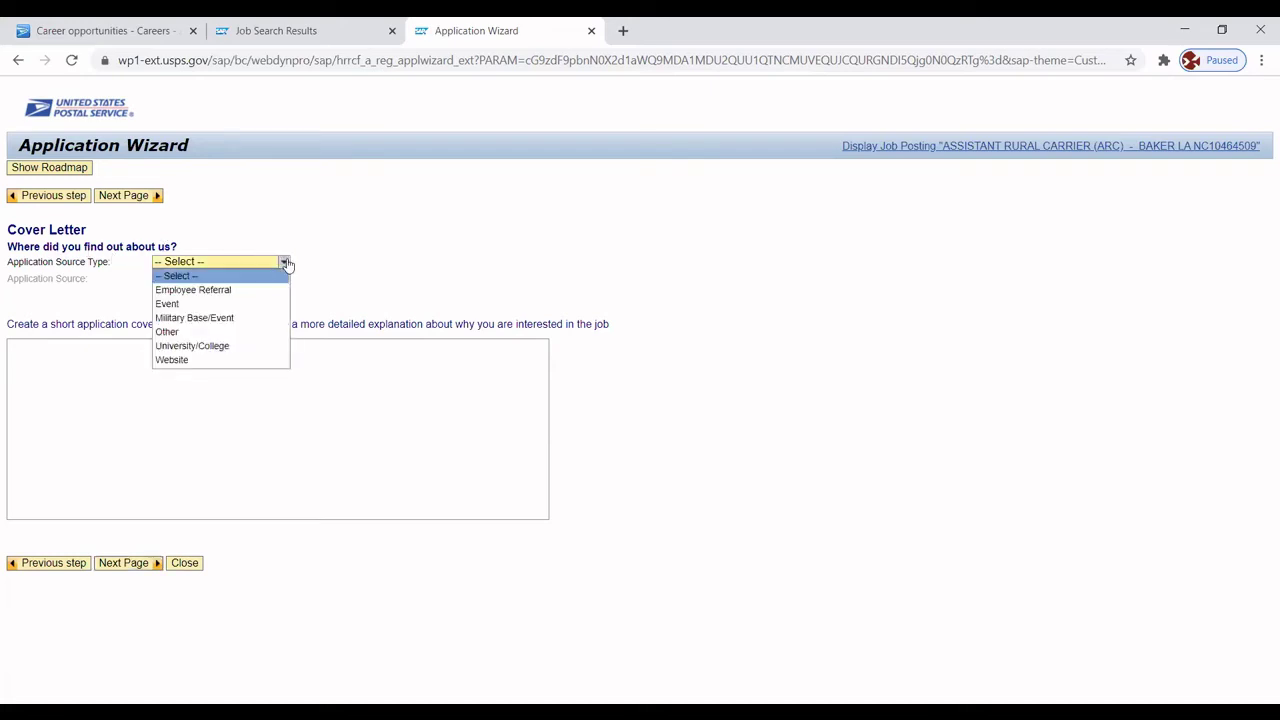
{"action": "left_click", "coordinate": [168, 360]}
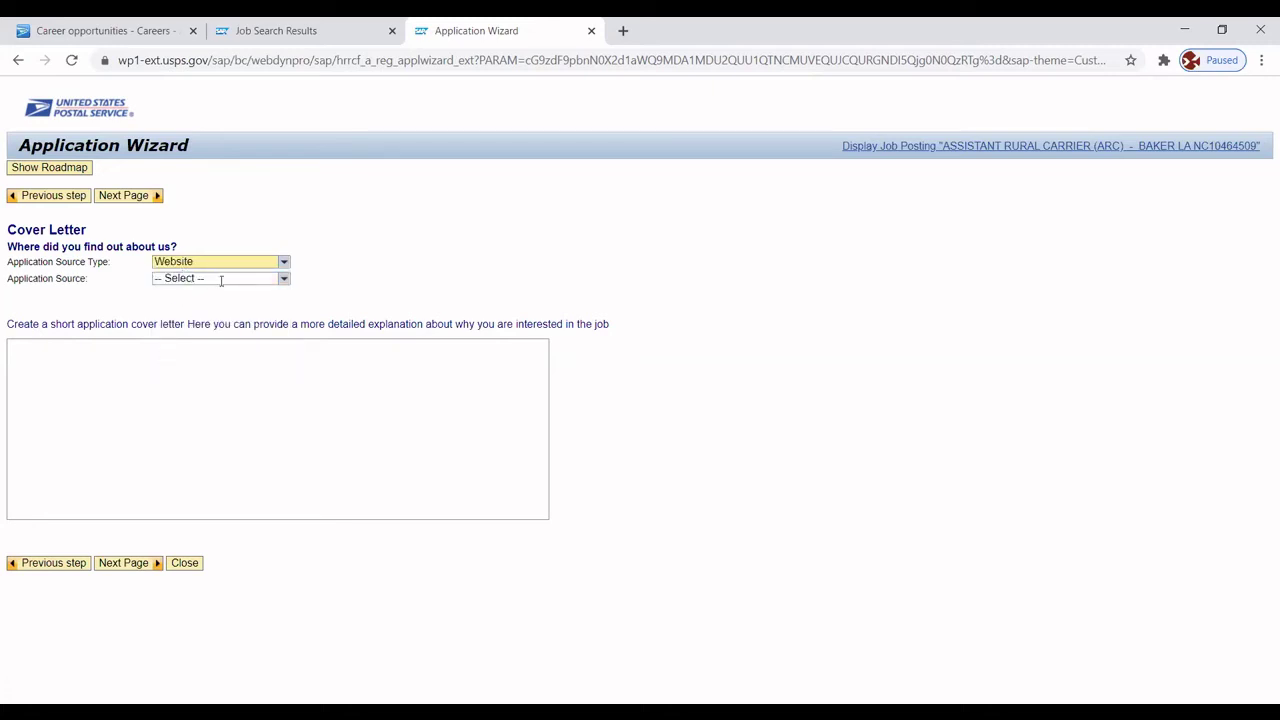
{"action": "left_click", "coordinate": [285, 280]}
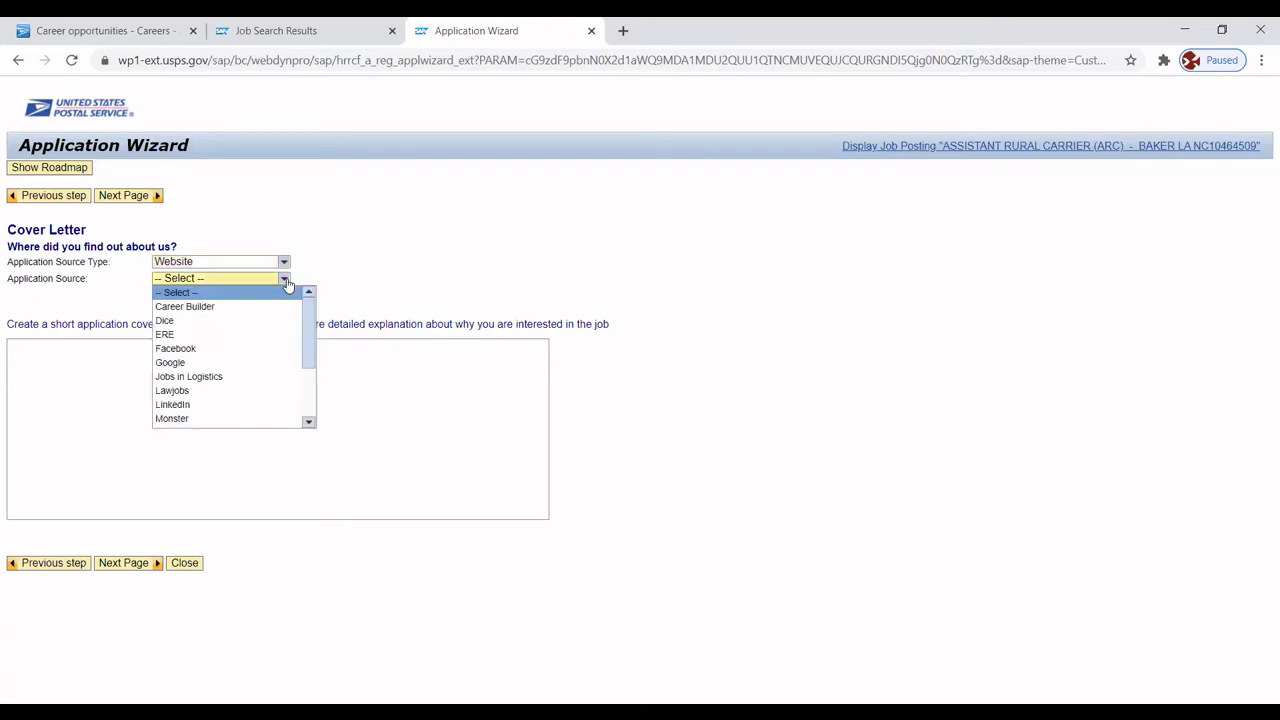
{"action": "left_click_drag", "start_coordinate": [309, 313], "coordinate": [306, 372]}
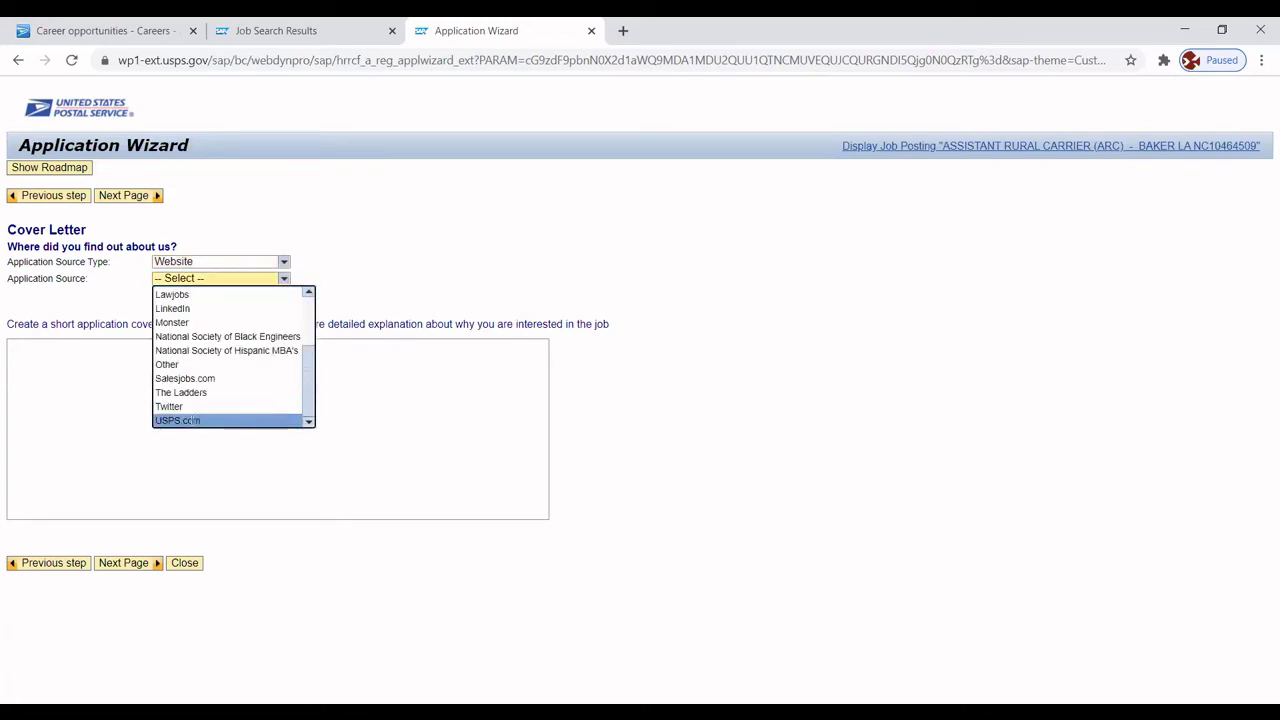
{"action": "left_click", "coordinate": [192, 420]}
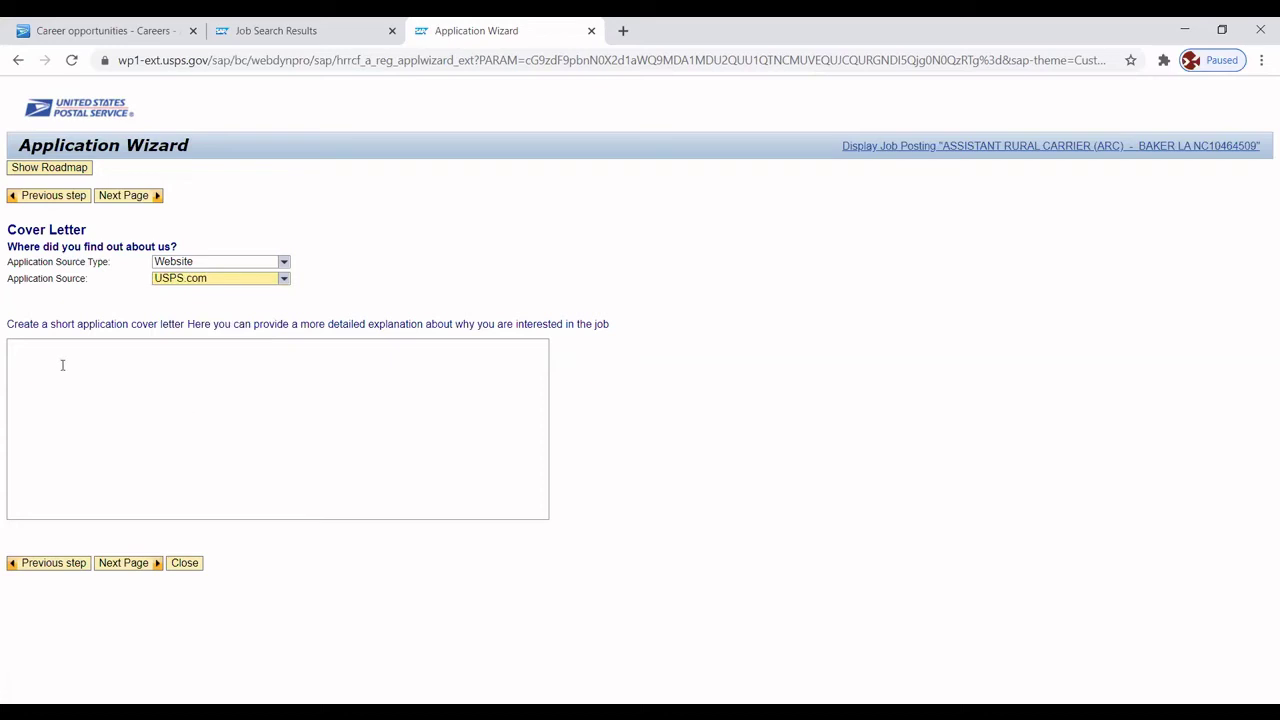
{"action": "left_click", "coordinate": [62, 365]}
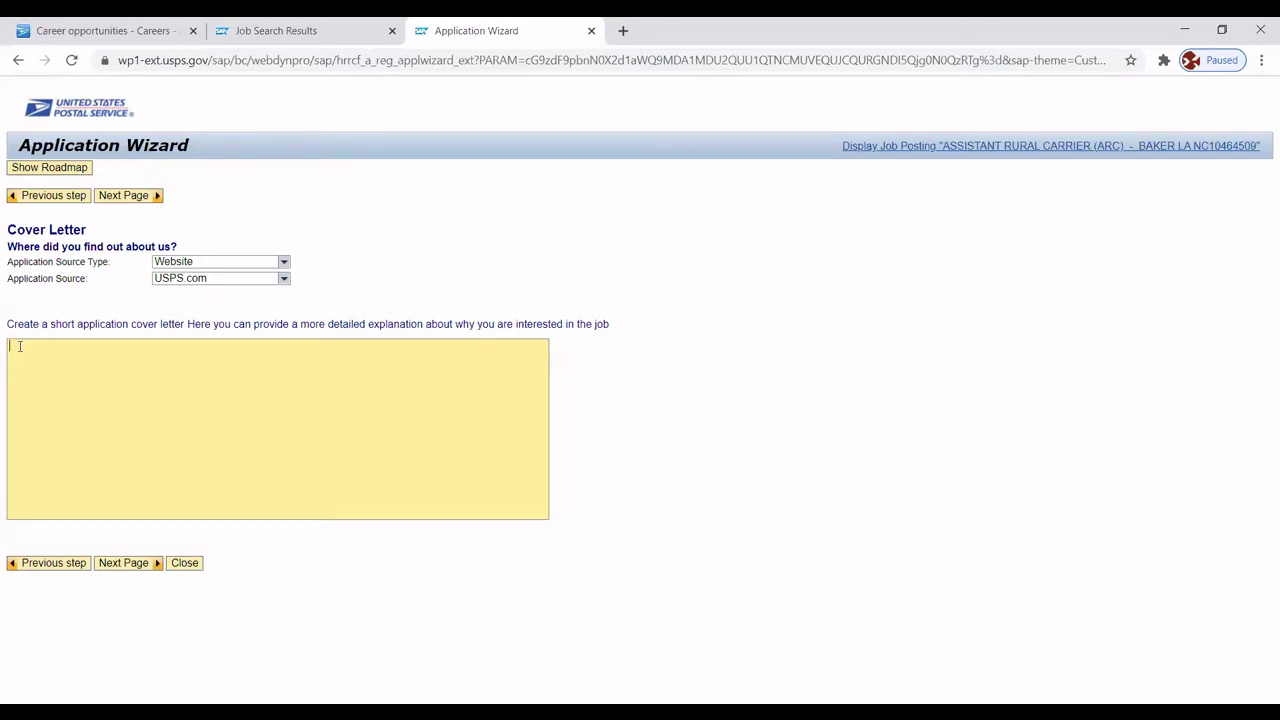
Type the letter header with the applicant's name, city, phone number and e-mail address.
{"action": "key", "text": "Return"}
{"action": "type", "text": "Bak"}
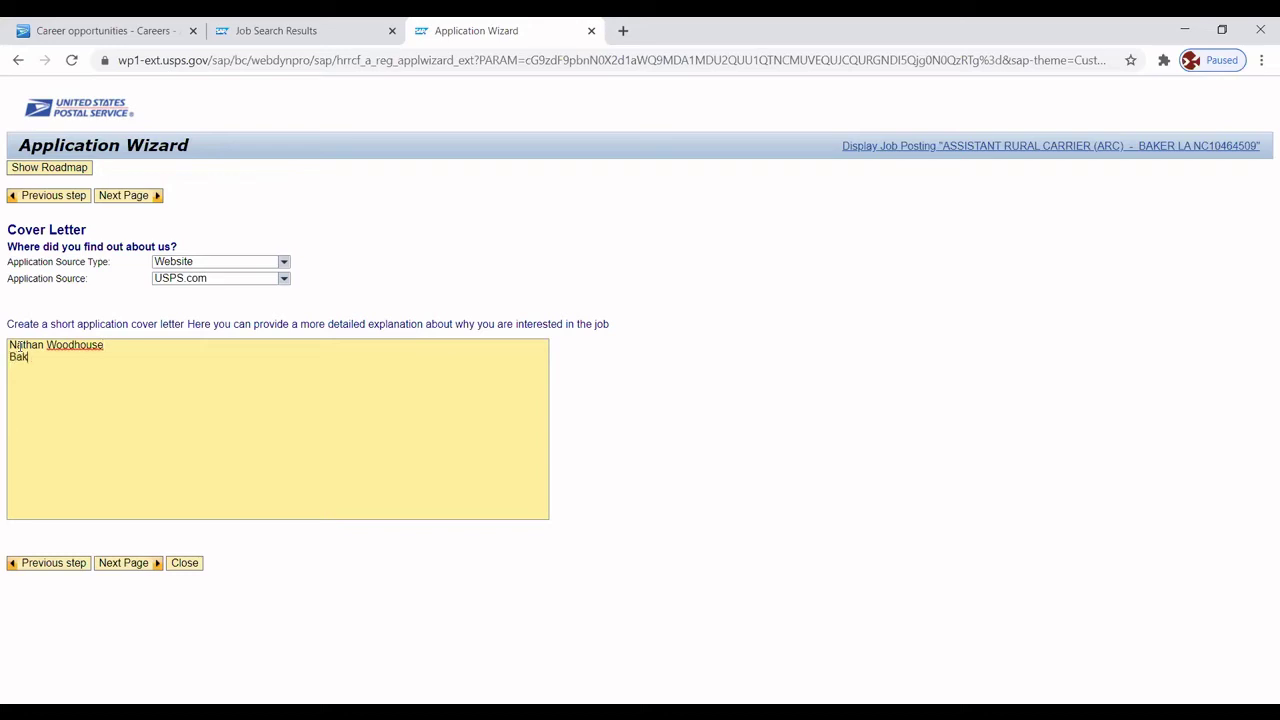
{"action": "type", "text": "er, Louisiana "}
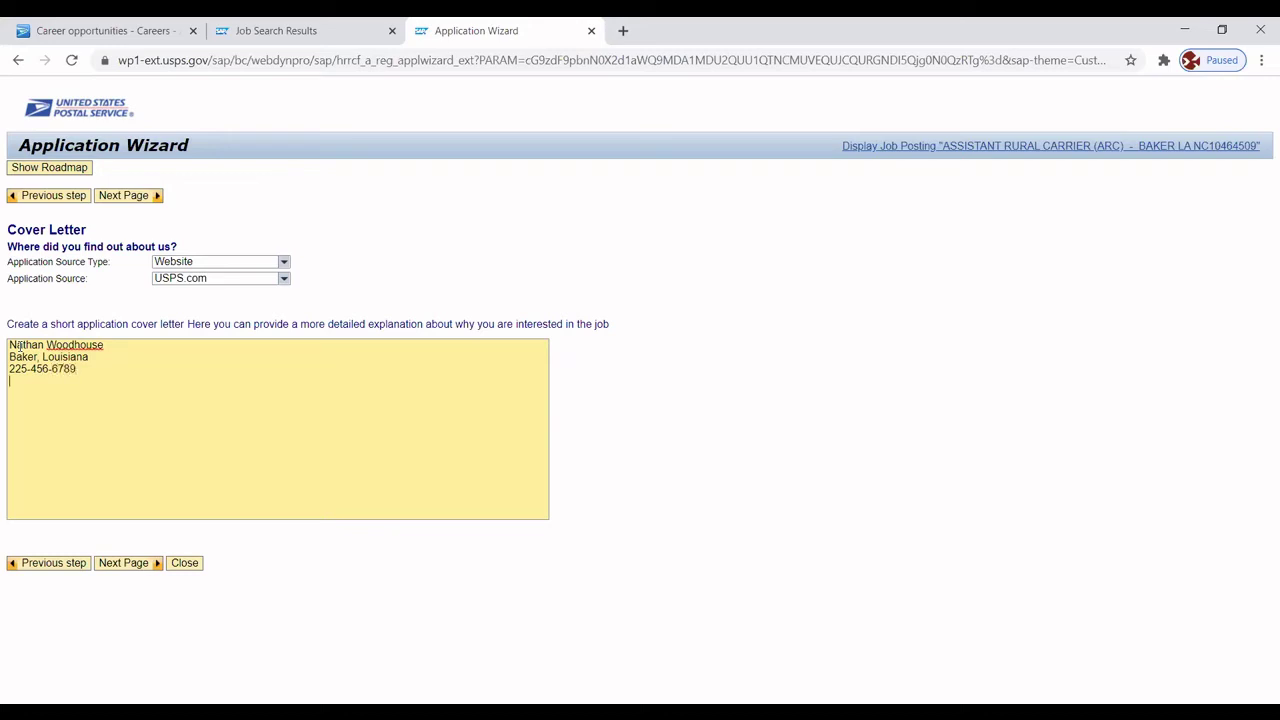
{"action": "key", "text": "Return"}
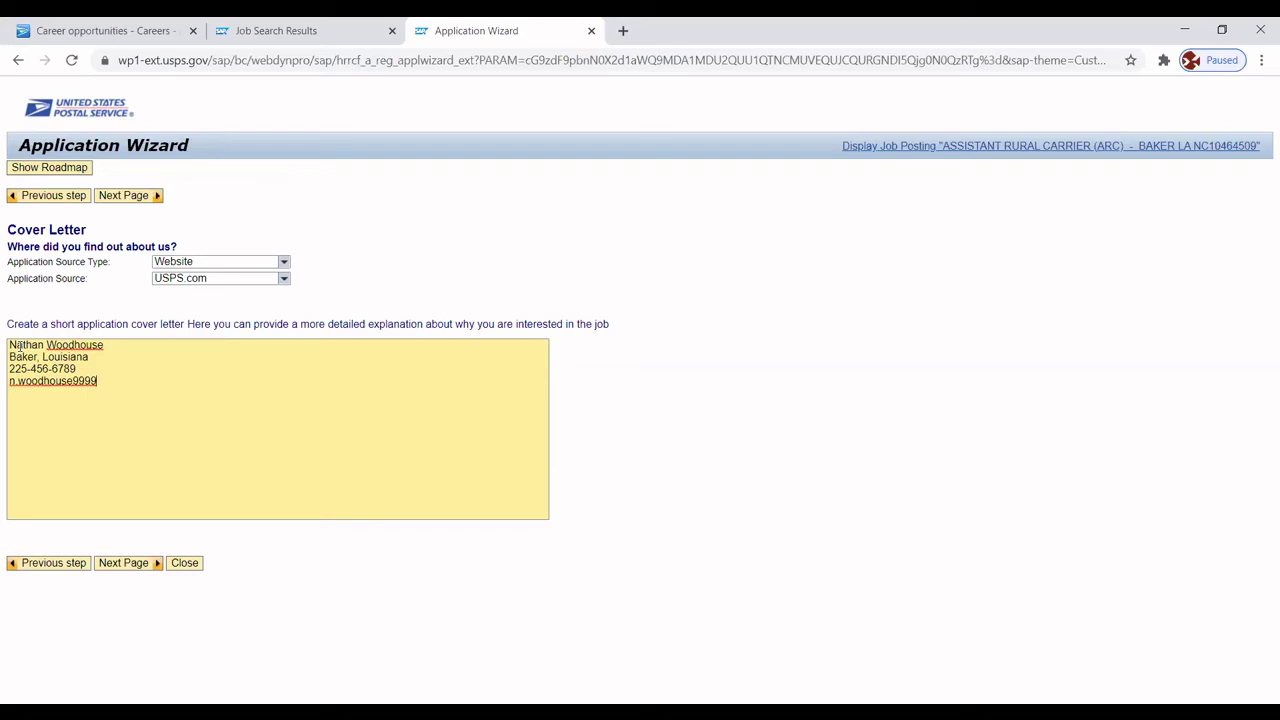
{"action": "key", "text": "Return"}
{"action": "key", "text": "Return"}
Add the date September 3, 2020, 'Dear Post Master General' and the ARC posting opening sentence.
{"action": "type", "text": "September 3"}
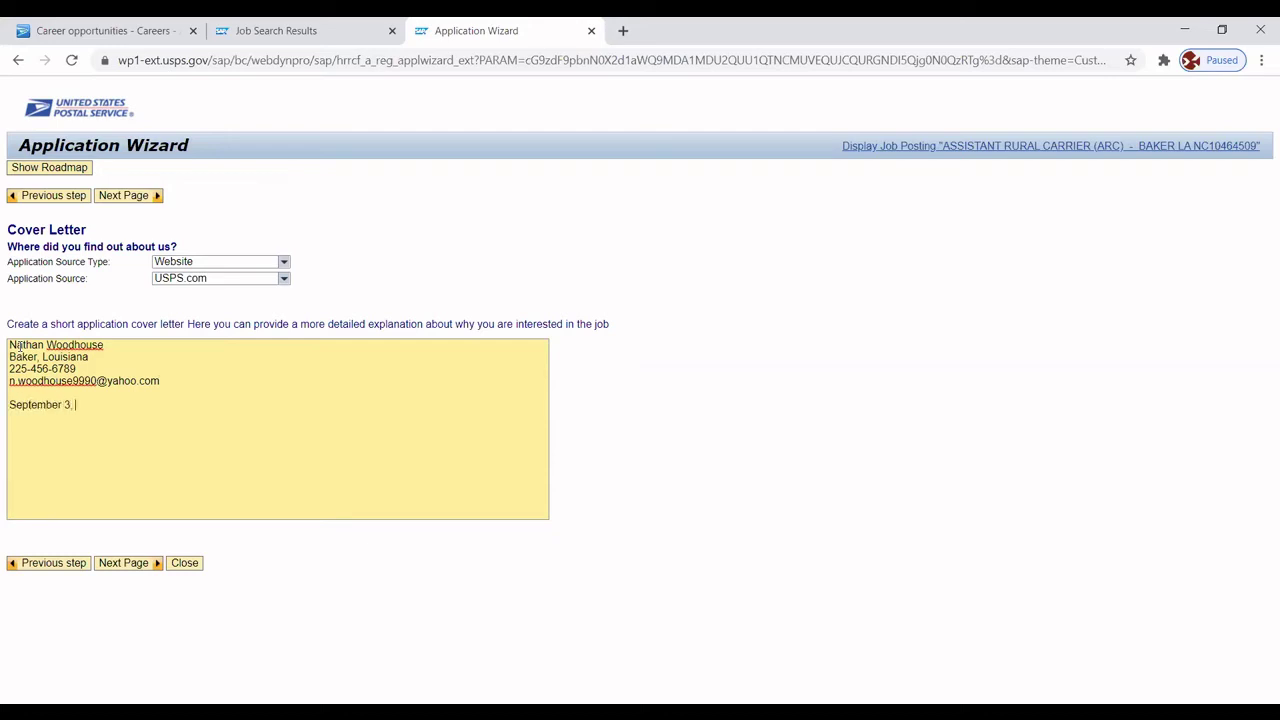
{"action": "type", "text": ", 2020  "}
{"action": "type", "text": "Dear Post"}
{"action": "type", "text": " Master G"}
{"action": "type", "text": "eneral:"}
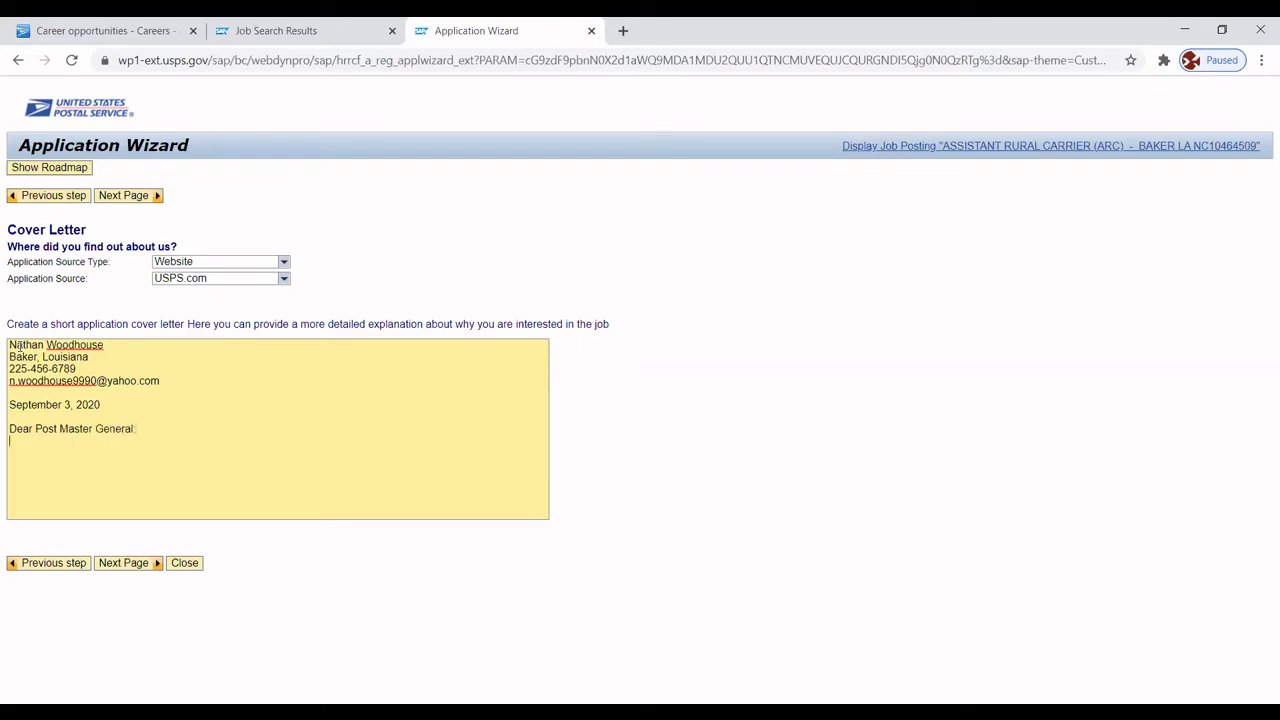
{"action": "key", "text": "Return"}
{"action": "type", "text": "I am responding to the Assistant R"}
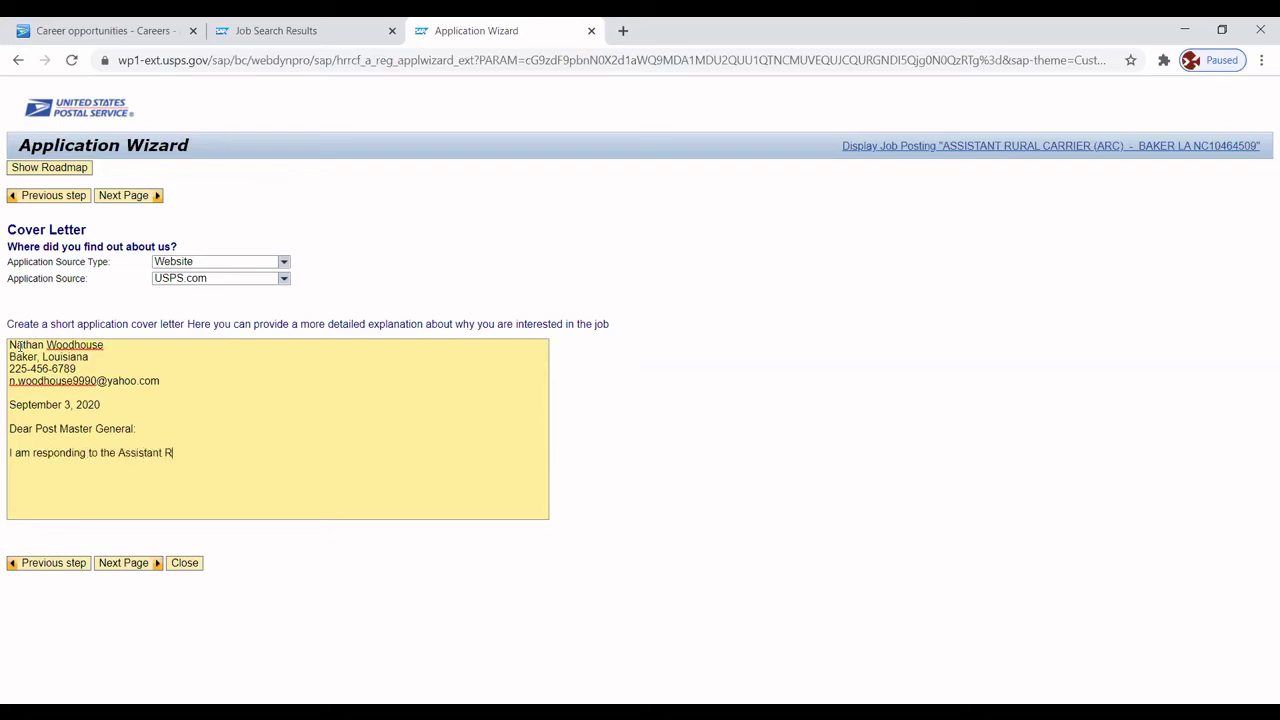
{"action": "type", "text": "ural Carrier (ARC) position listone"}
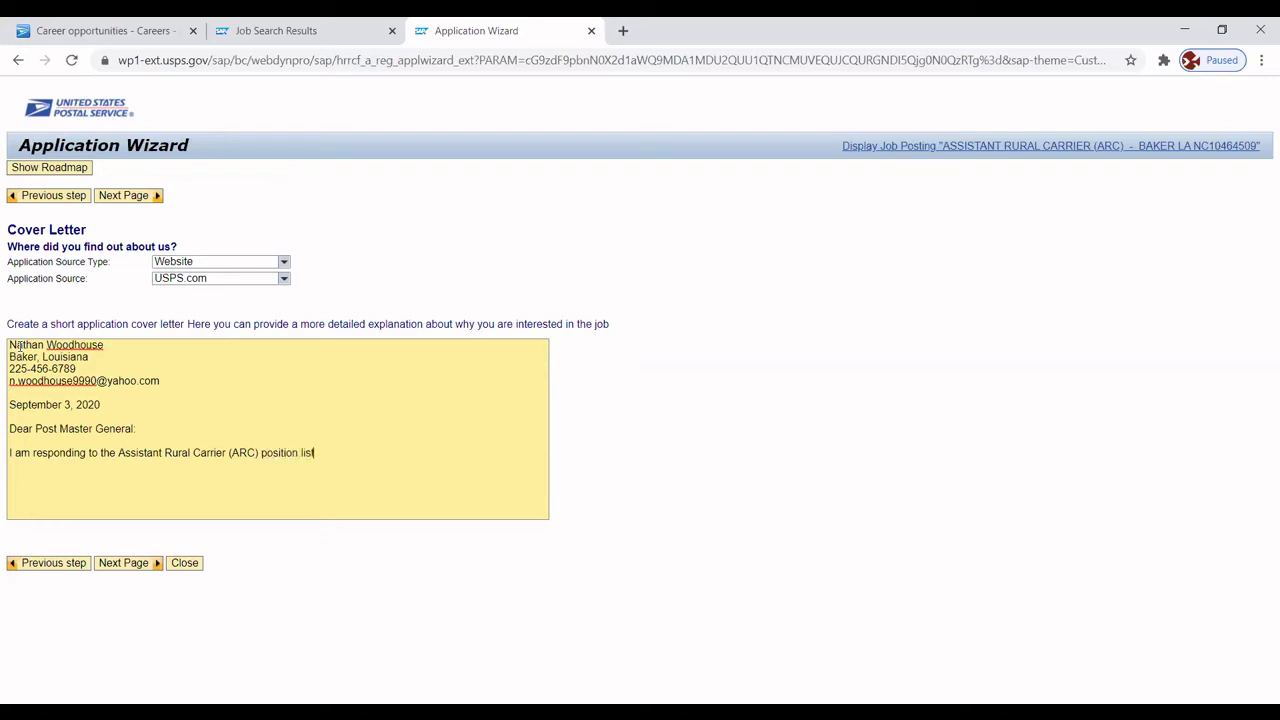
{"action": "key", "text": "BackSpace"}
{"action": "key", "text": "BackSpace"}
{"action": "type", "text": "ed on your website."}
{"action": "key", "text": "Return"}
{"action": "left_click", "coordinate": [19, 345]}
{"action": "type", "text": "My"}
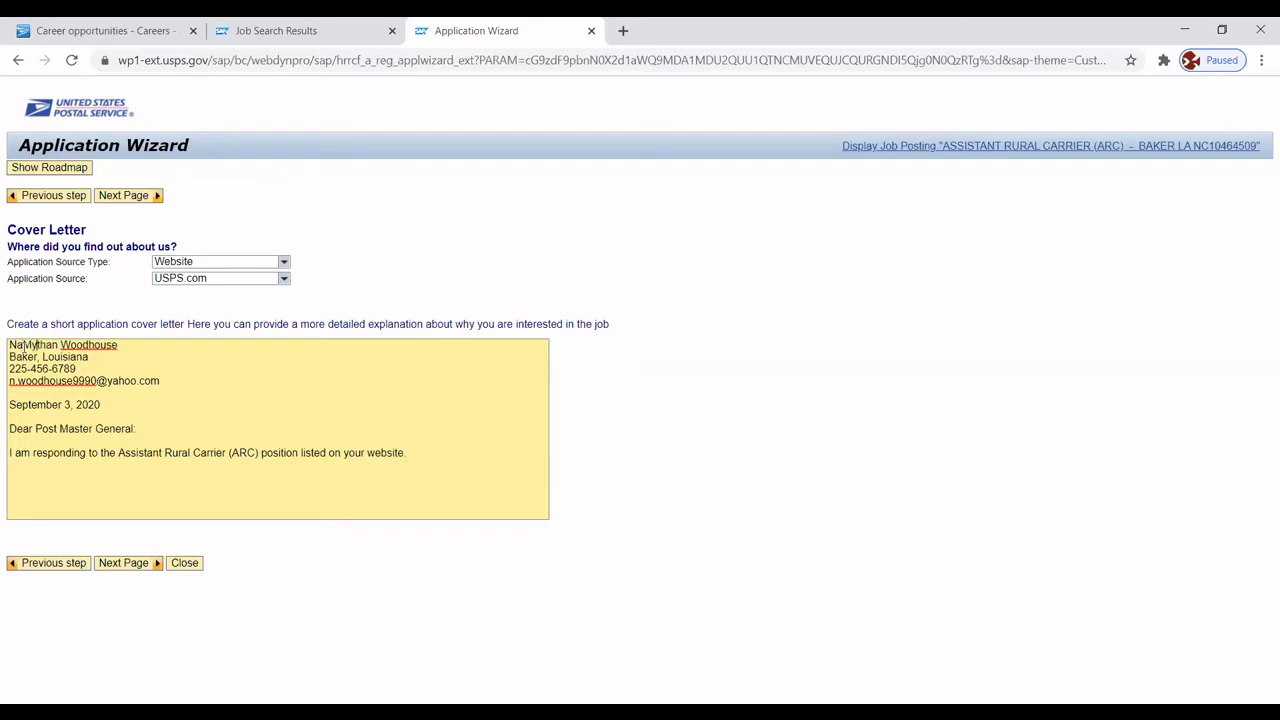
{"action": "type", "text": " back"}
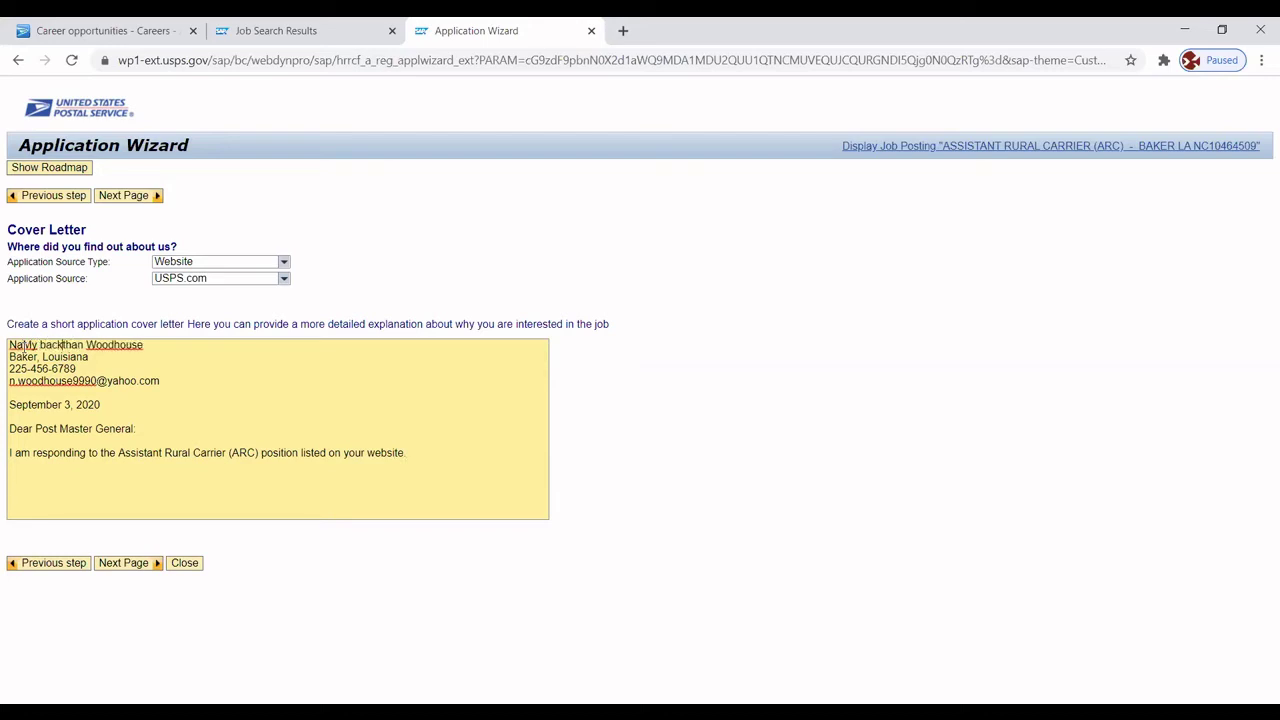
{"action": "key", "text": "BackSpace"}
{"action": "key", "text": "BackSpace"}
{"action": "key", "text": "BackSpace"}
{"action": "key", "text": "BackSpace"}
{"action": "key", "text": "BackSpace"}
{"action": "key", "text": "BackSpace"}
{"action": "key", "text": "BackSpace"}
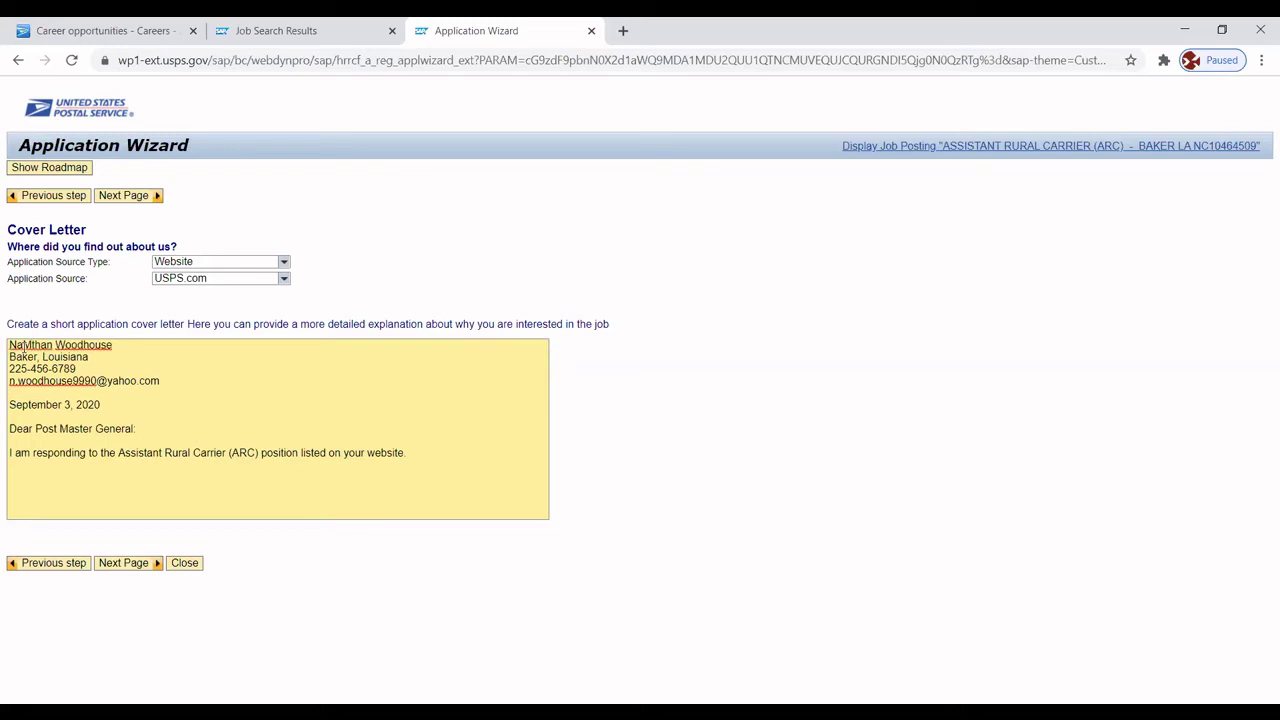
Write the paragraph about six years' delivery-driver experience fitting the position.
{"action": "left_click", "coordinate": [17, 471]}
{"action": "type", "text": "My back"}
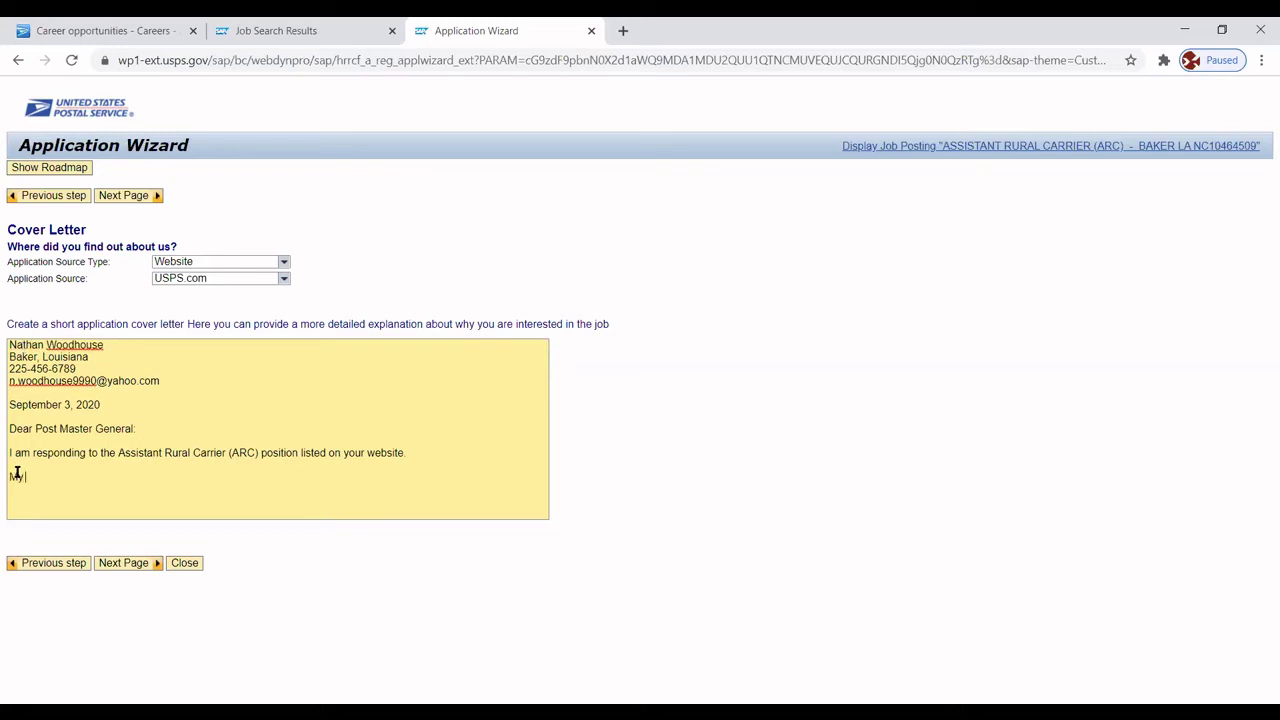
{"action": "type", "text": "ground and experience "}
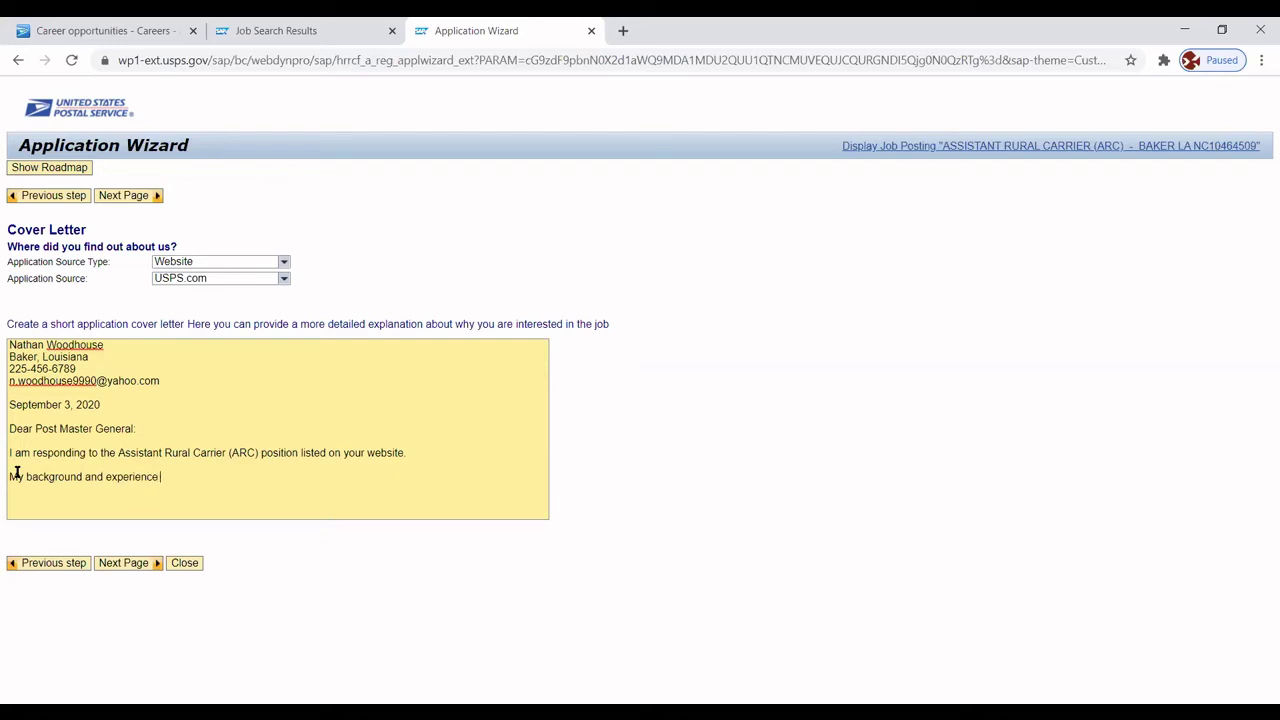
{"action": "type", "text": "would be an excellent fit for"}
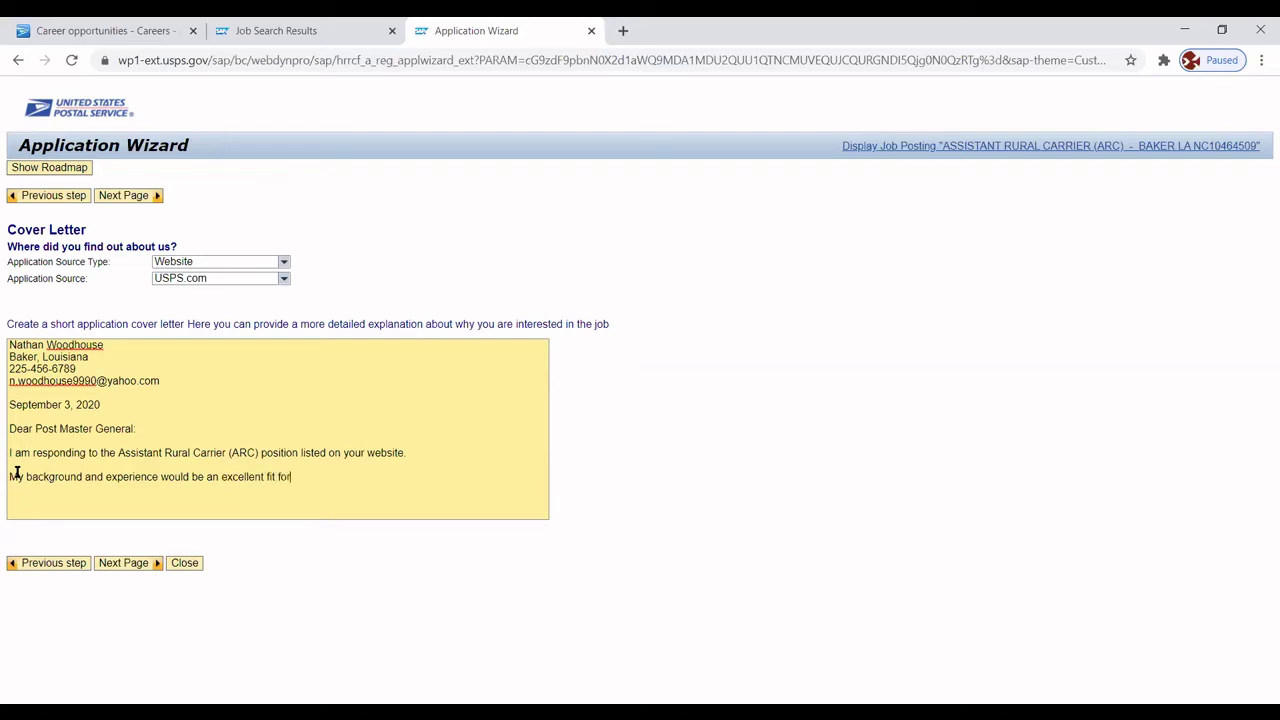
{"action": "type", "text": " this position.  I have the required"}
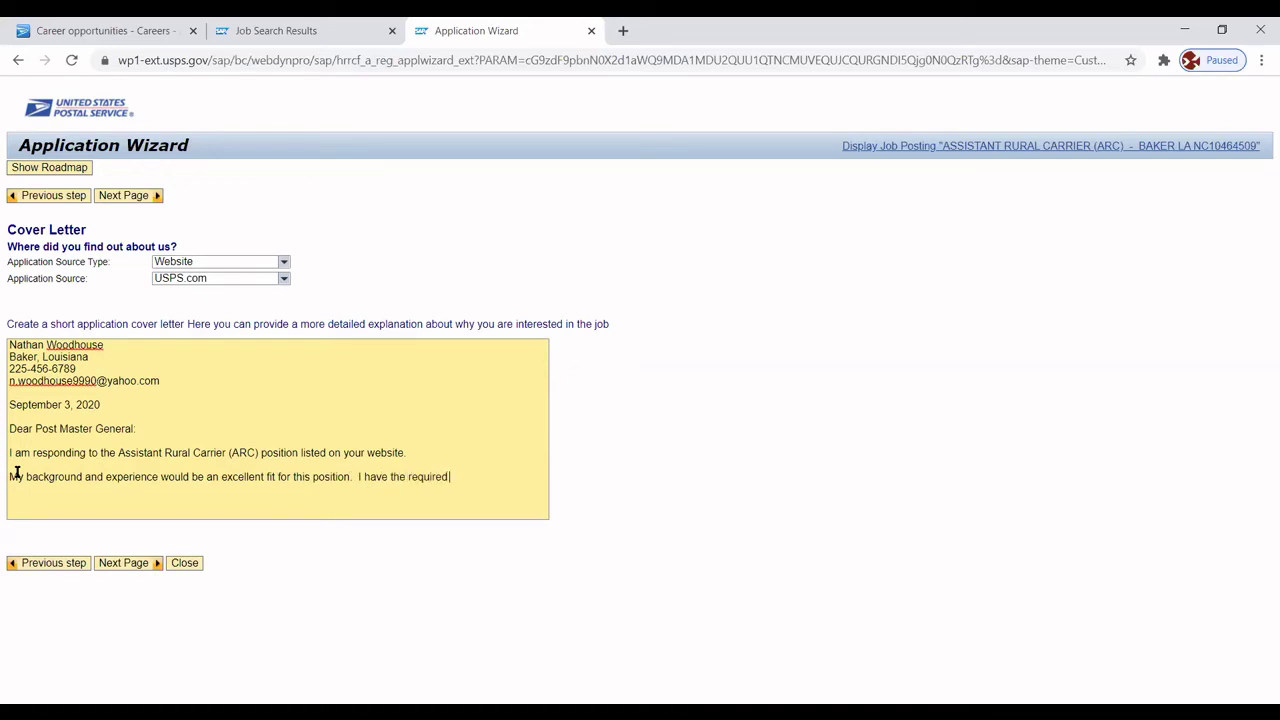
{"action": "type", "text": " qualifications and six years of"}
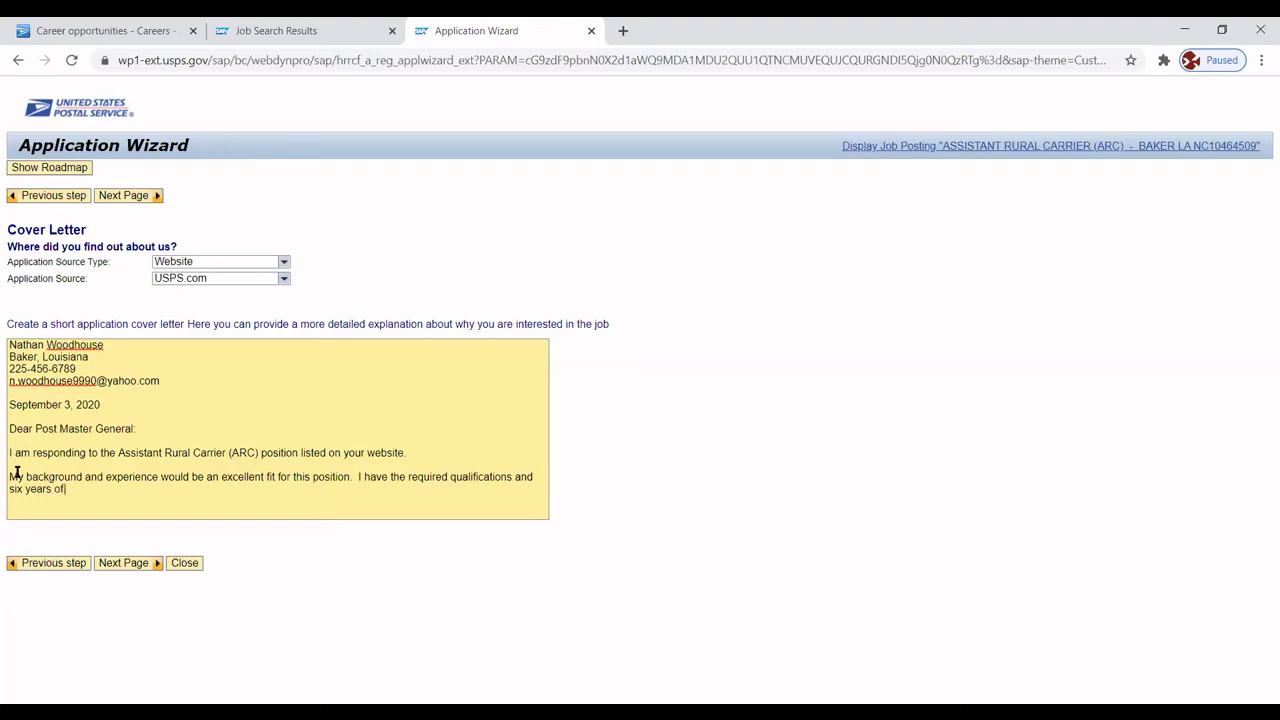
{"action": "type", "text": " experience as a delivery driver"}
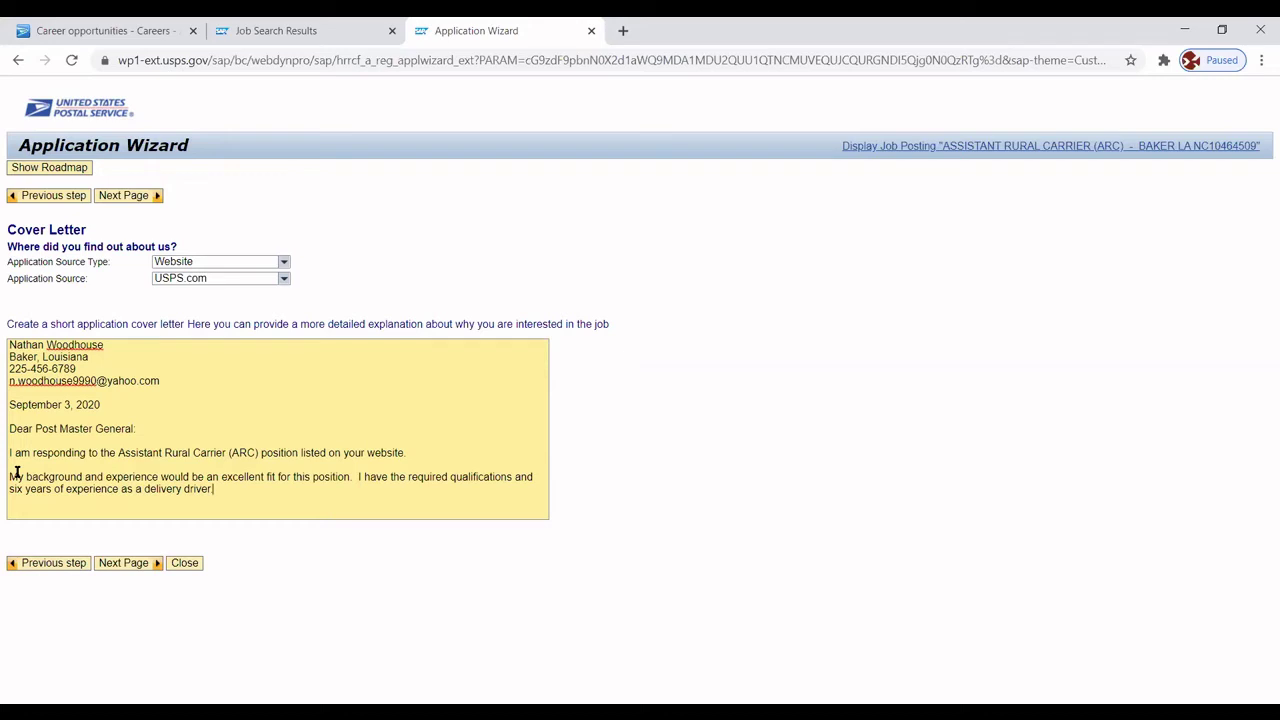
{"action": "type", "text": ".  In addition to excellent cus"}
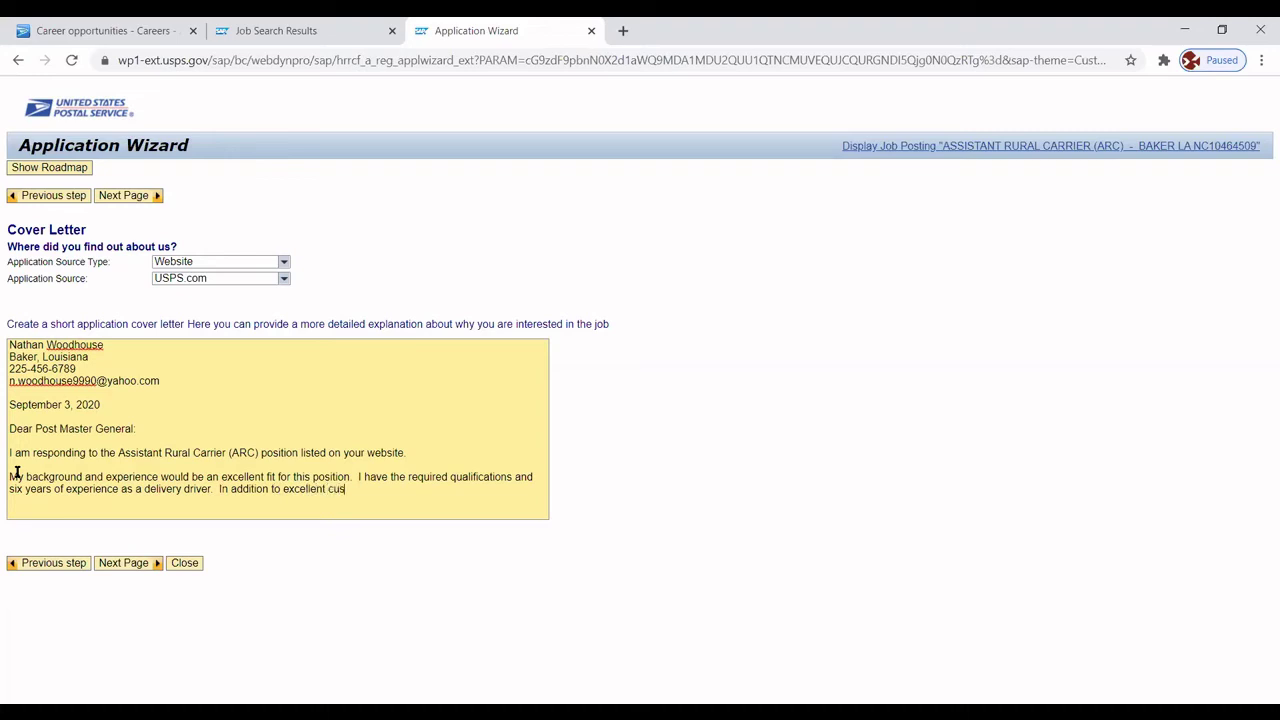
{"action": "type", "text": "tomer service skills."}
{"action": "key", "text": "Return"}
{"action": "key", "text": "Return"}
Add the paragraph on why the Postal Service appeals, ending 'benefit its goals and operations.'.
{"action": "type", "text": "The Un"}
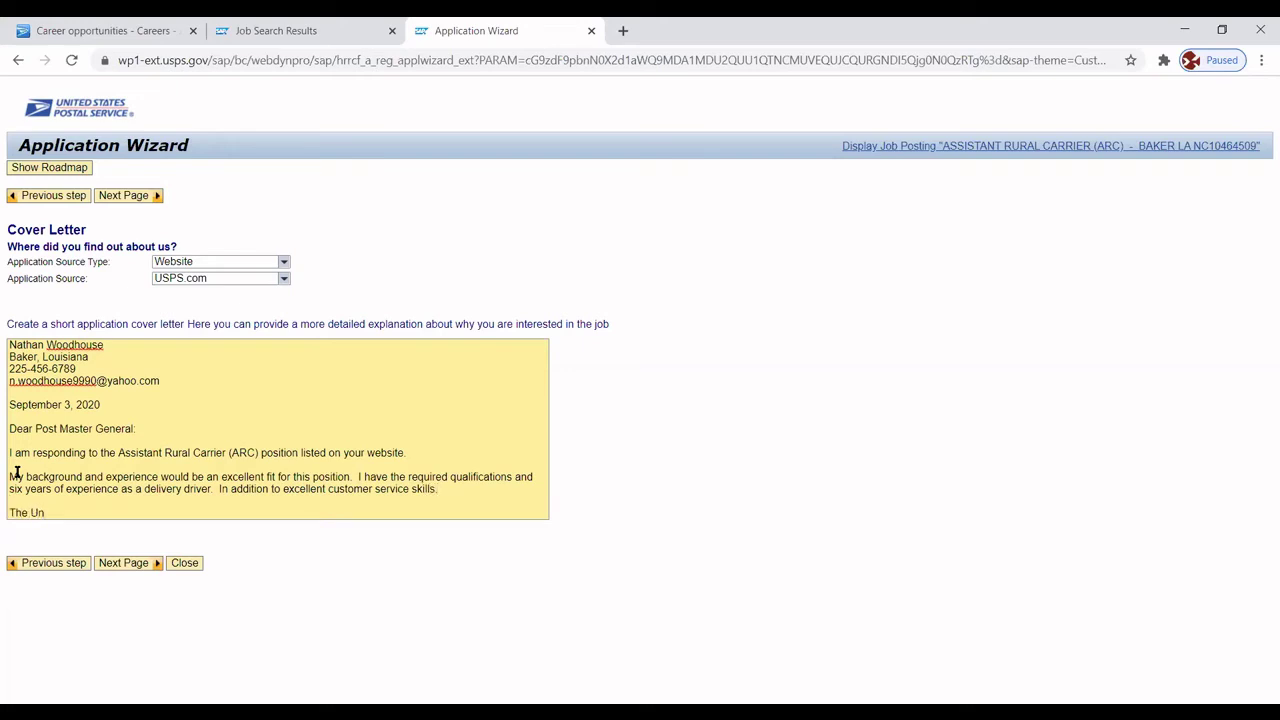
{"action": "type", "text": "ited States Postal Service"}
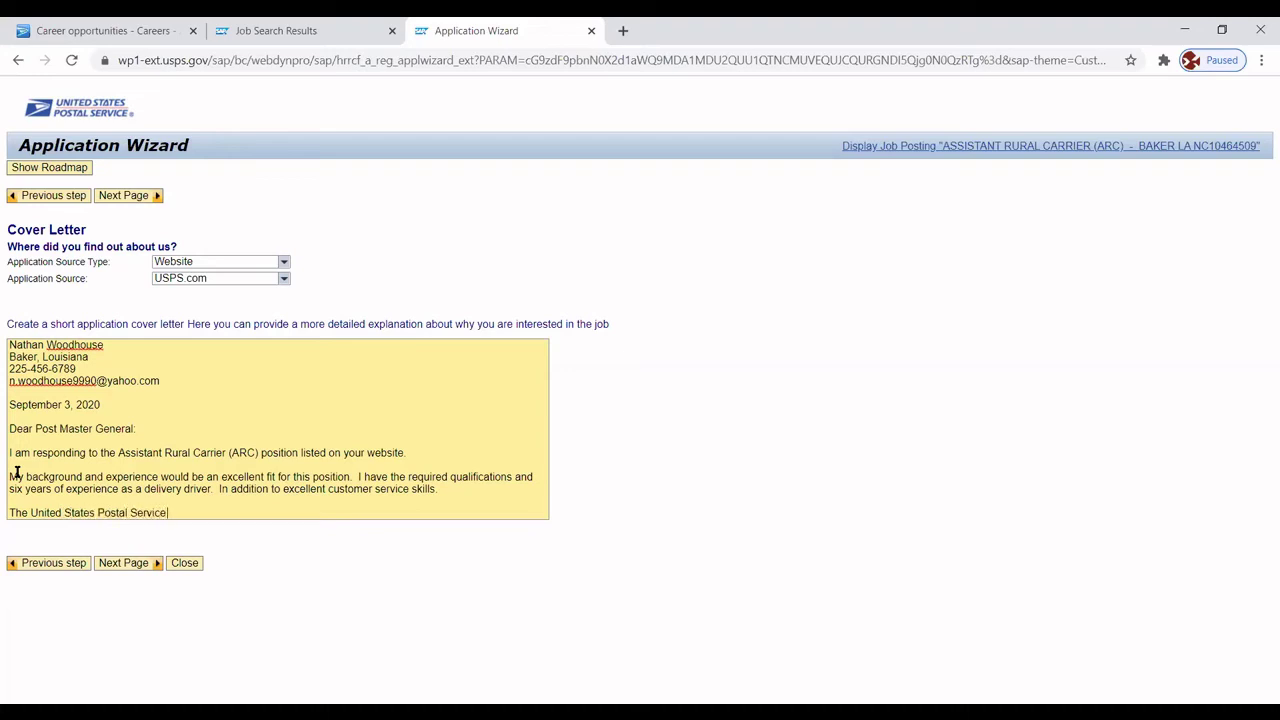
{"action": "type", "text": " is one of the most important"}
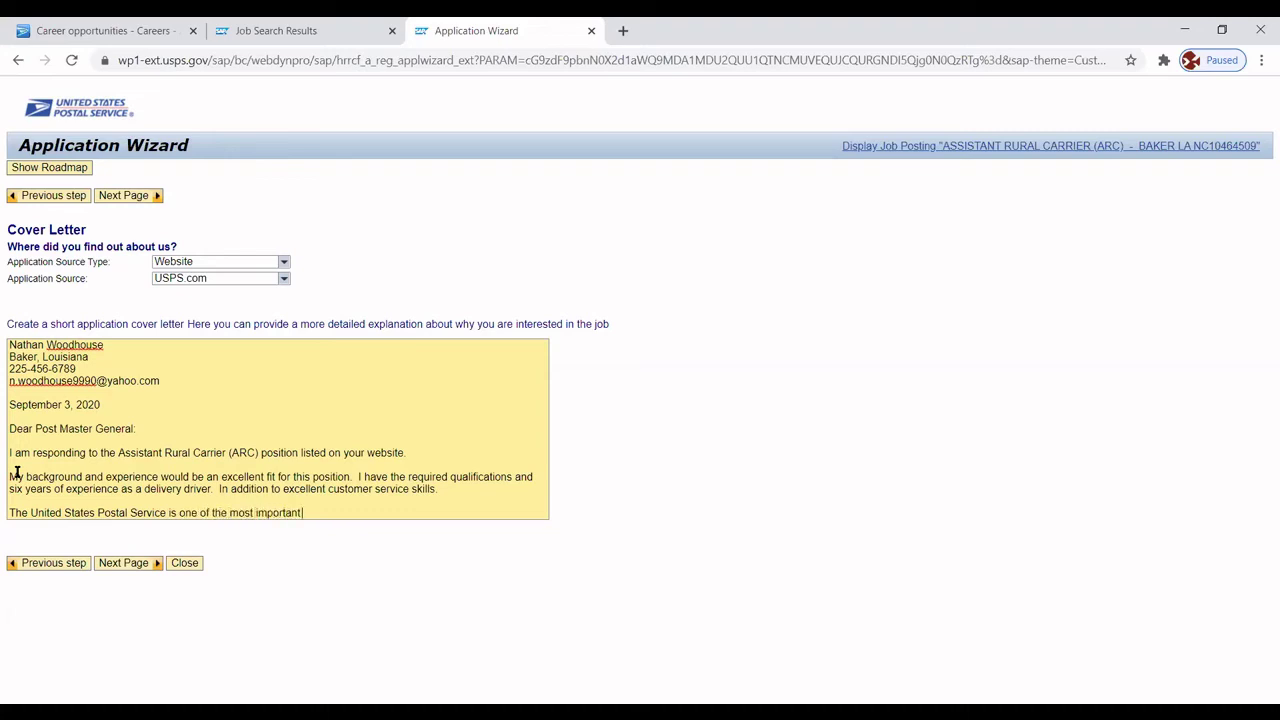
{"action": "type", "text": " institutions in our country and has als"}
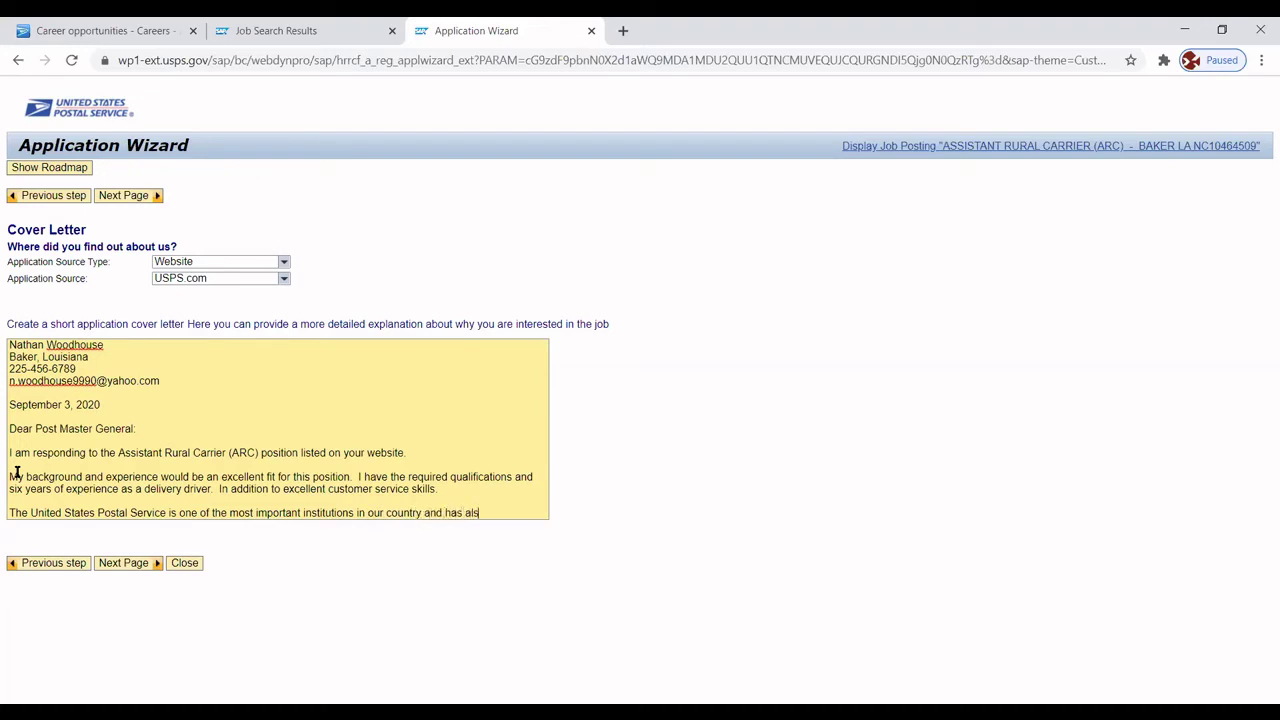
{"action": "key", "text": "BackSpace"}
{"action": "type", "text": "ways provd"}
{"action": "key", "text": "BackSpace"}
{"action": "type", "text": "ided inva"}
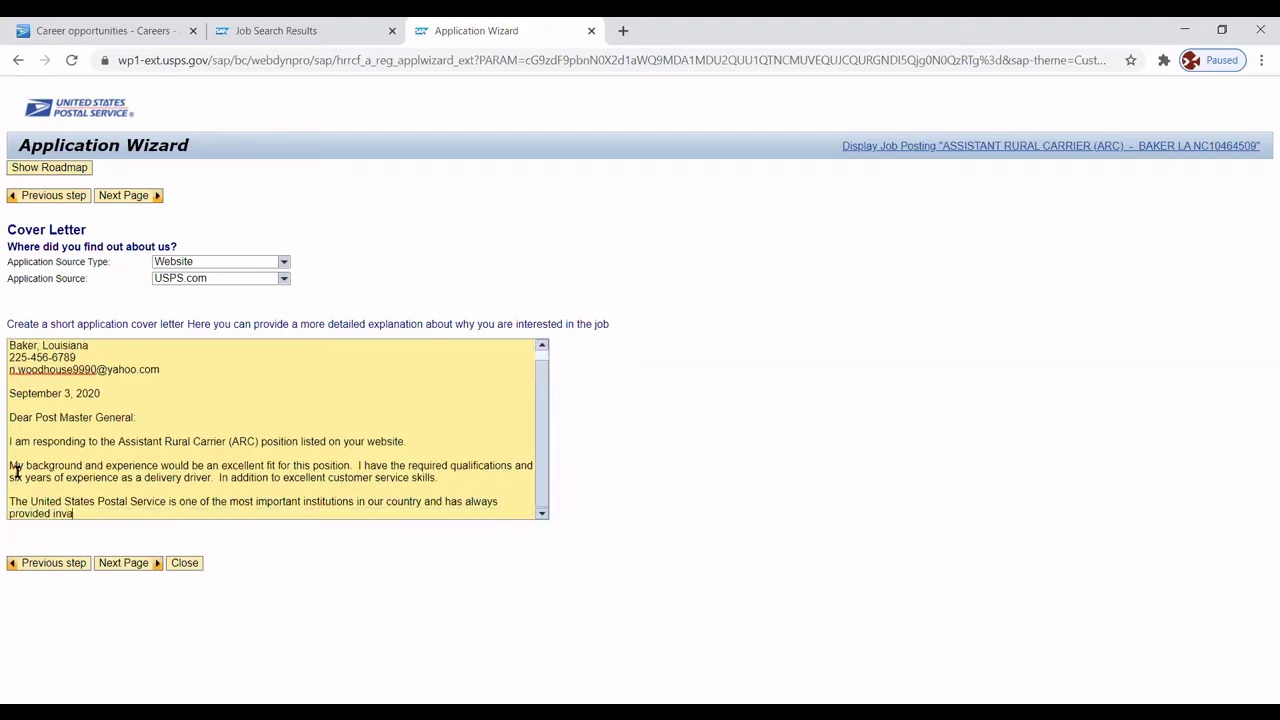
{"action": "type", "text": "luable services throughout the"}
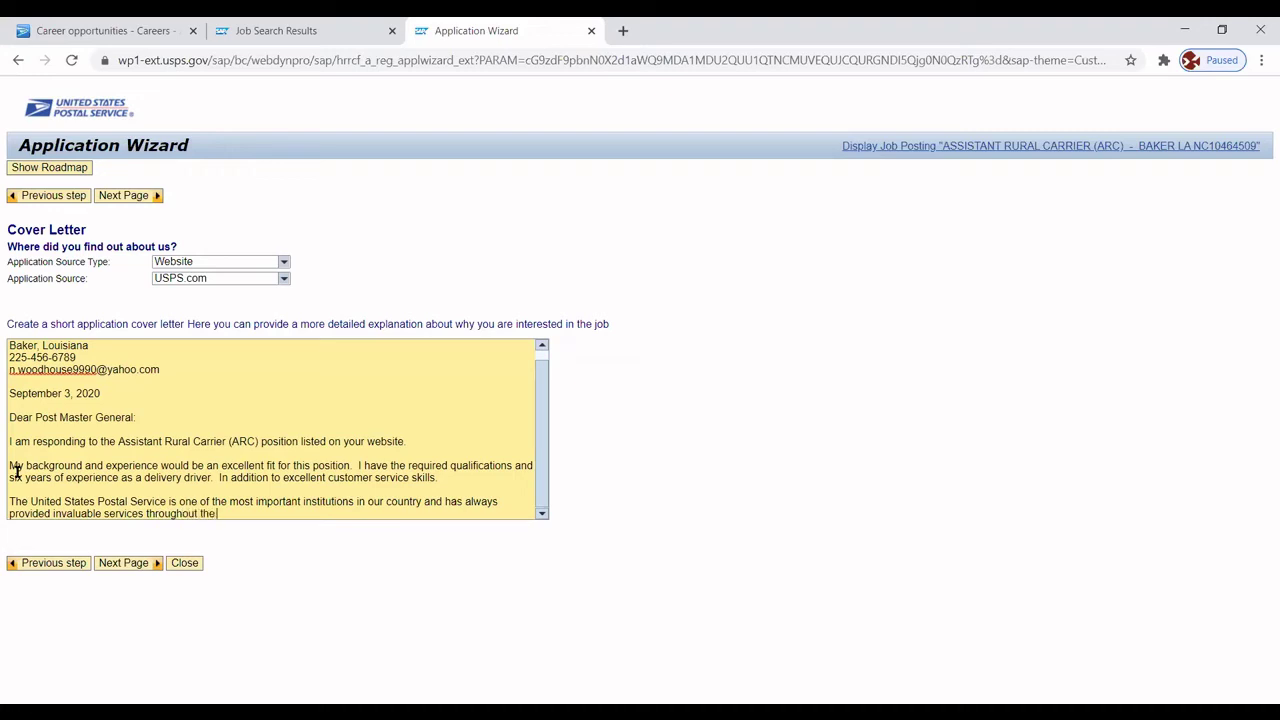
{"action": "type", "text": " golobe"}
{"action": "key", "text": "BackSpace"}
{"action": "key", "text": "BackSpace"}
{"action": "key", "text": "BackSpace"}
{"action": "key", "text": "BackSpace"}
{"action": "key", "text": "BackSpace"}
{"action": "type", "text": "obe.  It has an excellent reput"}
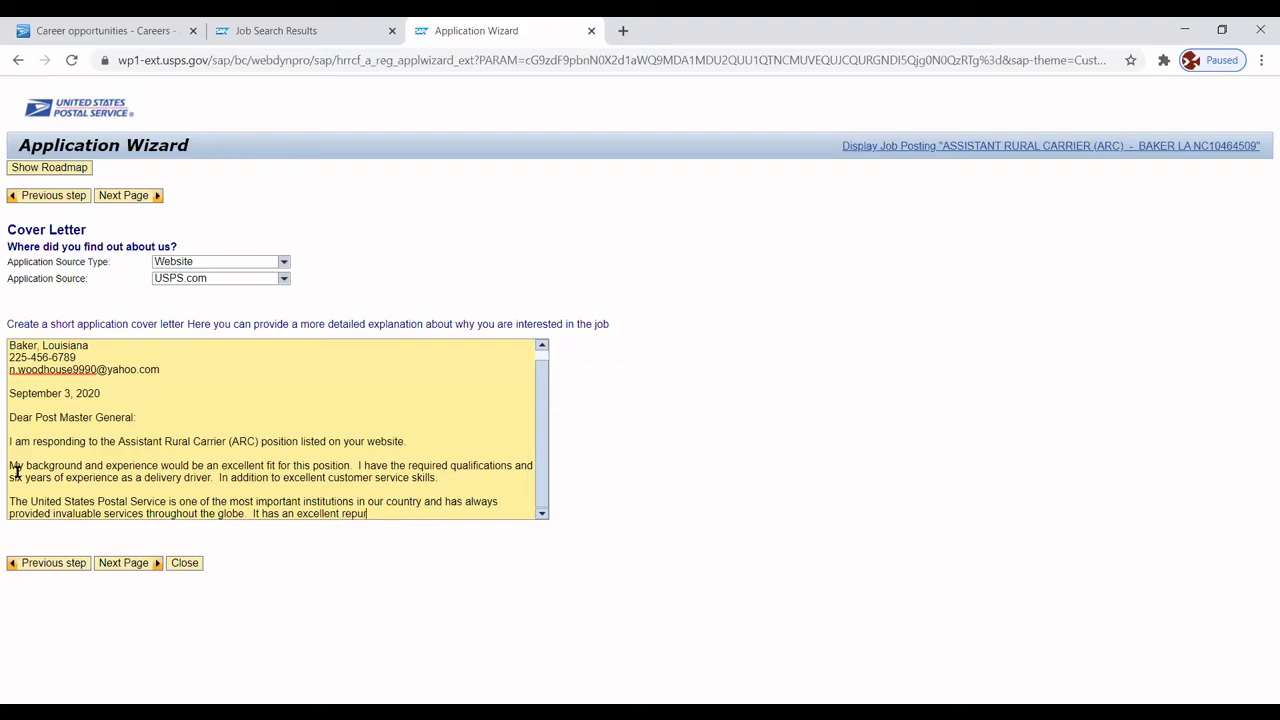
{"action": "key", "text": "BackSpace"}
{"action": "key", "text": "BackSpace"}
{"action": "type", "text": "tation for customer service and d"}
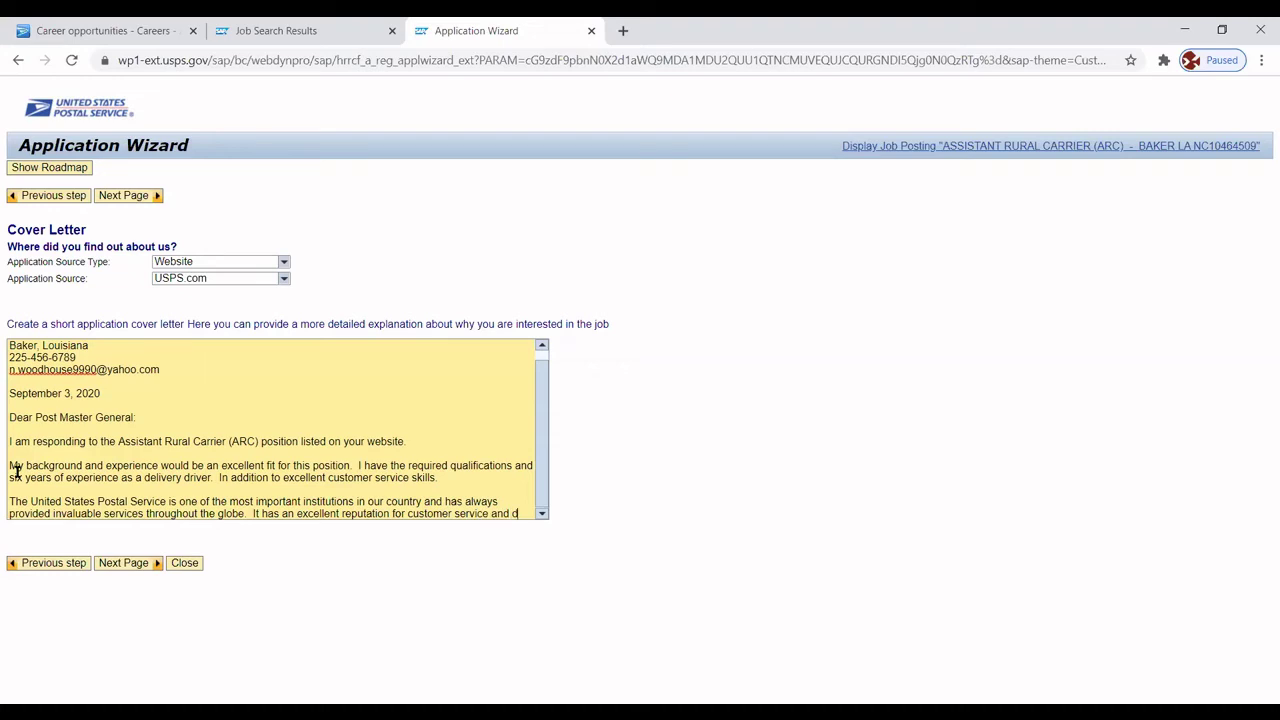
{"action": "type", "text": "iligenc"}
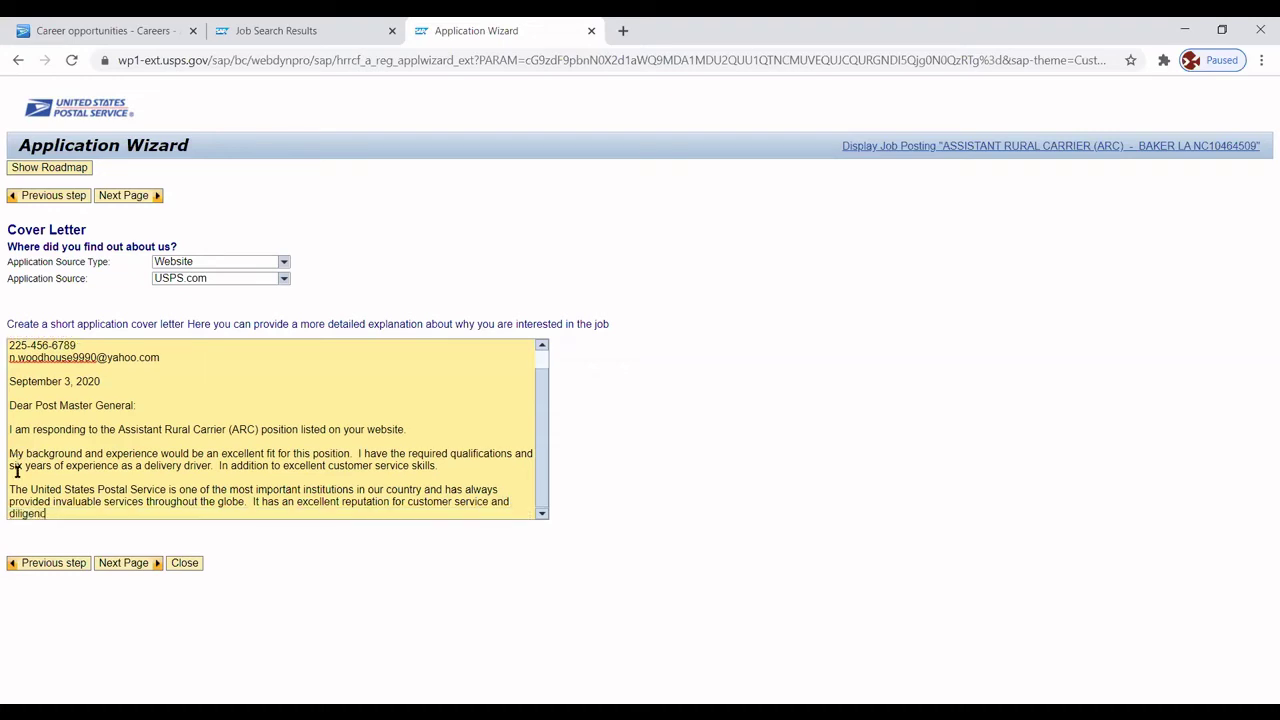
{"action": "type", "text": "e to mission.  I would love to be"}
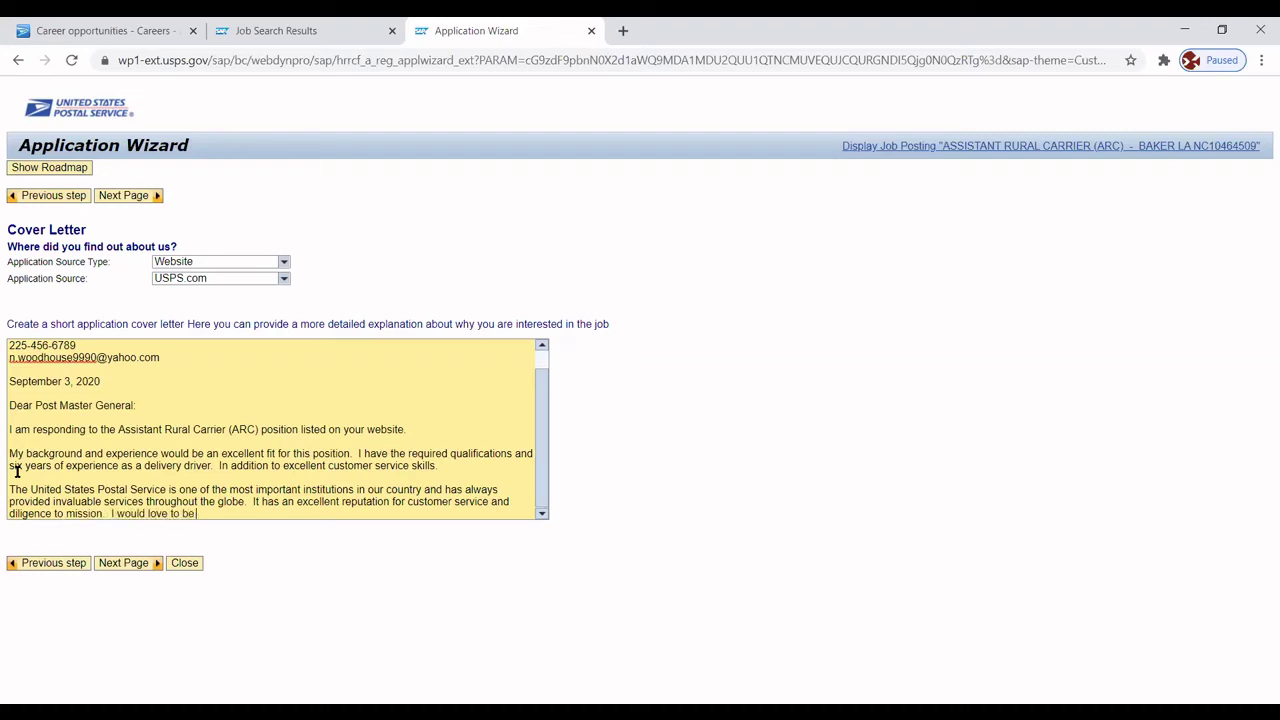
{"action": "type", "text": " a part of your organization."}
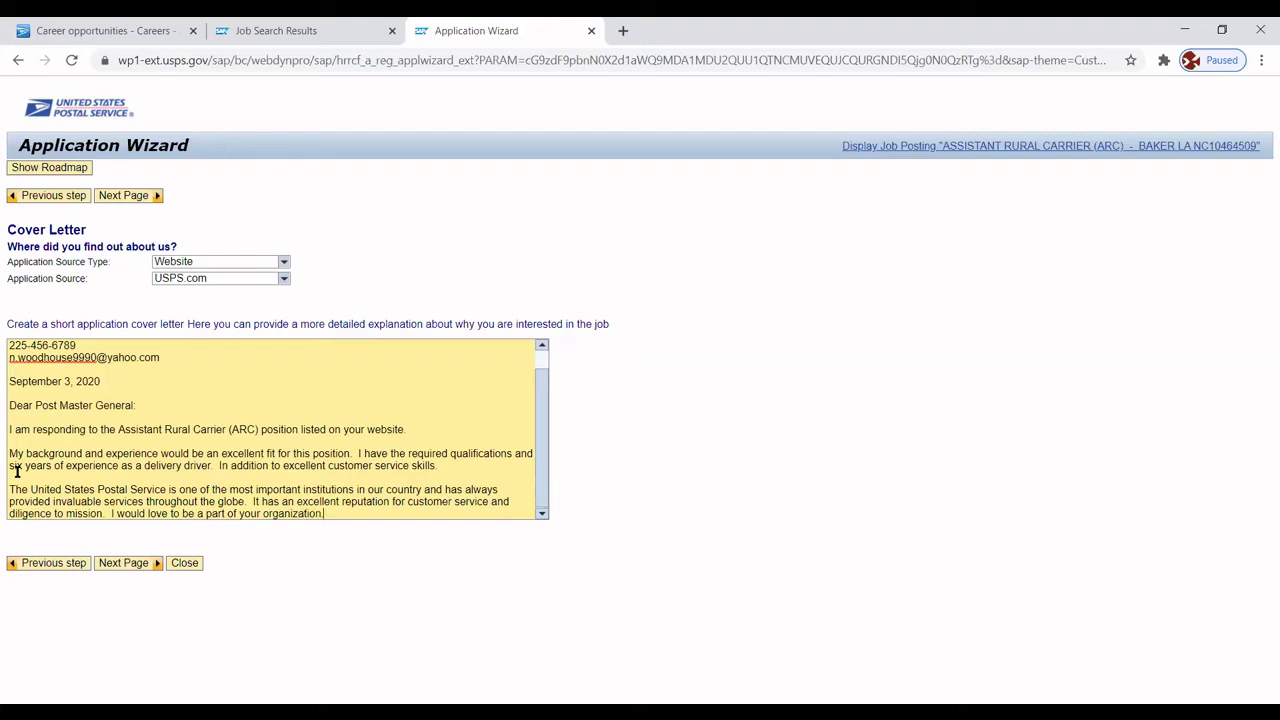
{"action": "type", "text": "  M"}
{"action": "type", "text": "y"}
{"action": "type", "text": " backgrou"}
{"action": "type", "text": "nd and"}
{"action": "key", "text": "BackSpace"}
{"action": "key", "text": "BackSpace"}
{"action": "key", "text": "BackSpace"}
{"action": "key", "text": "BackSpace"}
{"action": "type", "text": ", proven cuso"}
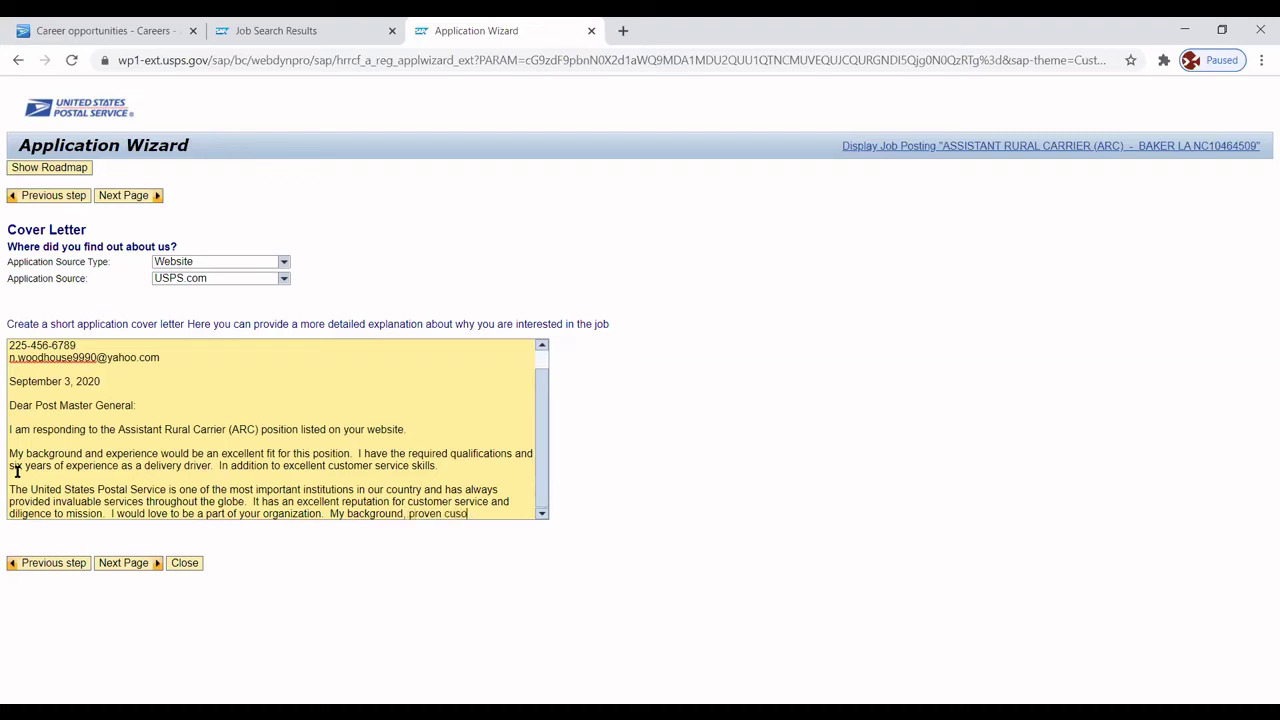
{"action": "type", "text": "mt"}
{"action": "key", "text": "BackSpace"}
{"action": "key", "text": "BackSpace"}
{"action": "key", "text": "BackSpace"}
{"action": "type", "text": "tomer service"}
{"action": "type", "text": " ski"}
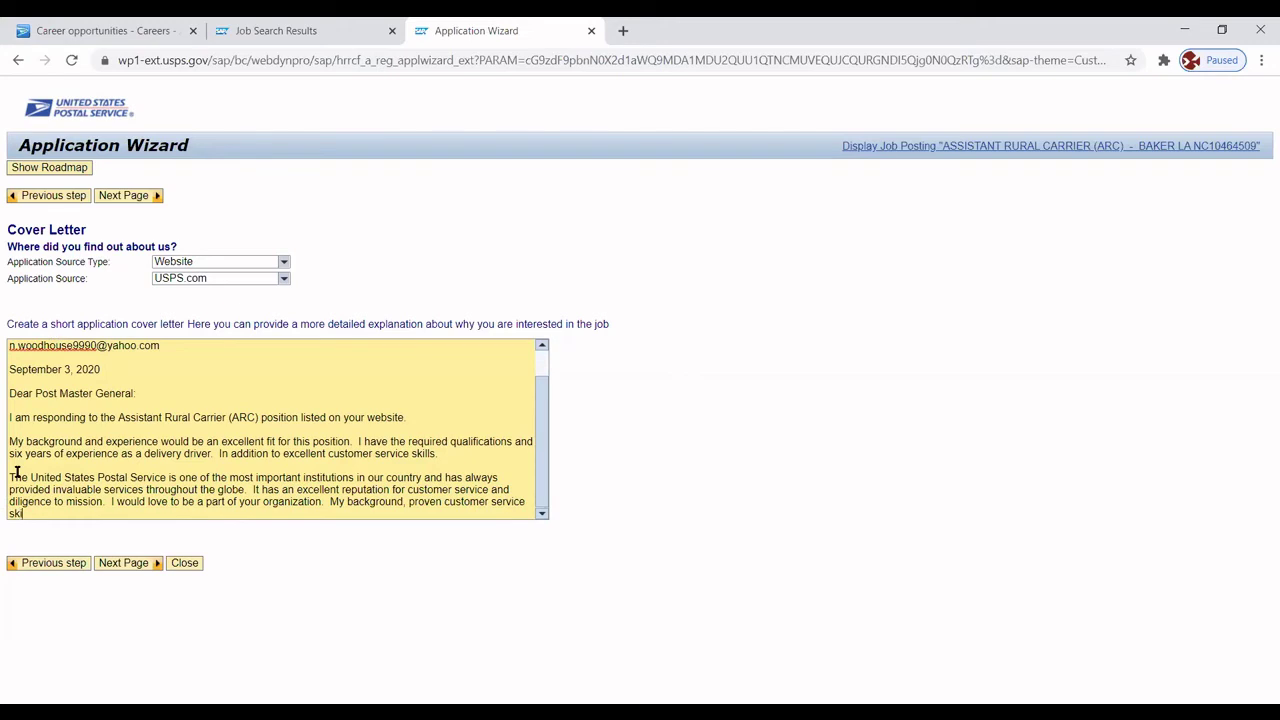
{"action": "type", "text": "lls. "}
{"action": "type", "text": "and safe"}
{"action": "type", "text": " driving"}
{"action": "type", "text": " record"}
{"action": "type", "text": " would"}
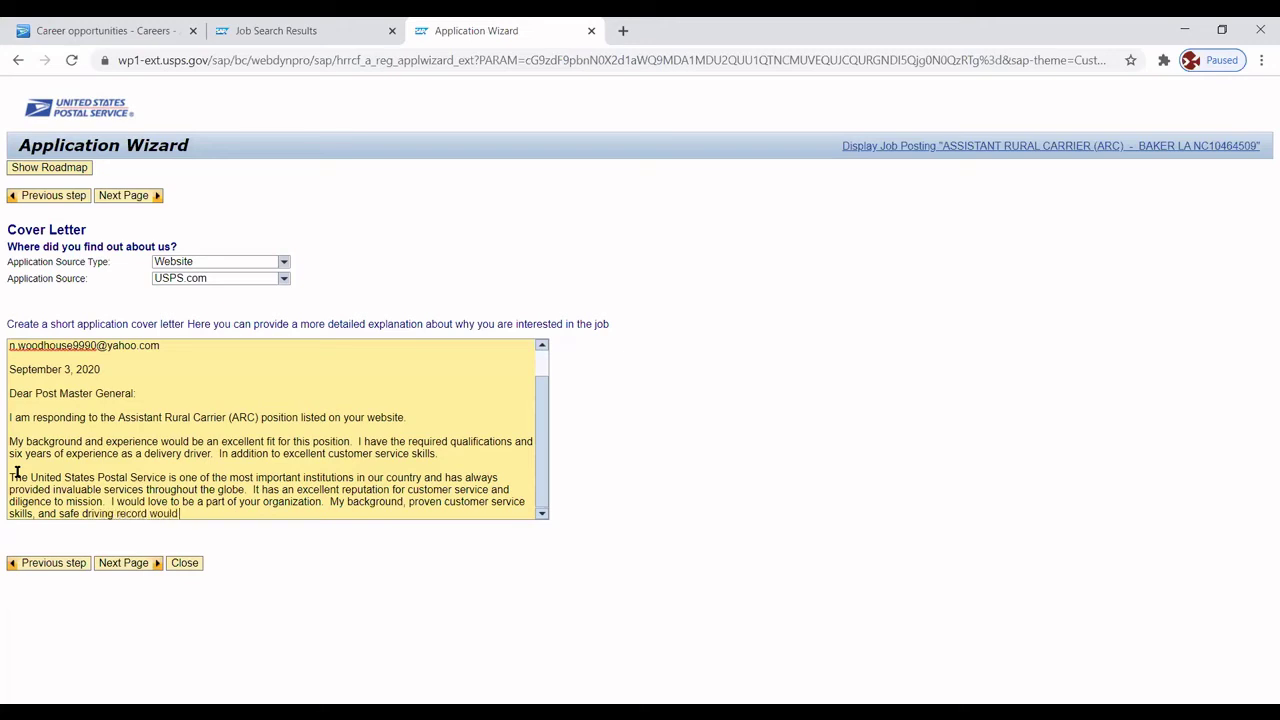
{"action": "type", "text": " benefit its goals and operations."}
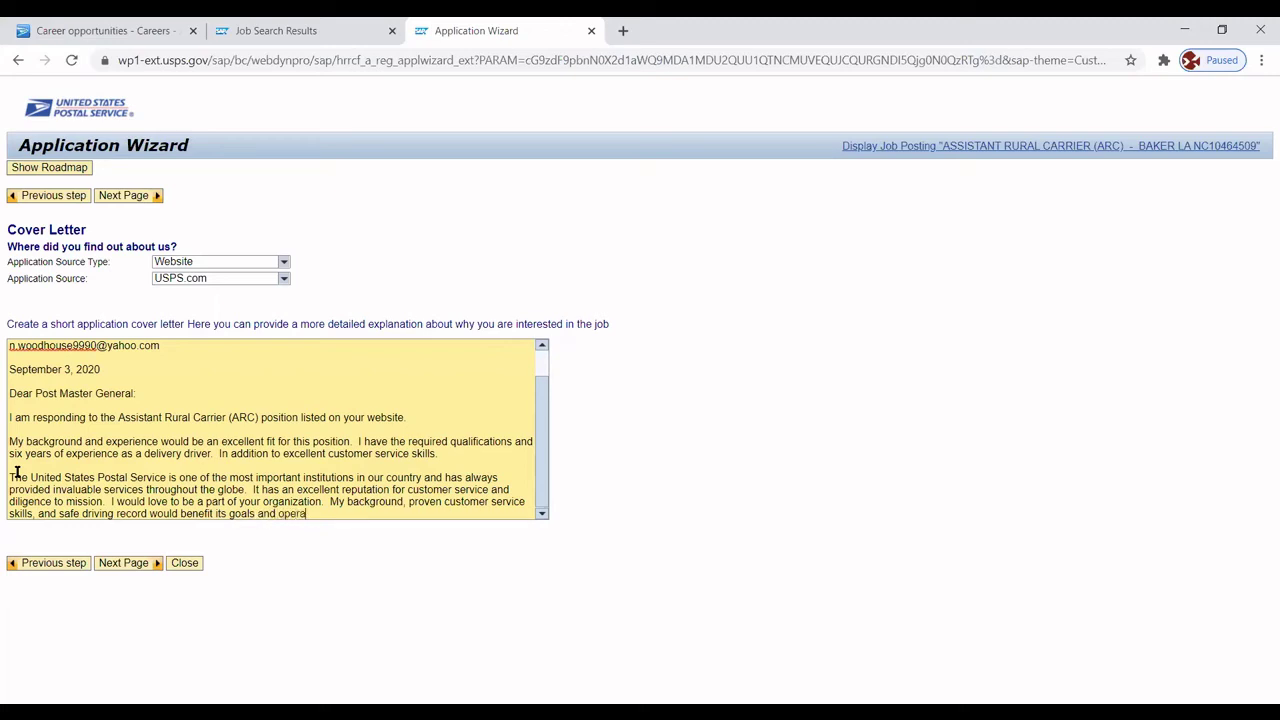
{"action": "key", "text": "Return"}
{"action": "key", "text": "Return"}
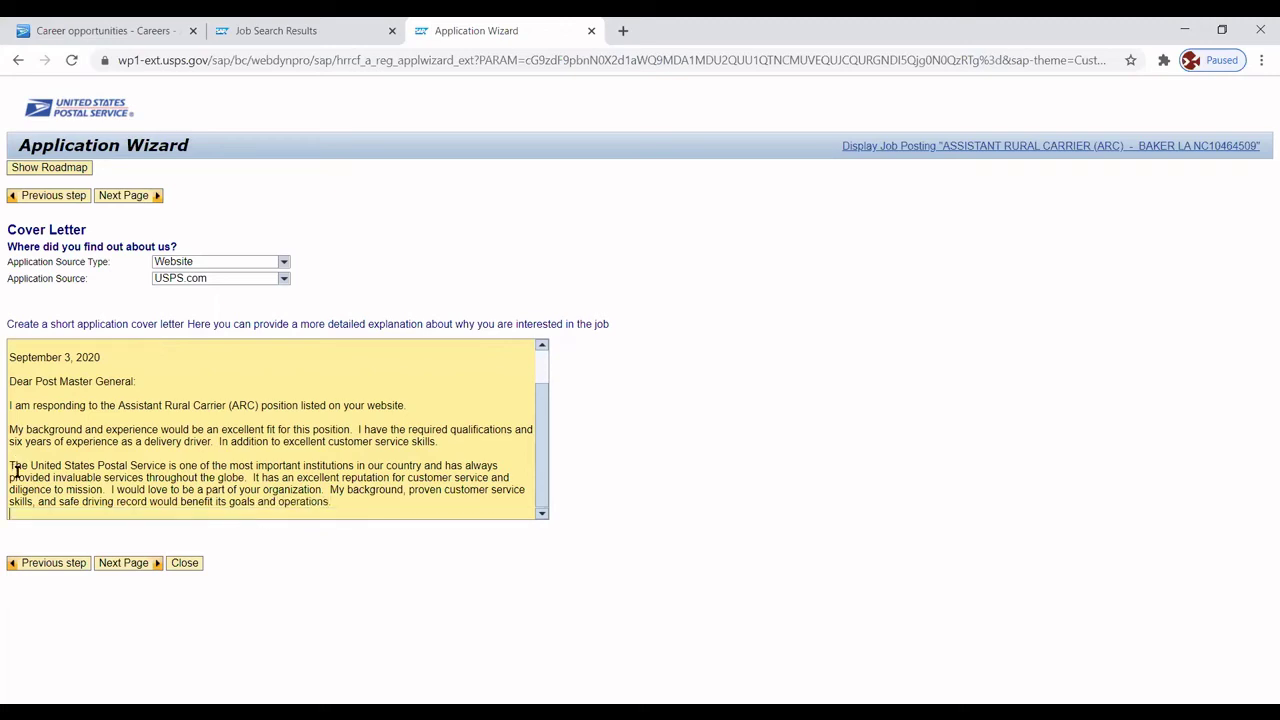
Close with 'I look forward to meeting you in person for an interview.', 'Sincerely,' and the applicant's name.
{"action": "type", "text": "Pl"}
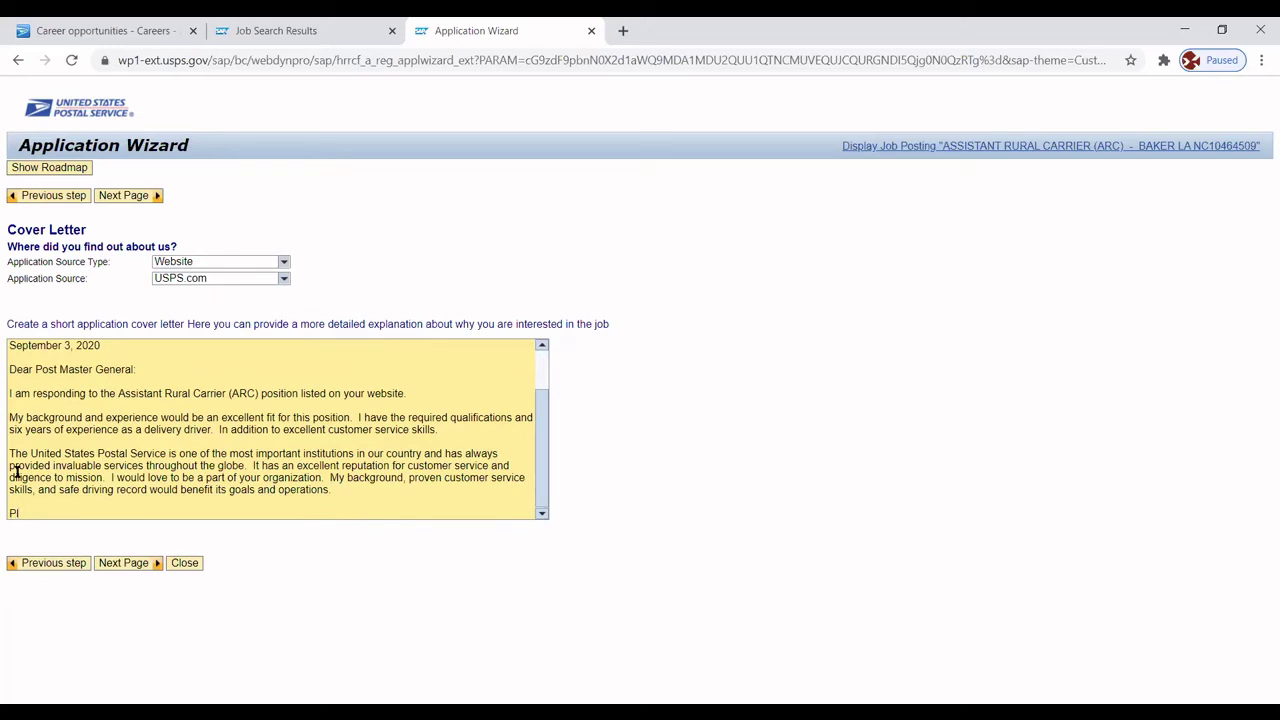
{"action": "key", "text": "BackSpace"}
{"action": "key", "text": "BackSpace"}
{"action": "key", "text": "BackSpace"}
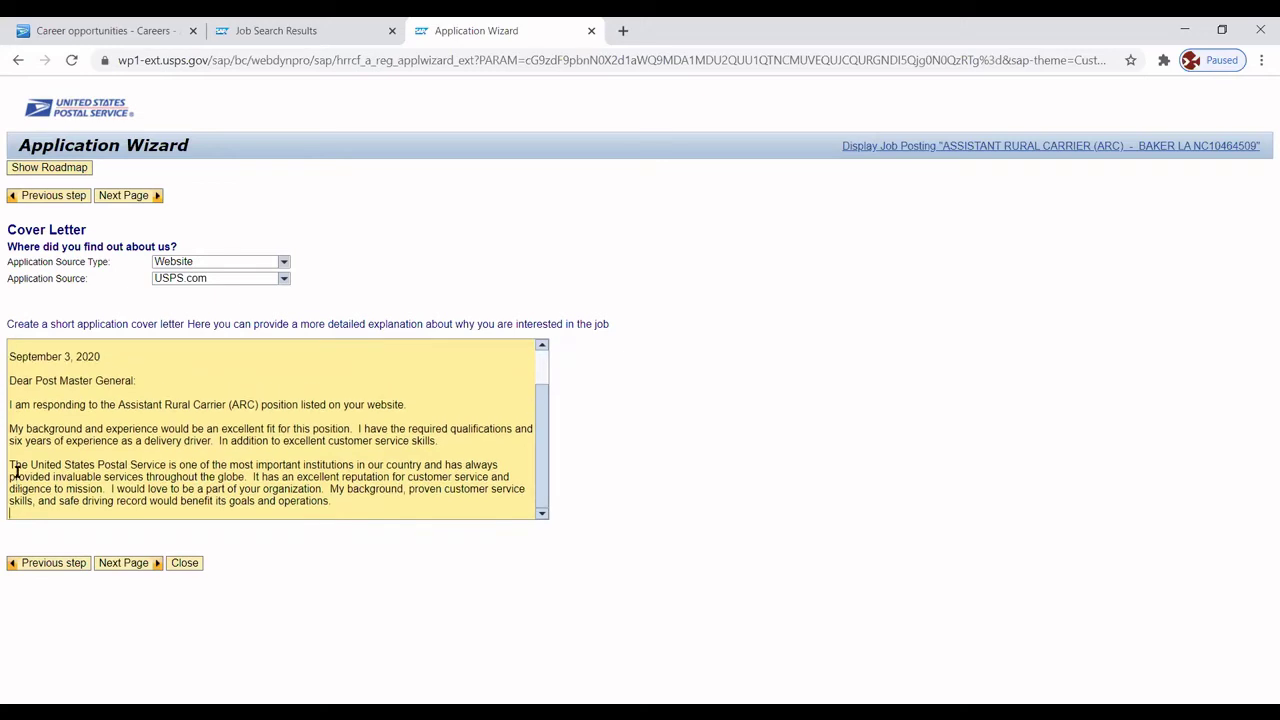
{"action": "key", "text": "Return"}
{"action": "type", "text": "I look forward"}
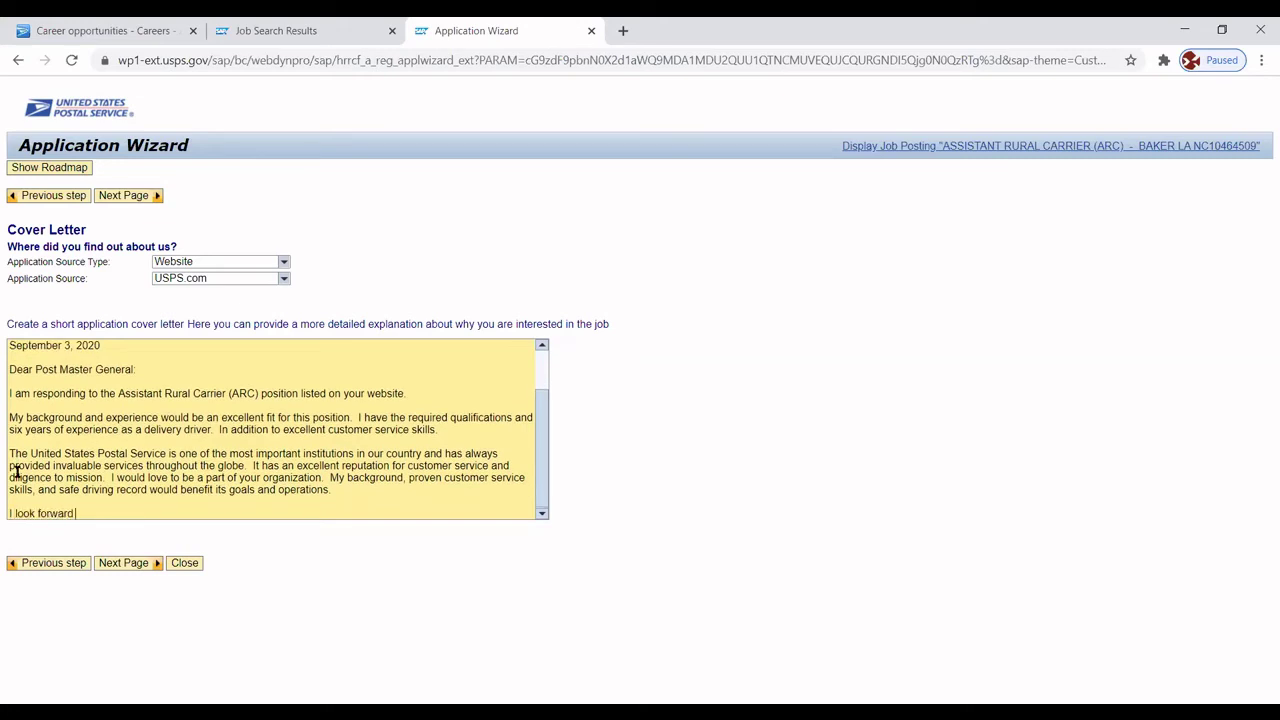
{"action": "type", "text": " to meeting you in person for a"}
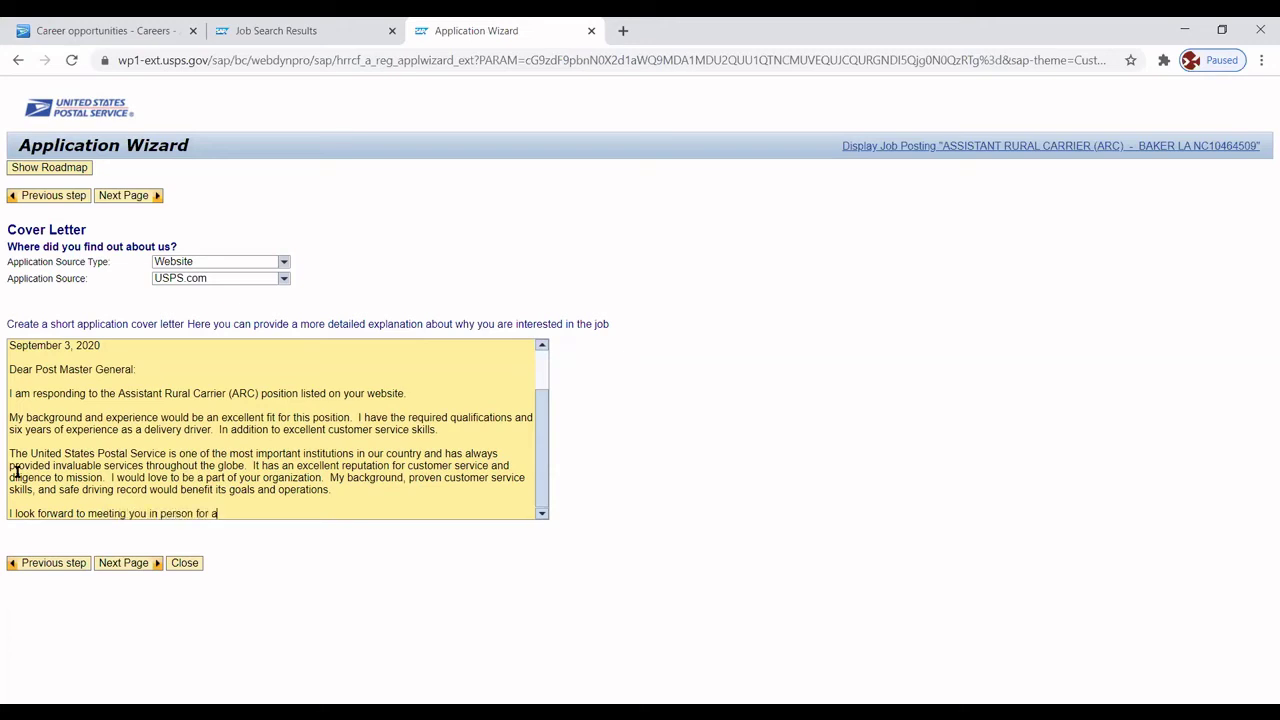
{"action": "type", "text": "n interview."}
{"action": "key", "text": "Return"}
{"action": "key", "text": "Return"}
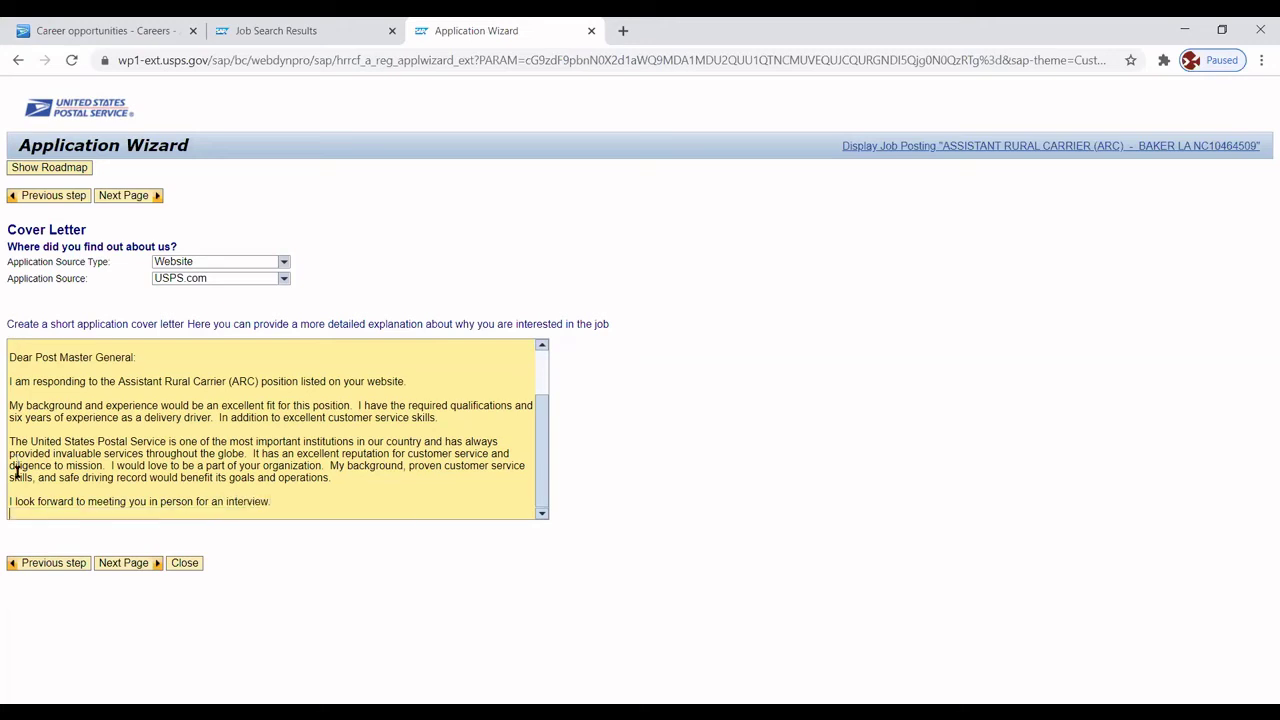
{"action": "type", "text": "Sincerel"}
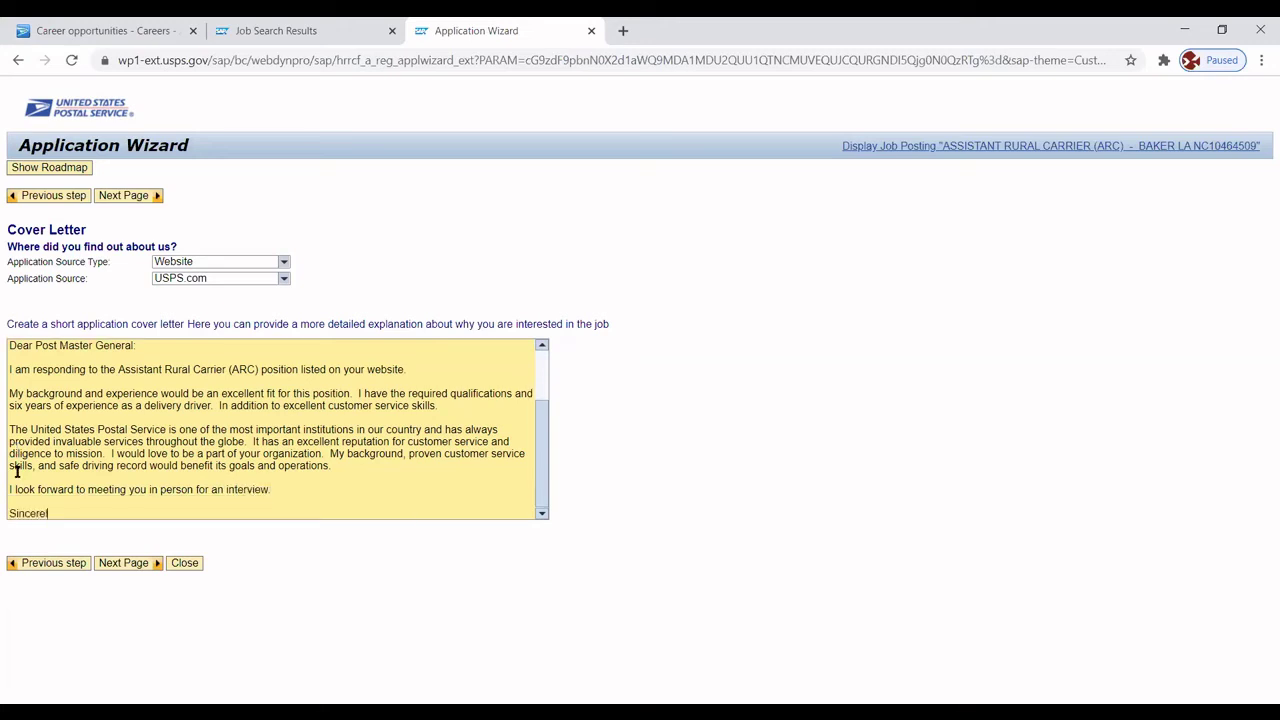
{"action": "type", "text": "y,"}
{"action": "key", "text": "Return"}
{"action": "key", "text": "Return"}
{"action": "key", "text": "Return"}
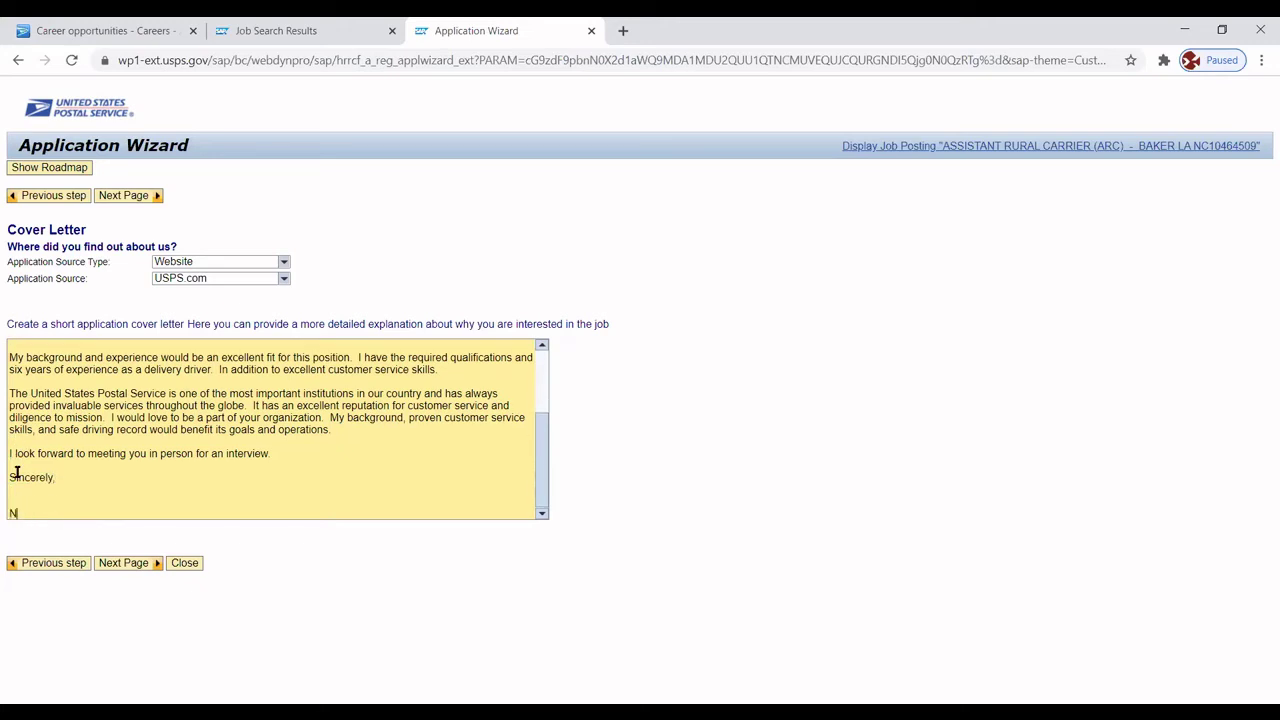
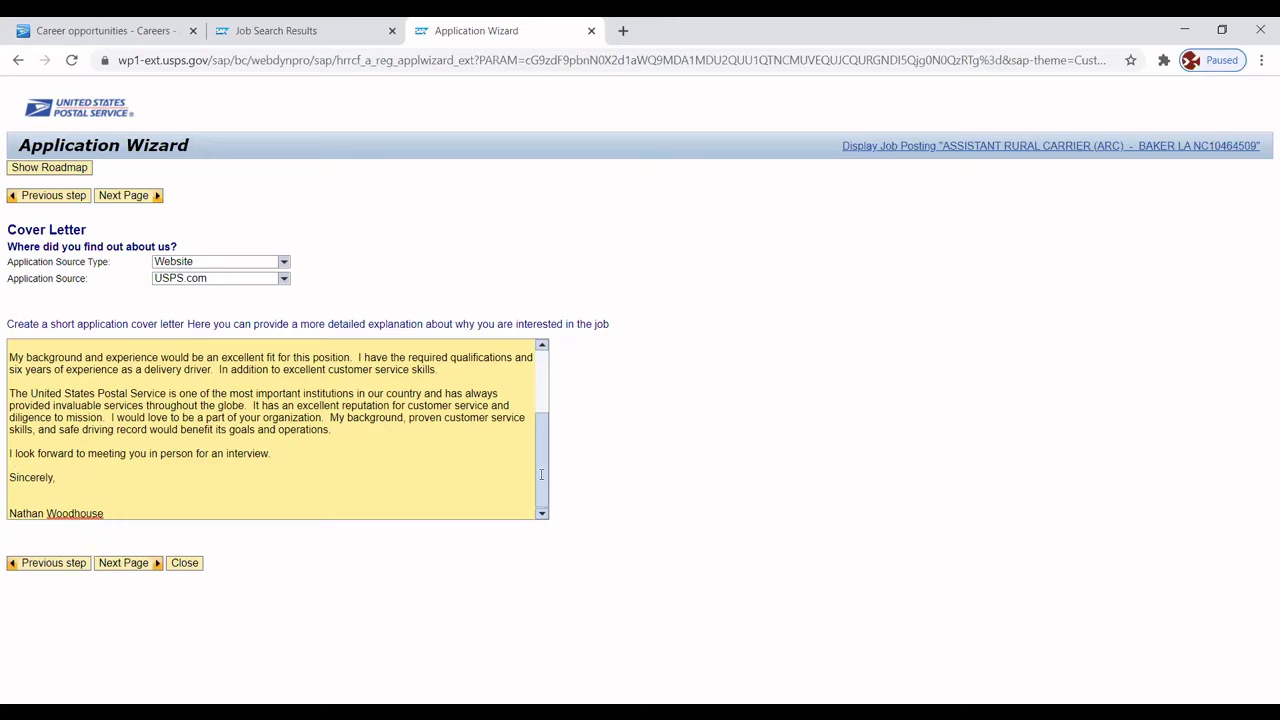
{"action": "left_click_drag", "start_coordinate": [541, 474], "coordinate": [535, 408]}
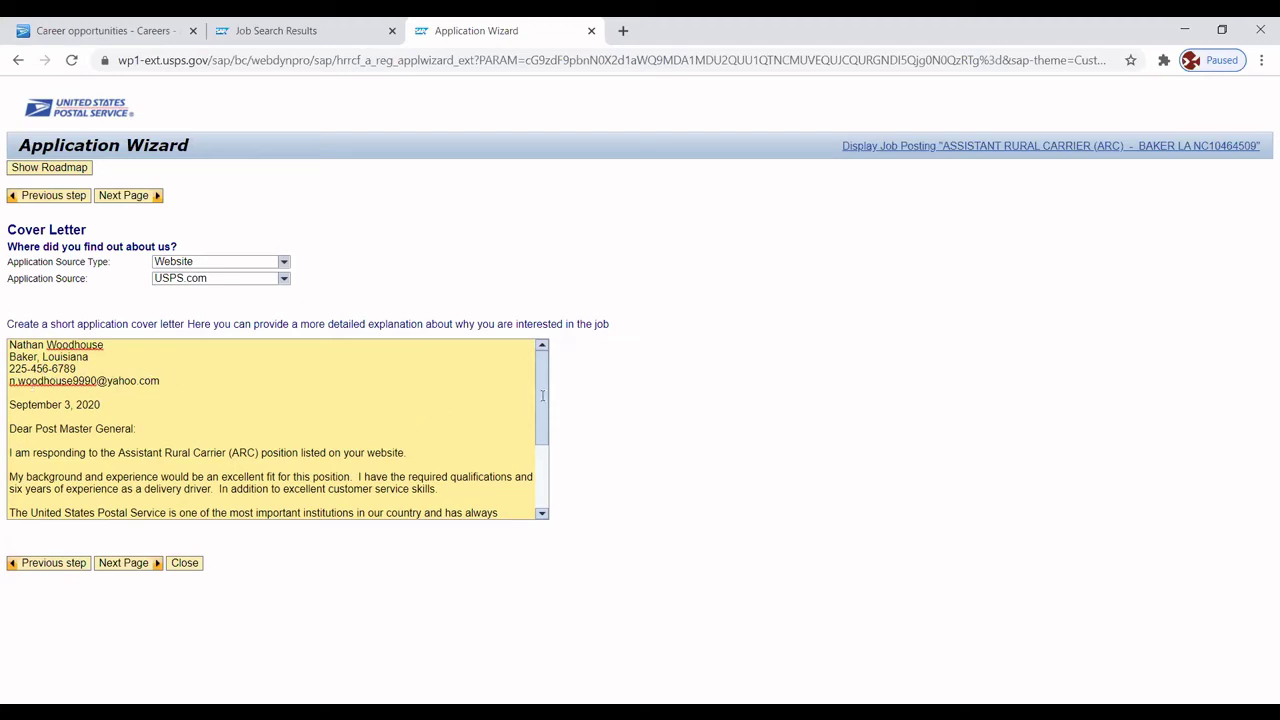
{"action": "scroll", "coordinate": [542, 396], "scroll_direction": "down", "scroll_amount": 2}
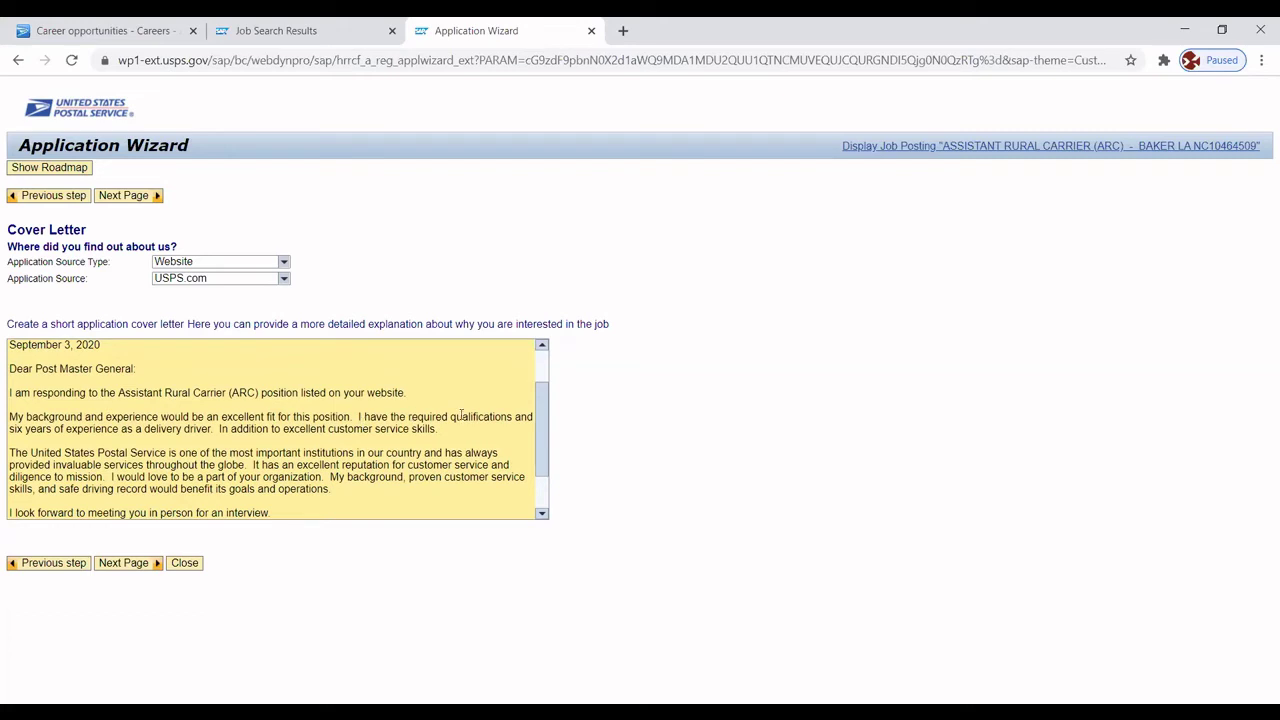
{"action": "scroll", "coordinate": [540, 445], "scroll_direction": "down", "scroll_amount": 2}
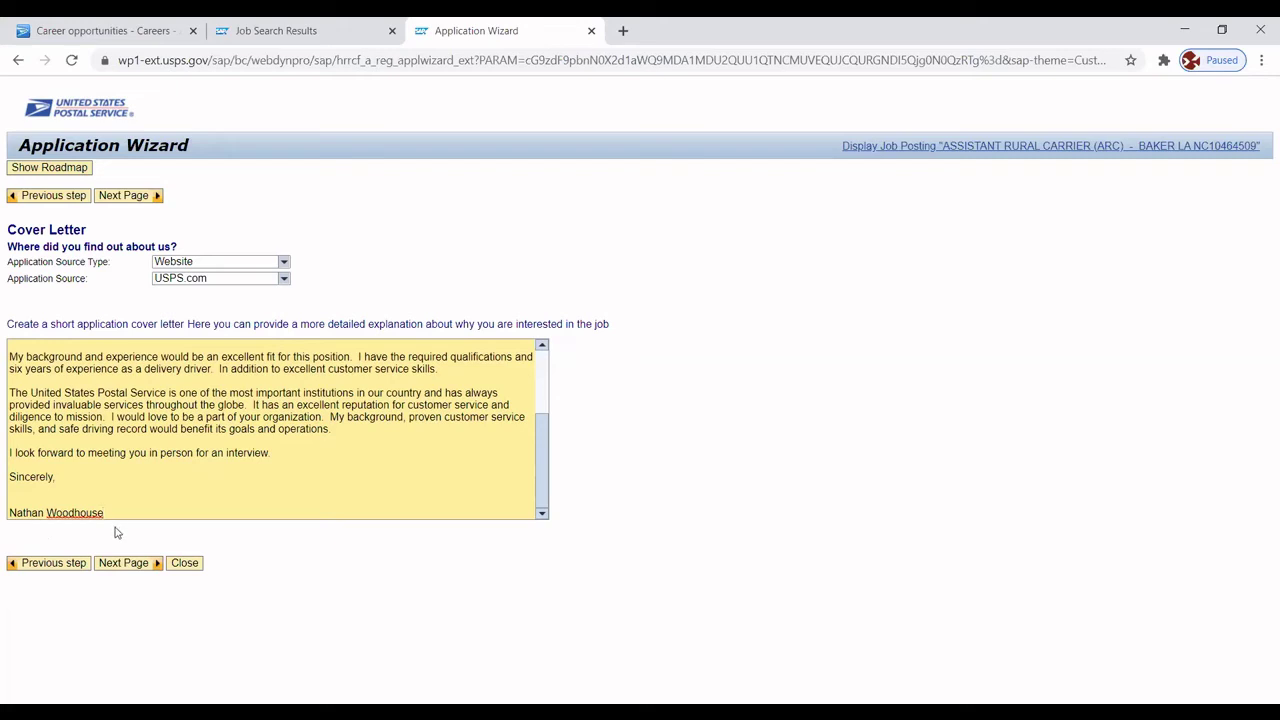
Advance to the Attachments page and start a new attachment entry.
{"action": "left_click", "coordinate": [122, 564]}
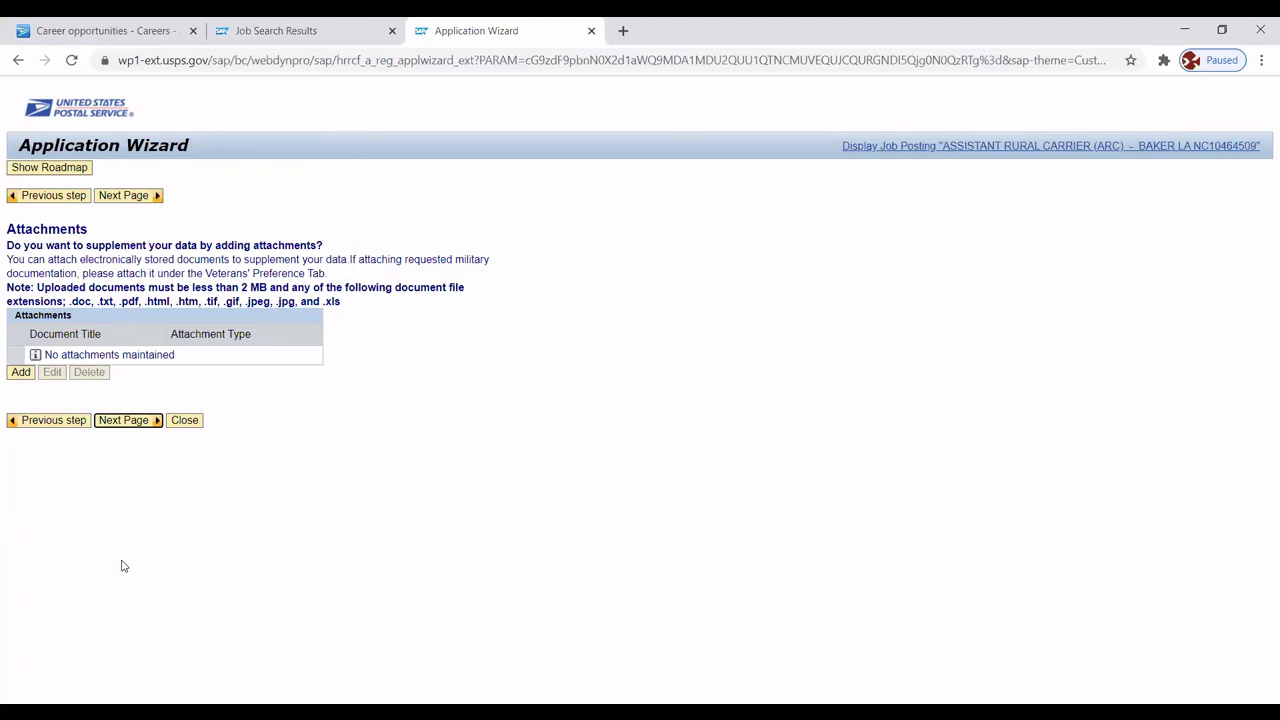
{"action": "left_click", "coordinate": [20, 374]}
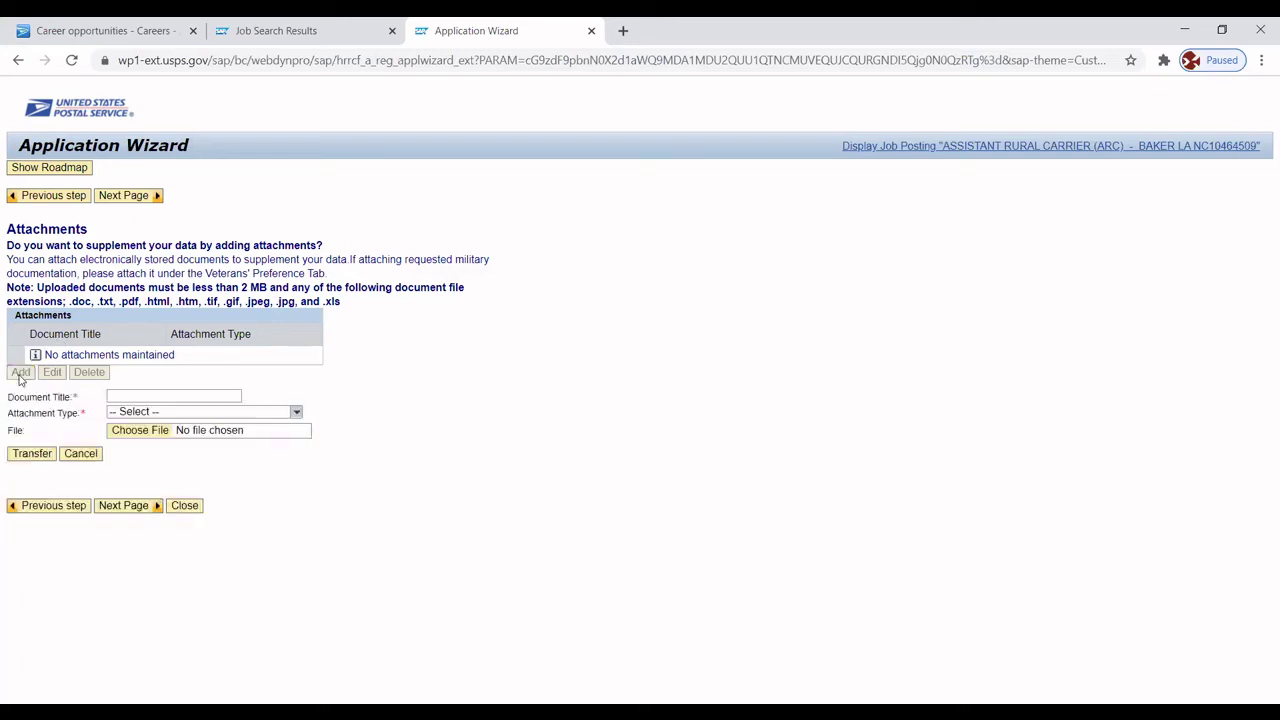
{"action": "left_click", "coordinate": [129, 397]}
Title and type the attachment Resume and transfer the Word .docx resume, which is rejected.
{"action": "left_click", "coordinate": [169, 396]}
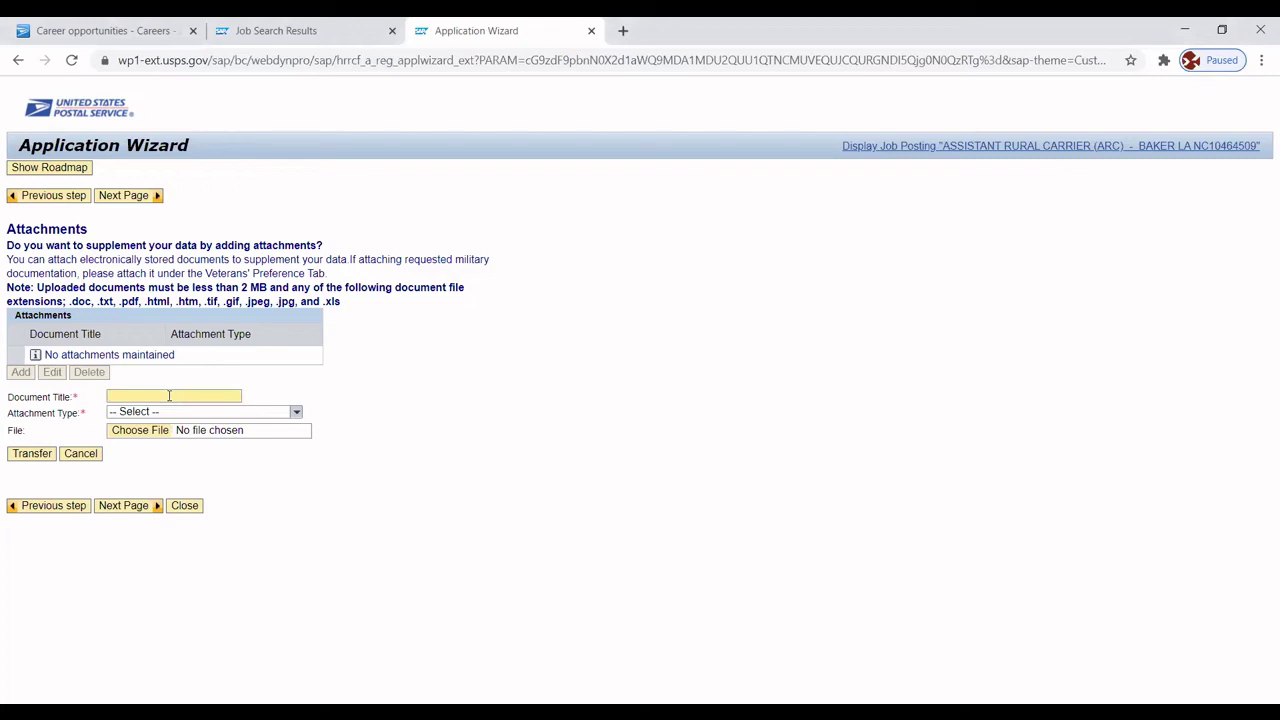
{"action": "type", "text": "Resume"}
{"action": "left_click", "coordinate": [295, 413]}
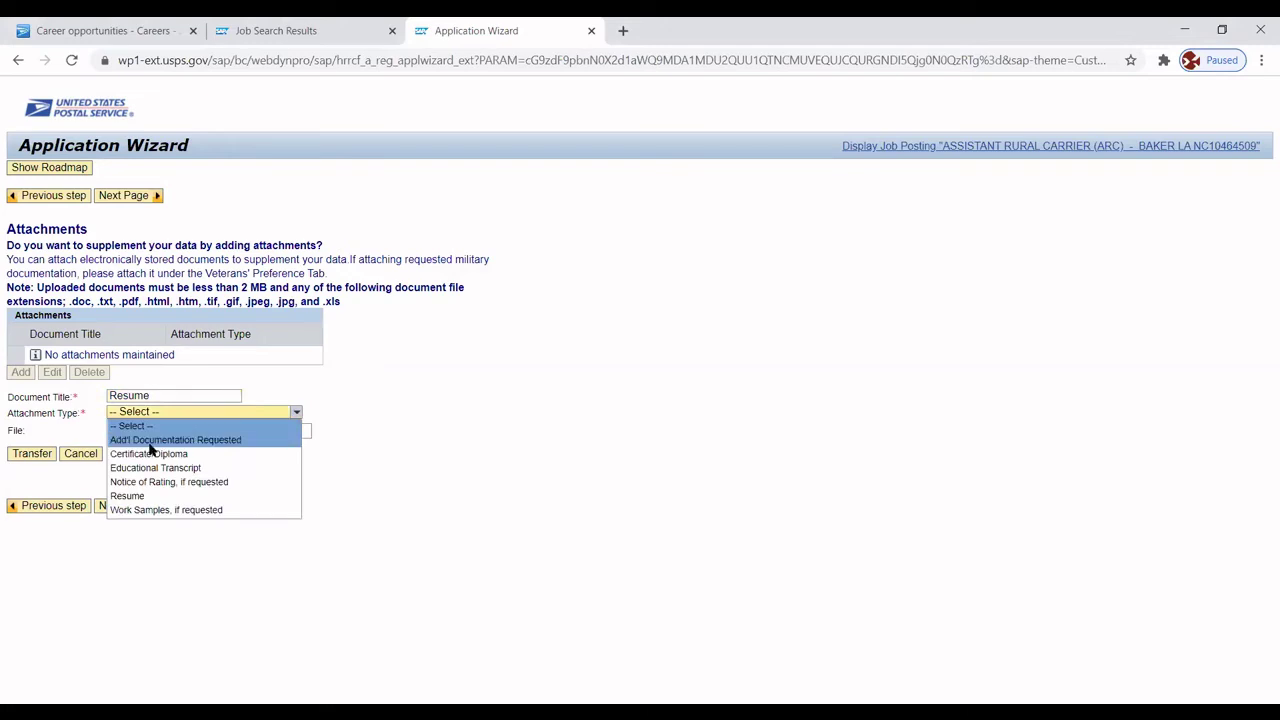
{"action": "left_click", "coordinate": [128, 496]}
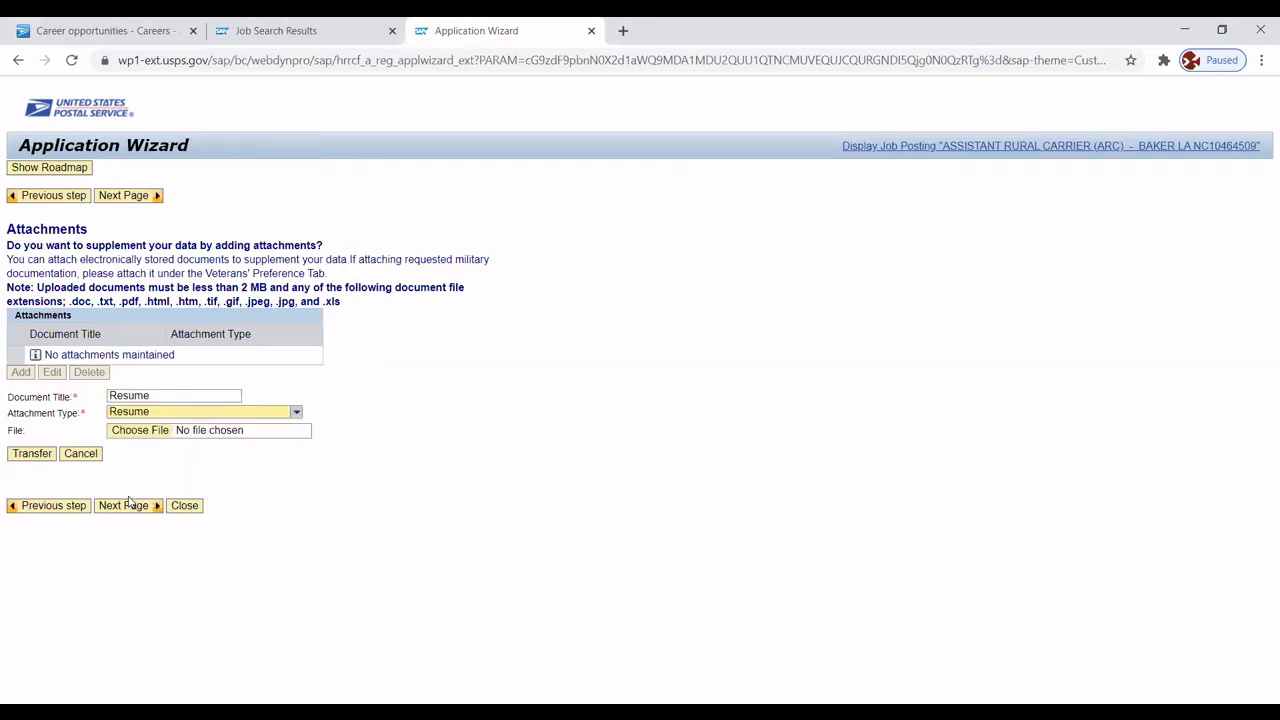
{"action": "left_click", "coordinate": [160, 431]}
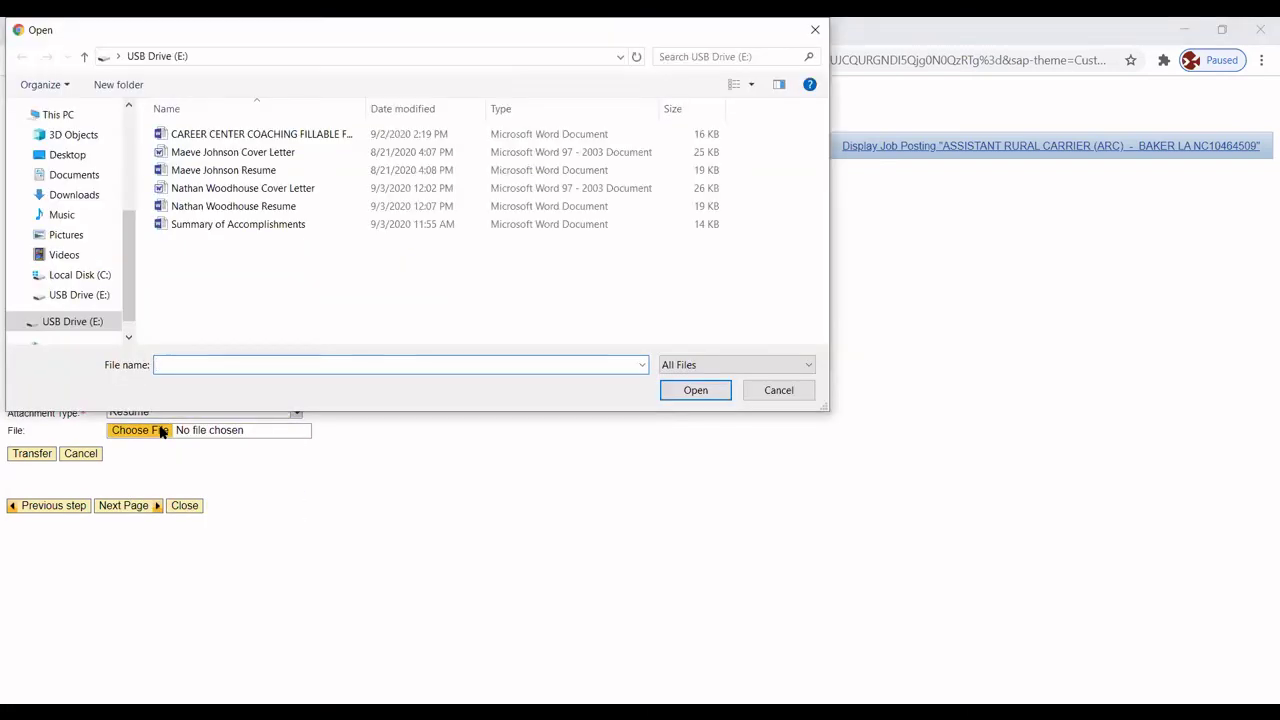
{"action": "left_click", "coordinate": [263, 210]}
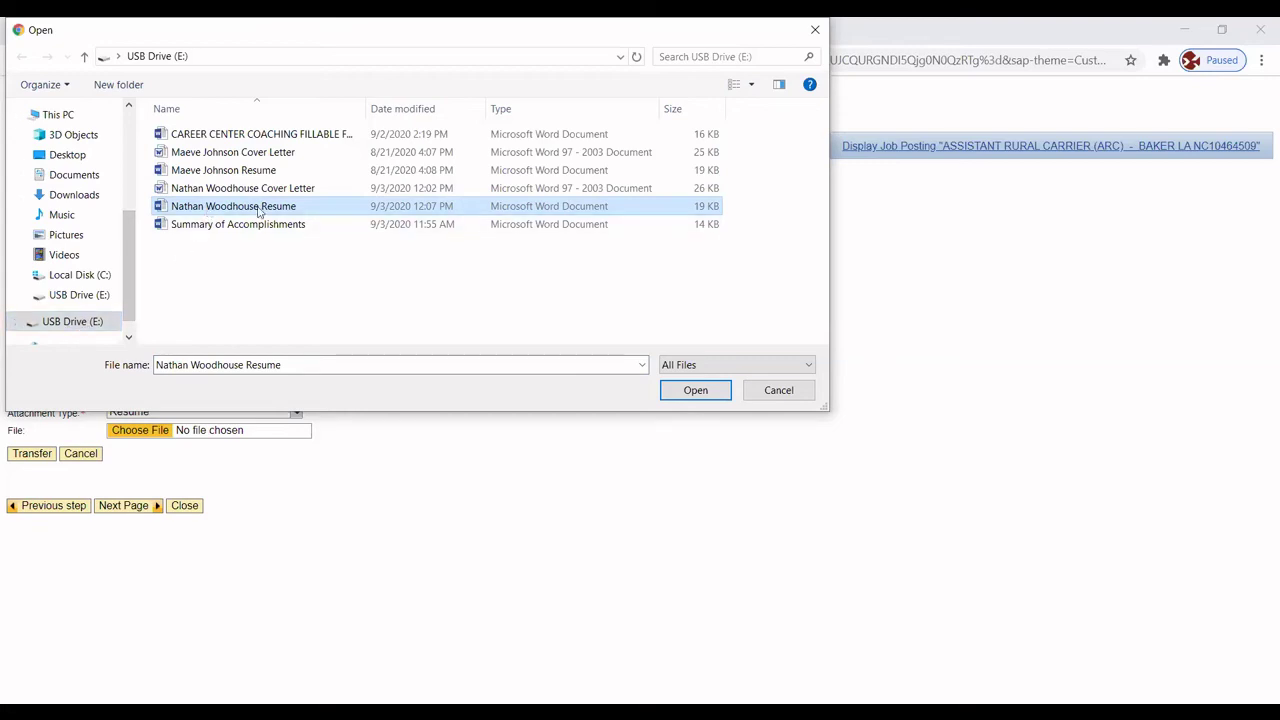
{"action": "left_click", "coordinate": [688, 392]}
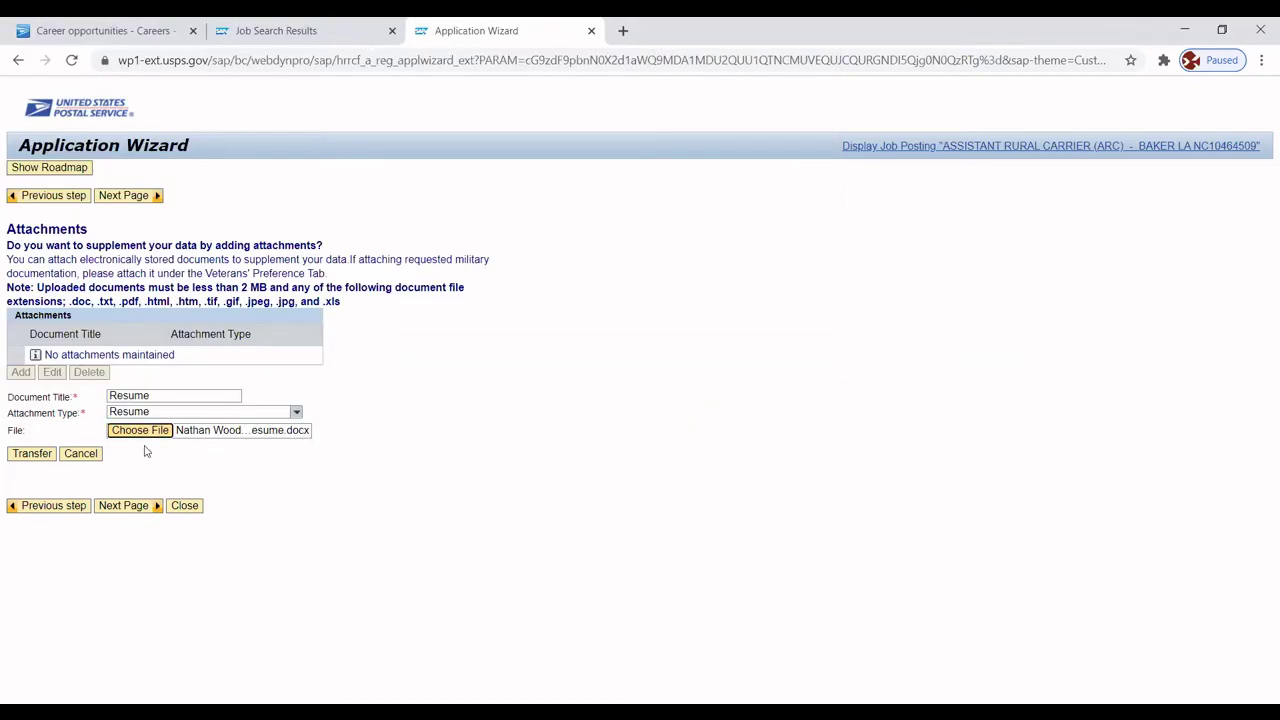
{"action": "left_click", "coordinate": [28, 456]}
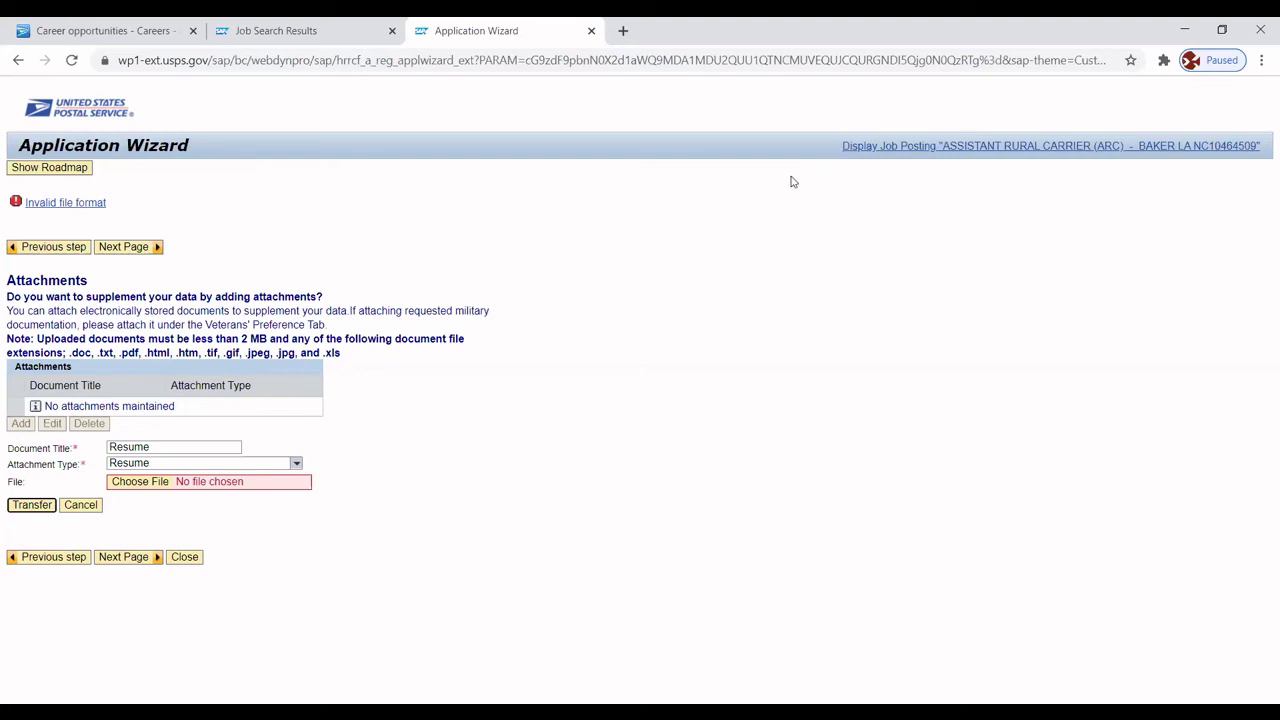
Choose the PDF resume from Documents instead and transfer it.
{"action": "left_click", "coordinate": [156, 483]}
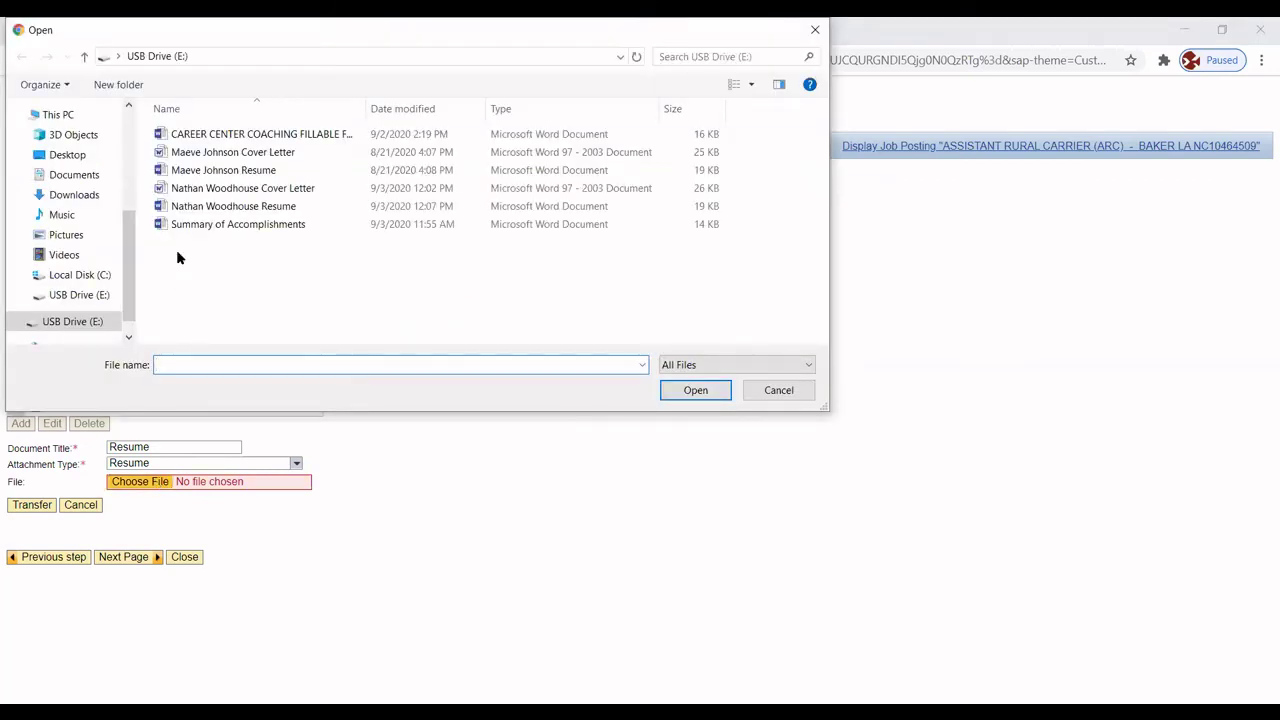
{"action": "left_click", "coordinate": [69, 323]}
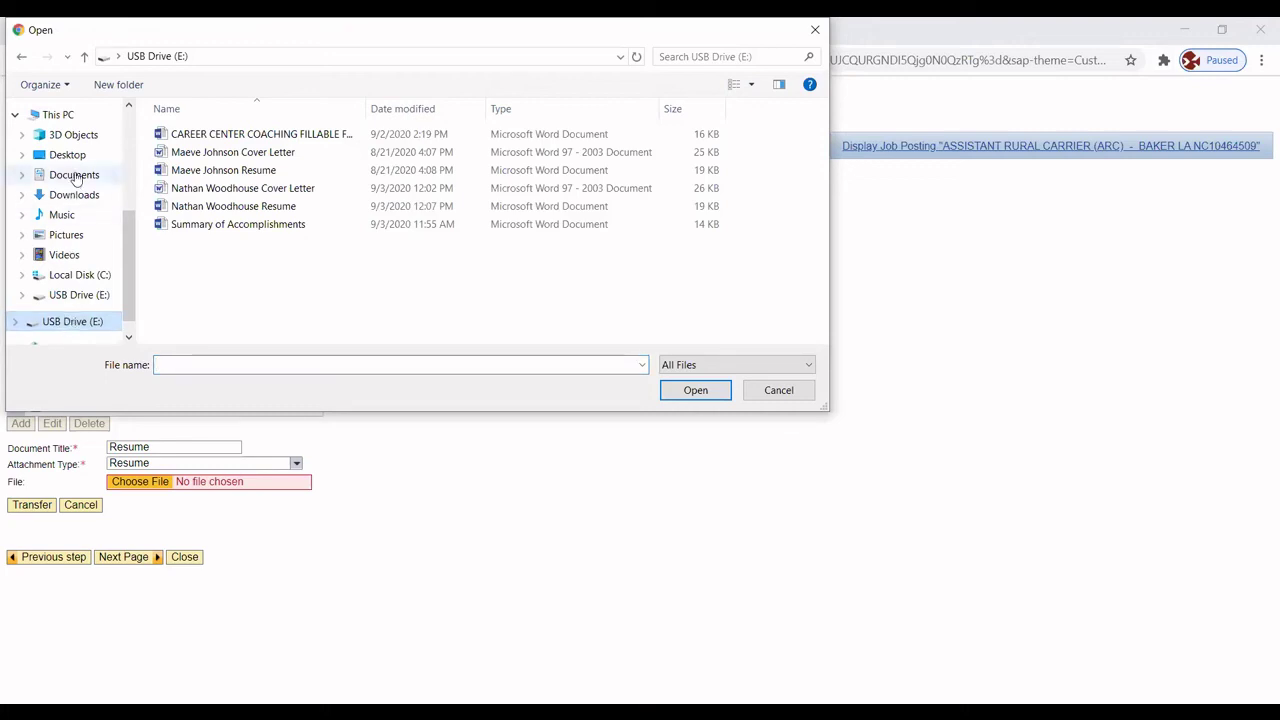
{"action": "left_click", "coordinate": [74, 175]}
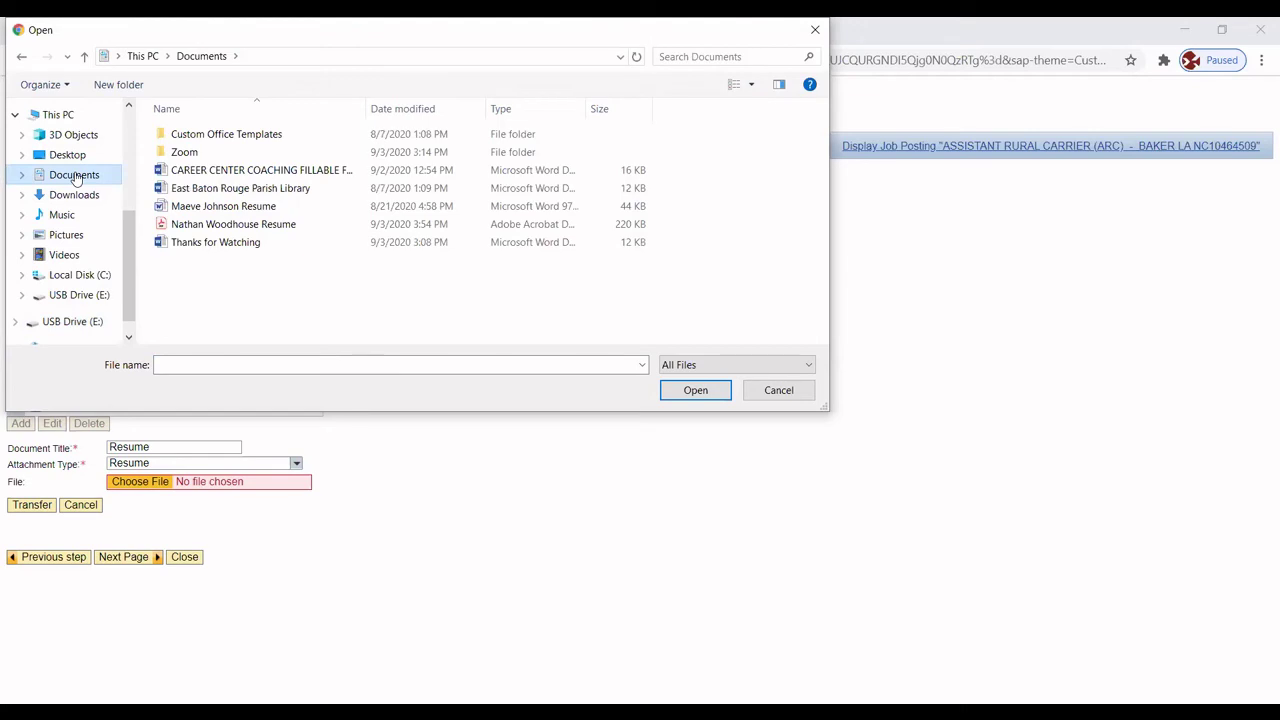
{"action": "left_click", "coordinate": [216, 229]}
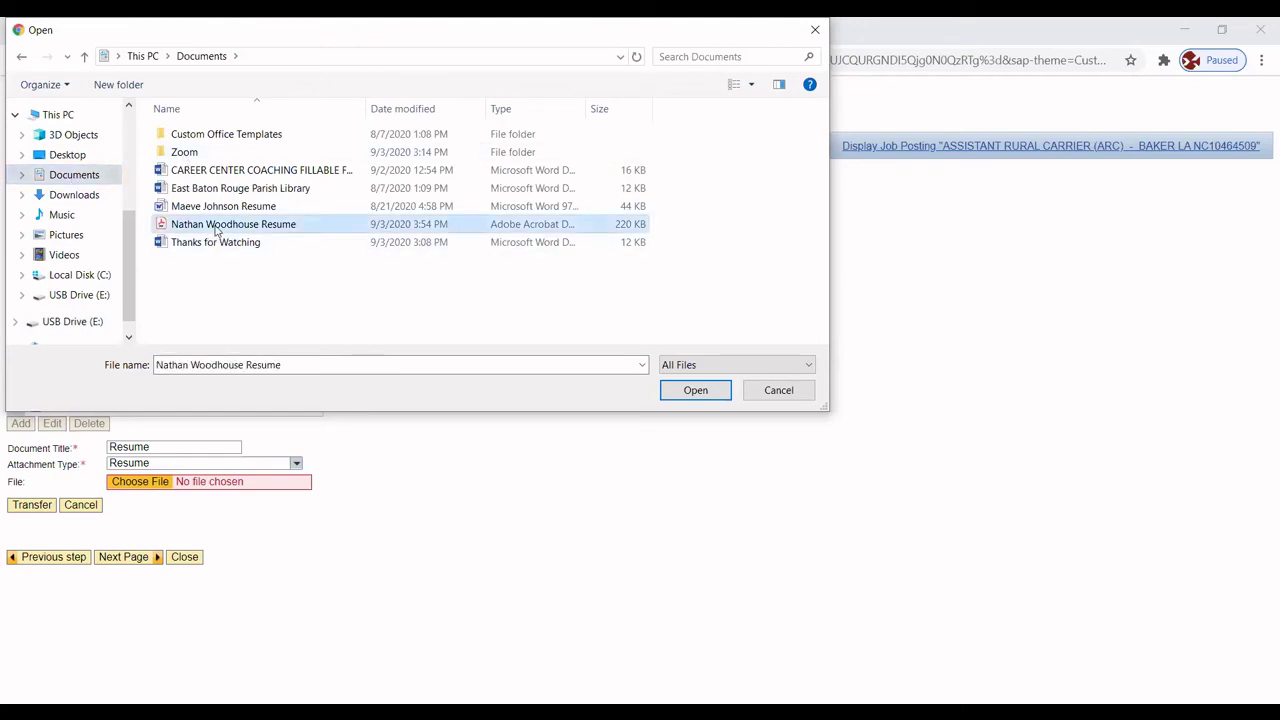
{"action": "left_click", "coordinate": [700, 391]}
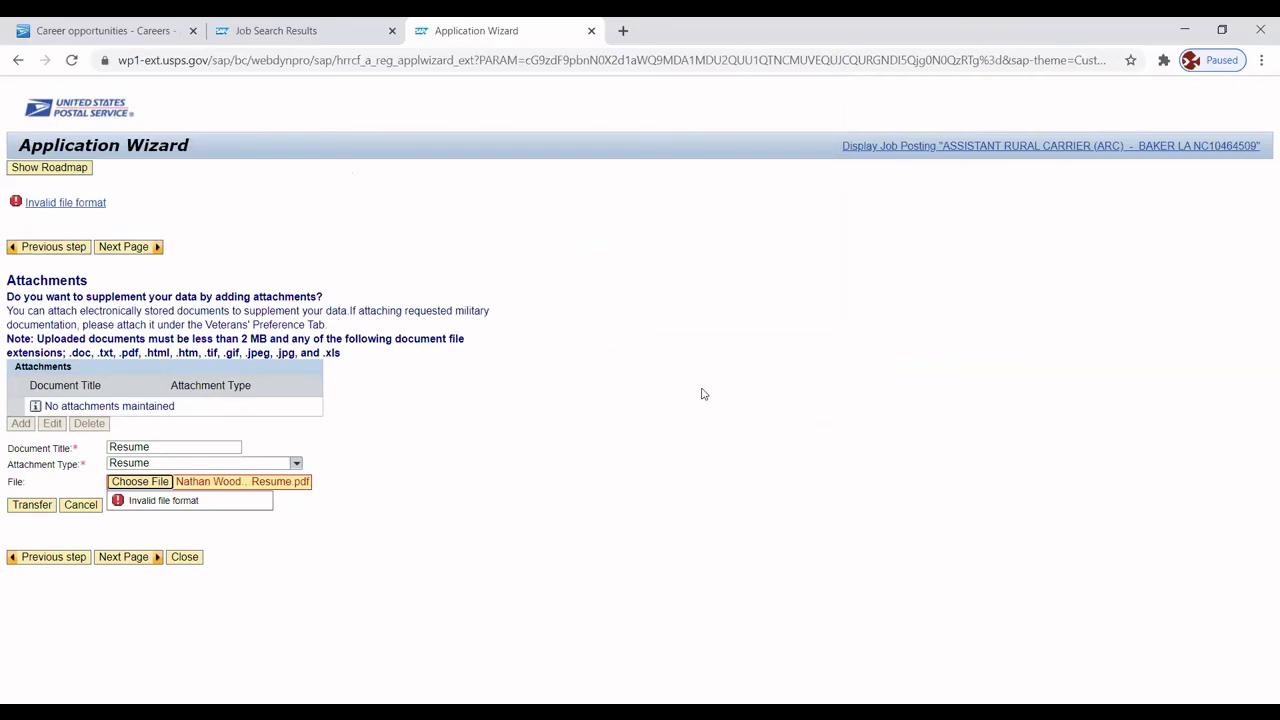
{"action": "left_click", "coordinate": [32, 506]}
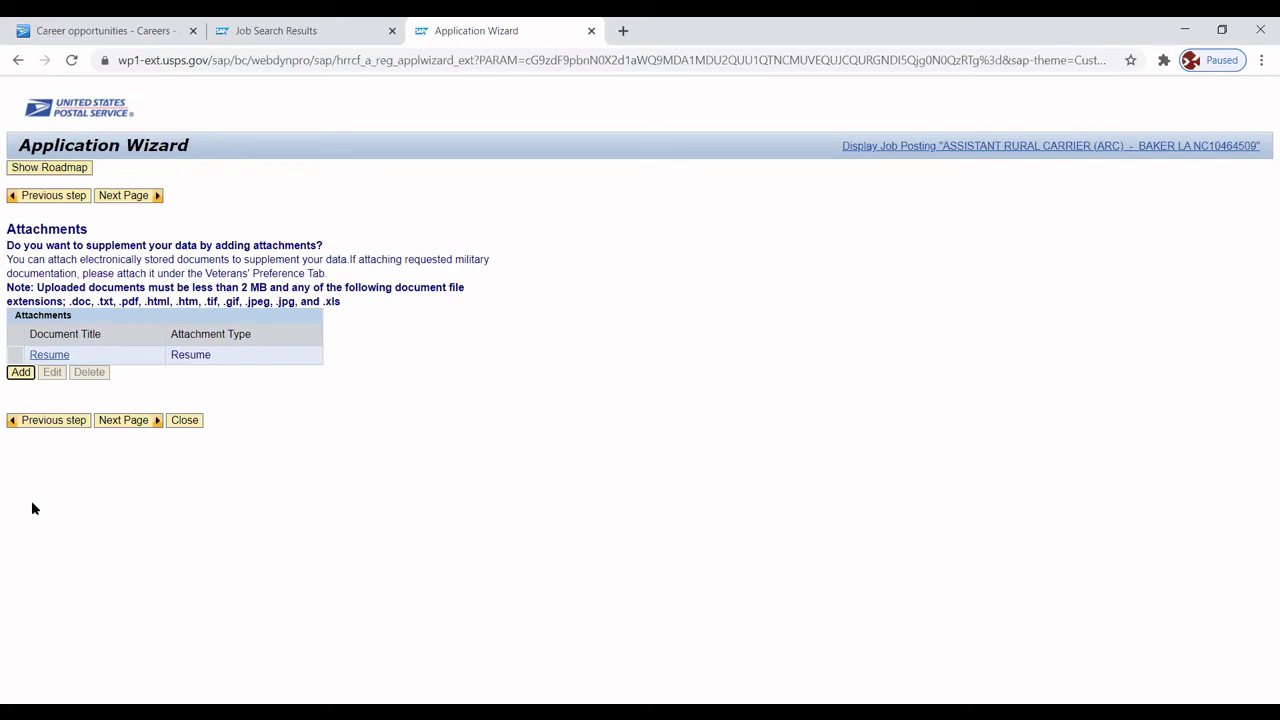
Go to the Summary of Accomplishments and References page and place the cursor in the summary box.
{"action": "left_click", "coordinate": [124, 420]}
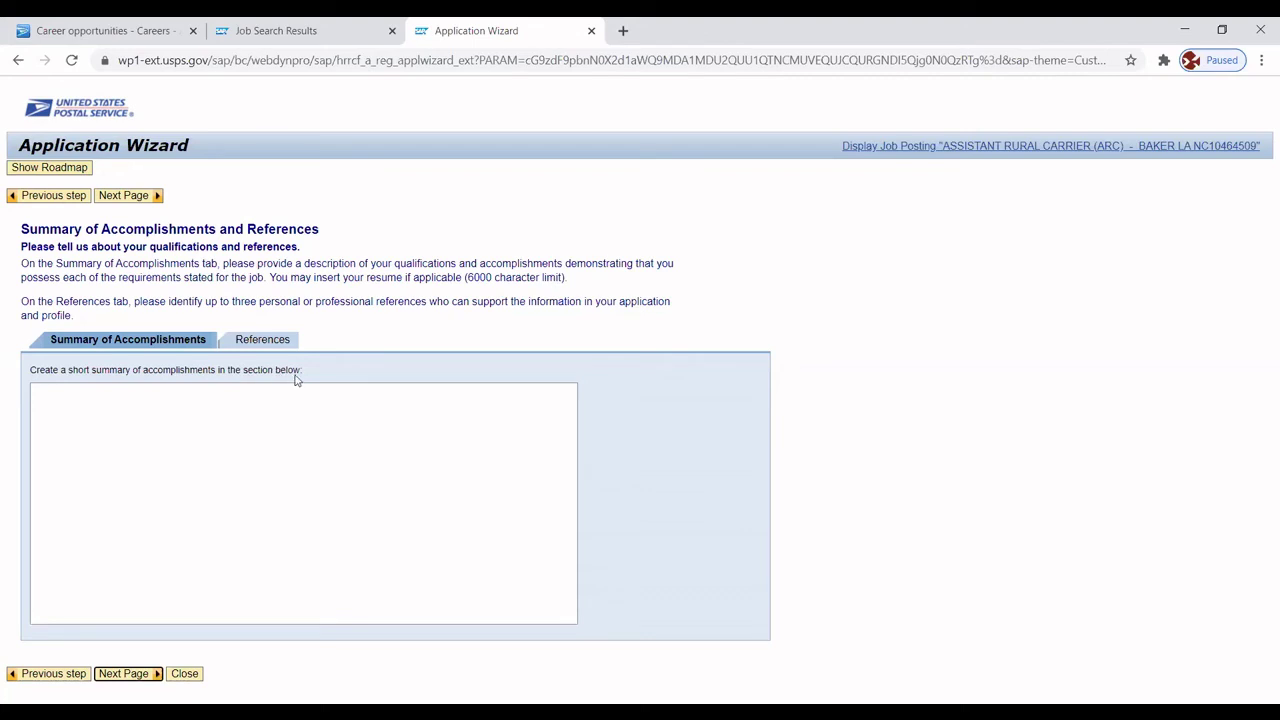
{"action": "left_click", "coordinate": [98, 417]}
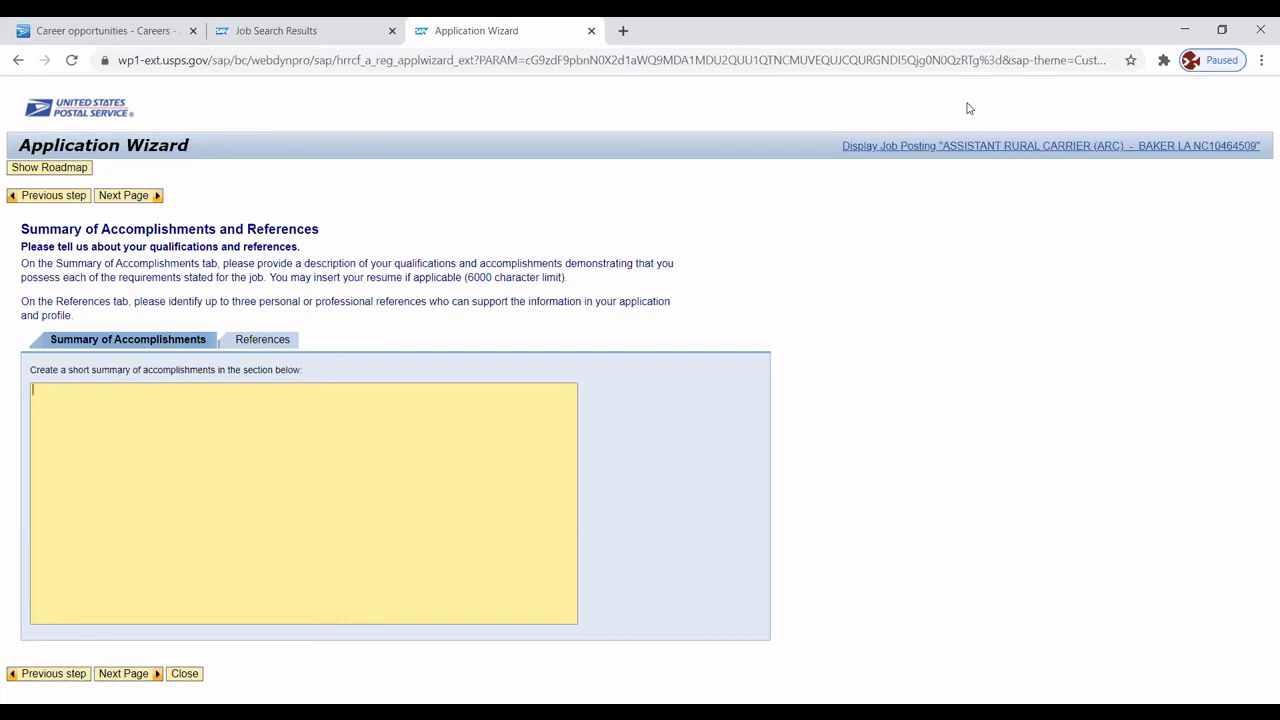
Type the first accomplishment: 'Selected as employee of the month twice with first 18 months of employment'.
{"action": "type", "text": "S"}
{"action": "type", "text": "elecgt"}
{"action": "key", "text": "BackSpace"}
{"action": "type", "text": "ted as employee of the mon"}
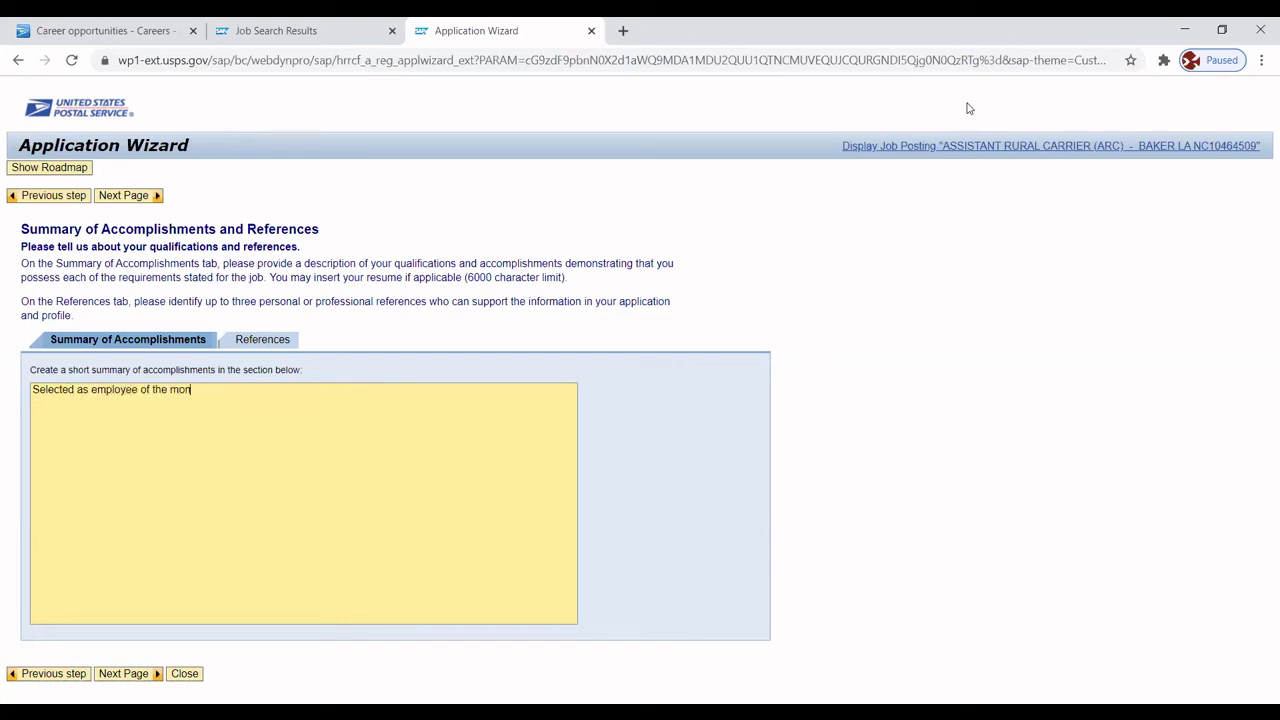
{"action": "type", "text": "th twice with first 18 months of"}
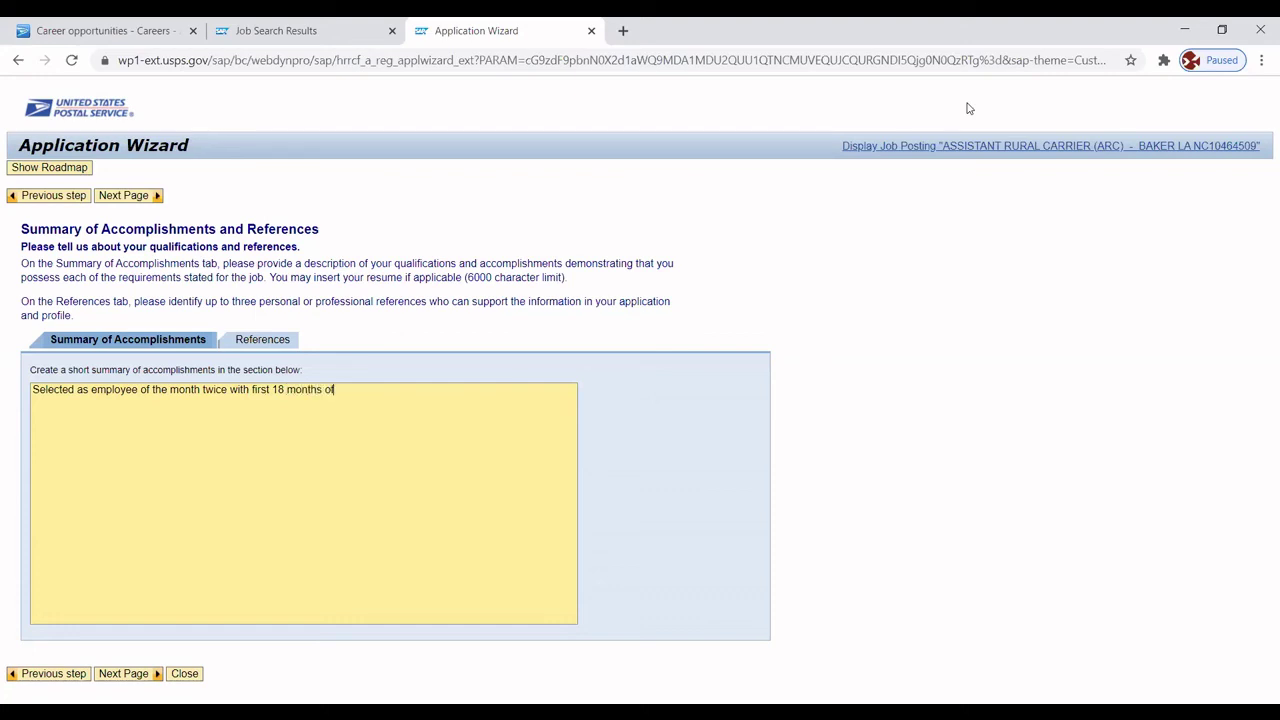
{"action": "type", "text": " employment"}
Add lines on loading, sorting and delivering packages in all-weather conditions and on suggesting new cash-handling procedures.
{"action": "key", "text": "Return"}
{"action": "type", "text": "Loaded and"}
{"action": "type", "text": "d"}
{"action": "key", "text": "BackSpace"}
{"action": "key", "text": "BackSpace"}
{"action": "key", "text": "BackSpace"}
{"action": "key", "text": "BackSpace"}
{"action": "key", "text": "BackSpace"}
{"action": "type", "text": ", sor"}
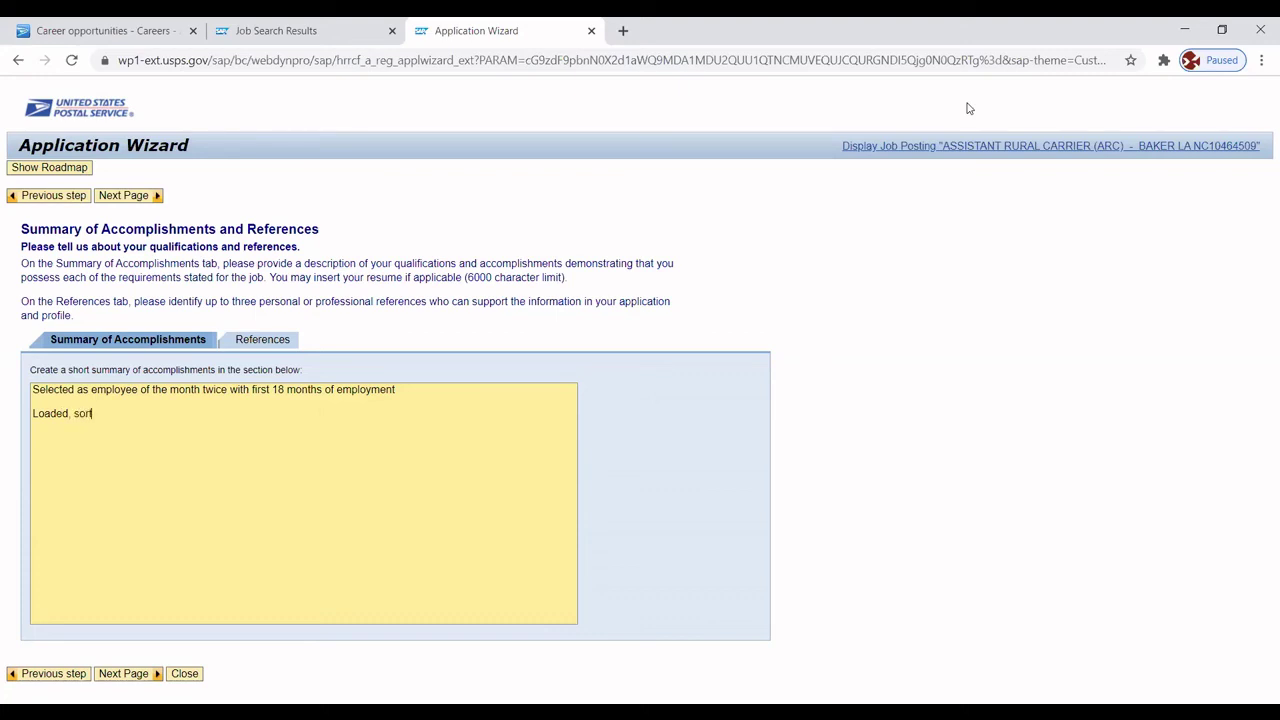
{"action": "type", "text": "ted and delivered"}
{"action": "type", "text": " pack"}
{"action": "type", "text": "s on"}
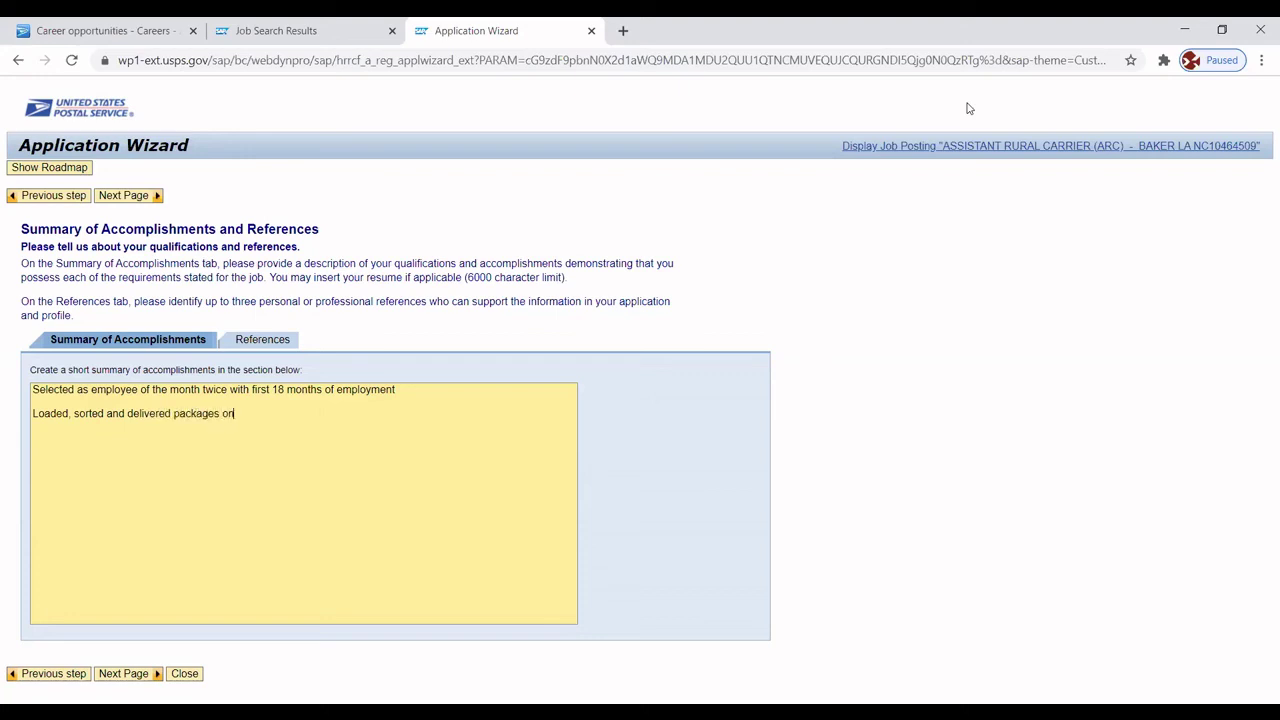
{"action": "type", "text": " a timely basis. in all weather"}
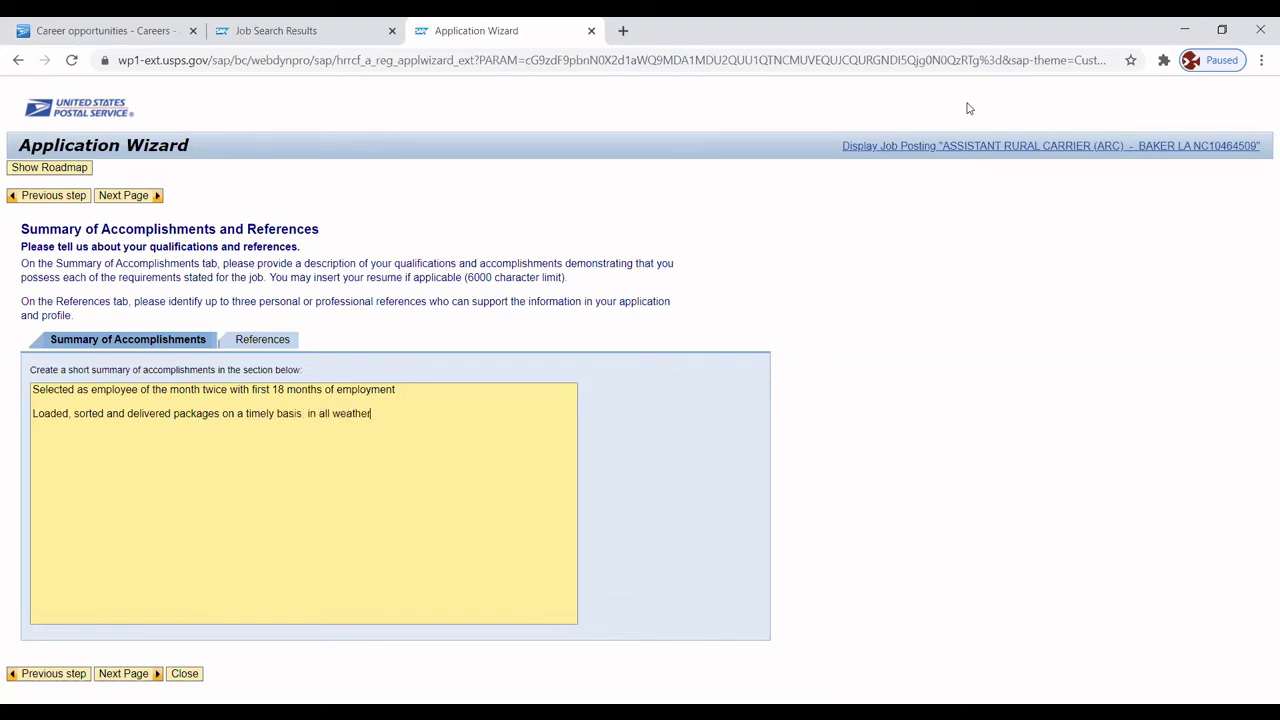
{"action": "key", "text": "BackSpace"}
{"action": "key", "text": "BackSpace"}
{"action": "key", "text": "BackSpace"}
{"action": "key", "text": "BackSpace"}
{"action": "key", "text": "BackSpace"}
{"action": "key", "text": "BackSpace"}
{"action": "key", "text": "BackSpace"}
{"action": "key", "text": "BackSpace"}
{"action": "key", "text": "BackSpace"}
{"action": "key", "text": "BackSpace"}
{"action": "key", "text": "BackSpace"}
{"action": "key", "text": "BackSpace"}
{"action": "key", "text": "BackSpace"}
{"action": "type", "text": "in all-weather conditions"}
{"action": "key", "text": "Return"}
{"action": "key", "text": "Return"}
{"action": "type", "text": "Sug"}
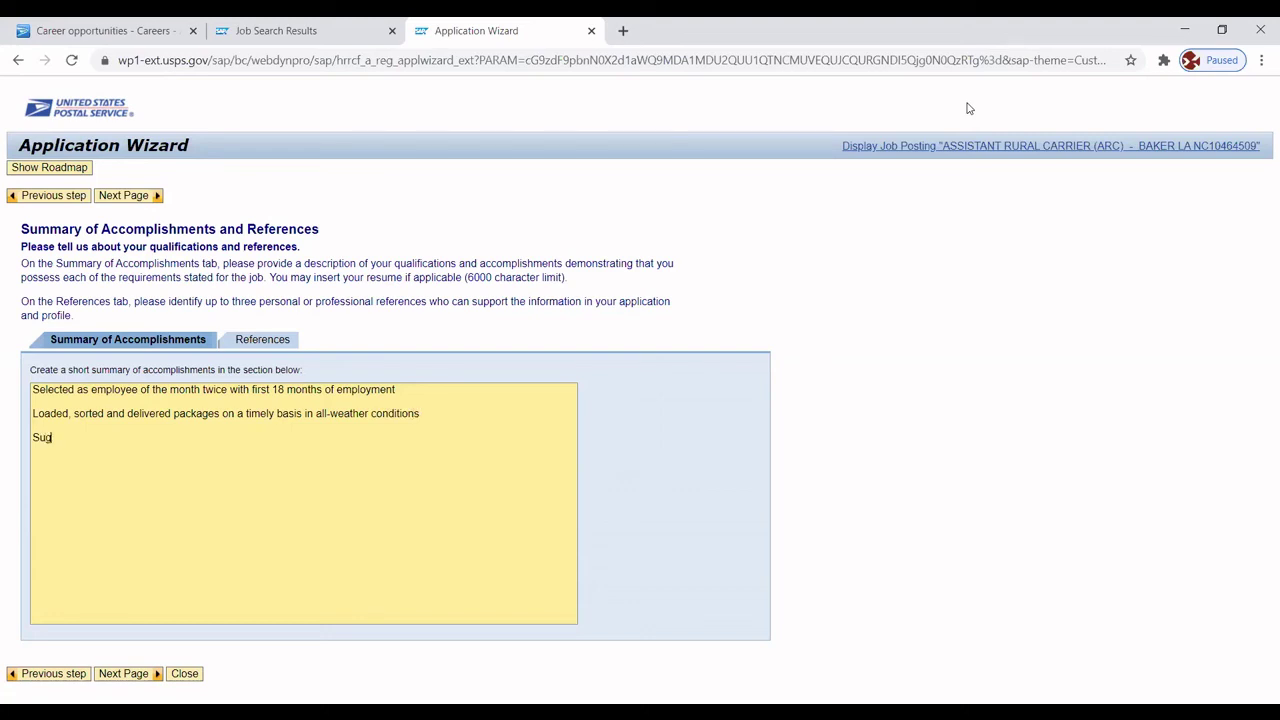
{"action": "type", "text": "gested and accepted new proced"}
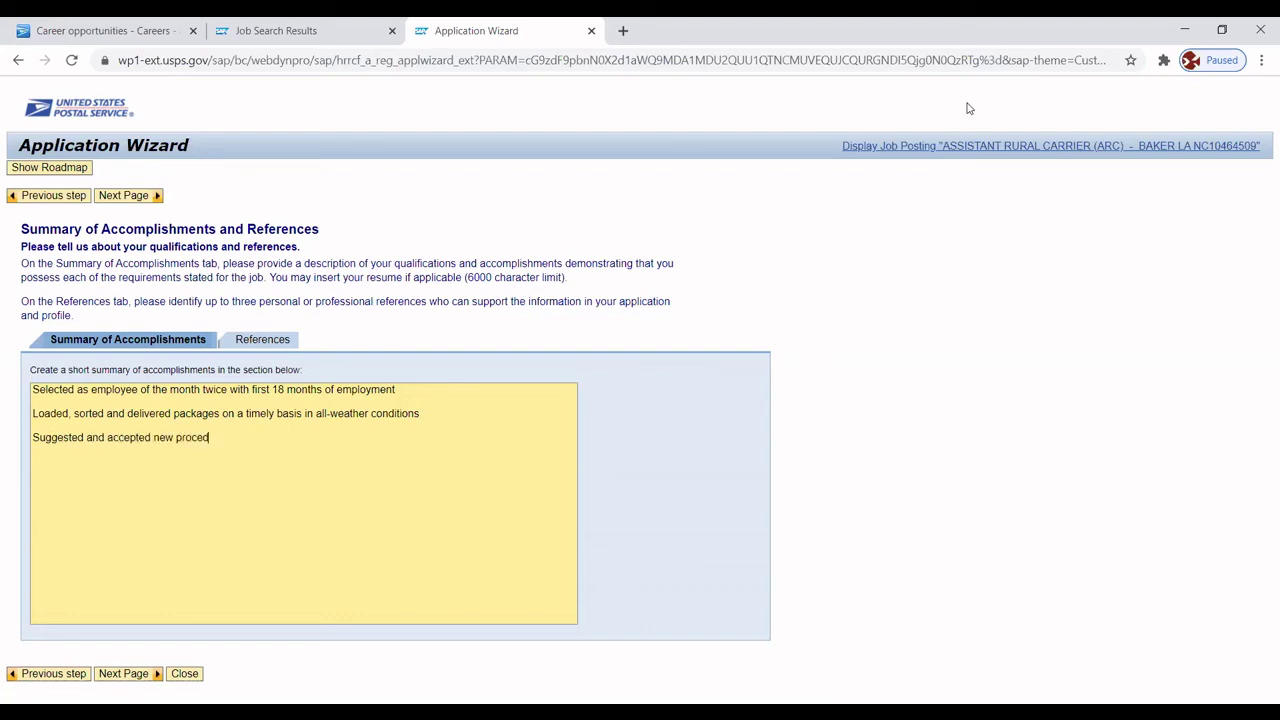
{"action": "type", "text": "ures for handing cash managemen"}
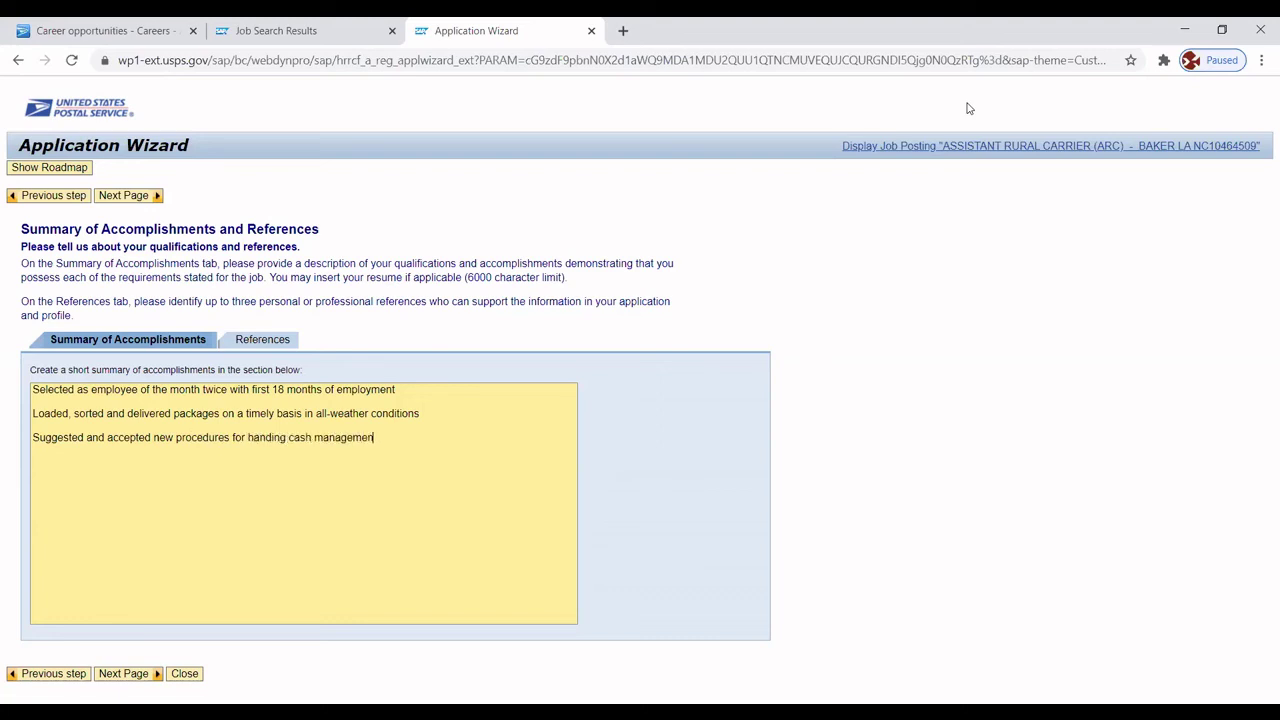
{"action": "type", "text": "t based upon education and tr"}
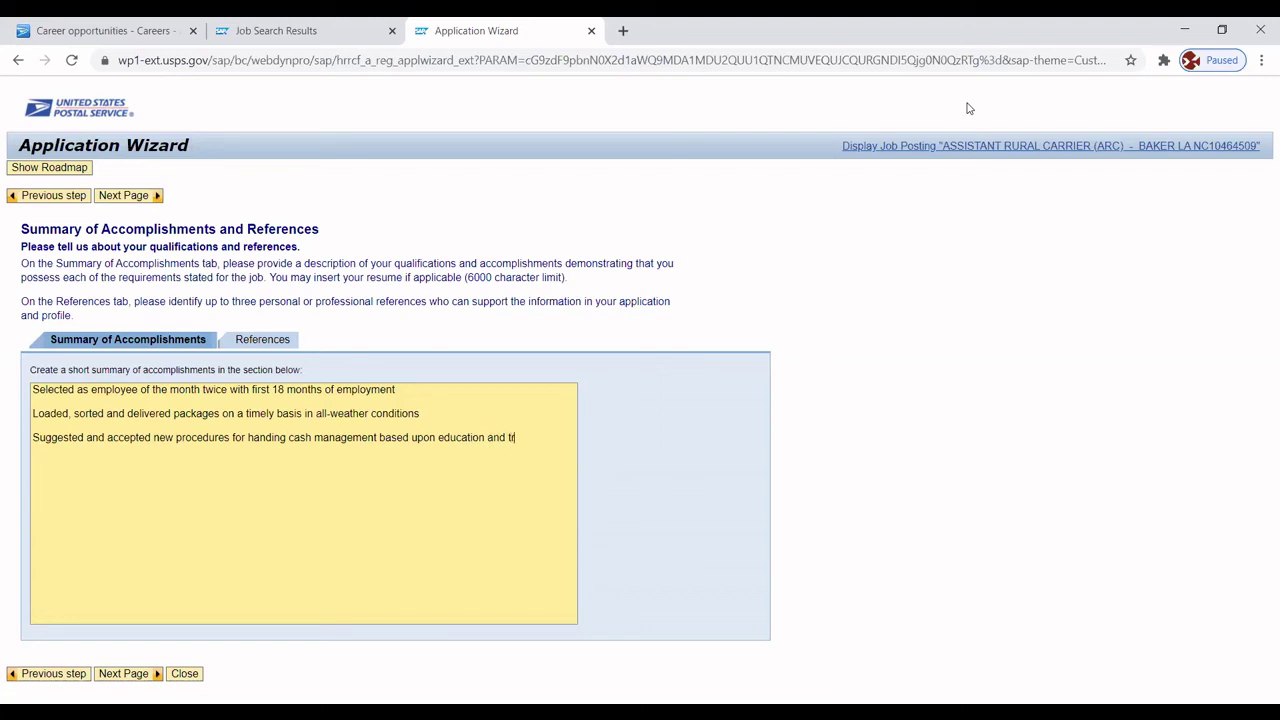
{"action": "type", "text": "aining  "}
{"action": "type", "text": "Learned new"}
{"action": "type", "text": " computer"}
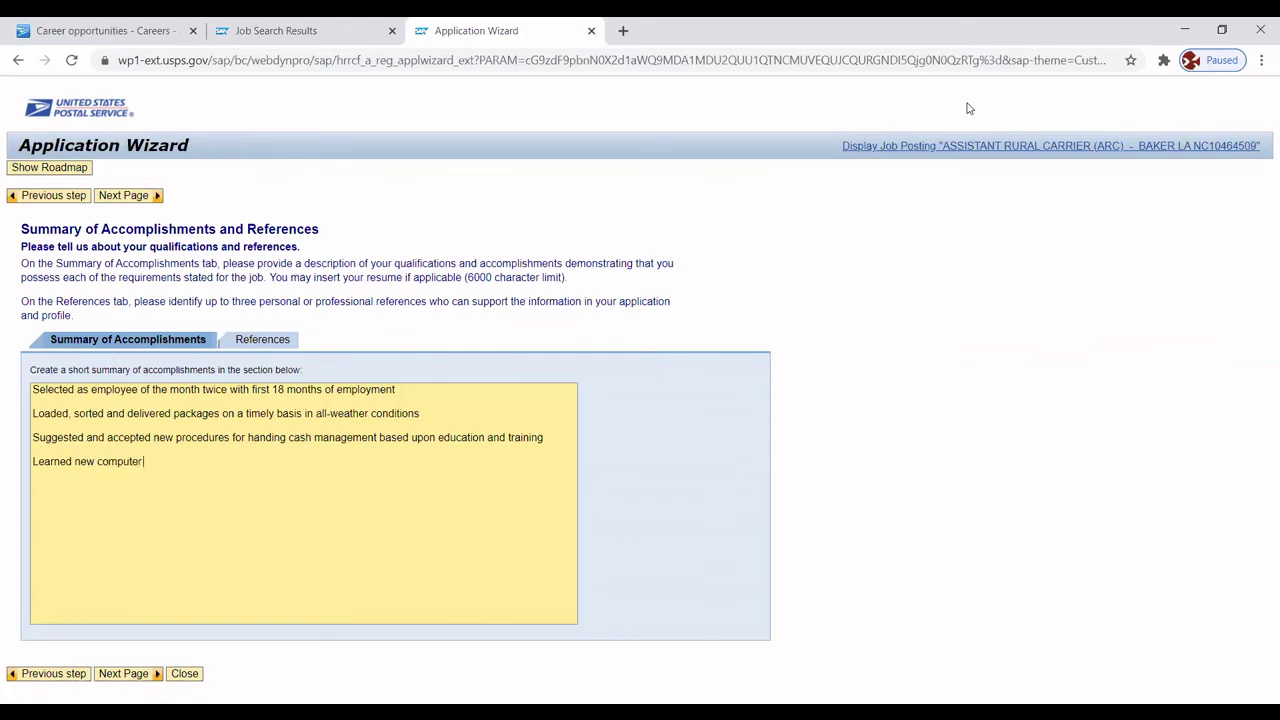
{"action": "type", "text": " program through own initia"}
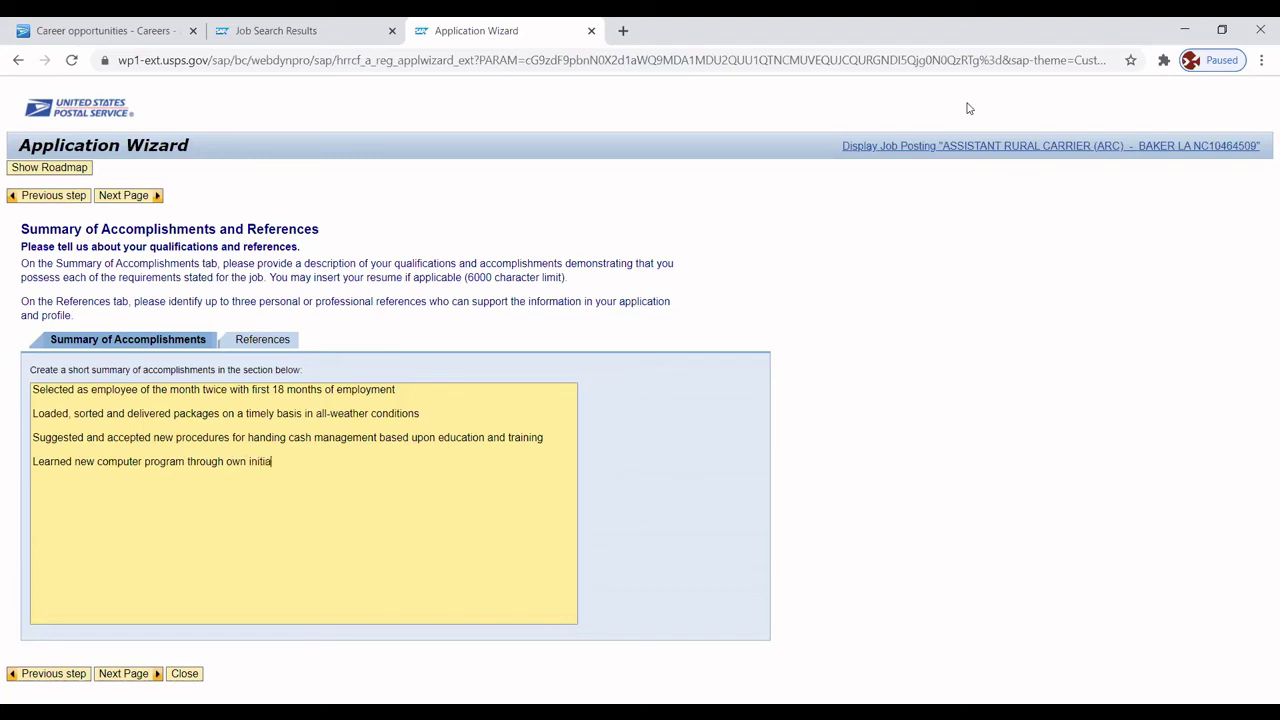
{"action": "type", "text": "tive by voolun"}
Finish the cash-procedures line with volunteering to stay an extra hour per day.
{"action": "key", "text": "BackSpace"}
{"action": "key", "text": "BackSpace"}
{"action": "key", "text": "BackSpace"}
{"action": "key", "text": "BackSpace"}
{"action": "type", "text": "lunteering to stay"}
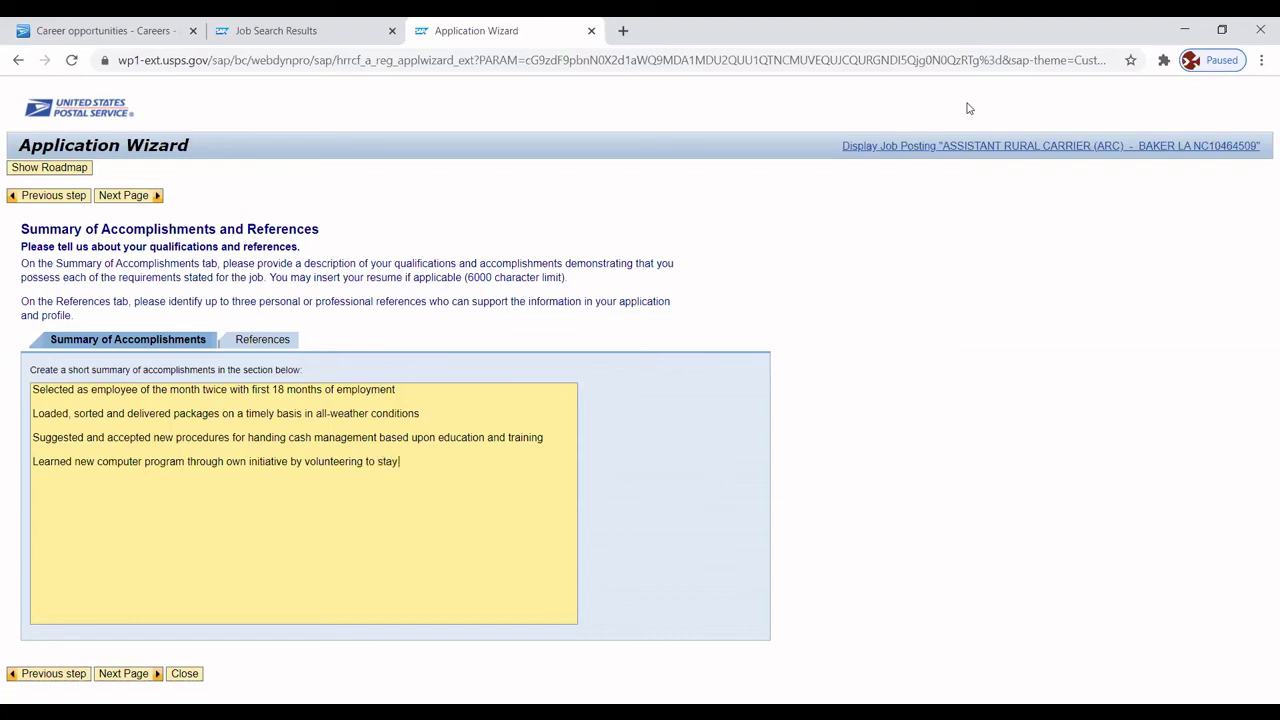
{"action": "type", "text": " an exxtr"}
{"action": "key", "text": "BackSpace"}
{"action": "key", "text": "BackSpace"}
{"action": "key", "text": "BackSpace"}
{"action": "key", "text": "BackSpace"}
{"action": "type", "text": "xtra hour per day"}
Add lines on representing the manager and on receiving deliveries and assisting with new procedures, then show References.
{"action": "key", "text": "Return"}
{"action": "key", "text": "Return"}
{"action": "type", "text": "Reprsent"}
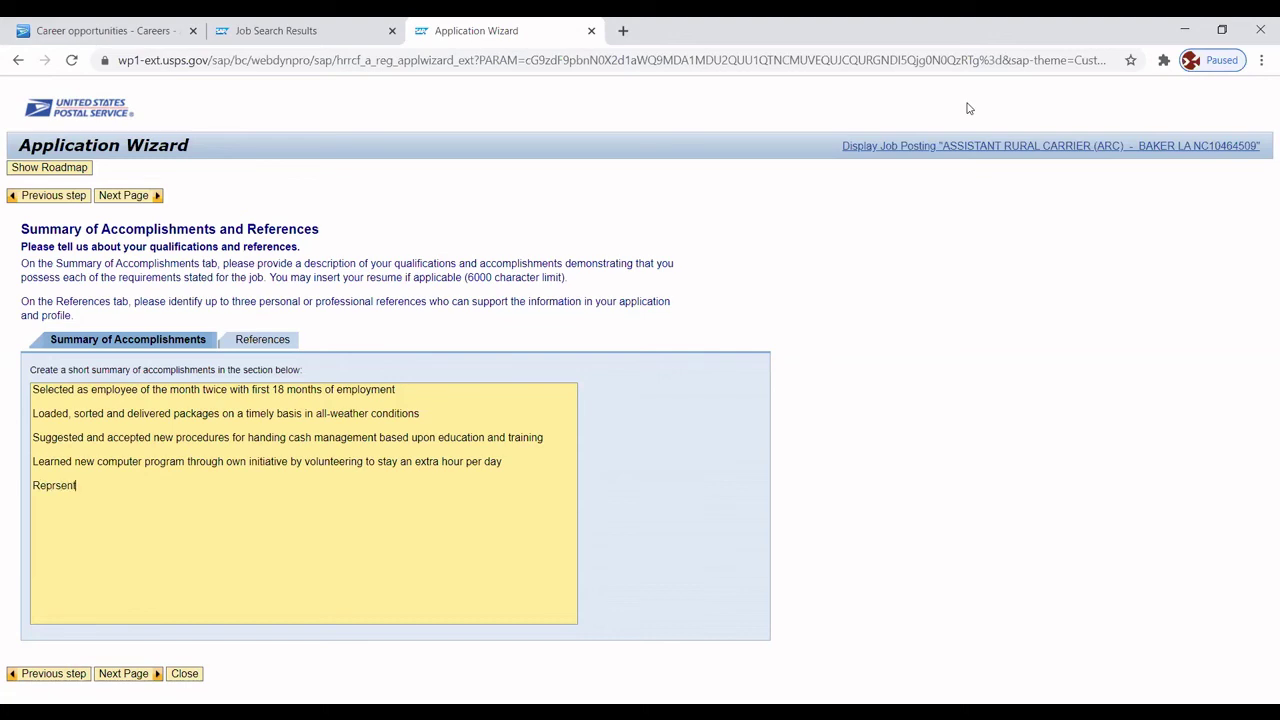
{"action": "type", "text": "ed manager"}
{"action": "key", "text": "BackSpace"}
{"action": "key", "text": "BackSpace"}
{"action": "key", "text": "BackSpace"}
{"action": "key", "text": "BackSpace"}
{"action": "key", "text": "BackSpace"}
{"action": "key", "text": "BackSpace"}
{"action": "key", "text": "BackSpace"}
{"action": "key", "text": "BackSpace"}
{"action": "key", "text": "BackSpace"}
{"action": "key", "text": "BackSpace"}
{"action": "key", "text": "BackSpace"}
{"action": "key", "text": "BackSpace"}
{"action": "key", "text": "BackSpace"}
{"action": "key", "text": "BackSpace"}
{"action": "type", "text": "est"}
{"action": "type", "text": "ented manager"}
{"action": "type", "text": " in her ab"}
{"action": "type", "text": "sence to ad"}
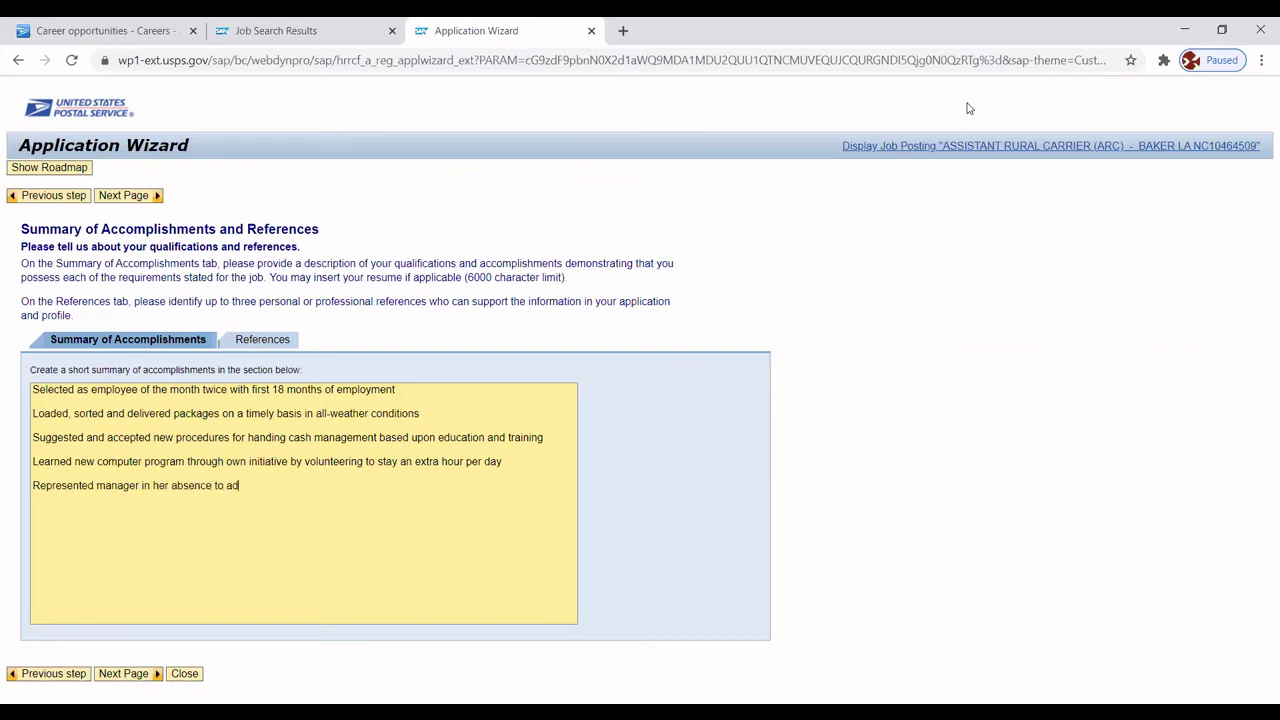
{"action": "type", "text": "dress customer service issues"}
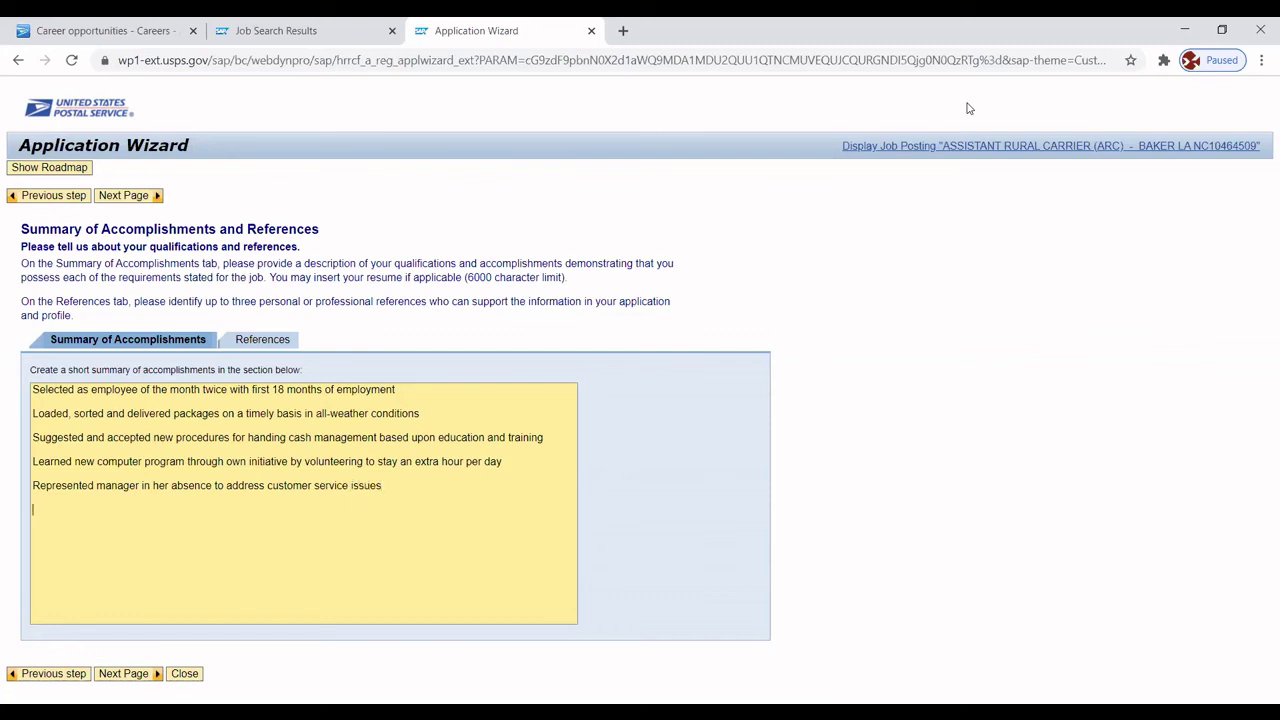
{"action": "type", "text": "Received deliveries and ensured"}
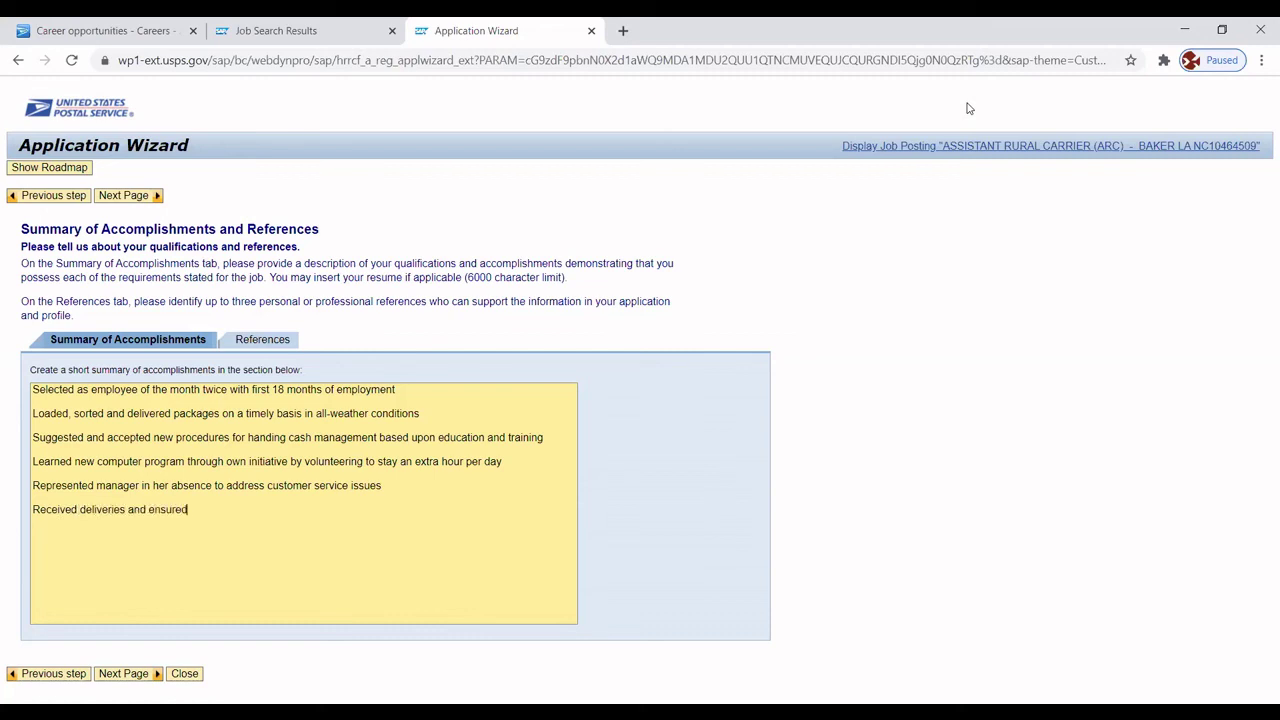
{"action": "type", "text": " they arrived to appropriate "}
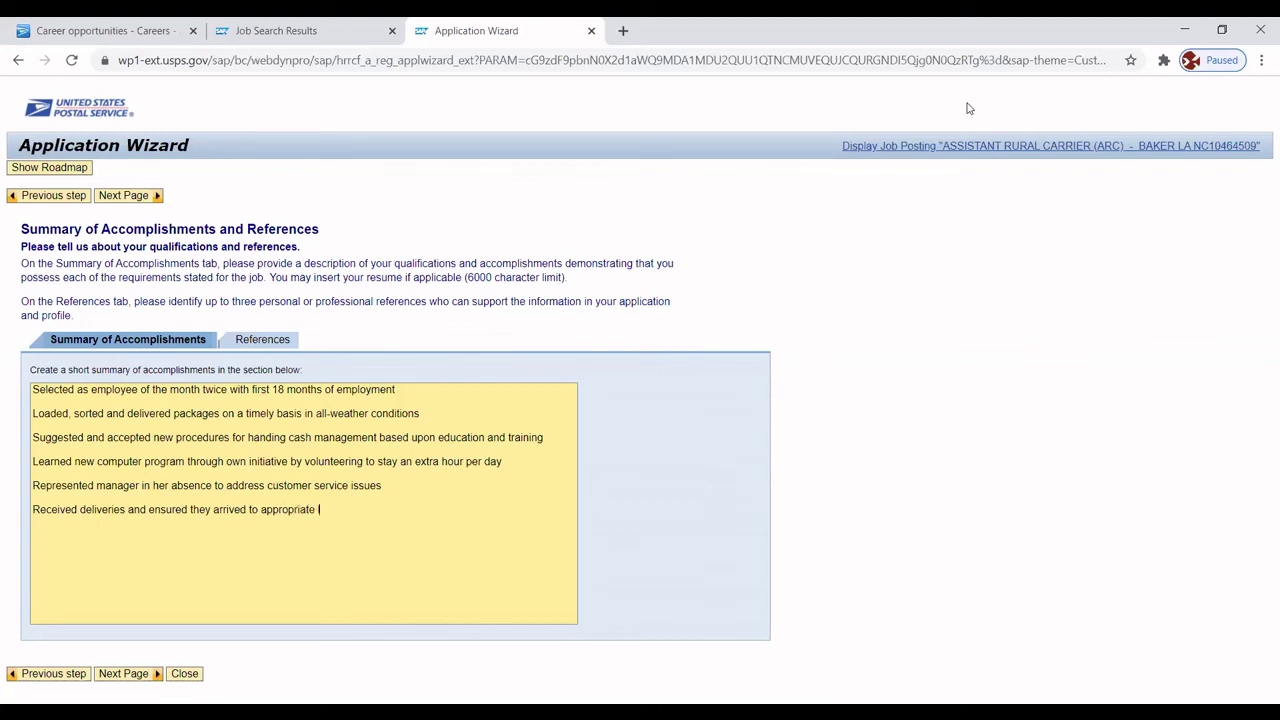
{"action": "type", "text": "location"}
{"action": "type", "text": "Informed cust"}
{"action": "type", "text": "omers of any d"}
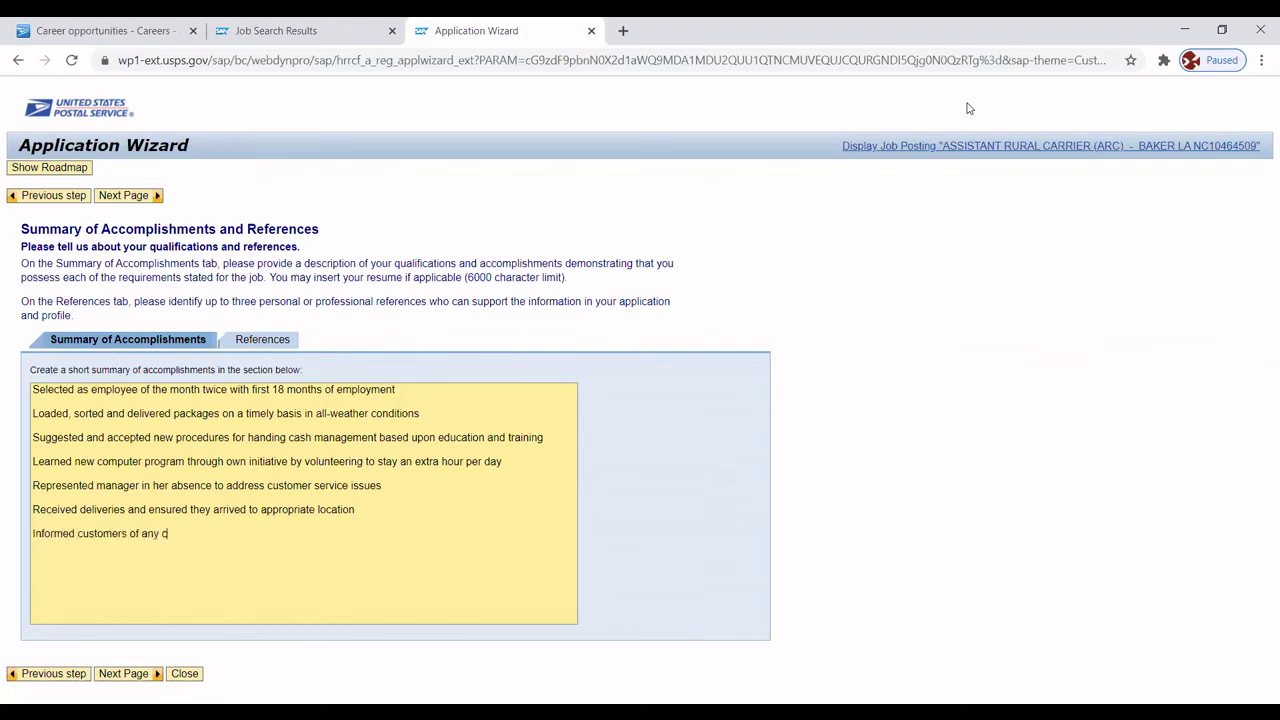
{"action": "type", "text": "hanges"}
{"action": "left_click", "coordinate": [969, 108]}
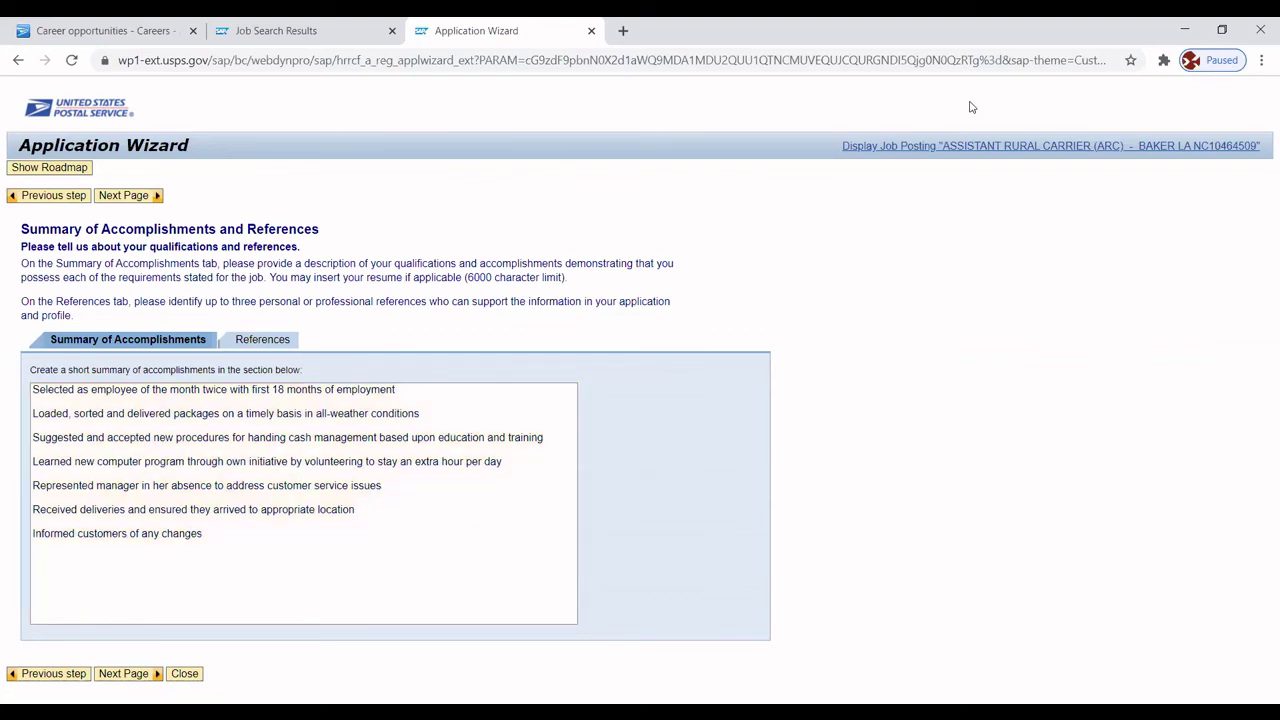
{"action": "left_click", "coordinate": [220, 533]}
{"action": "type", "text": "and a"}
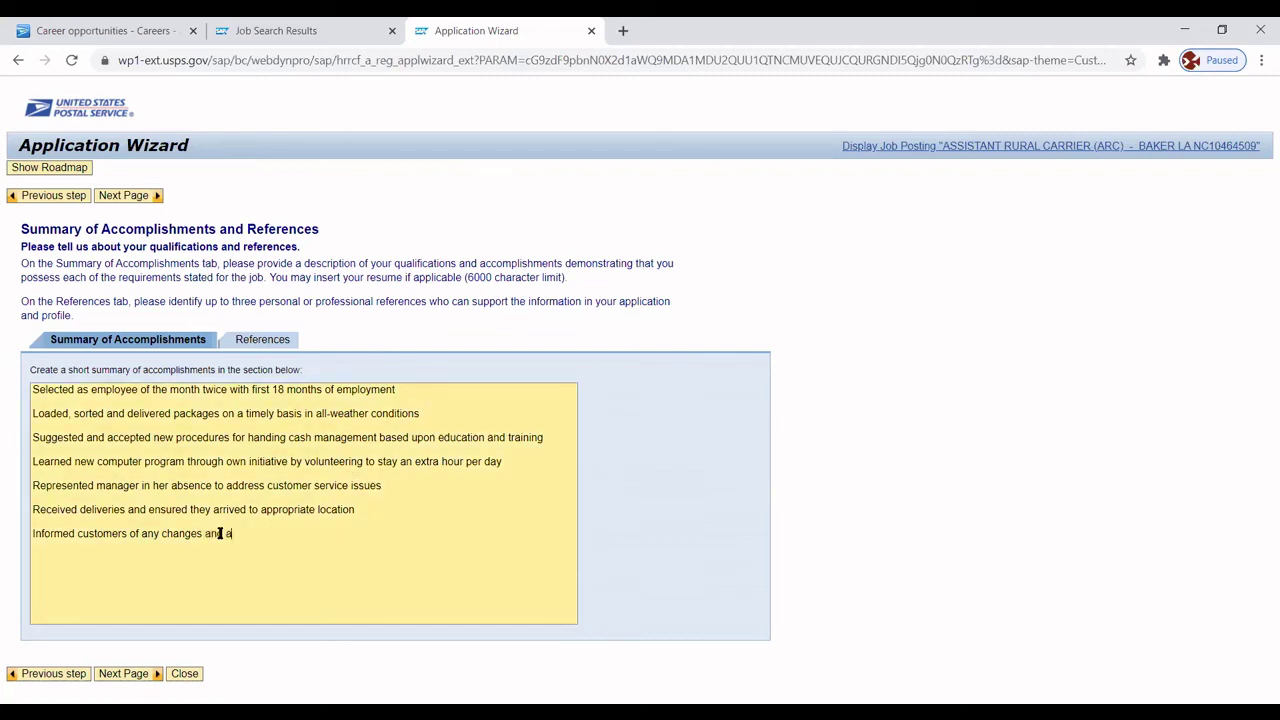
{"action": "type", "text": "ssisted with new procedures"}
{"action": "left_click", "coordinate": [251, 342]}
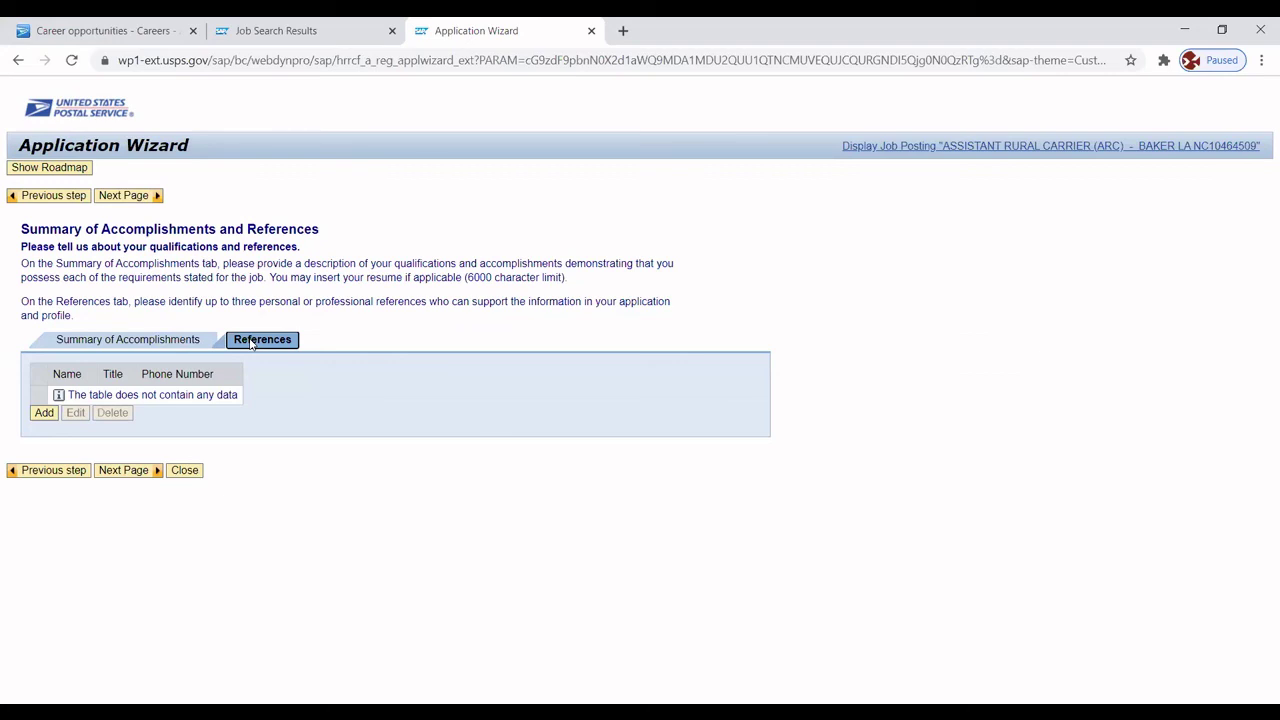
Save a first reference titled Manager, with the reference's name and phone number.
{"action": "left_click", "coordinate": [43, 413]}
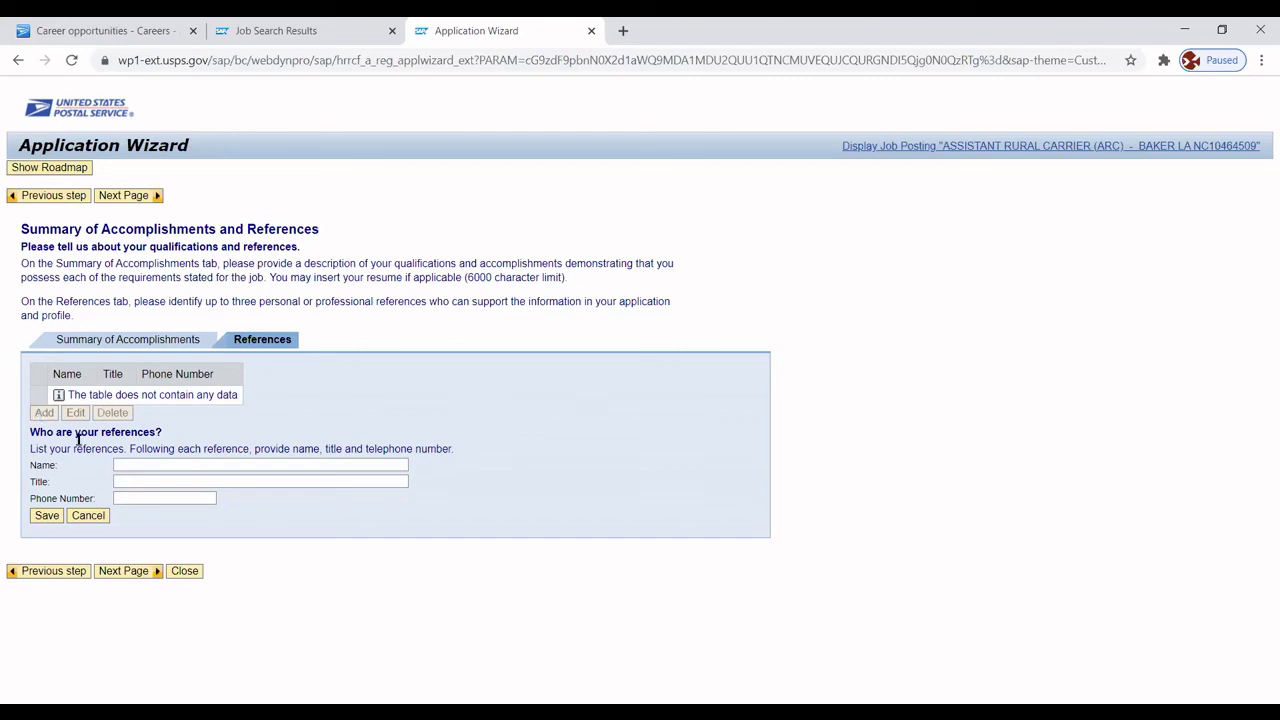
{"action": "left_click", "coordinate": [124, 464]}
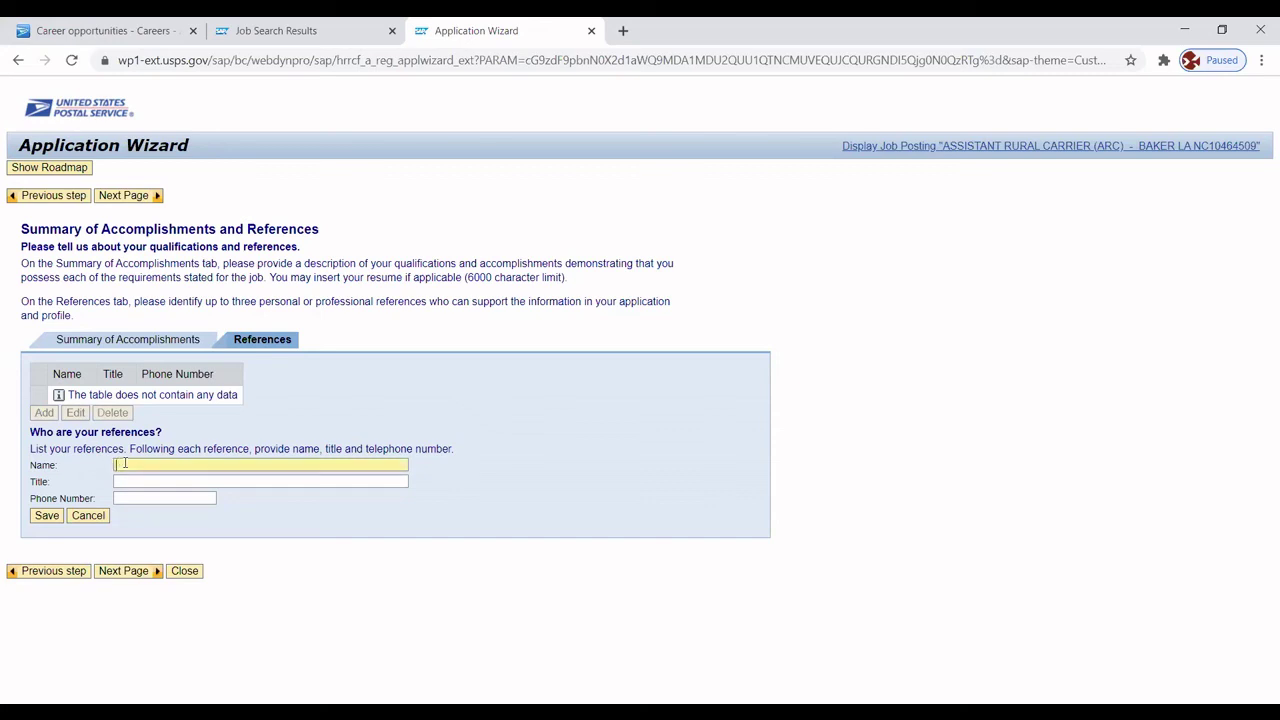
{"action": "key", "text": "Tab"}
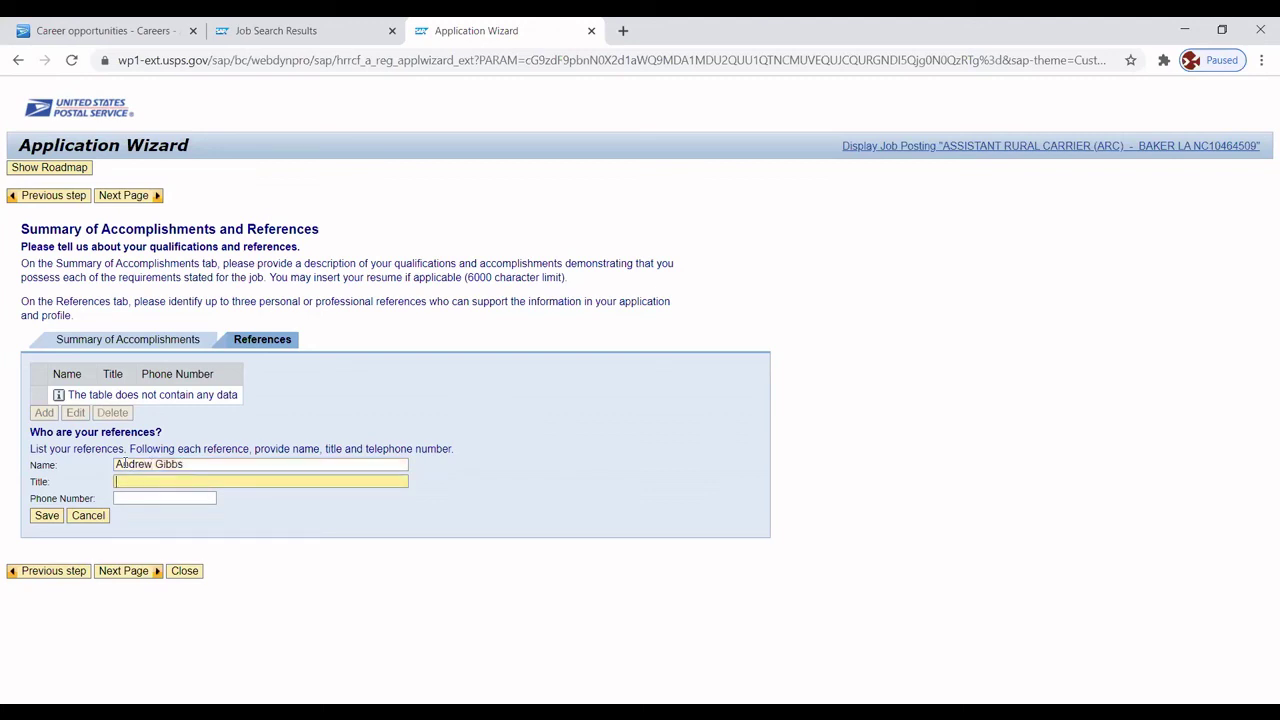
{"action": "type", "text": "Manager"}
{"action": "key", "text": "Tab"}
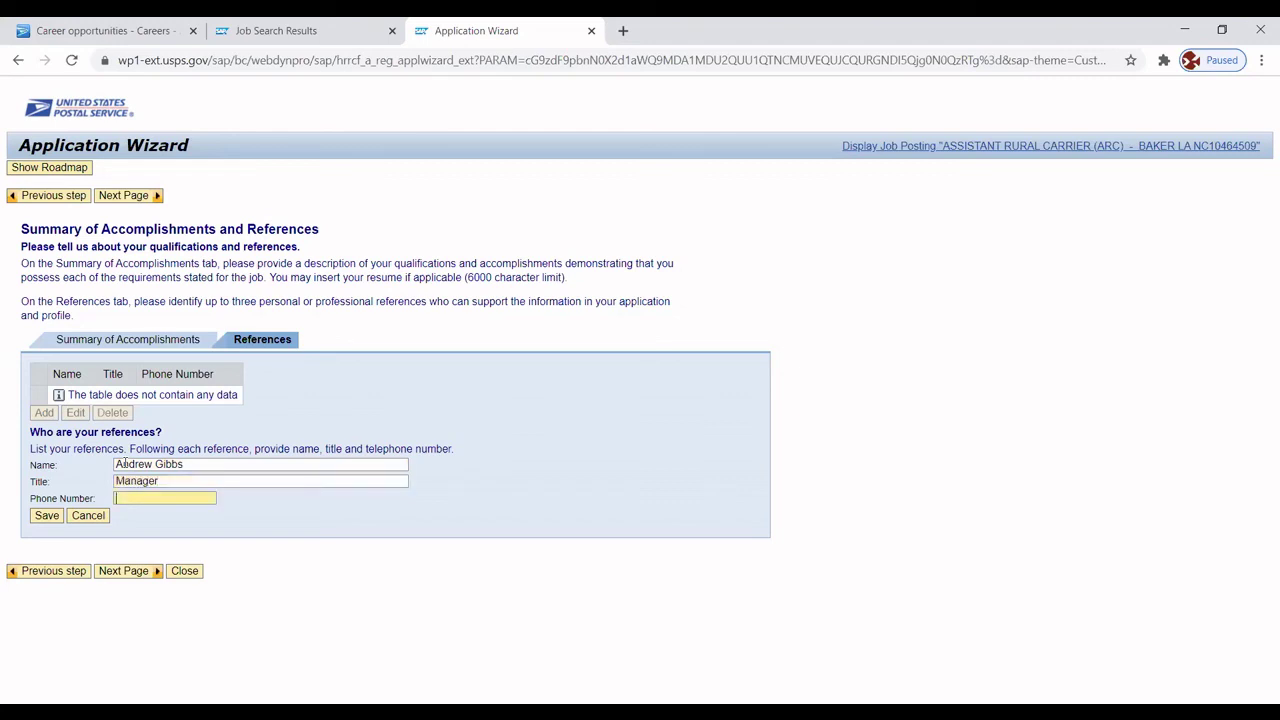
{"action": "left_click", "coordinate": [46, 516]}
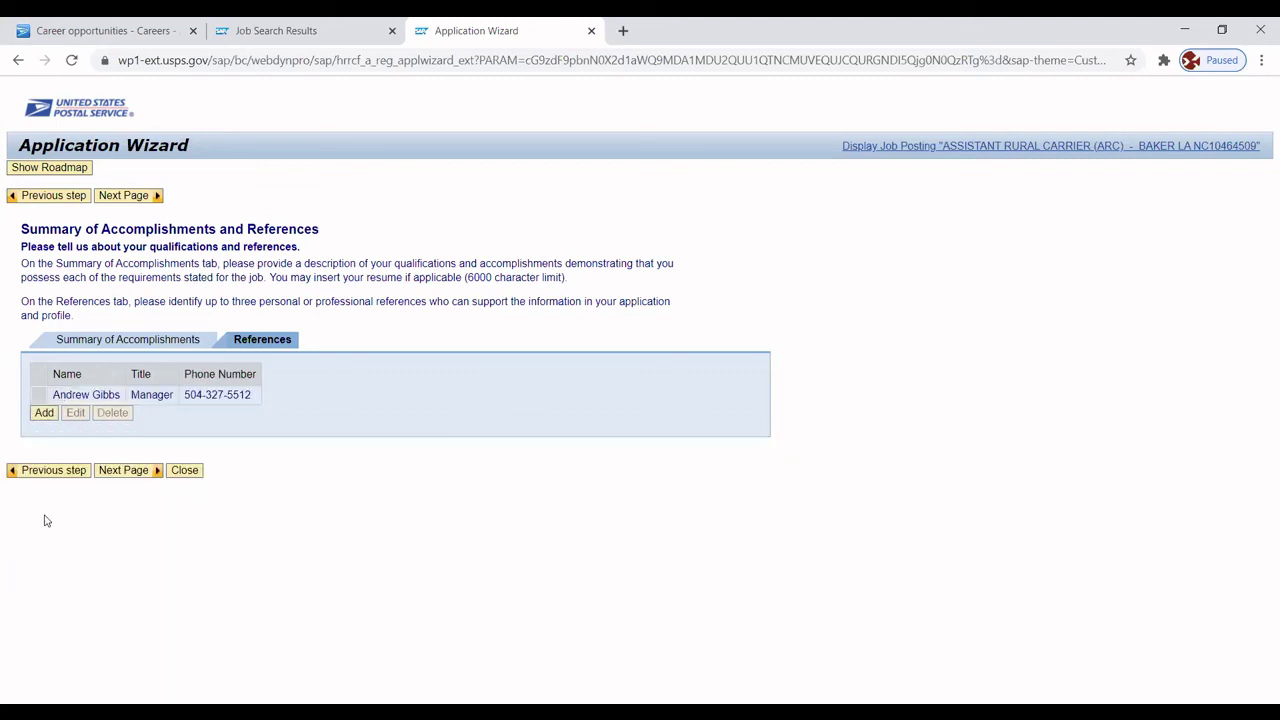
Save a second reference titled Supervisor with name and phone number, then begin a third entry.
{"action": "left_click", "coordinate": [44, 414]}
{"action": "left_click", "coordinate": [122, 464]}
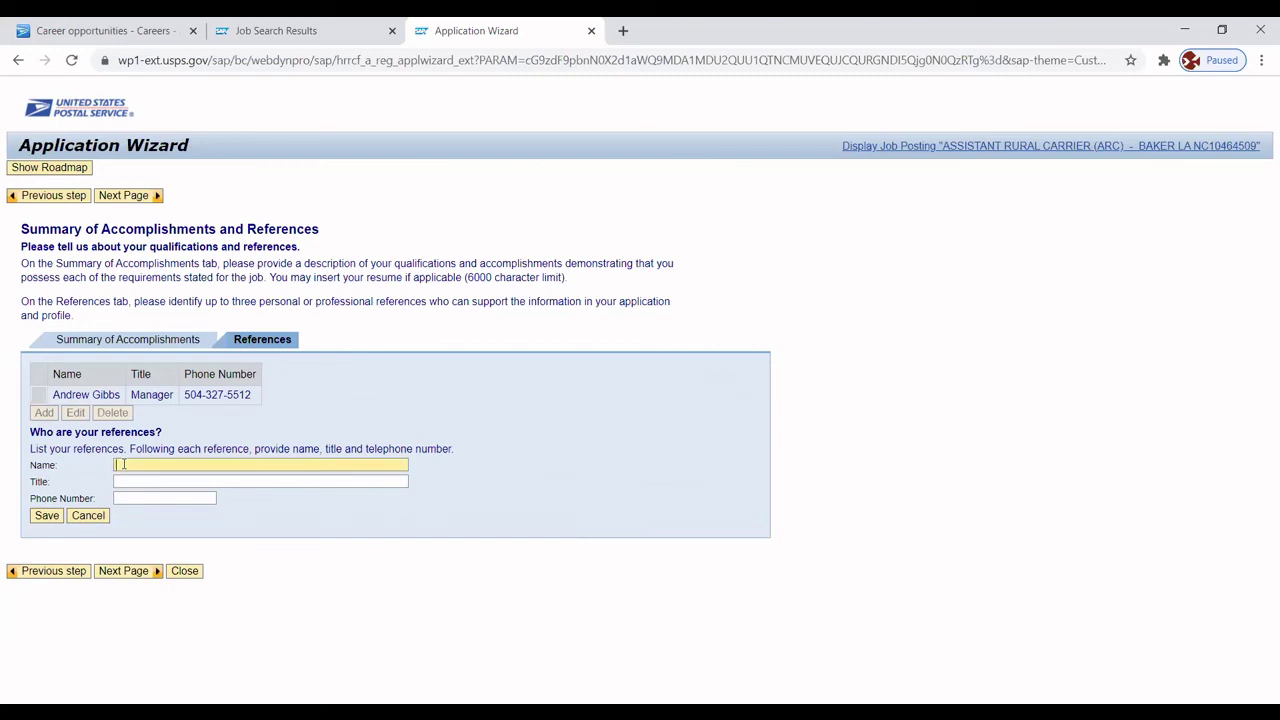
{"action": "key", "text": "Tab"}
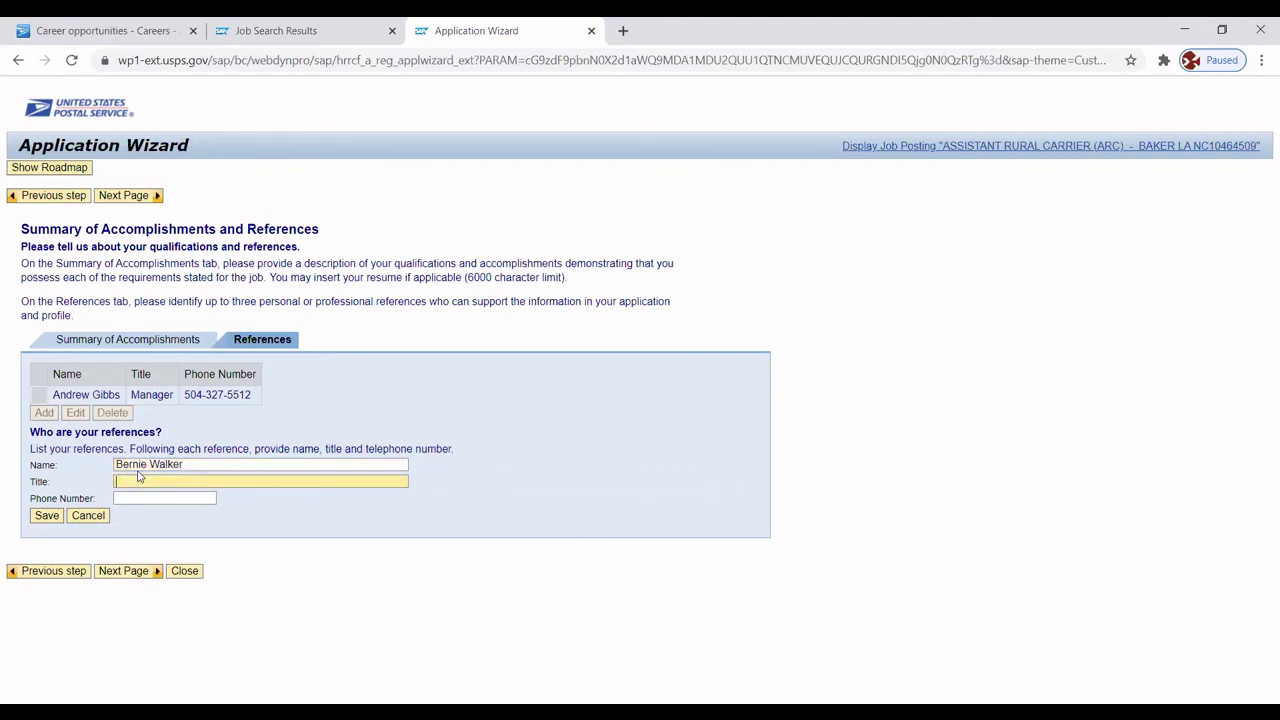
{"action": "type", "text": "Supervisor"}
{"action": "key", "text": "BackSpace"}
{"action": "key", "text": "BackSpace"}
{"action": "key", "text": "BackSpace"}
{"action": "type", "text": "sor"}
{"action": "key", "text": "Tab"}
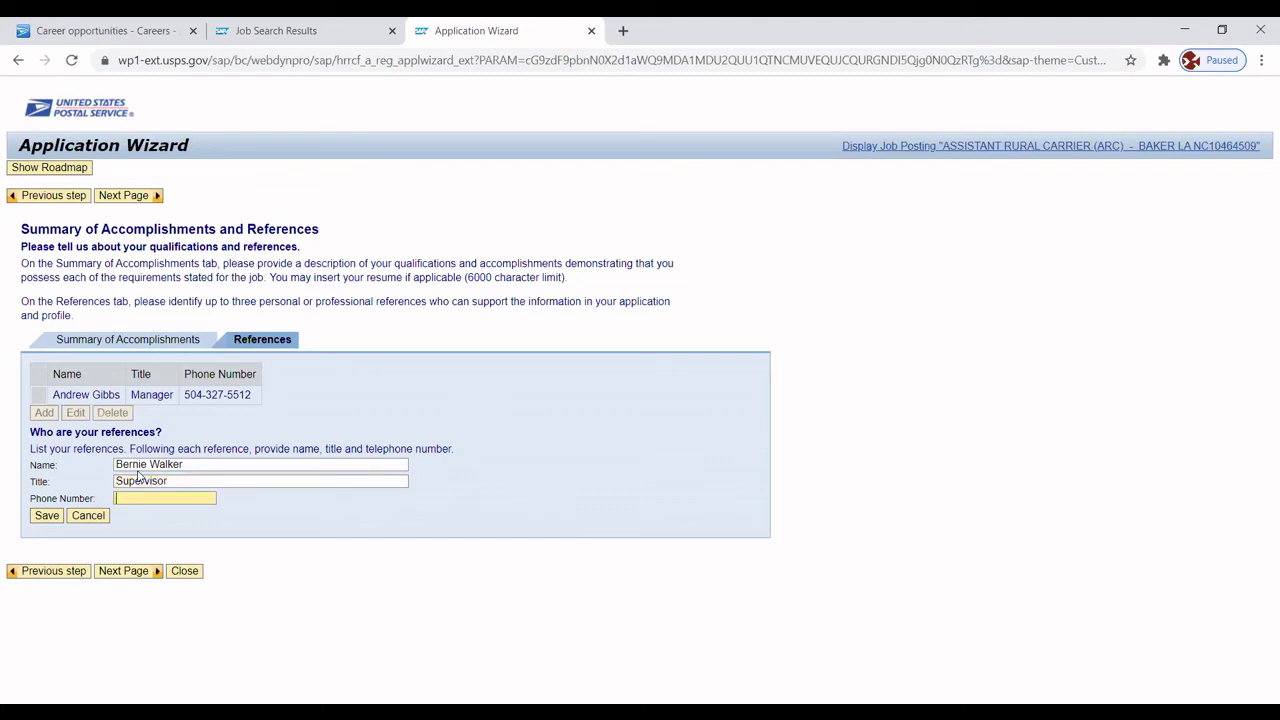
{"action": "left_click", "coordinate": [46, 515]}
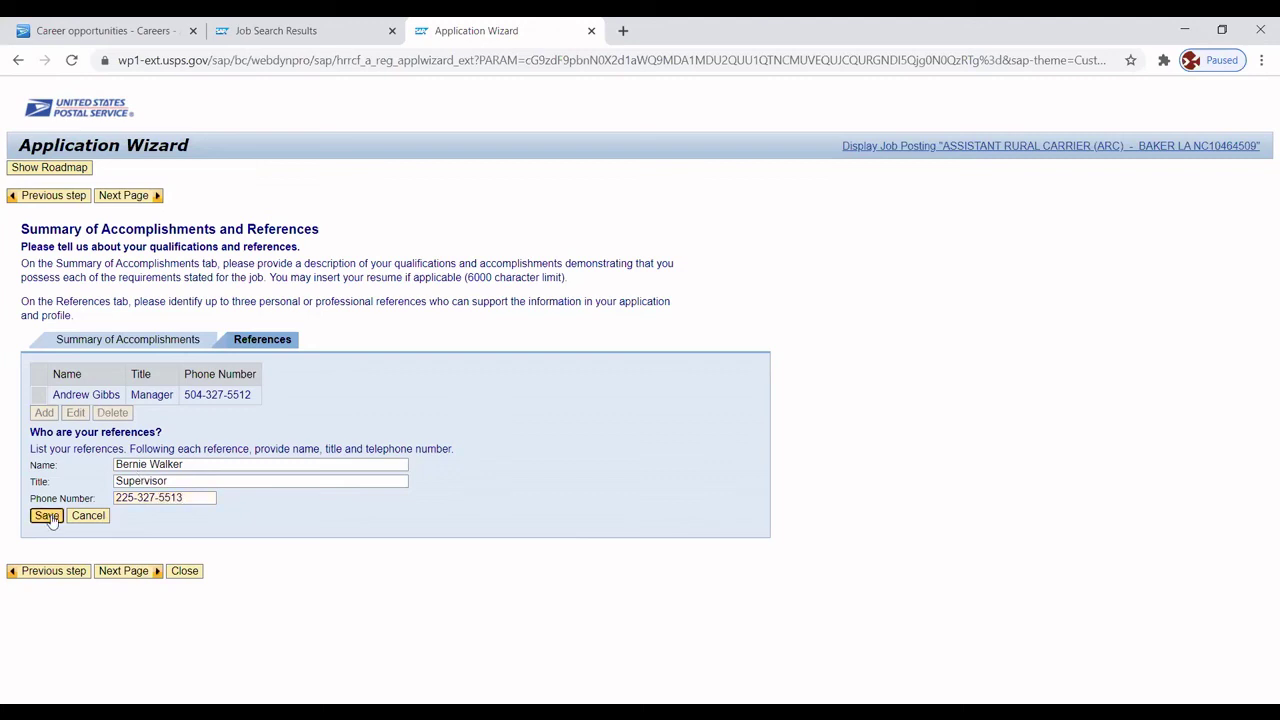
{"action": "left_click", "coordinate": [44, 432]}
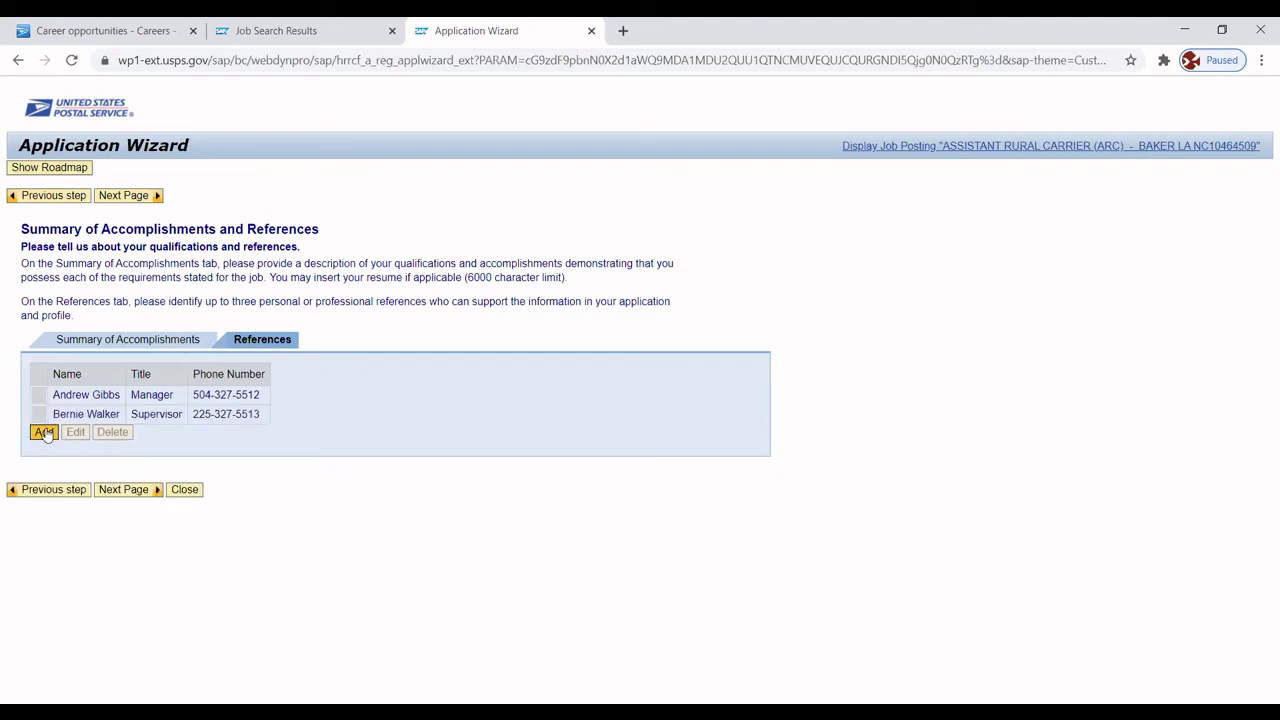
Save a third reference titled Supervisor with name and phone number, then proceed to Authorization & Release.
{"action": "left_click", "coordinate": [145, 483]}
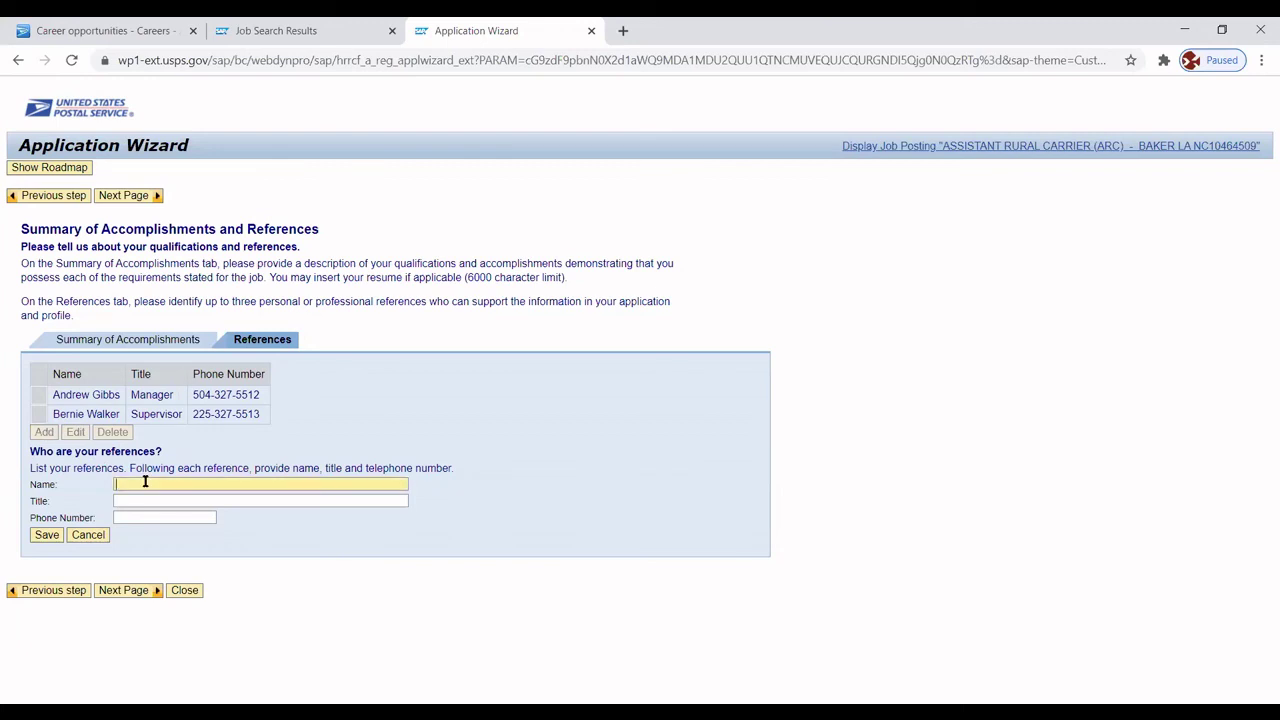
{"action": "key", "text": "Tab"}
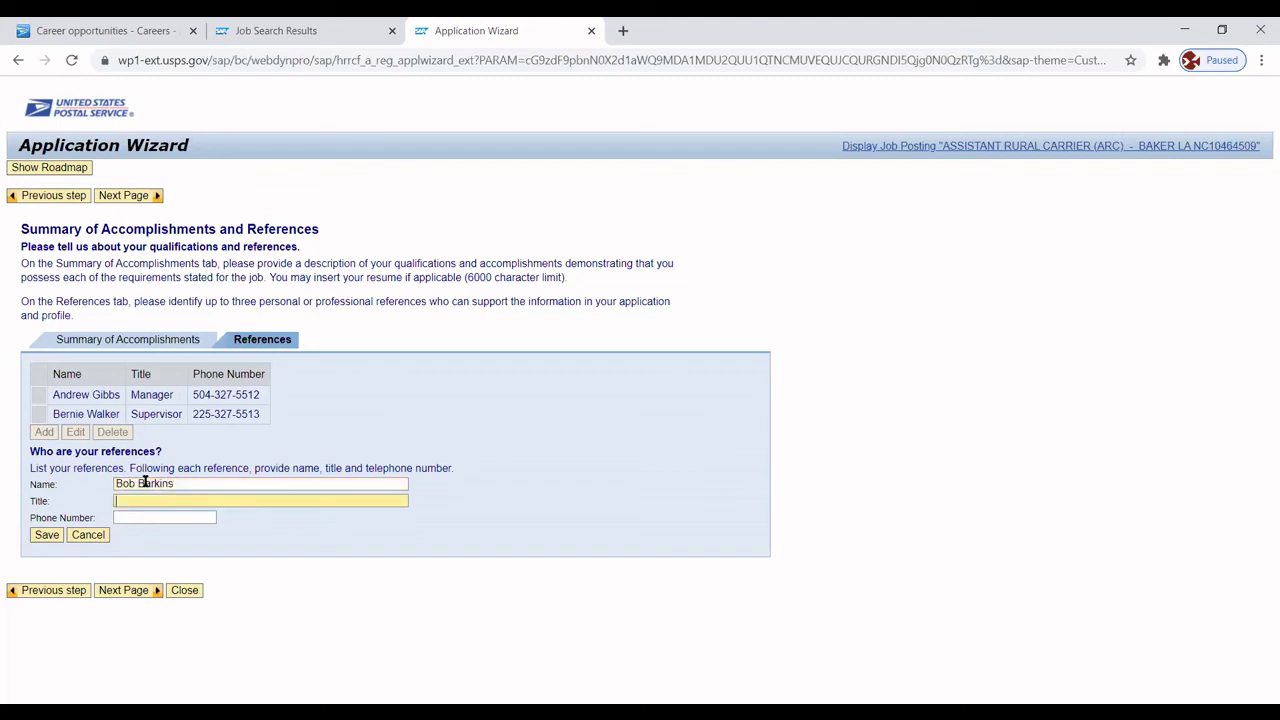
{"action": "type", "text": "Supervisor"}
{"action": "key", "text": "Tab"}
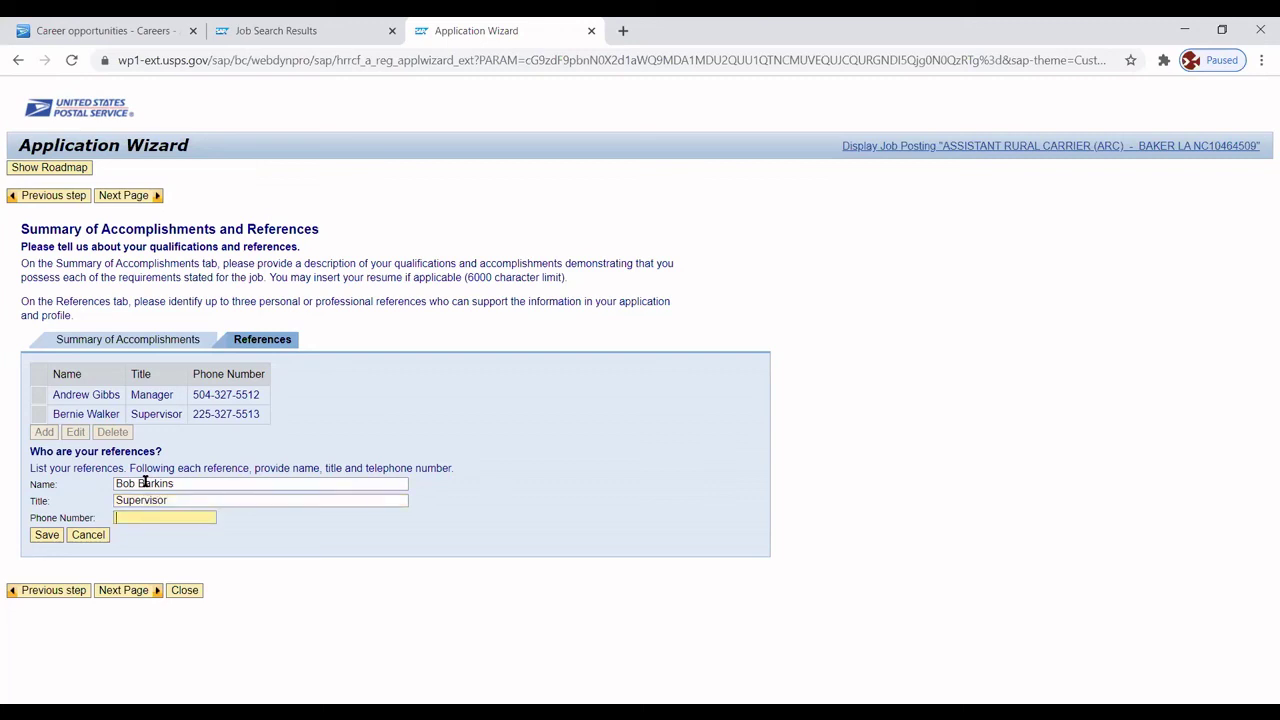
{"action": "left_click", "coordinate": [45, 535]}
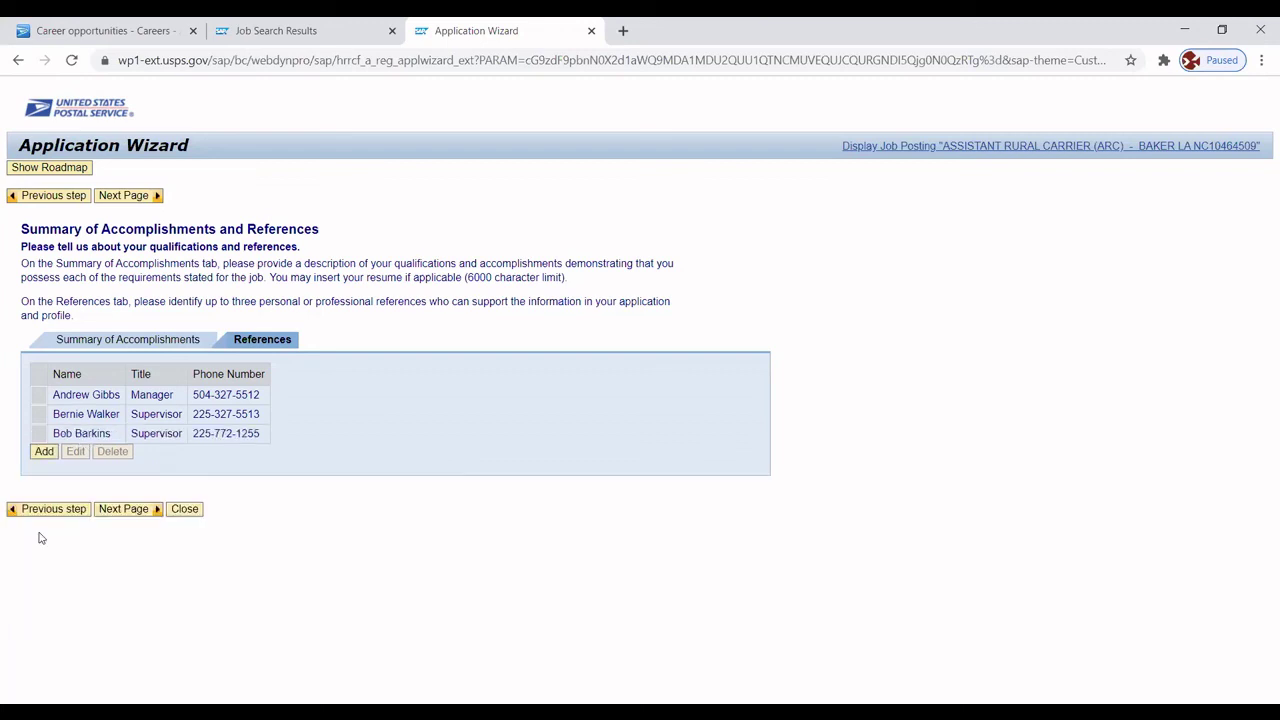
{"action": "left_click", "coordinate": [121, 510]}
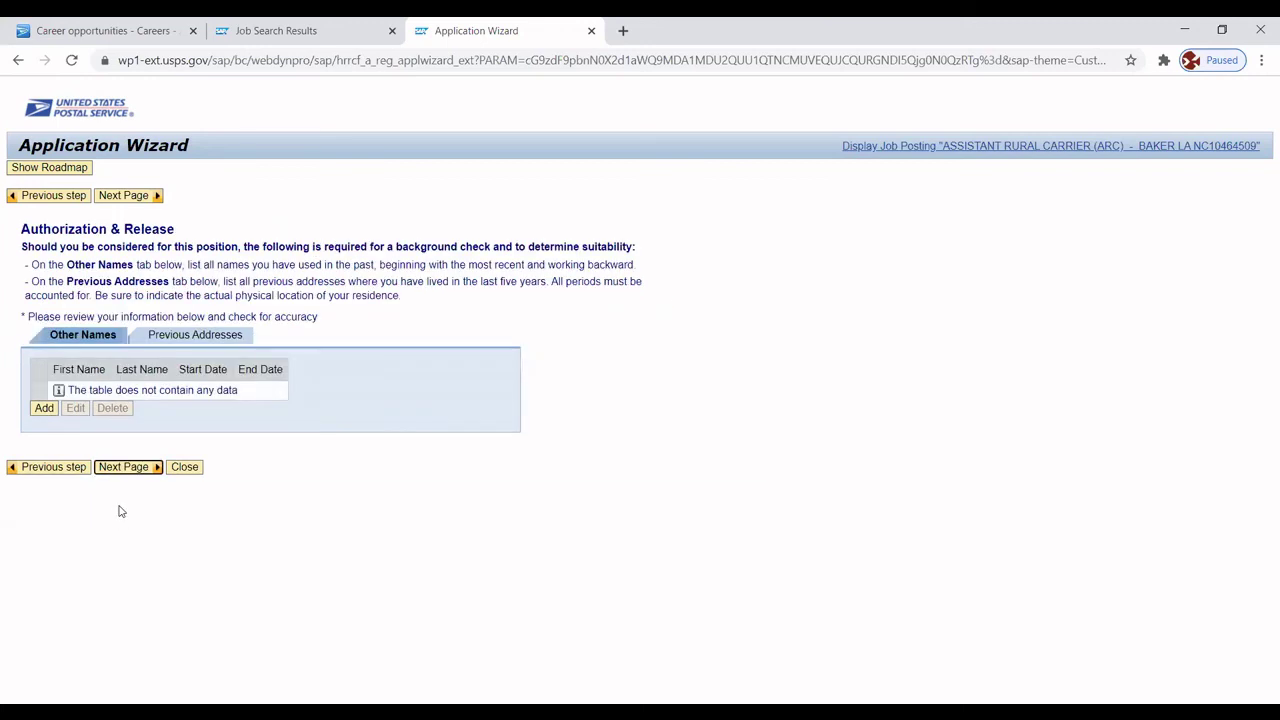
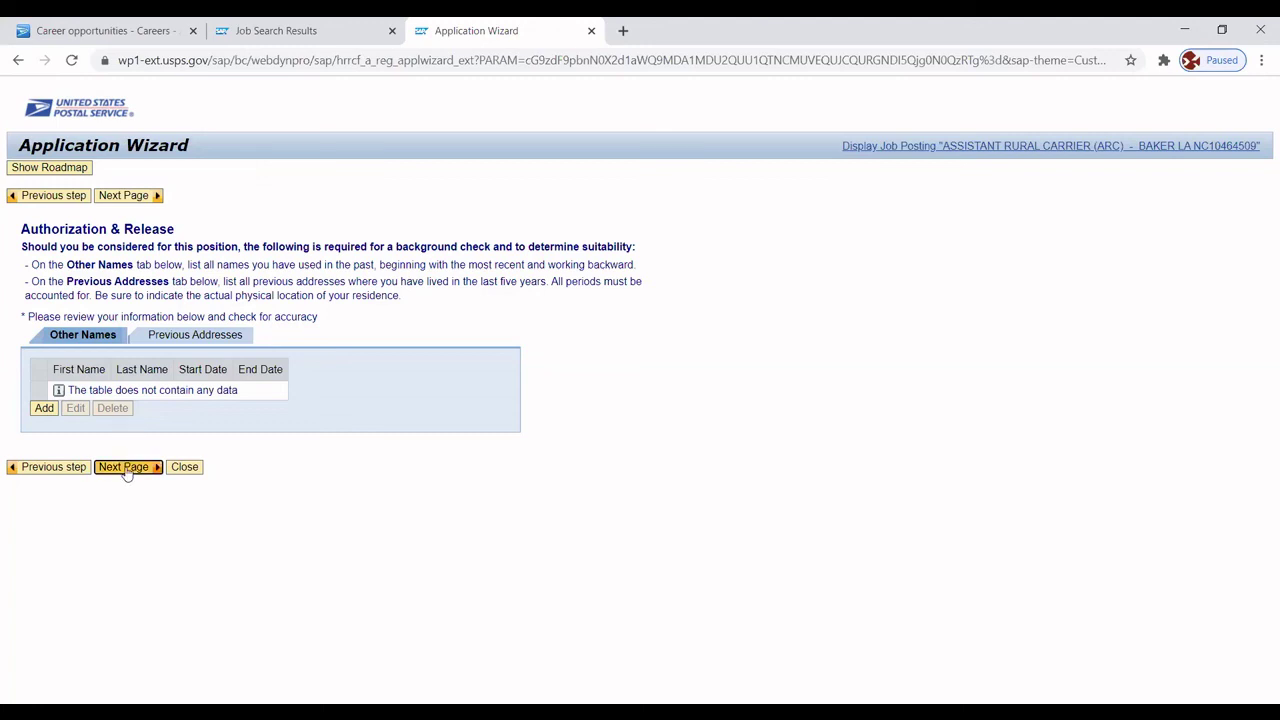
Continue past Authorization & Release to the EEO & Disability page.
{"action": "left_click", "coordinate": [125, 467]}
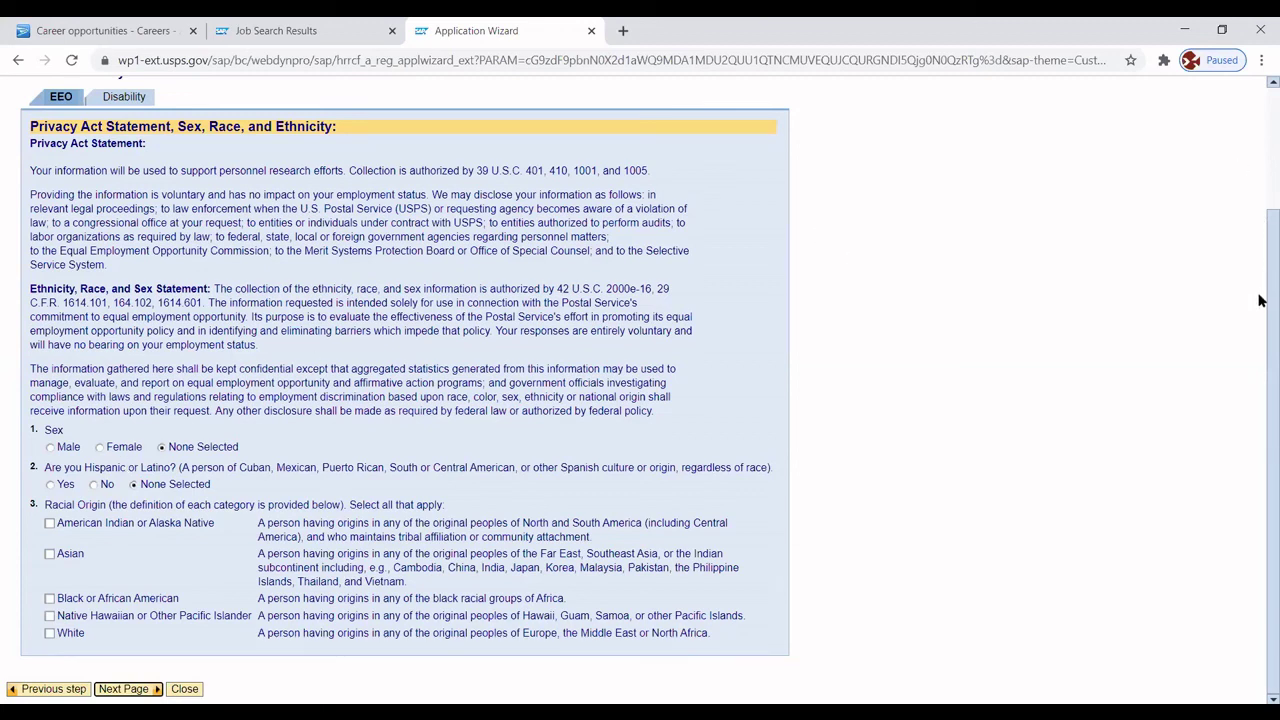
Mark Asian as the racial origin on the EEO form.
{"action": "scroll", "coordinate": [1260, 215], "scroll_direction": "up", "scroll_amount": 2}
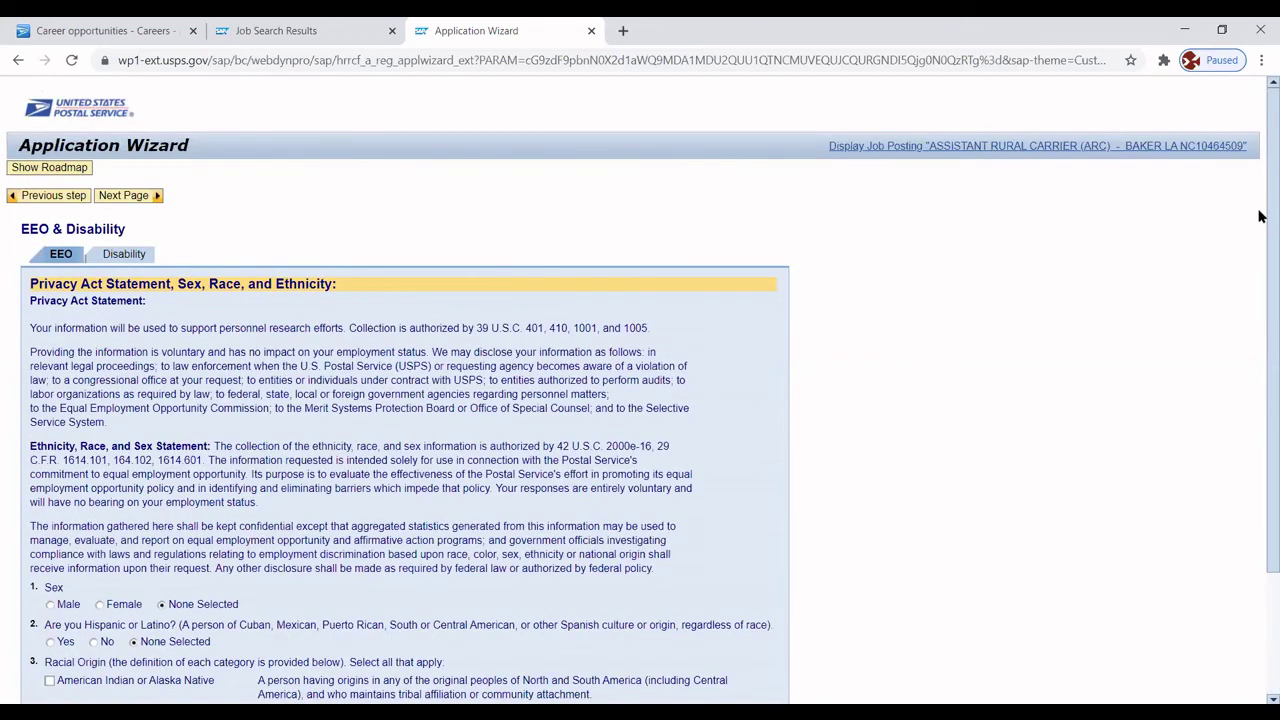
{"action": "scroll", "coordinate": [1260, 300], "scroll_direction": "down", "scroll_amount": 3}
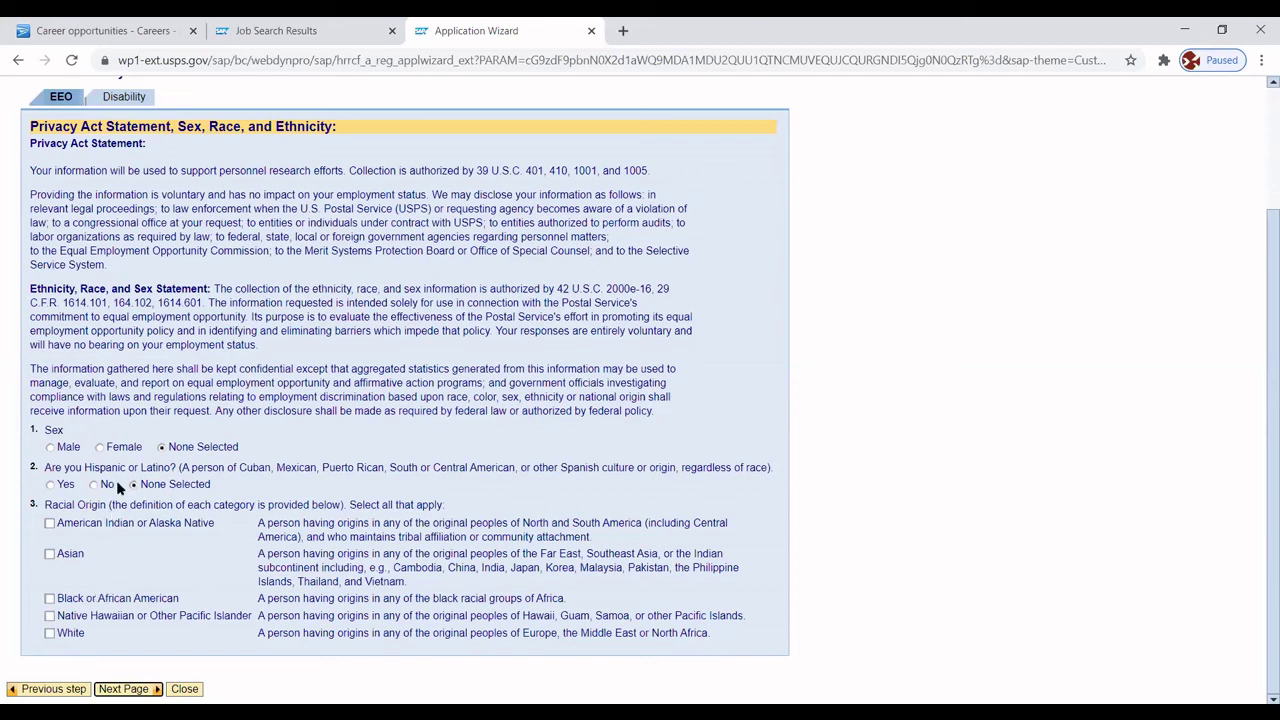
{"action": "left_click", "coordinate": [48, 558]}
Go to the Send Application page and review its certification and Privacy Act text.
{"action": "left_click", "coordinate": [123, 688]}
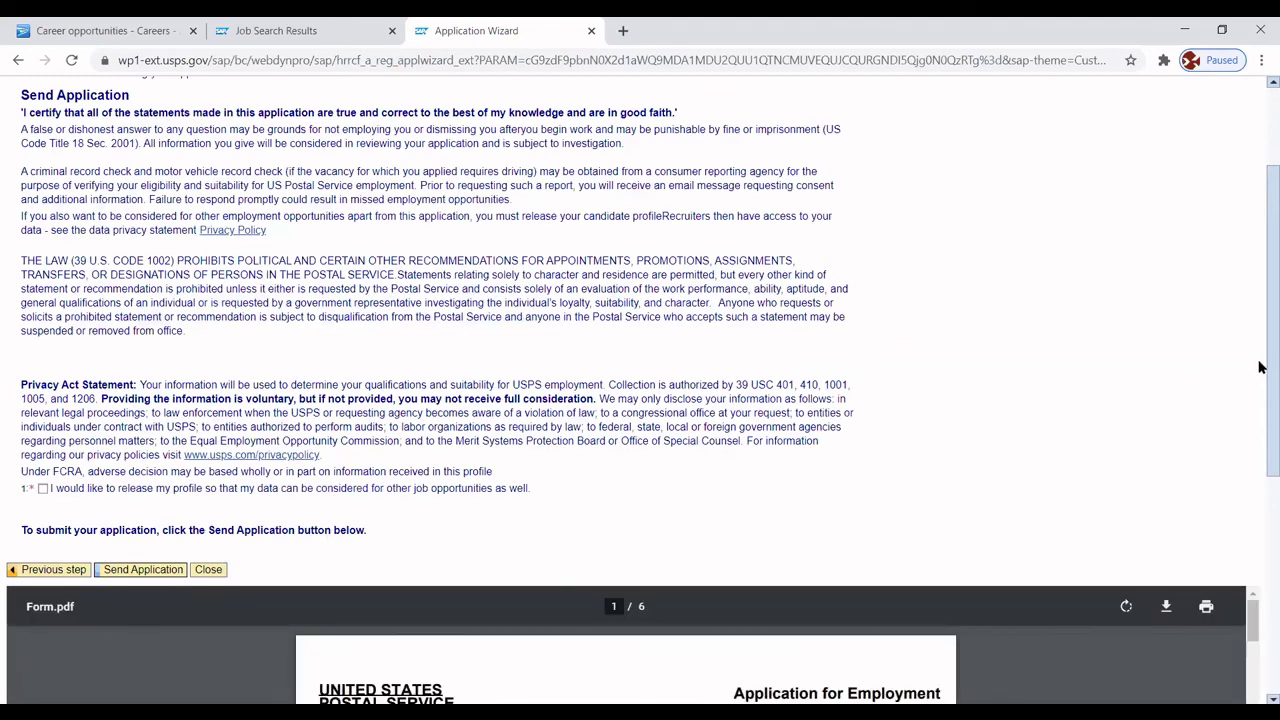
{"action": "scroll", "coordinate": [1258, 280], "scroll_direction": "up", "scroll_amount": 3}
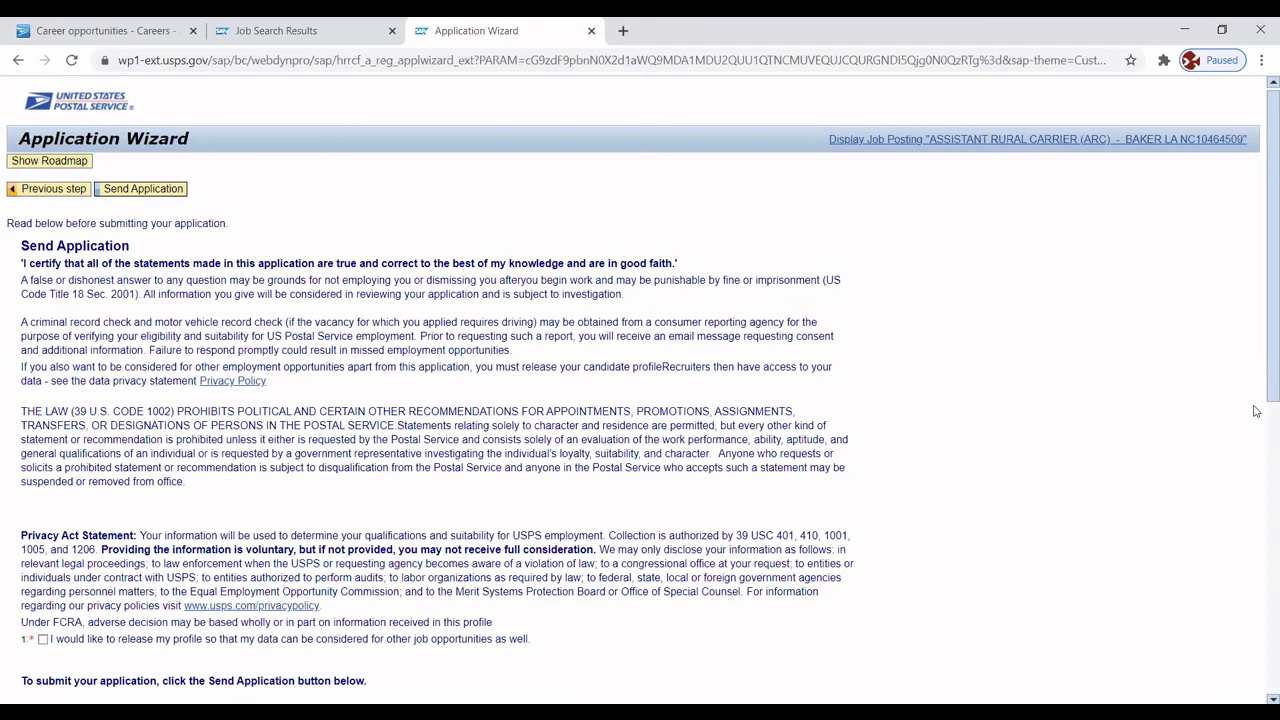
{"action": "scroll", "coordinate": [1260, 330], "scroll_direction": "down", "scroll_amount": 4}
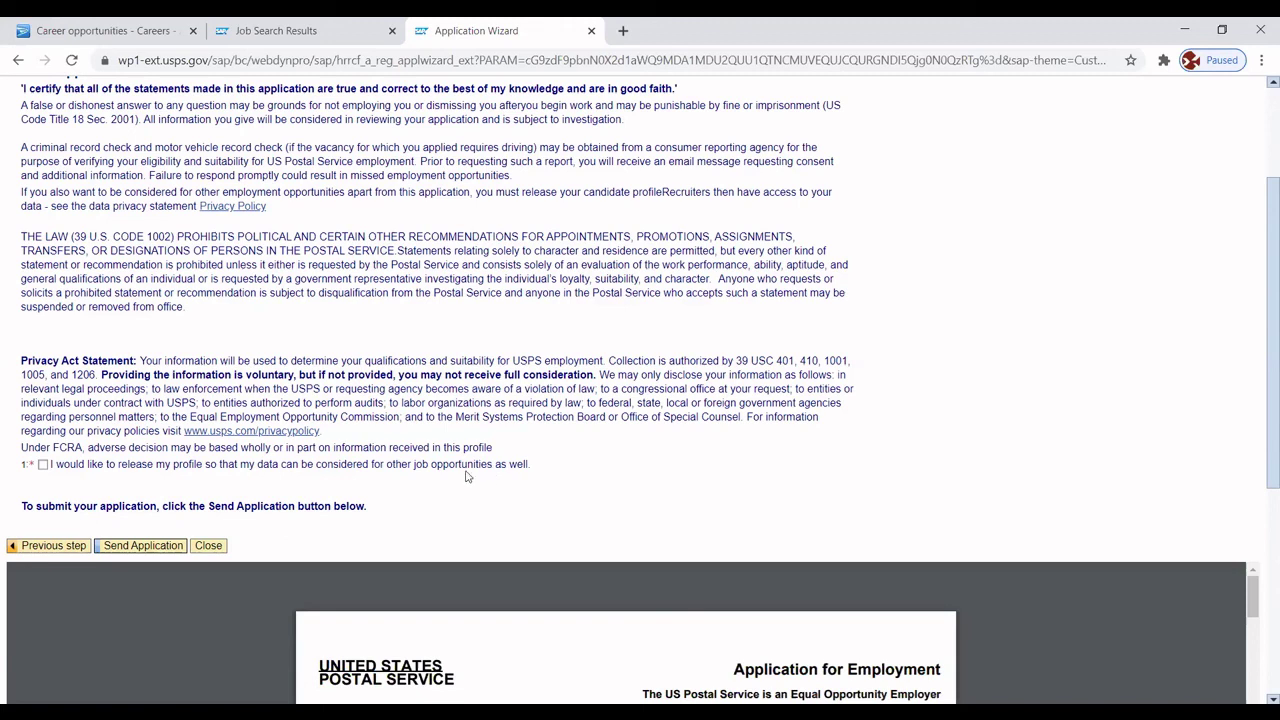
Release the profile for other job opportunities and submit the application.
{"action": "left_click", "coordinate": [43, 465]}
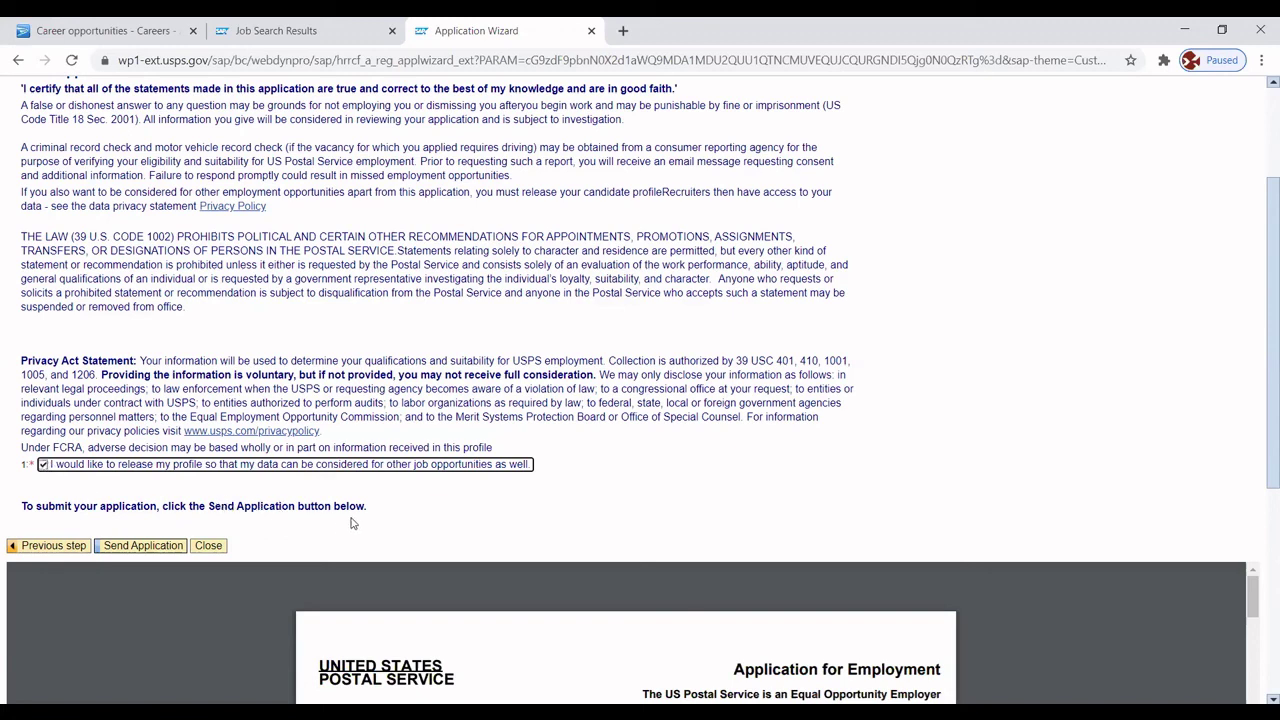
{"action": "left_click", "coordinate": [131, 547]}
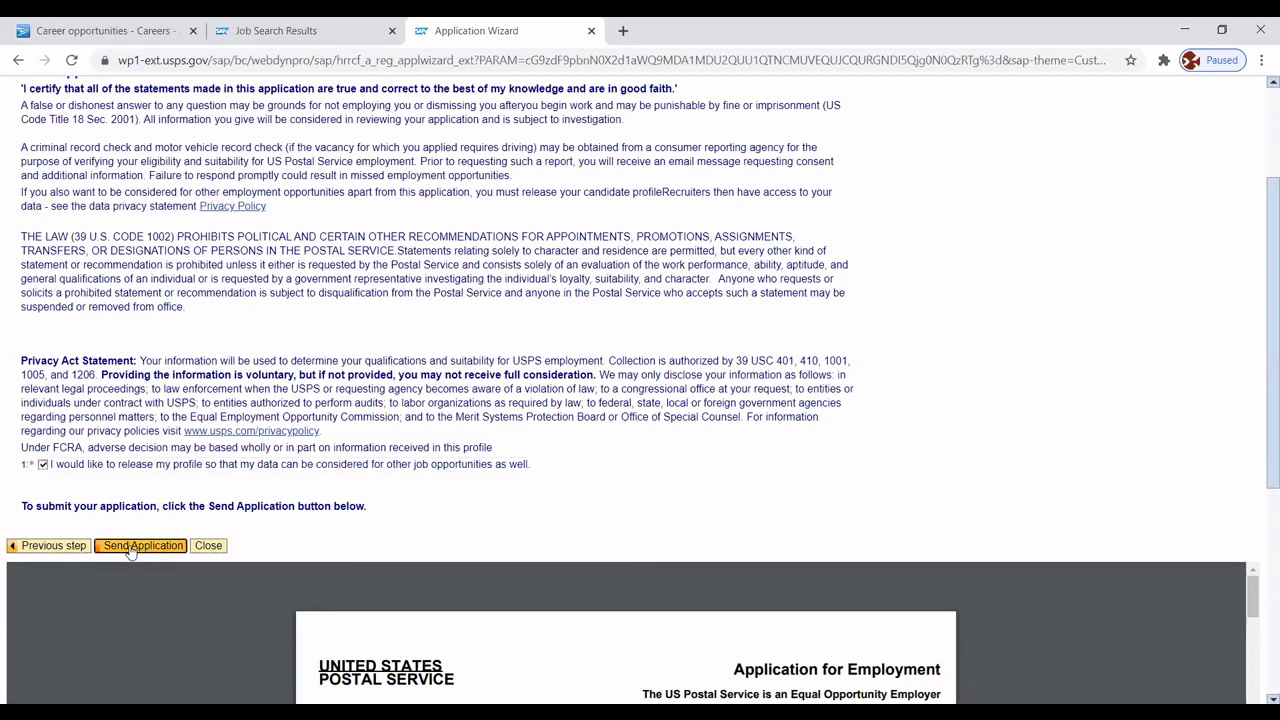